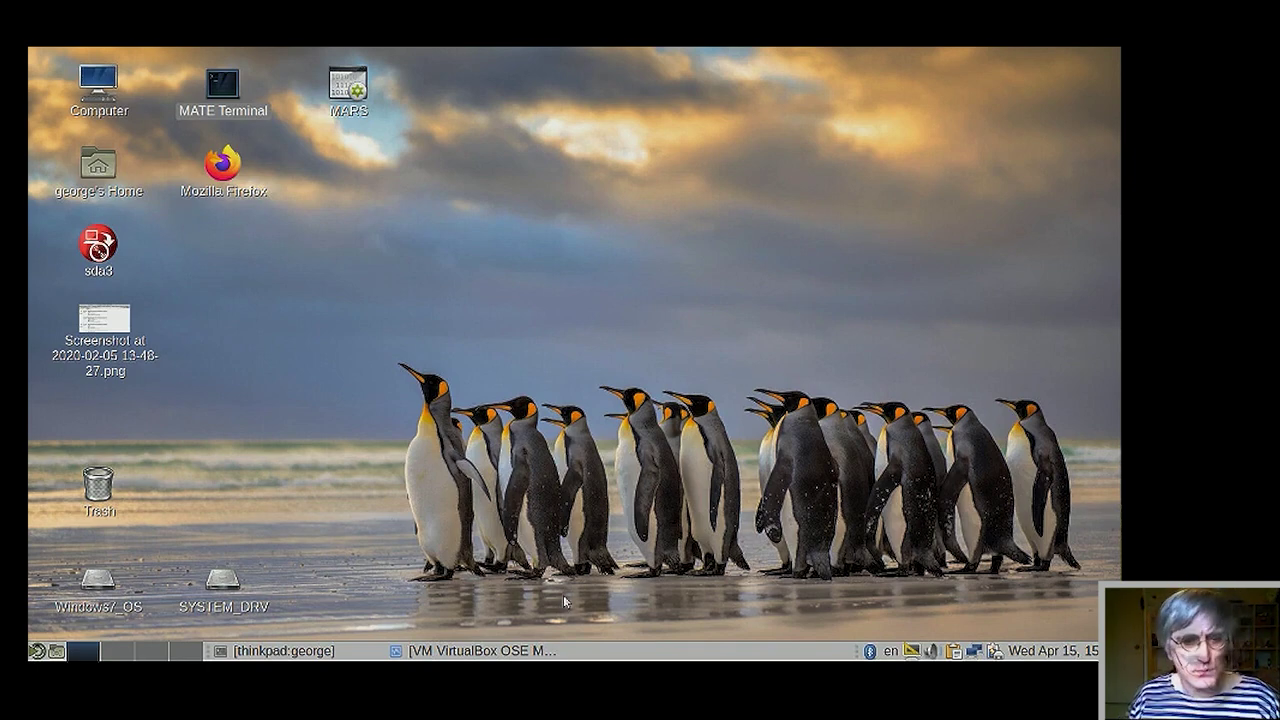
- Launch Firefox from its desktop icon so it opens the Simply | ALT download page
double_click(220, 167)
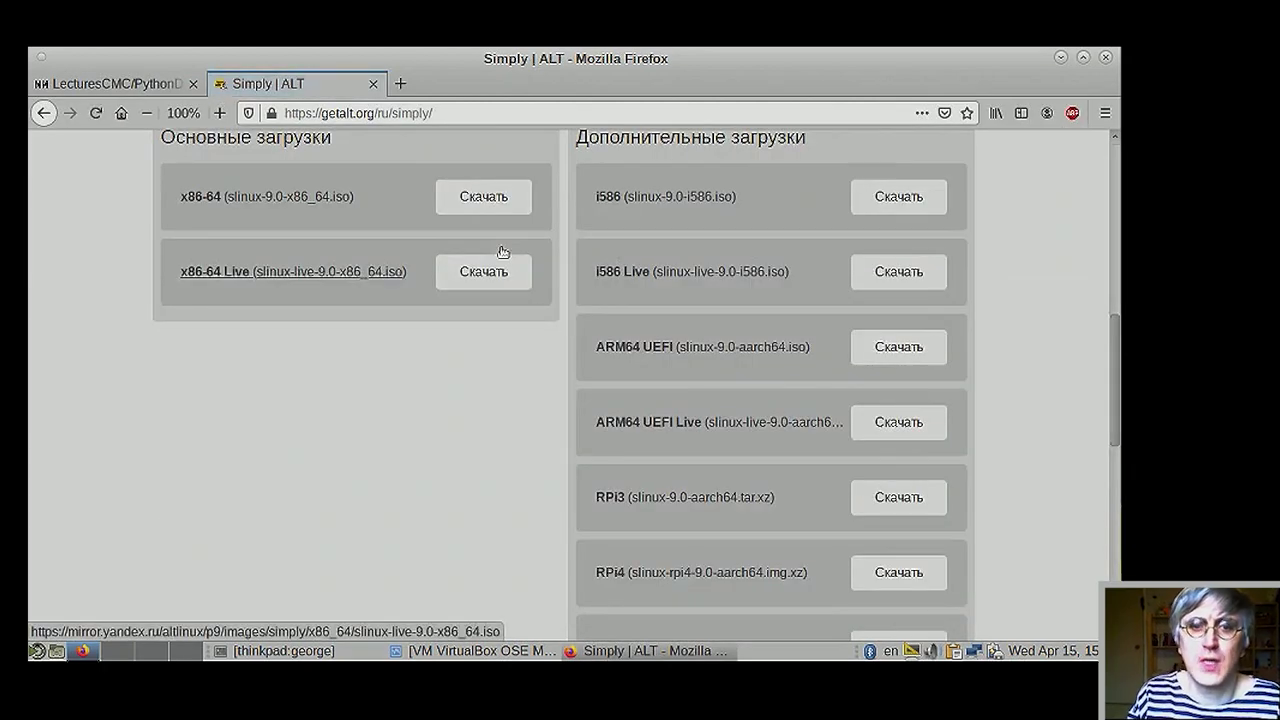
- Open a new blank Firefox tab next to the Simply | ALT page
left_click(400, 83)
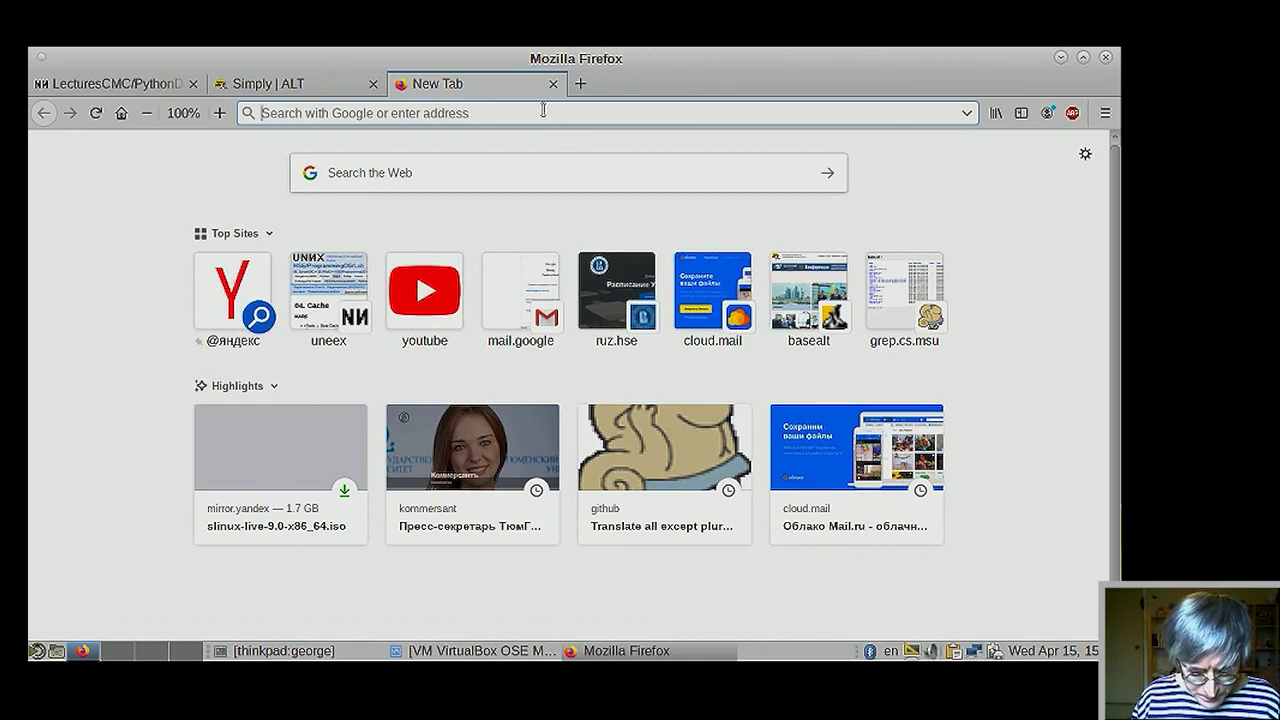
- Google 'virtualbox' and open the Oracle VM VirtualBox result in a background tab
type("v")
key("BackSpace")
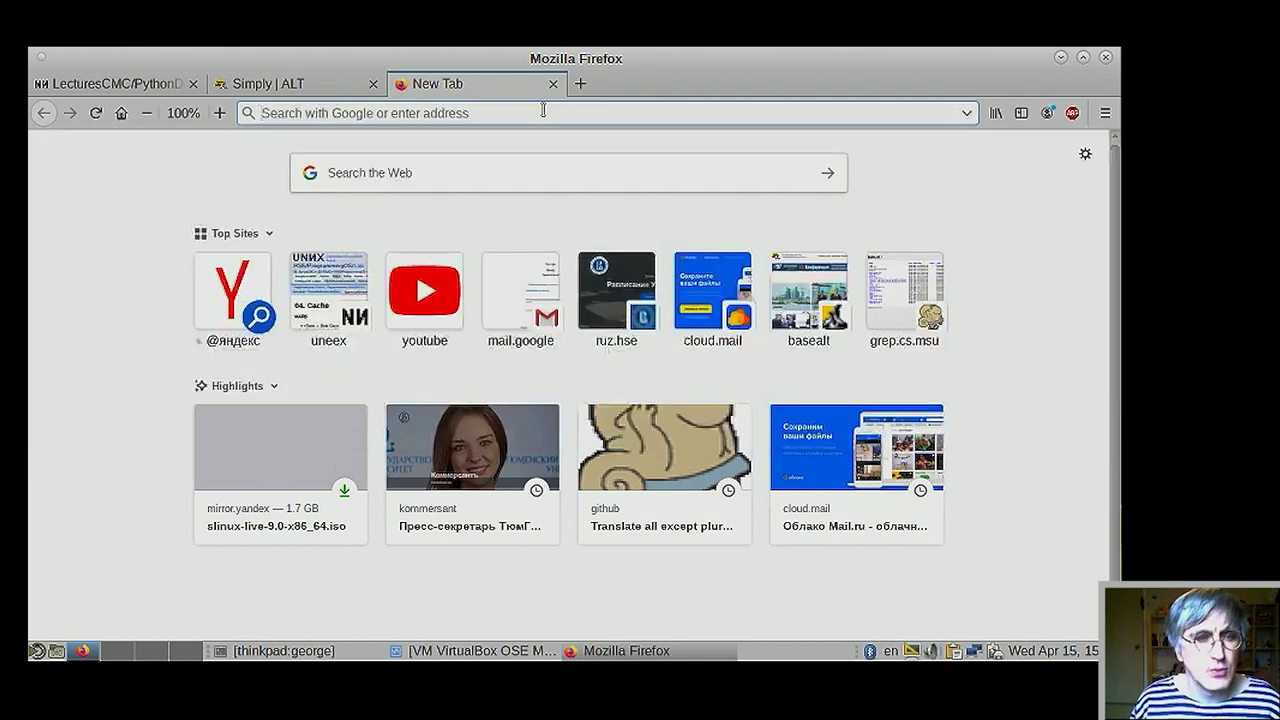
type("virtual")
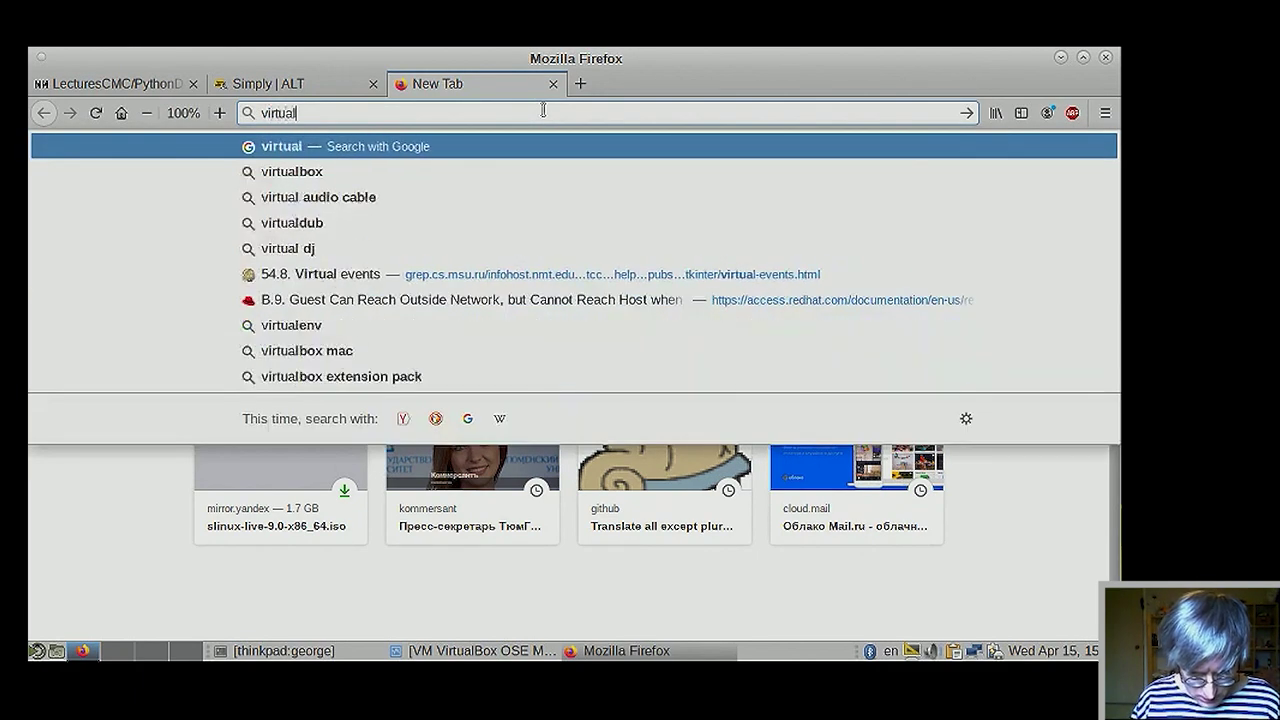
type("box")
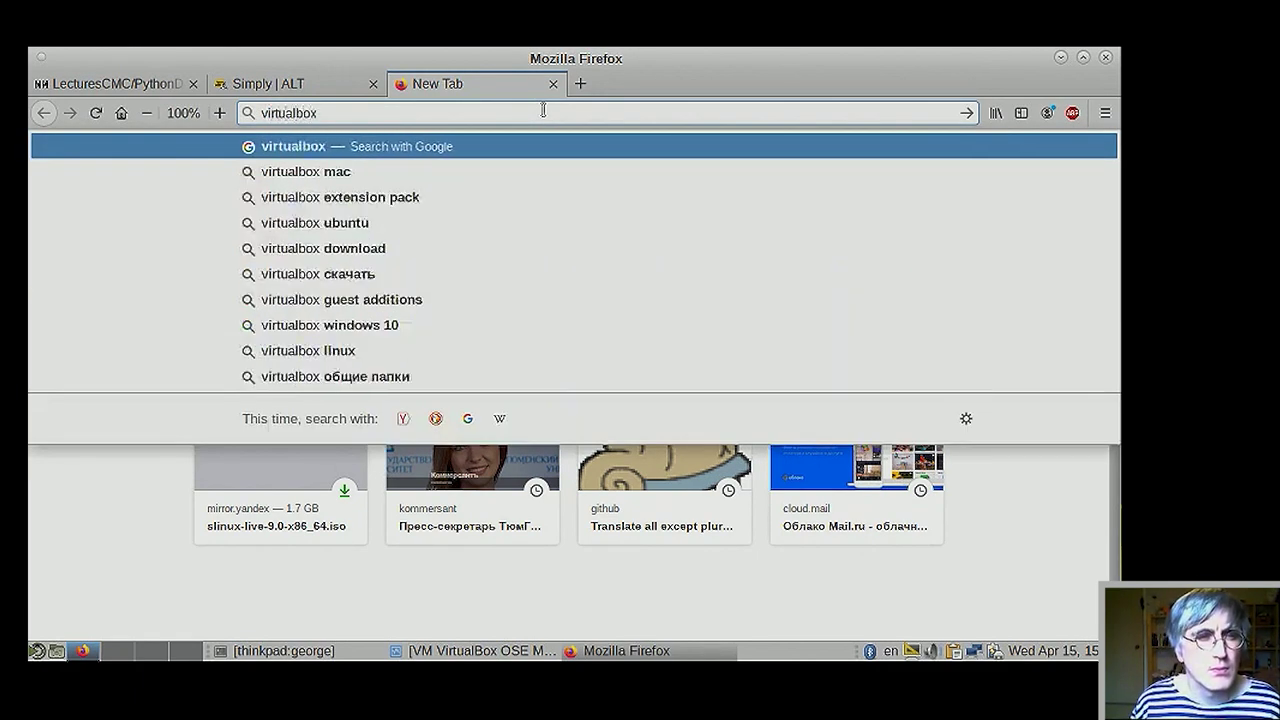
key("Return")
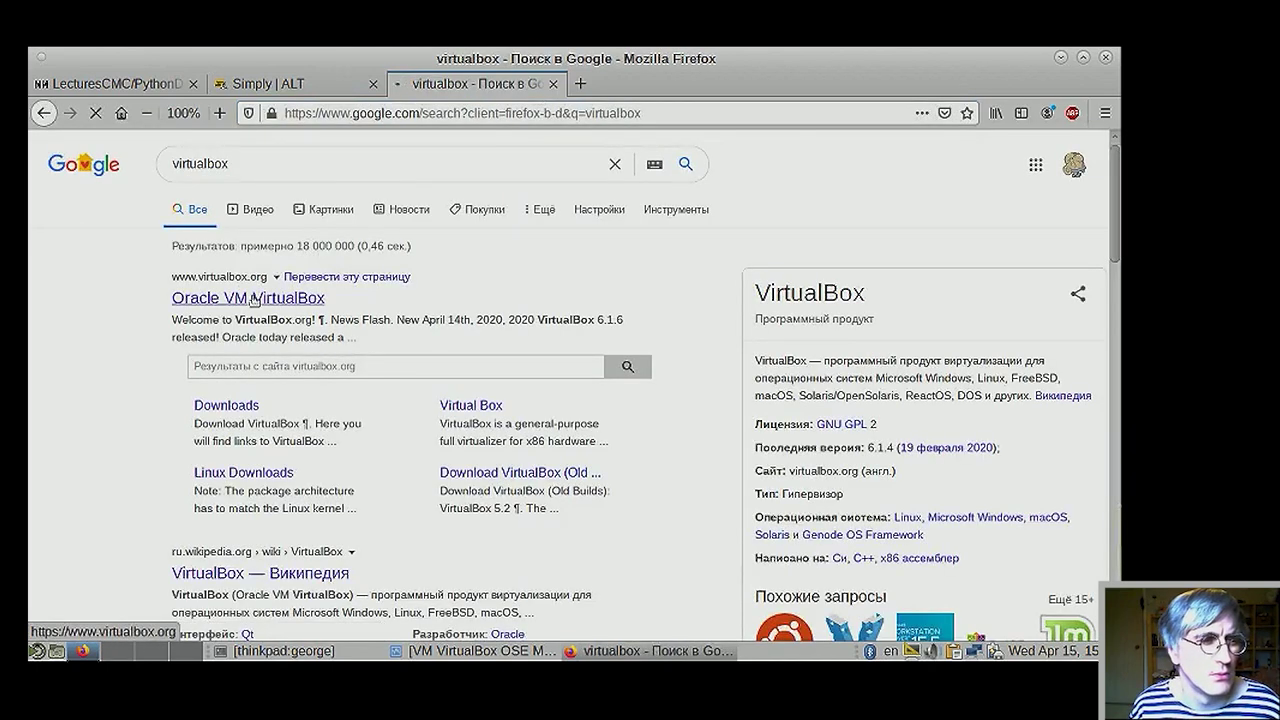
middle_click(245, 298)
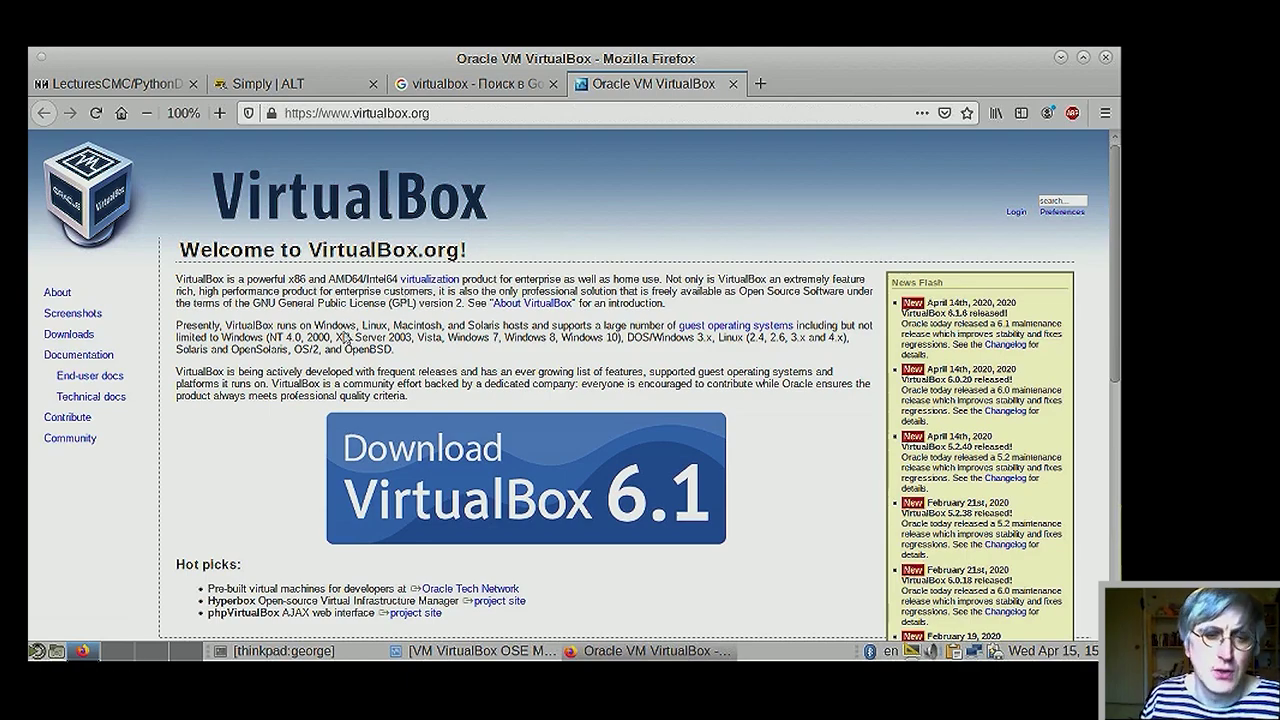
- Scroll through the VirtualBox.org home page, then minimize Firefox to reveal the desktop
scroll(763, 423, "down", 3)
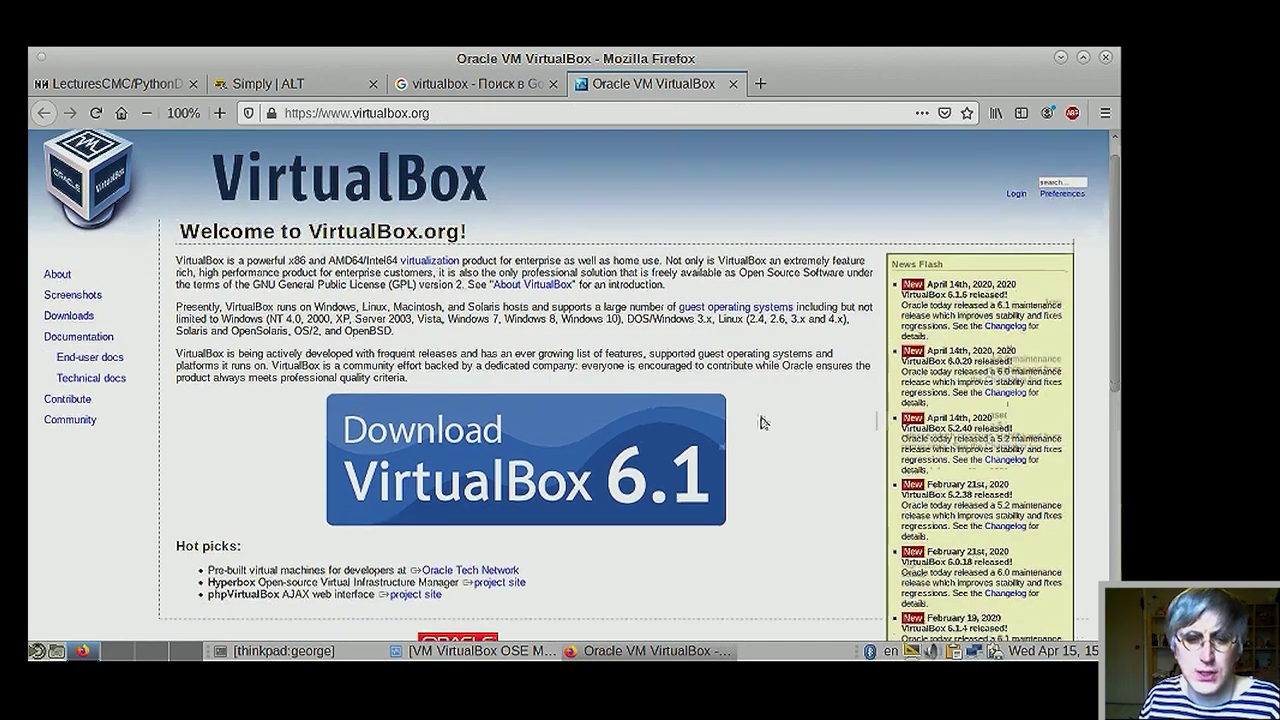
scroll(775, 427, "up", 2)
scroll(773, 427, "up", 2)
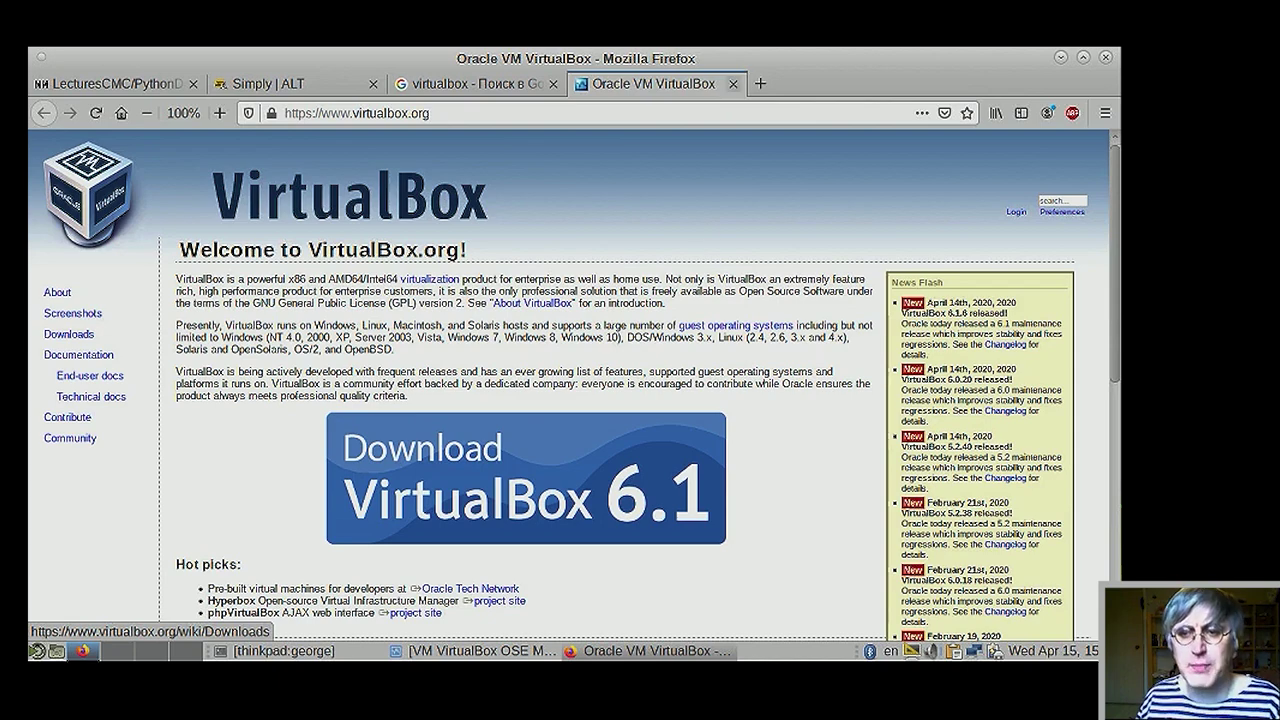
left_click(1060, 57)
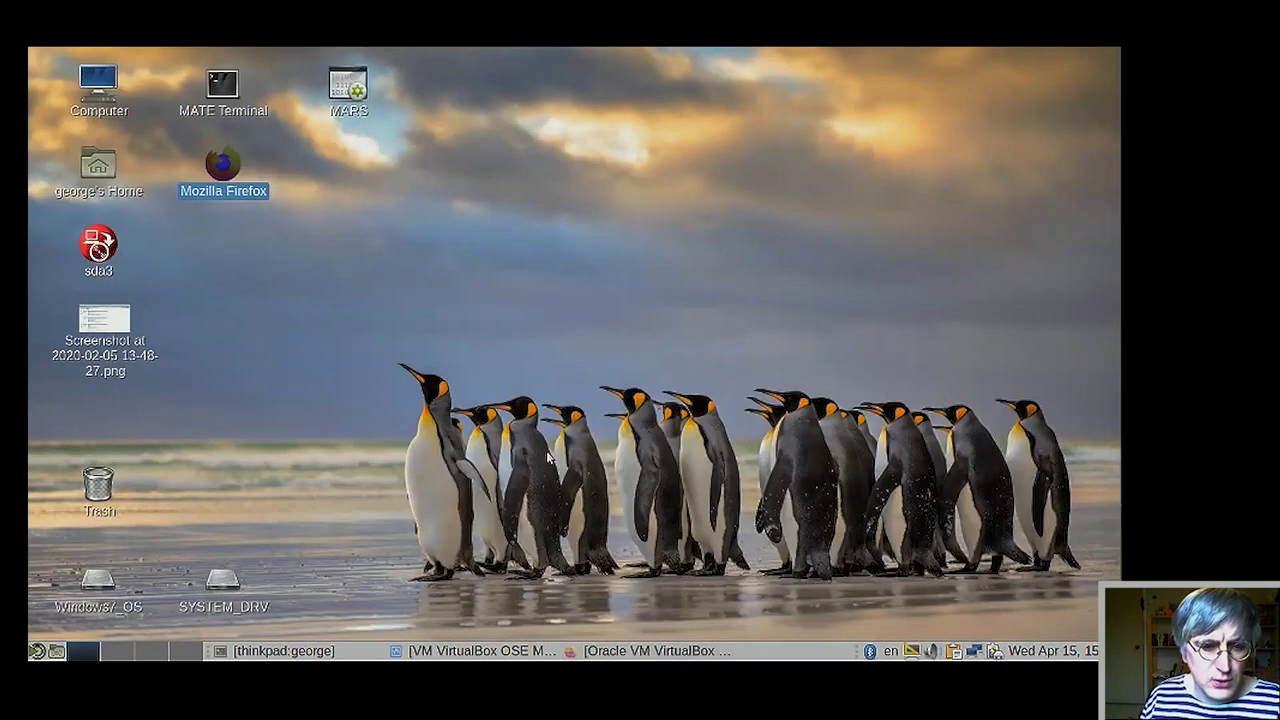
- Check the powered-off pxeboot-bios VM in VirtualBox Manager, then return to Firefox
left_click(471, 652)
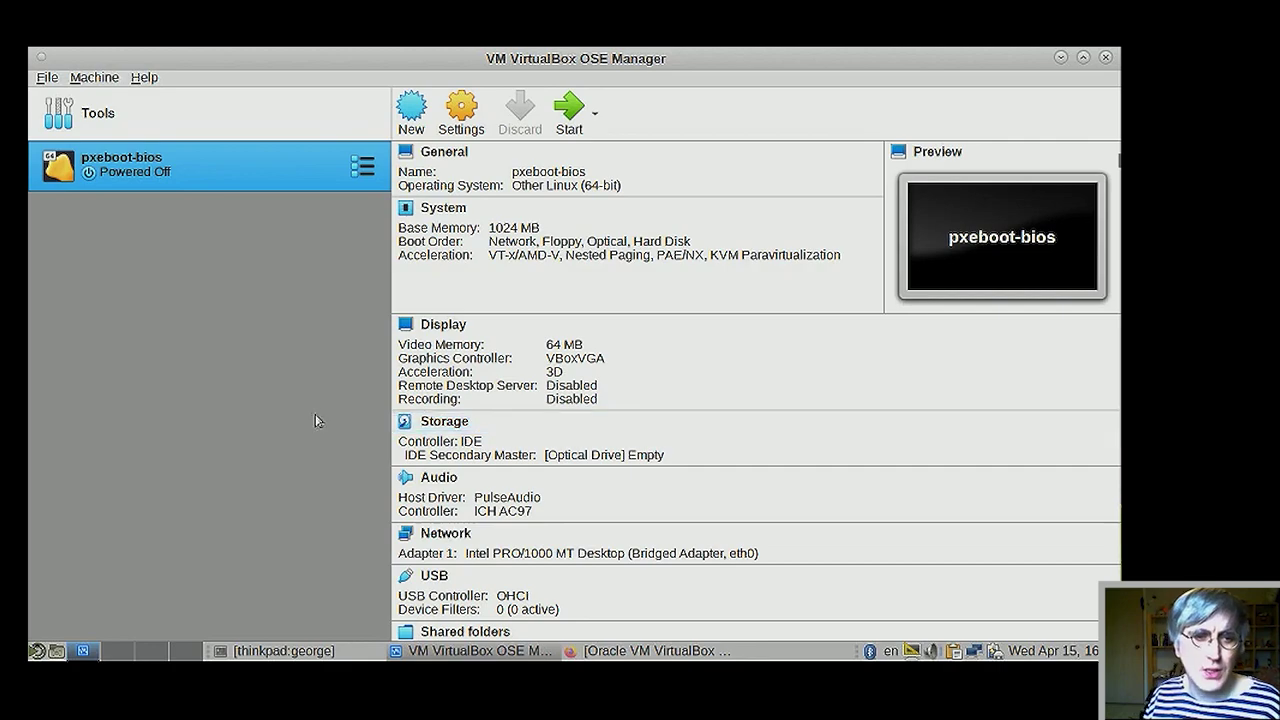
left_click(585, 651)
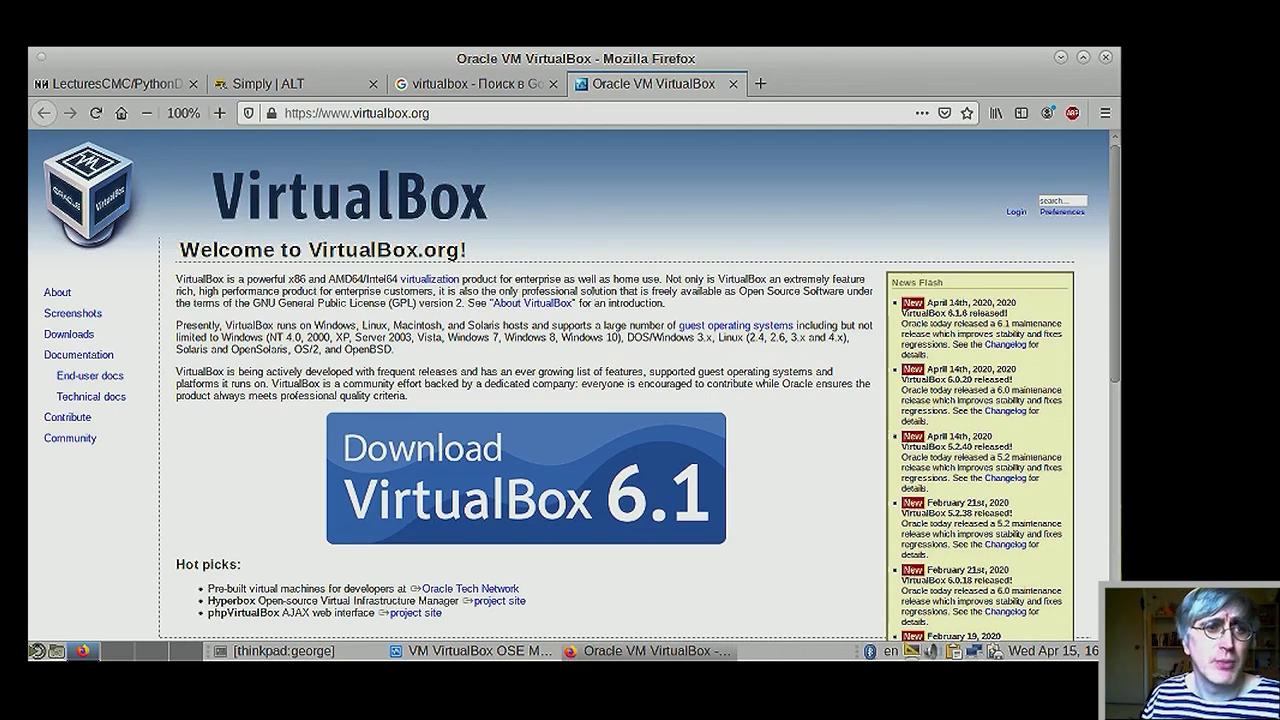
- In the Simply | ALT tab, load getalt.ru from the address bar suggestion
left_click(268, 84)
left_click(493, 113)
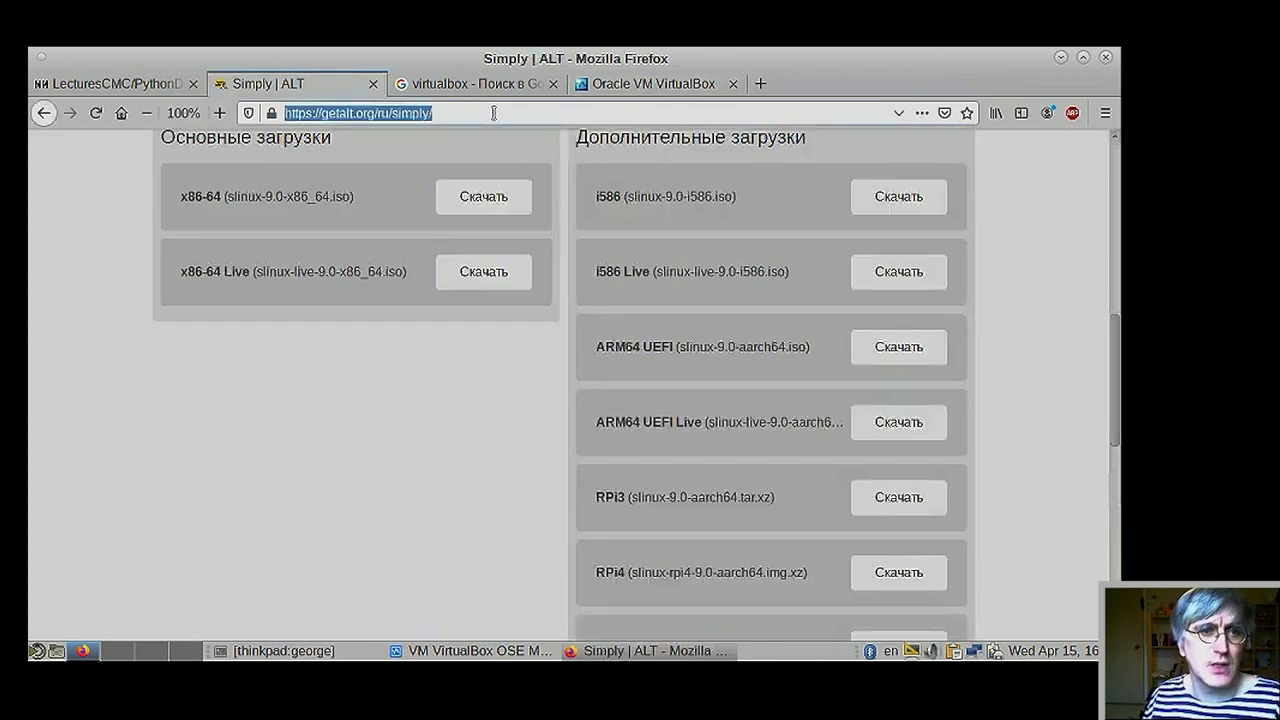
type("getalt./")
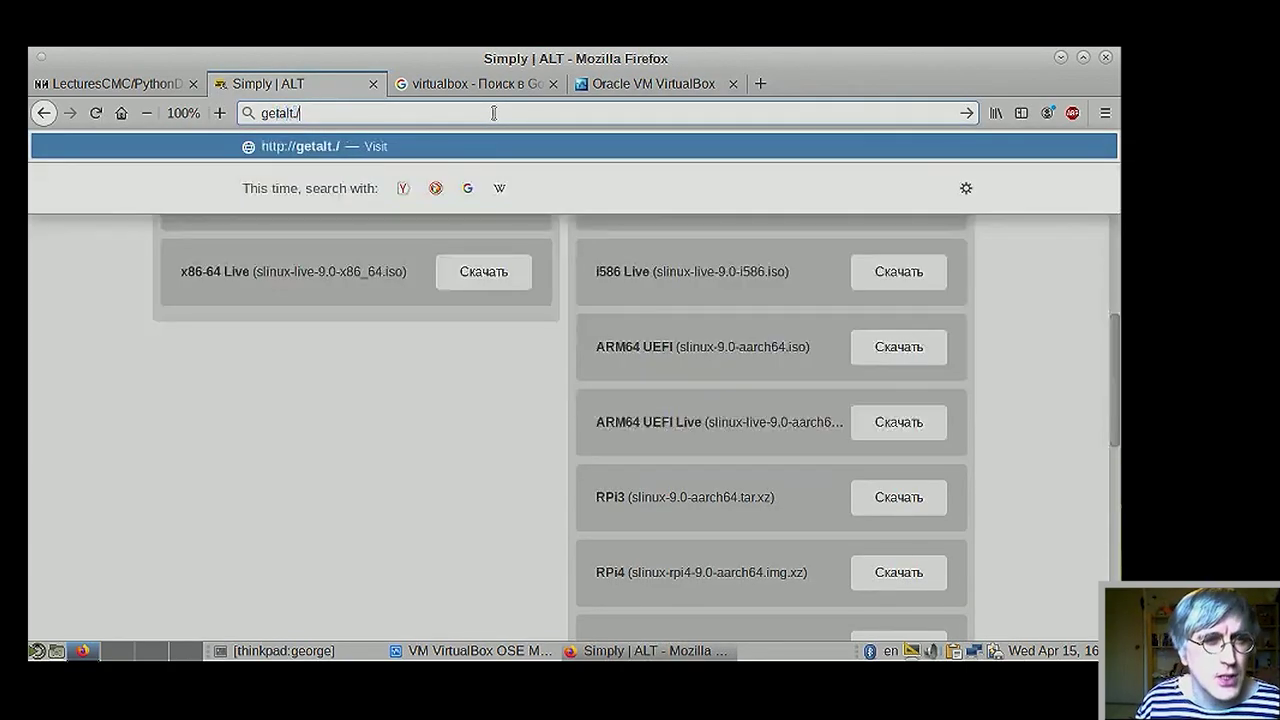
key("BackSpace")
key("Down")
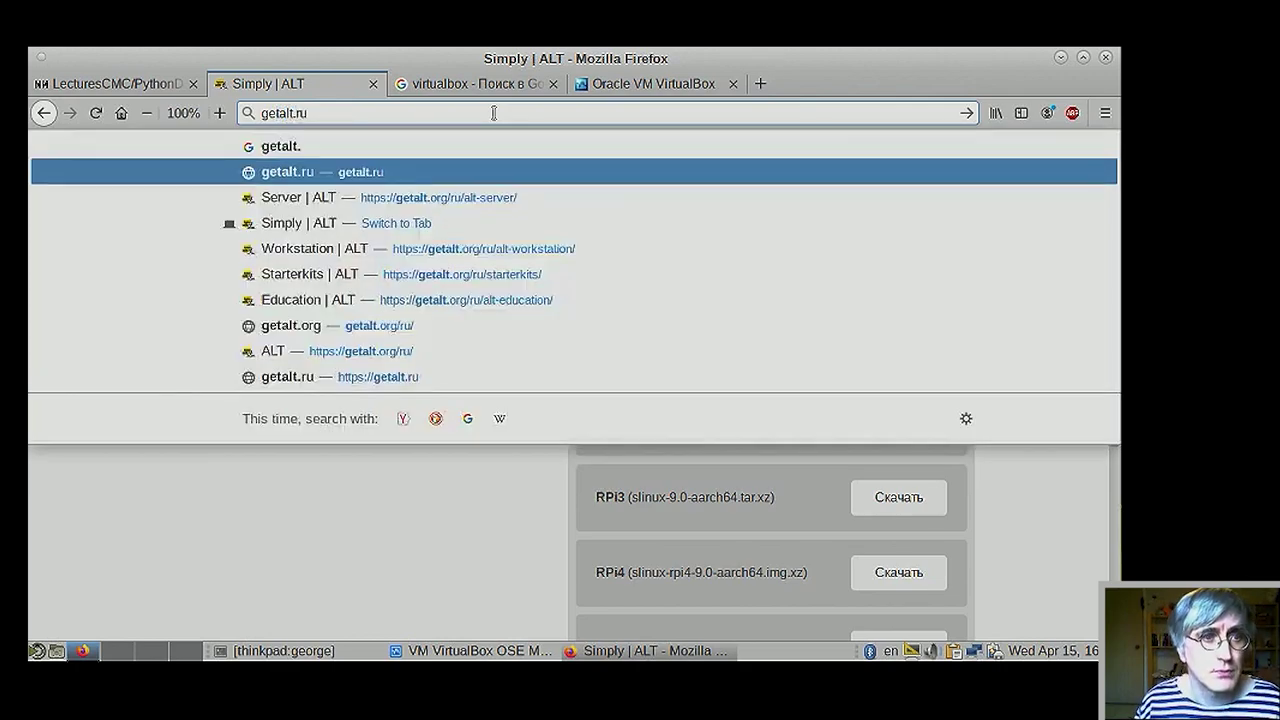
key("Return")
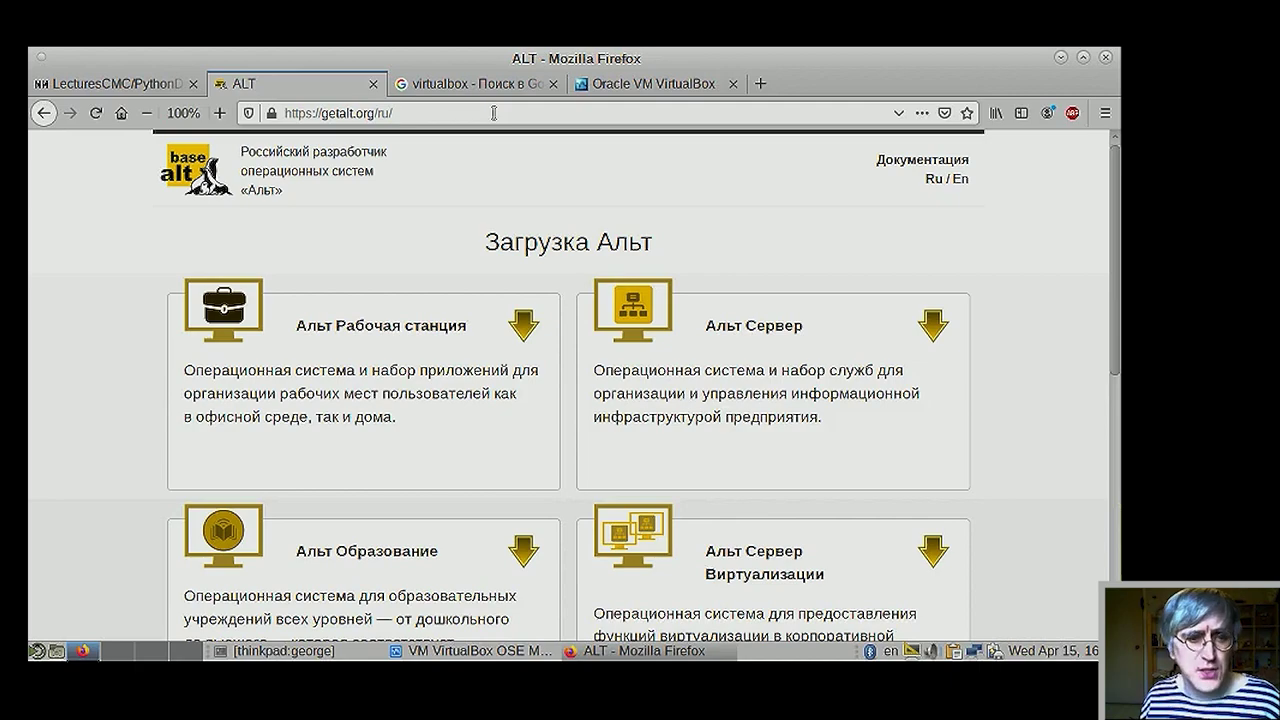
- Scroll down the getalt.org/ru/ page and open the Симпли Линукс card
scroll(400, 395, "down", 2)
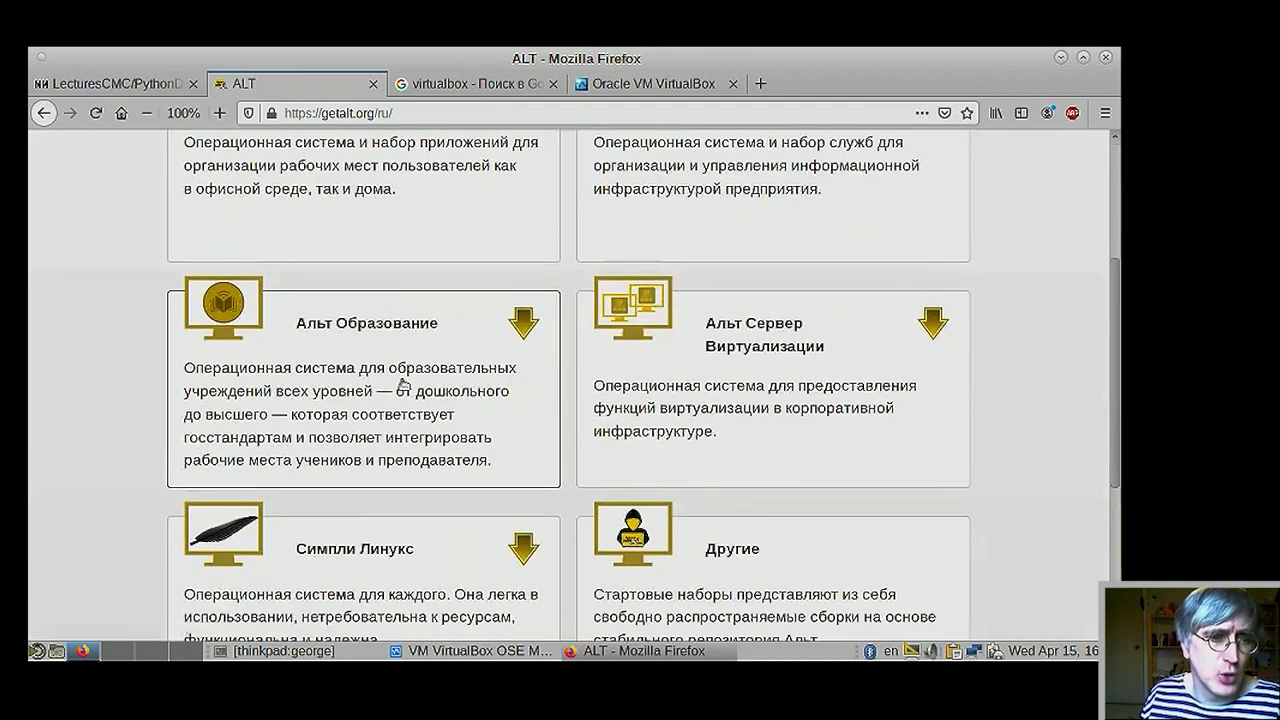
scroll(413, 467, "down", 2)
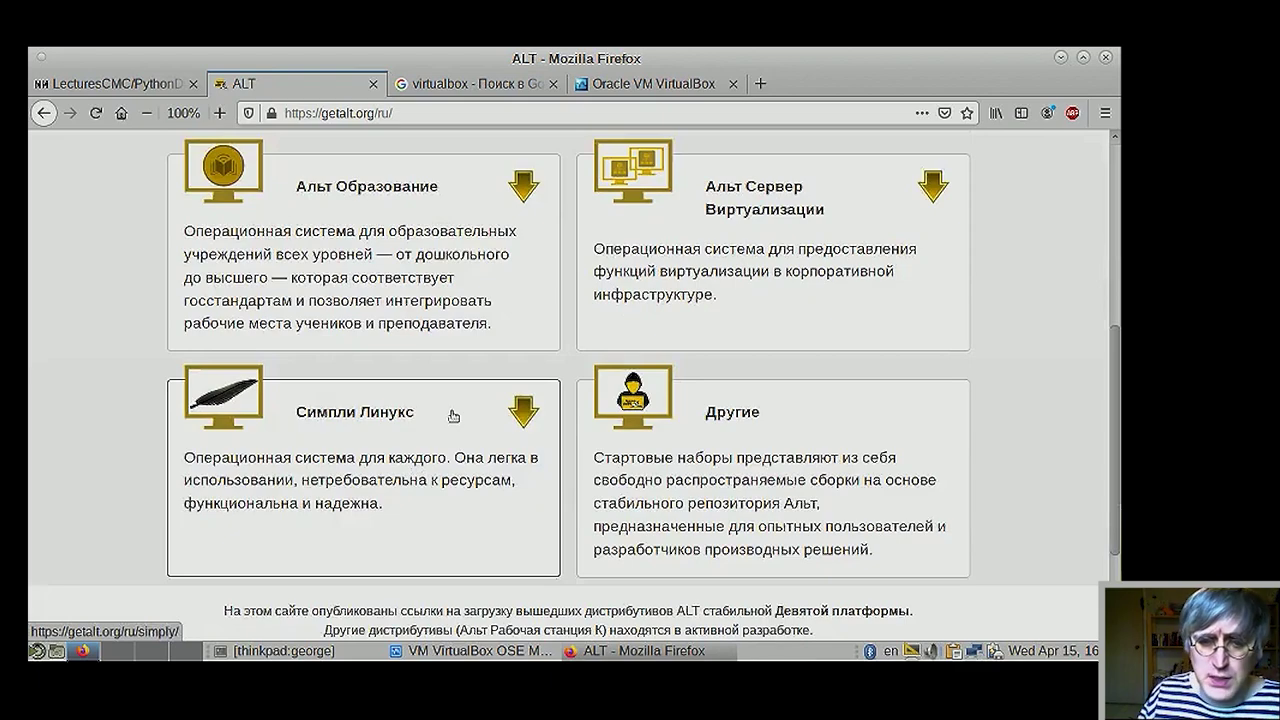
left_click(453, 416)
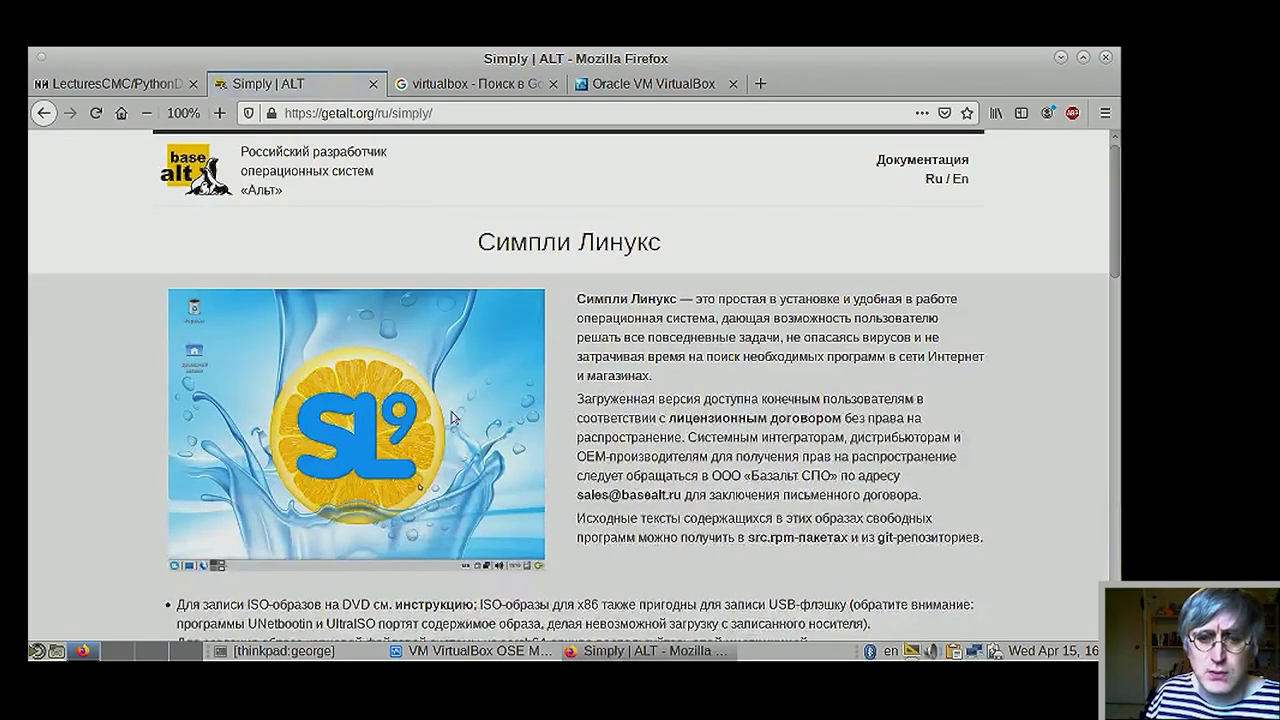
- Browse the Основные and Дополнительные загрузки lists of slinux-9.0 ISO images
scroll(556, 536, "down", 1)
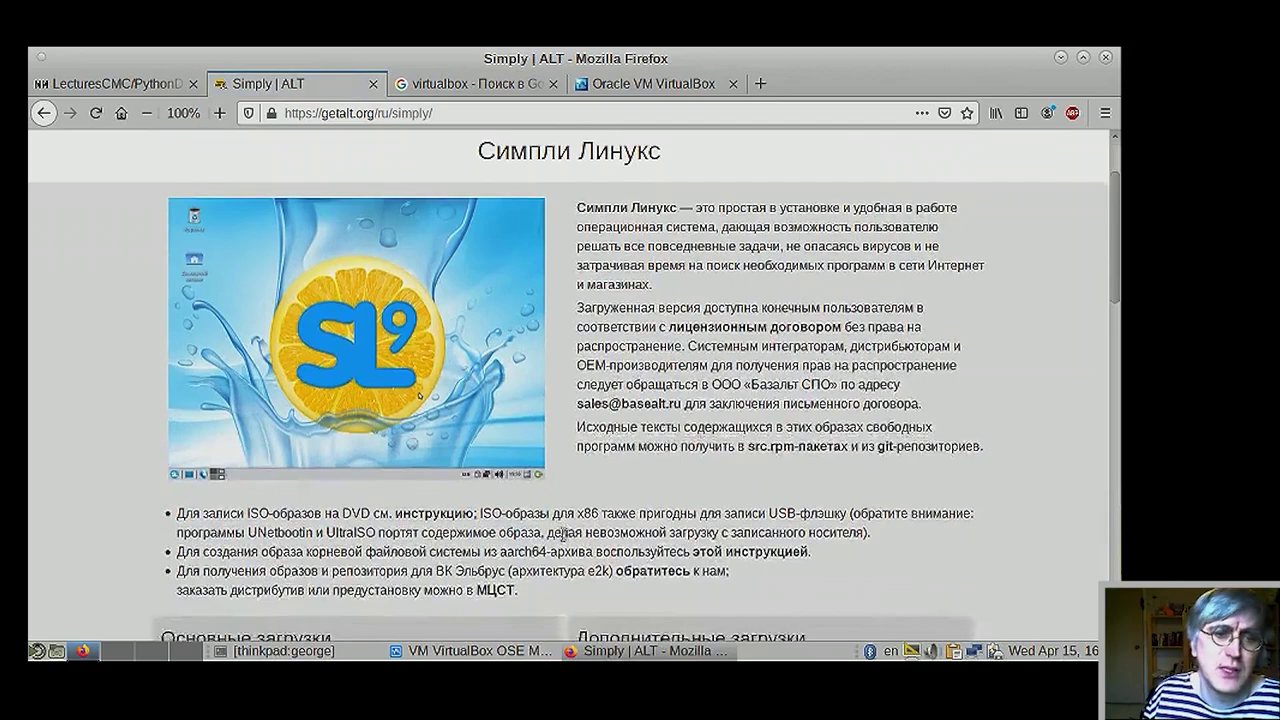
scroll(601, 543, "down", 4)
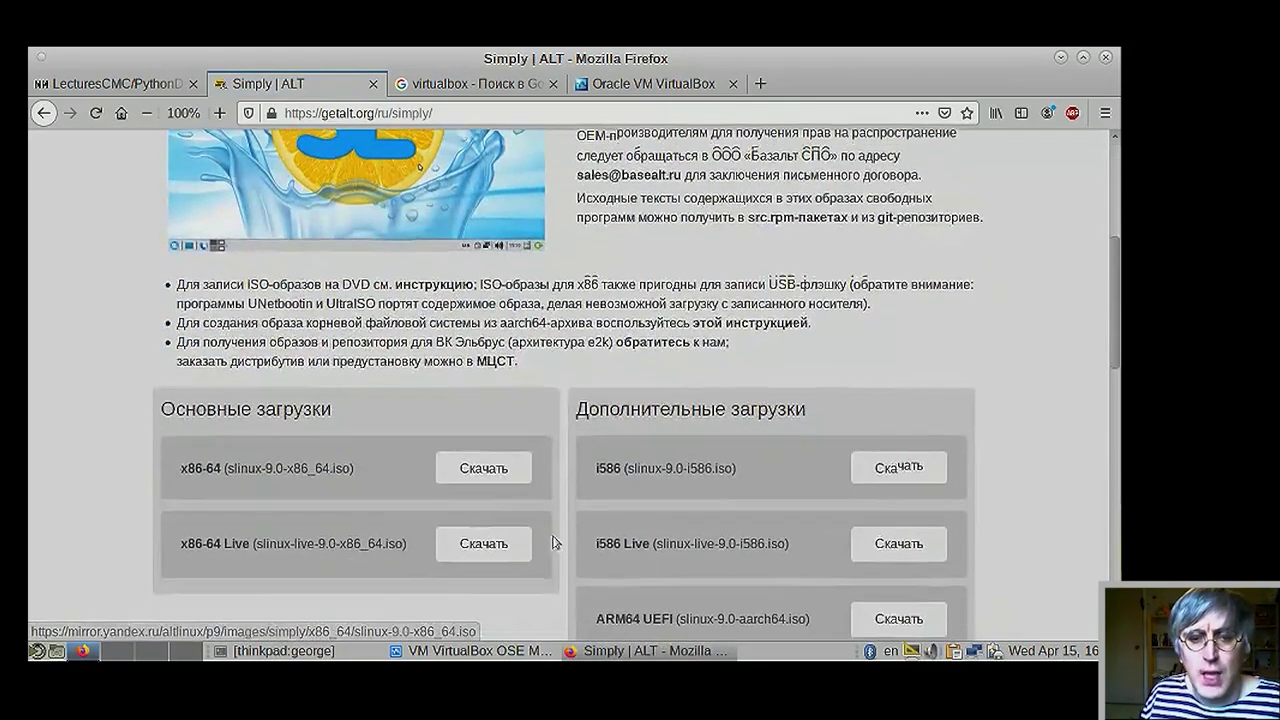
scroll(578, 542, "down", 2)
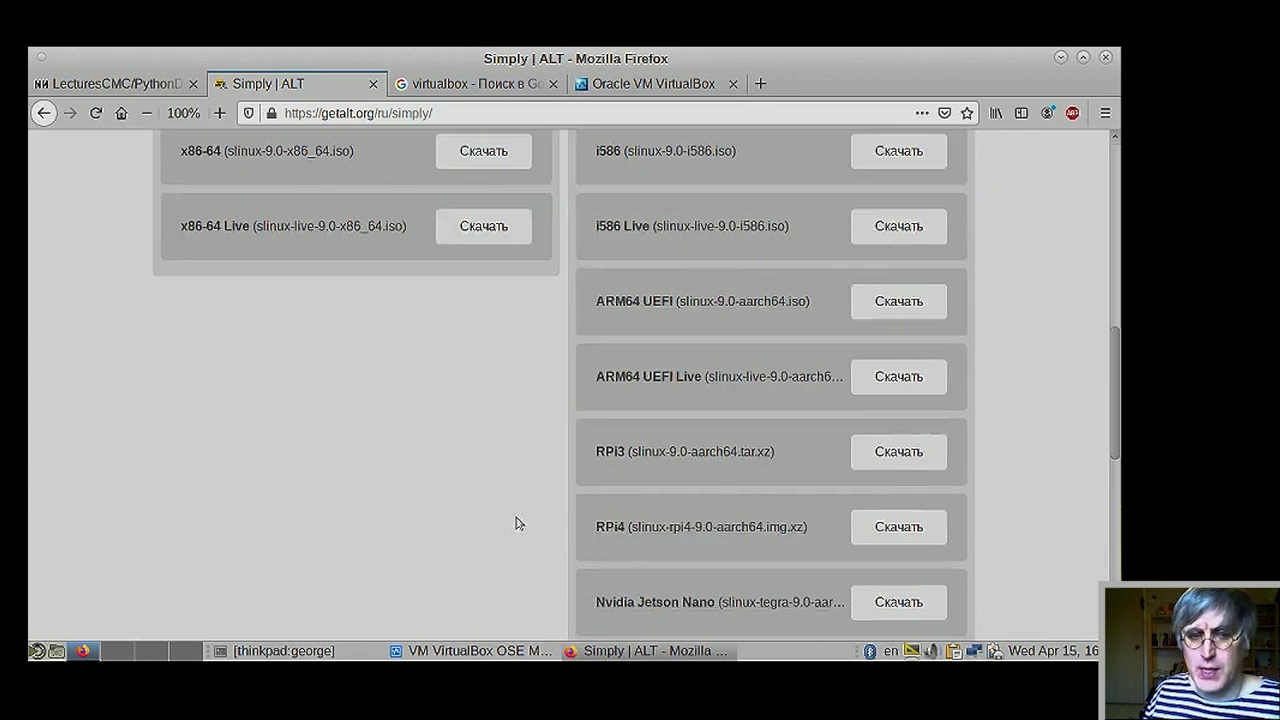
scroll(517, 523, "up", 1)
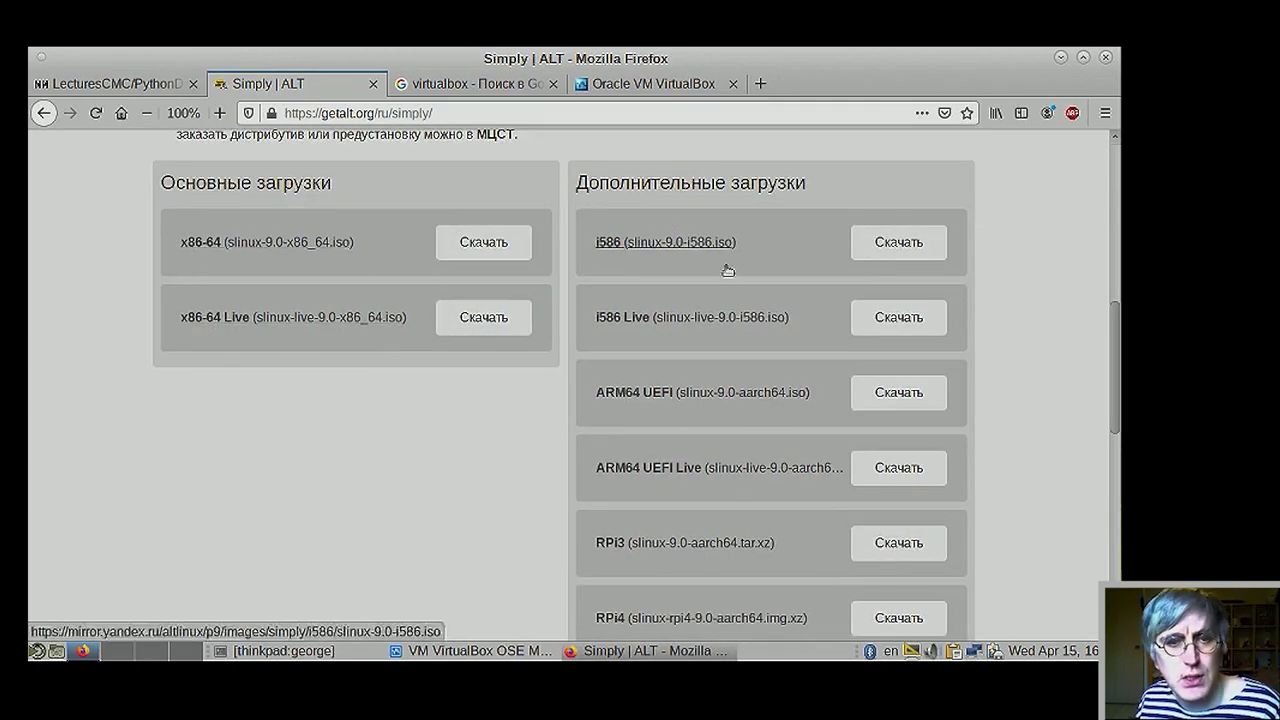
scroll(628, 425, "down", 1)
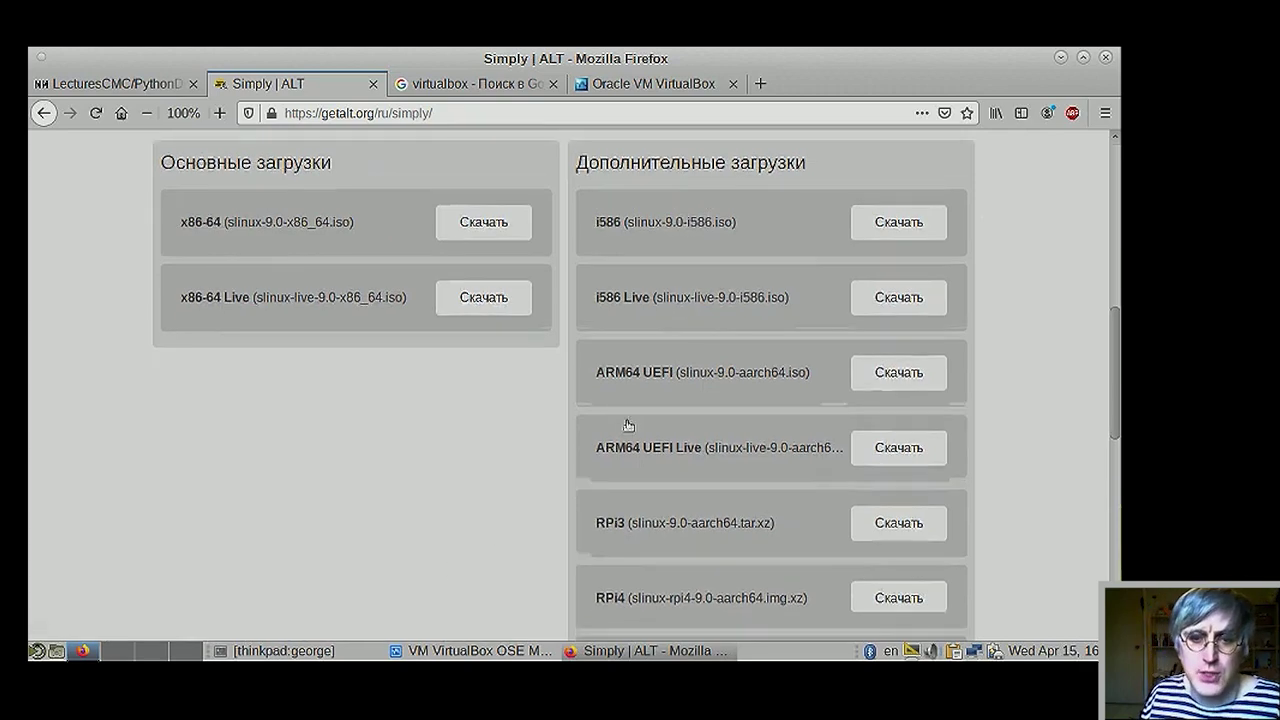
scroll(606, 449, "down", 1)
scroll(514, 491, "down", 2)
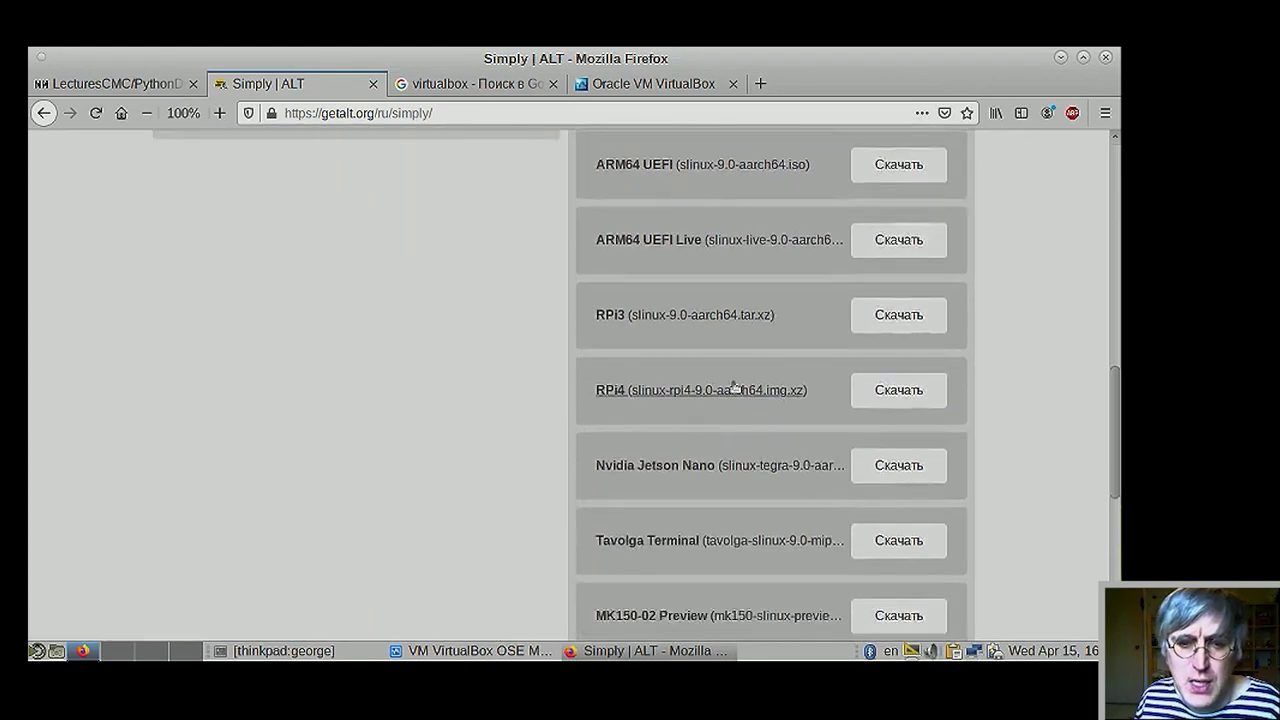
scroll(560, 440, "down", 2)
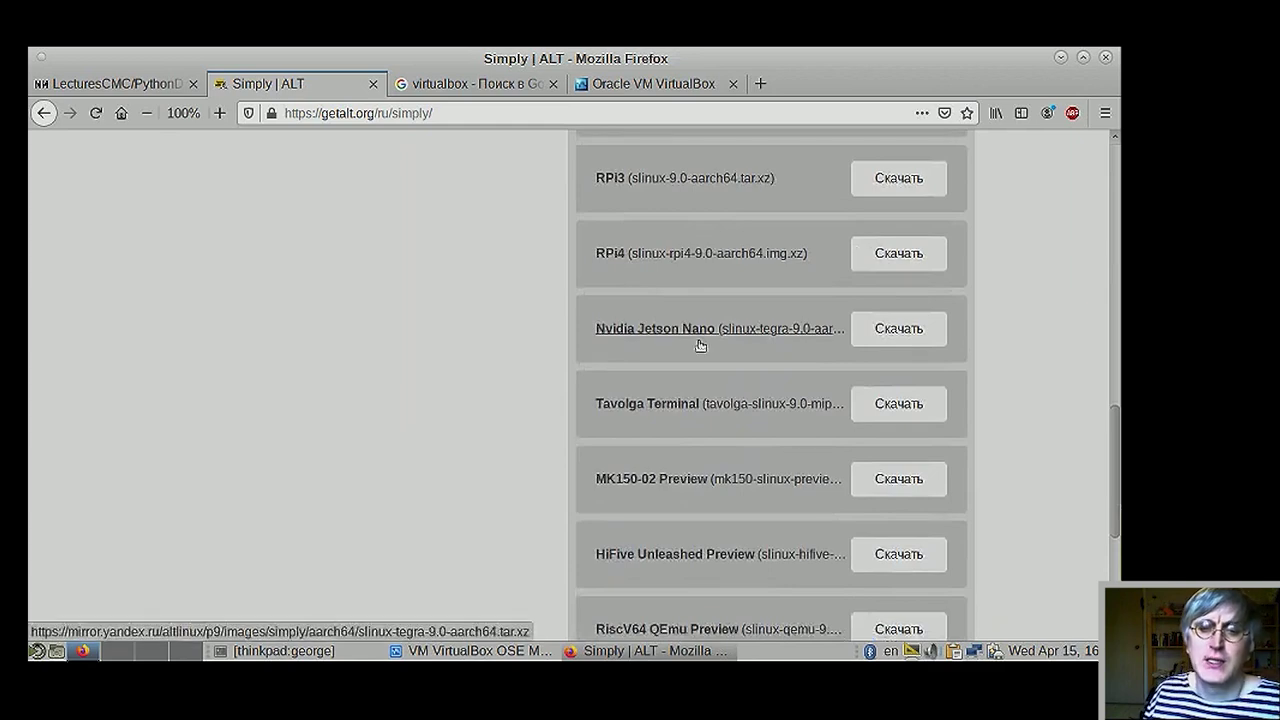
scroll(527, 488, "down", 1)
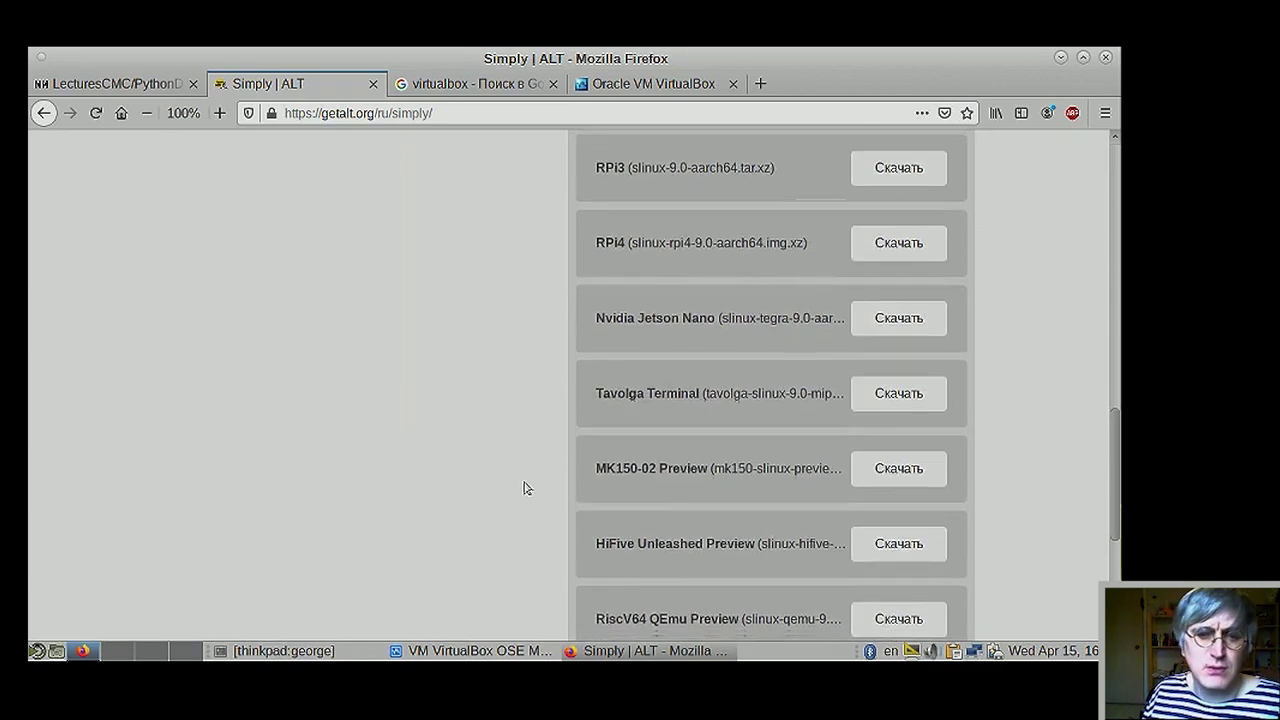
scroll(527, 488, "down", 1)
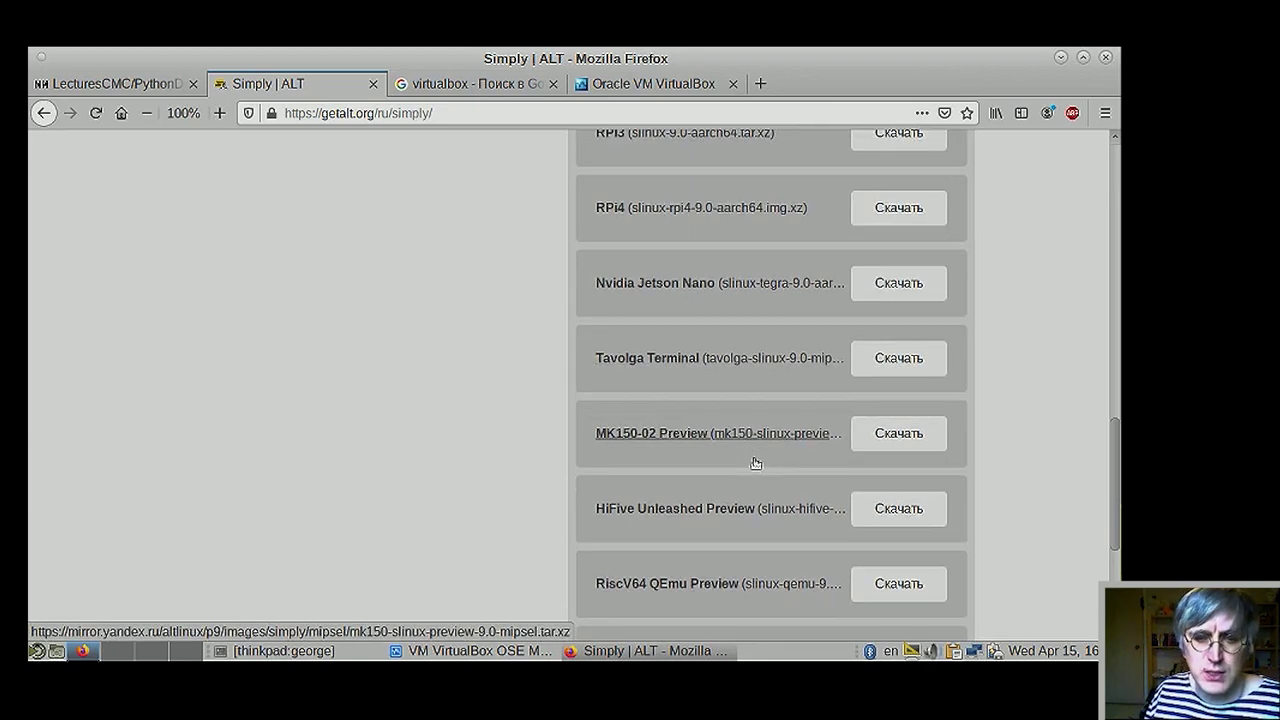
scroll(651, 503, "down", 3)
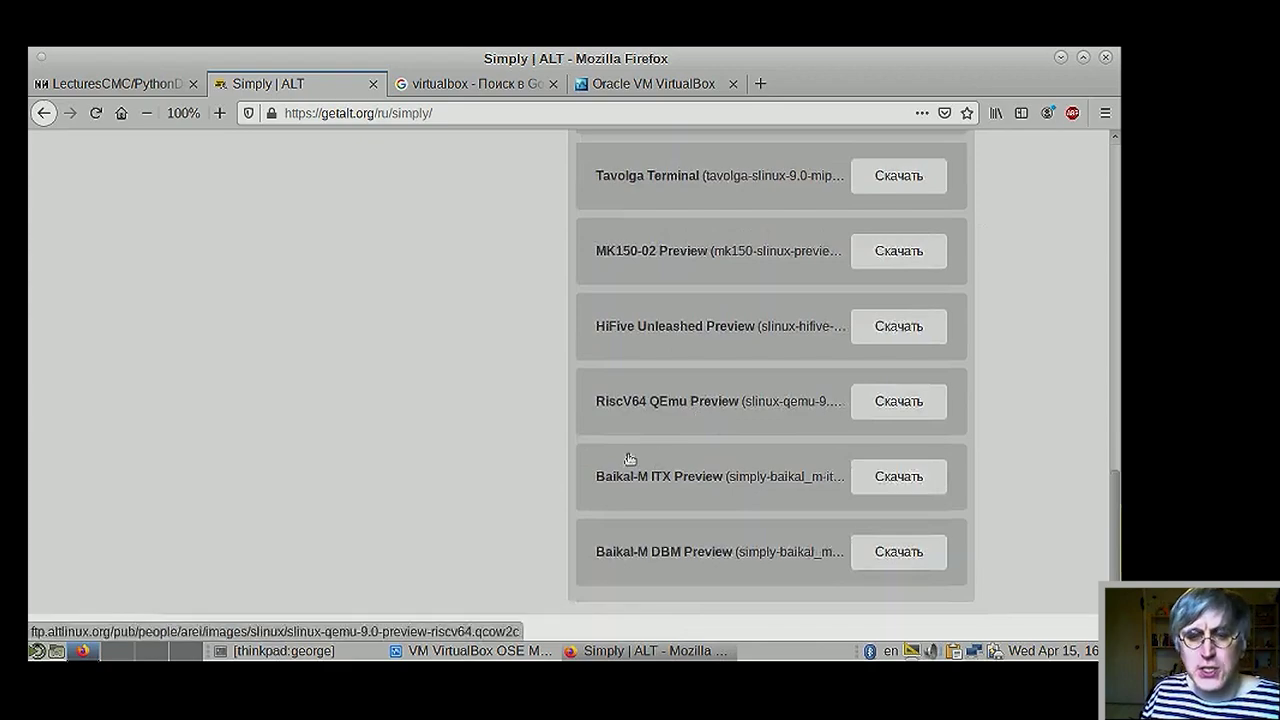
scroll(528, 443, "up", 10)
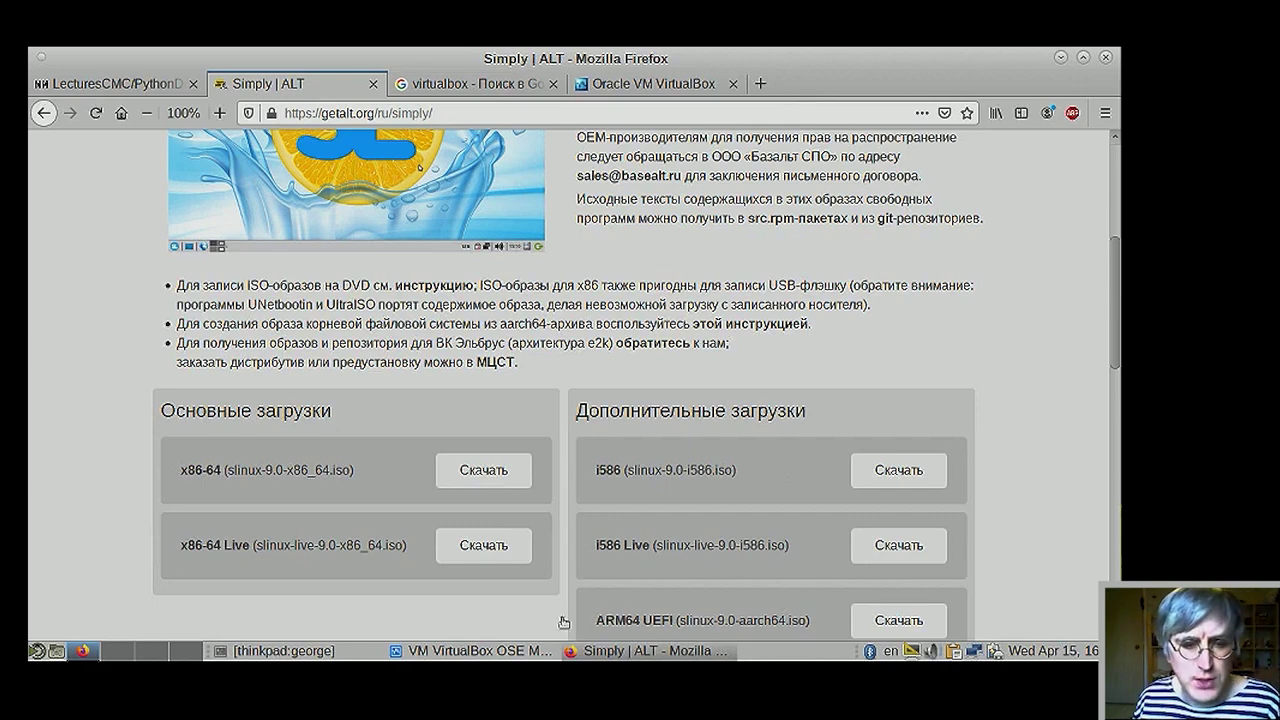
- Switch to VirtualBox Manager and start the Create Virtual Machine wizard
left_click(470, 651)
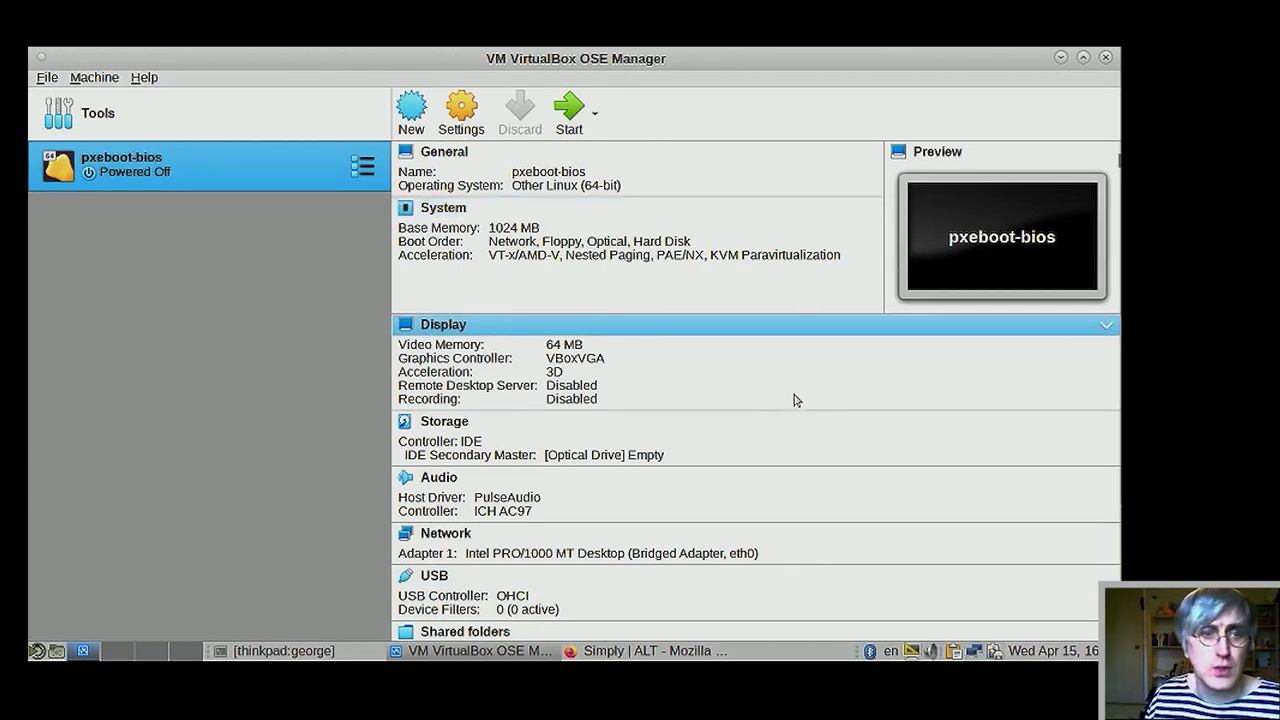
left_click(405, 107)
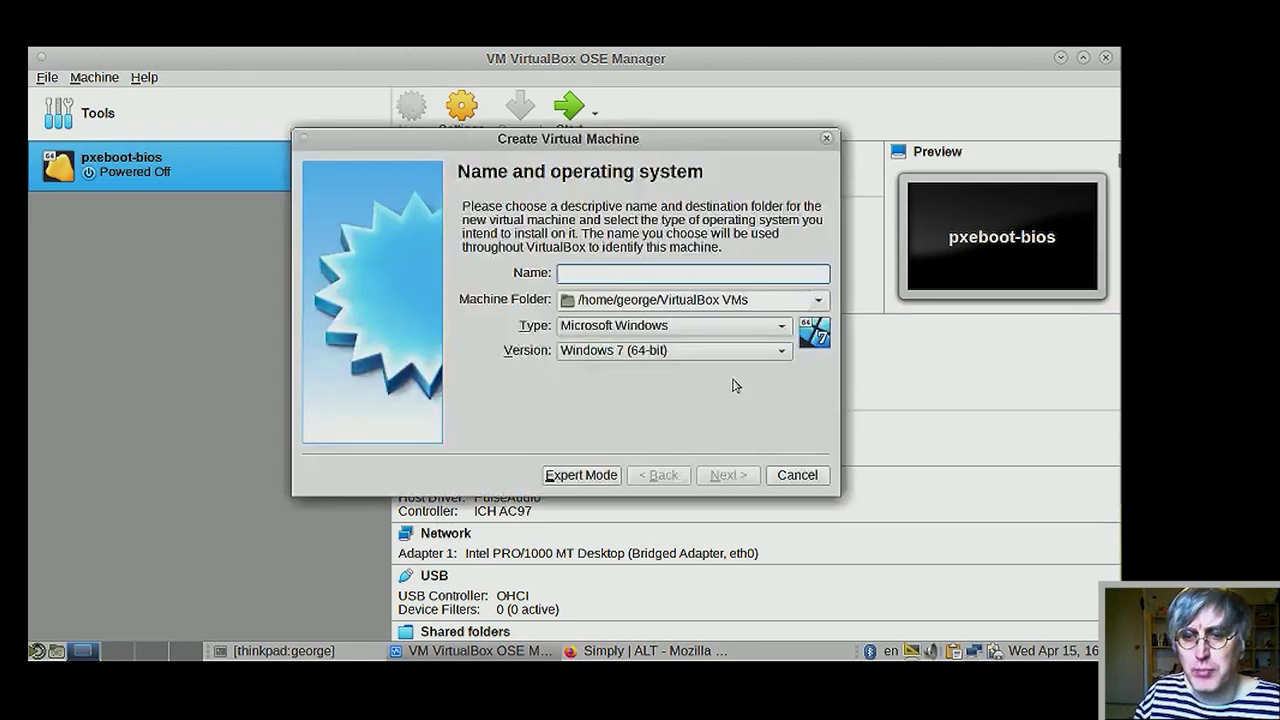
- Set the new machine's type to Linux and version to Linux 2.6 / 3.x / 4.x (64-bit)
left_click(777, 332)
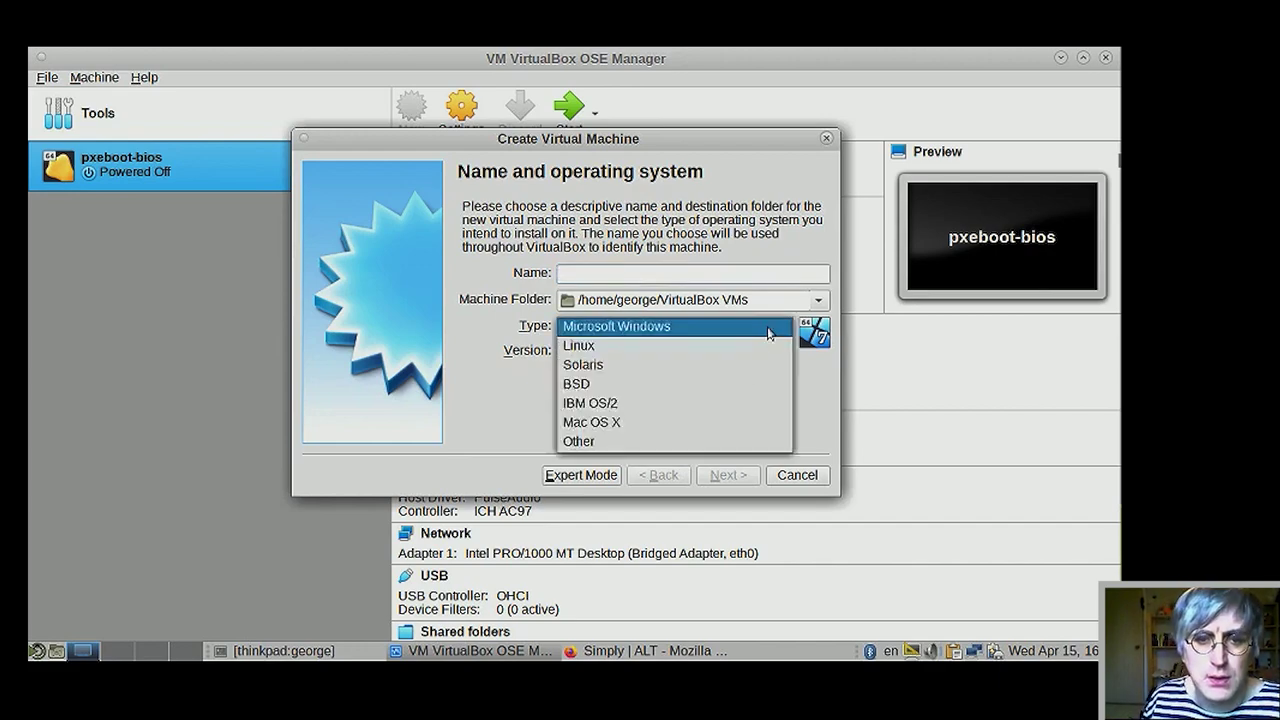
left_click(731, 352)
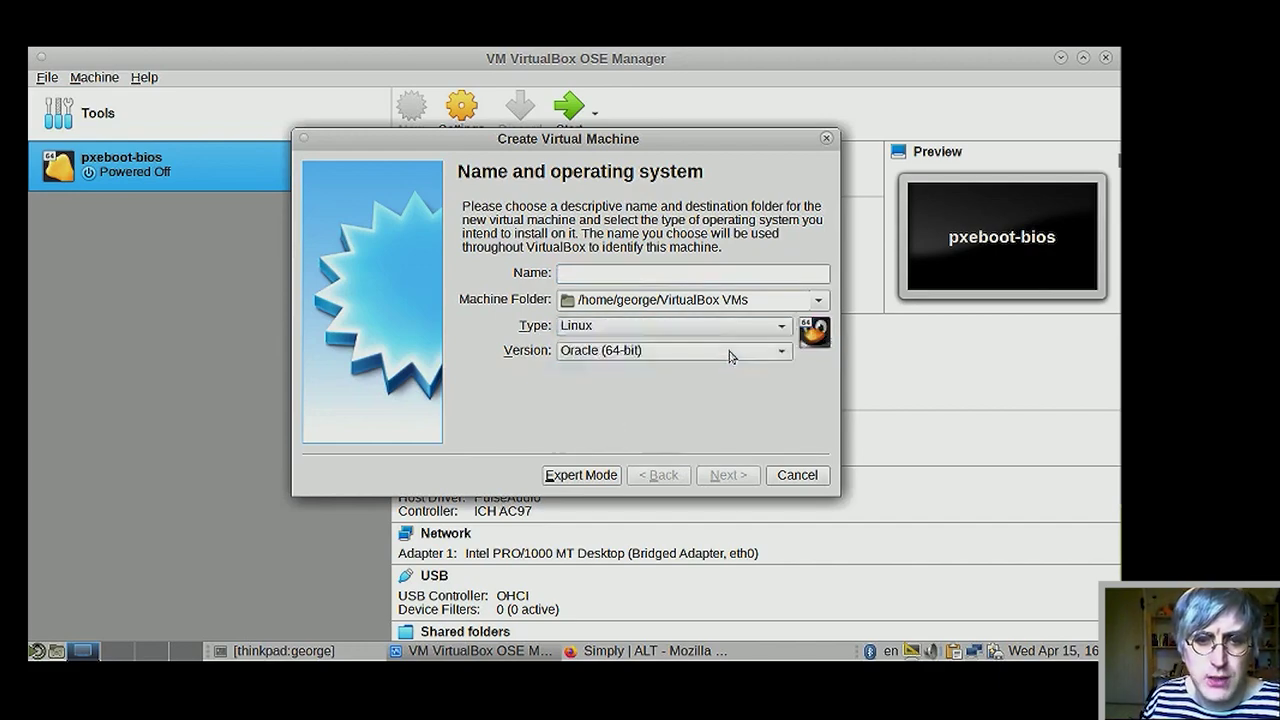
left_click(785, 356)
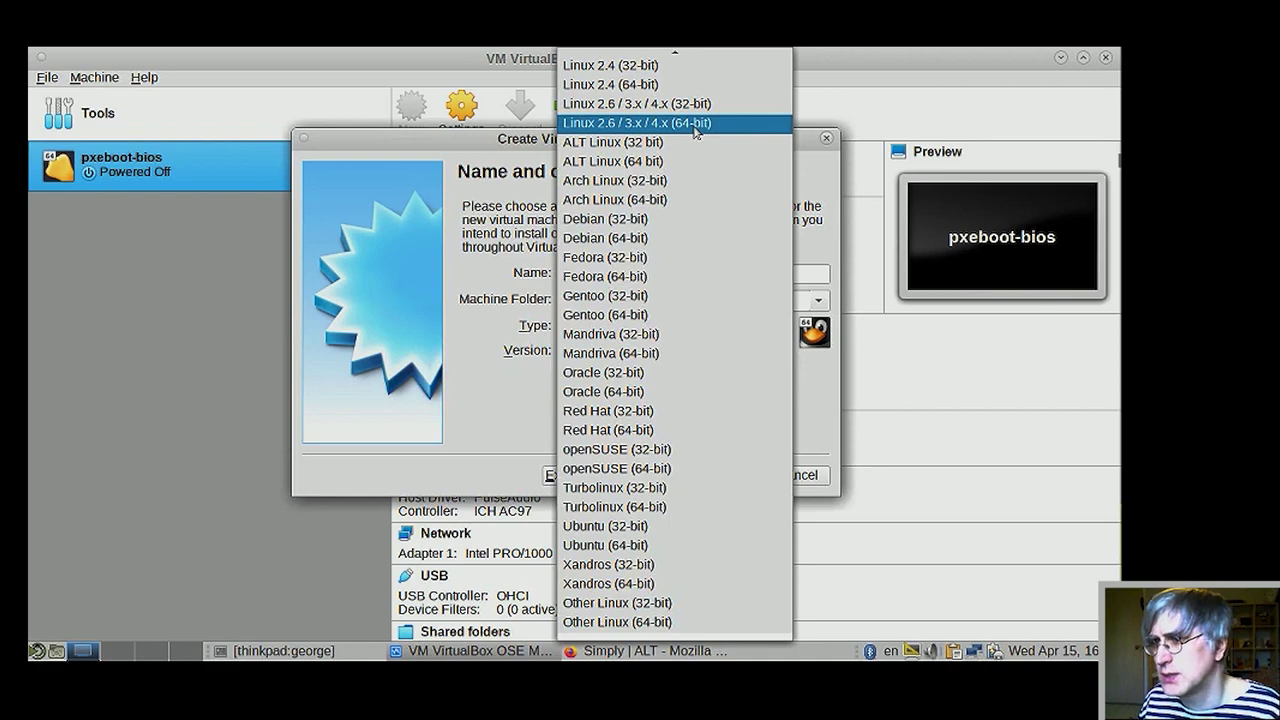
left_click(696, 123)
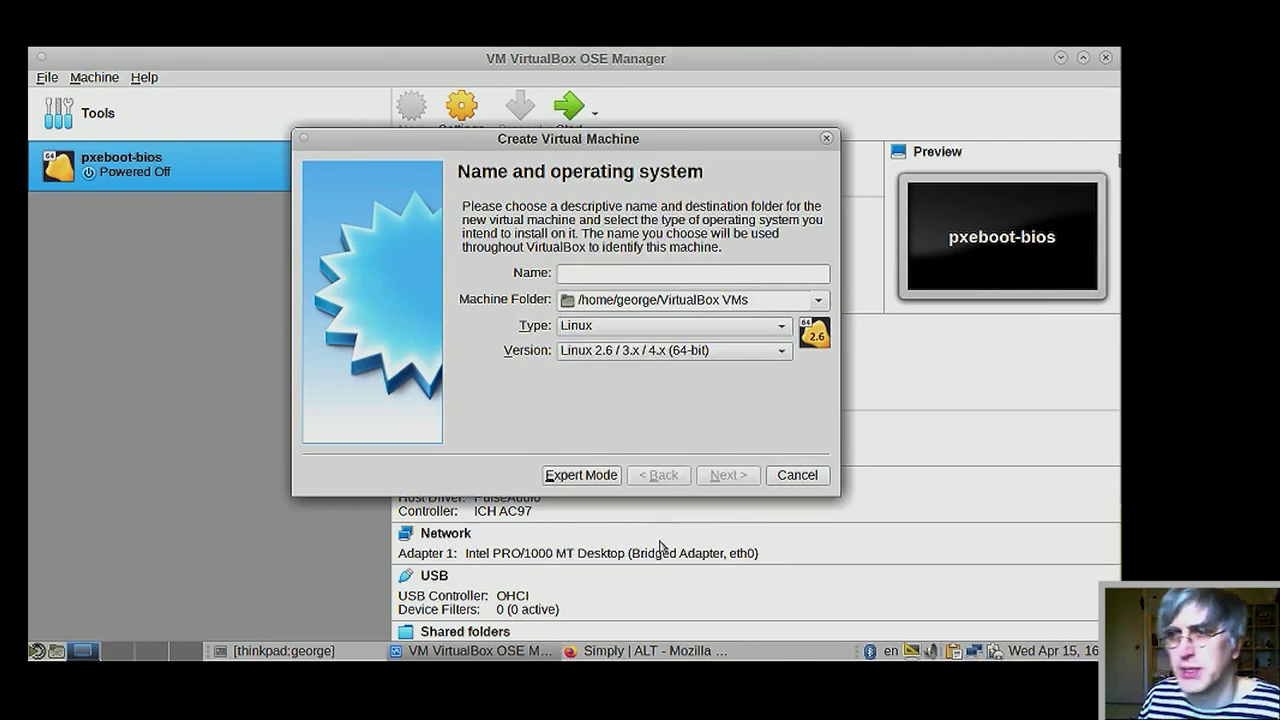
- Name the machine 'alt p9', then bring the Simply Linux downloads page forward
mouse_move(640, 650)
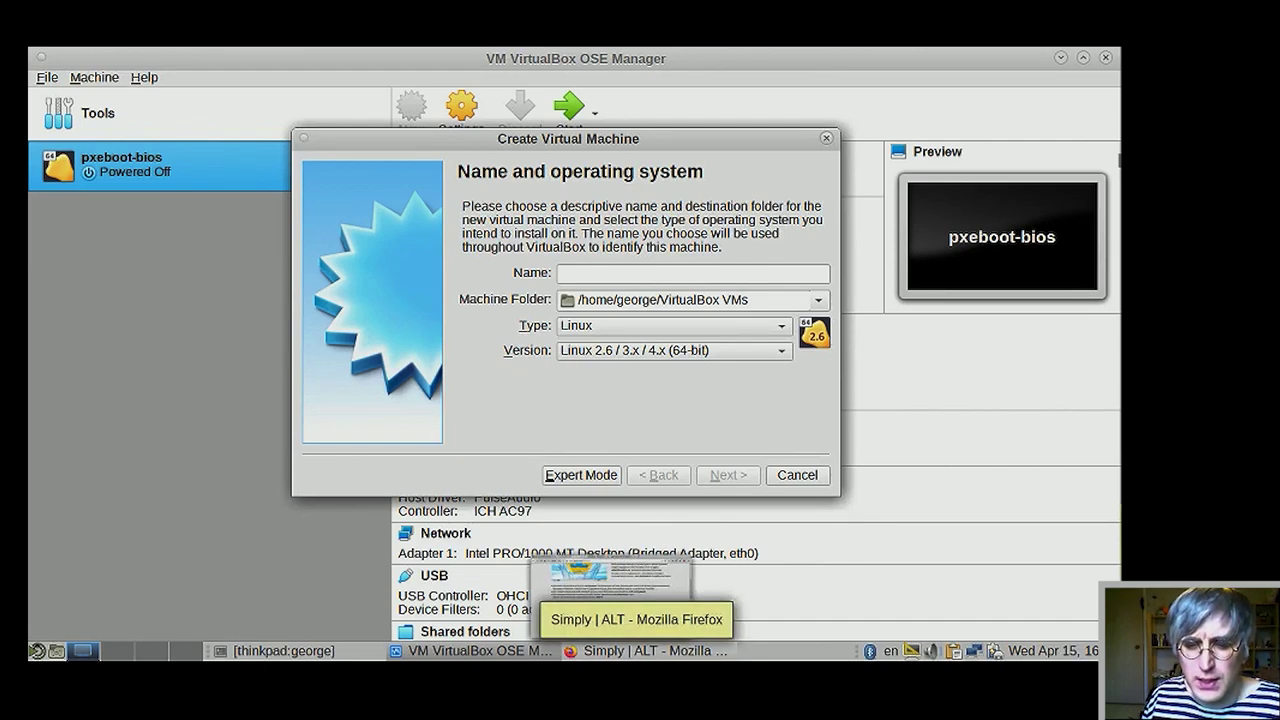
left_click(652, 276)
key("alt+shift")
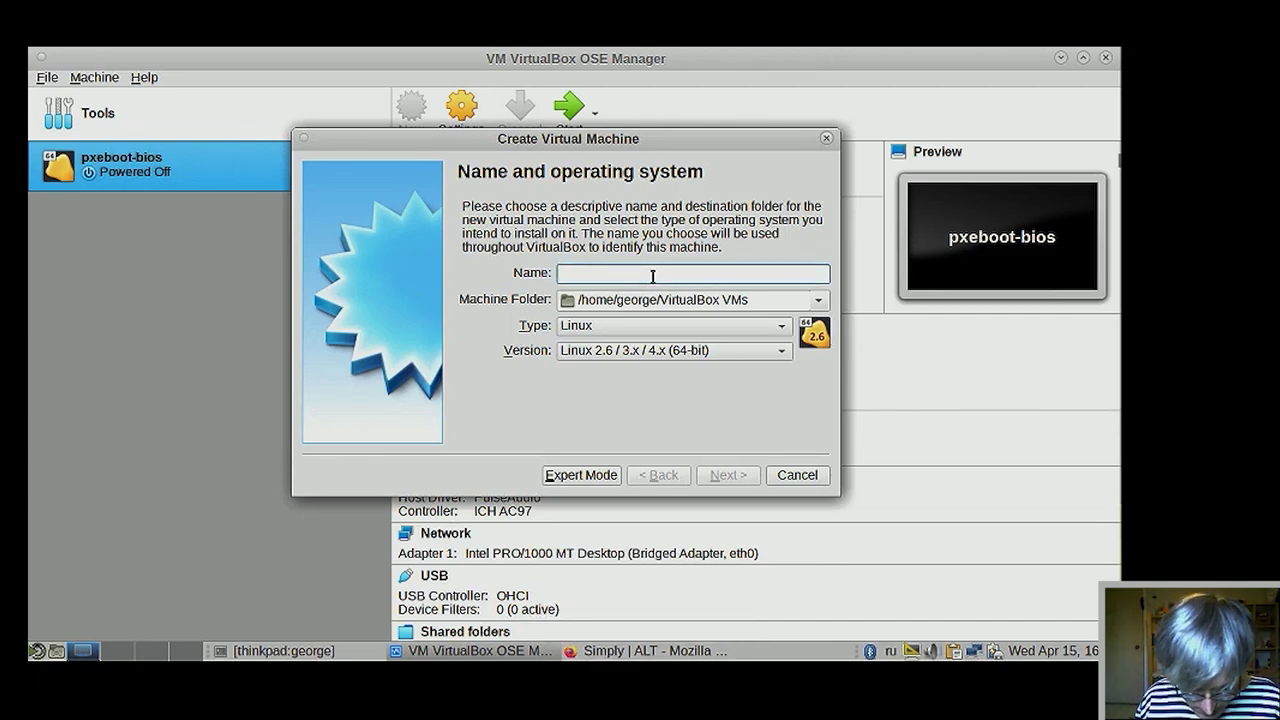
type("Фде Дшт")
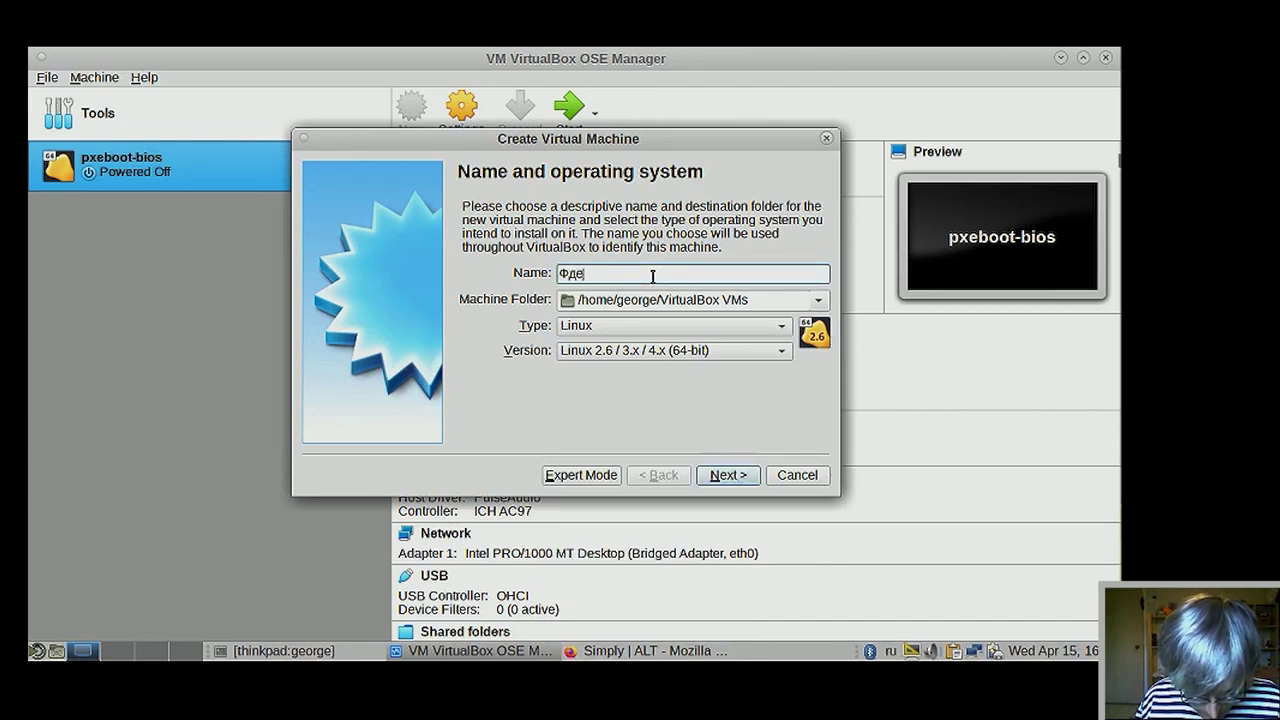
key("BackSpace")
key("BackSpace")
key("BackSpace")
key("BackSpace")
key("BackSpace")
key("BackSpace")
key("BackSpace")
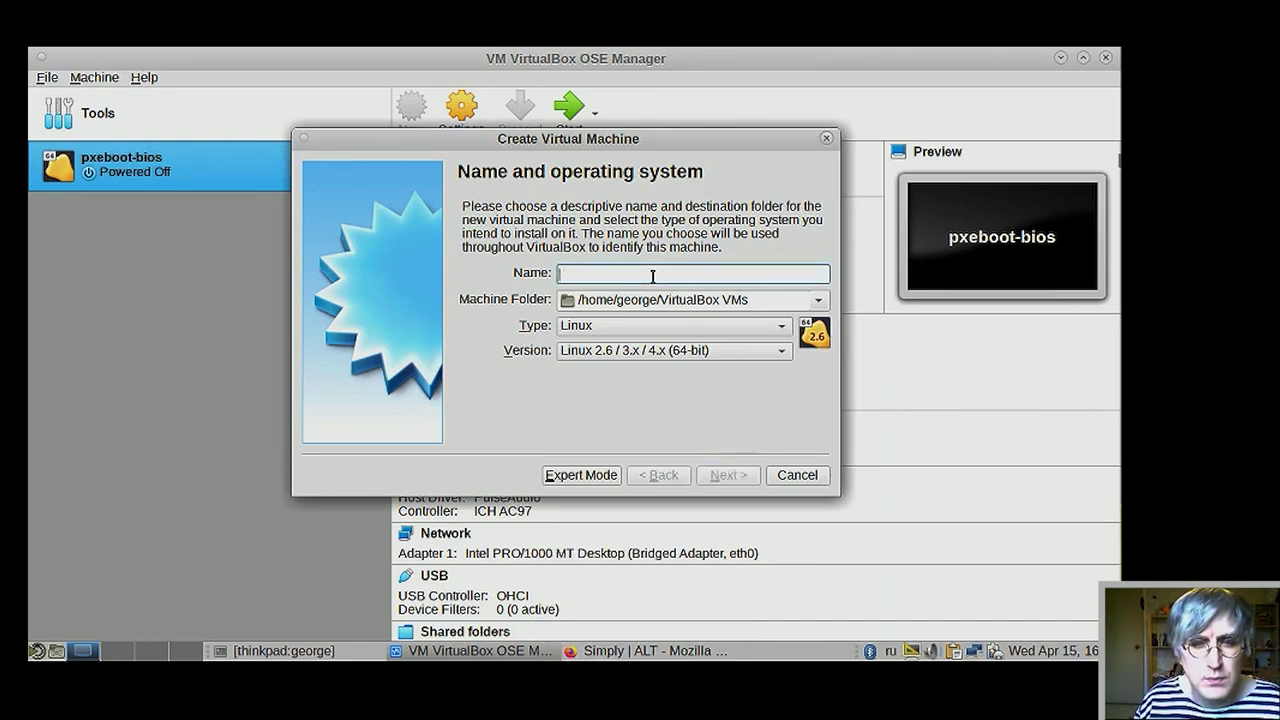
key("alt+shift")
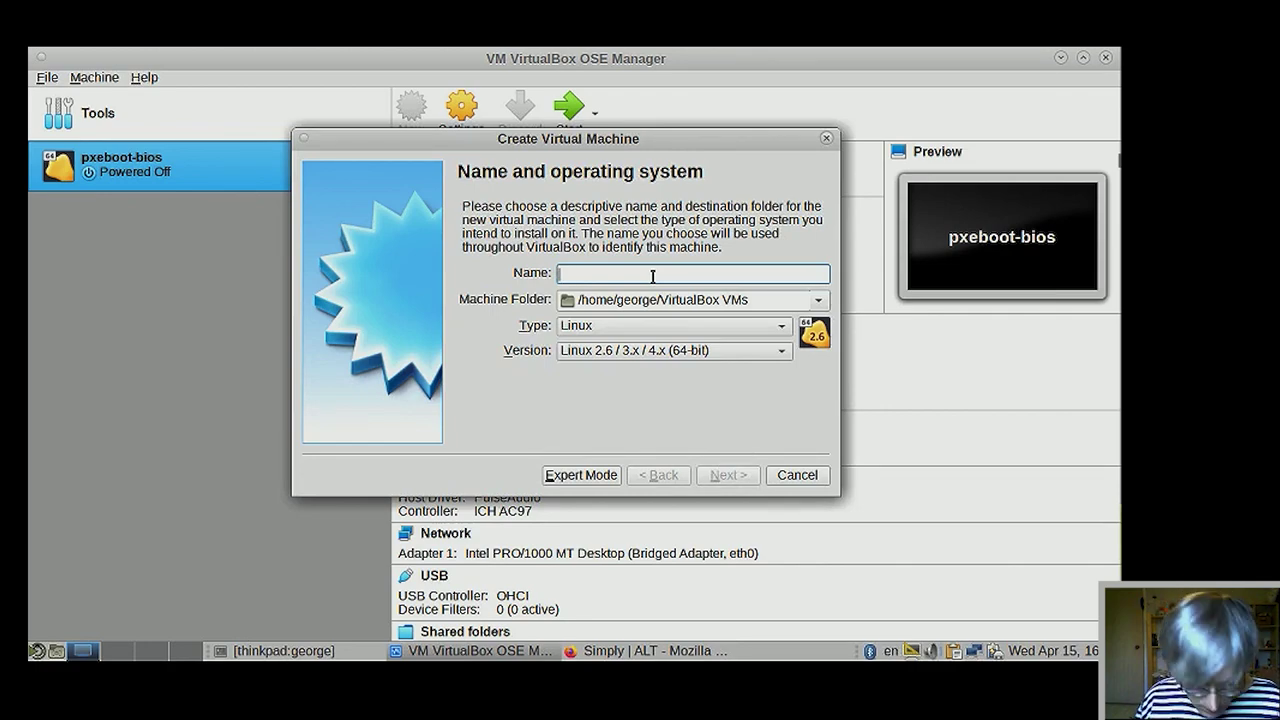
type("alt")
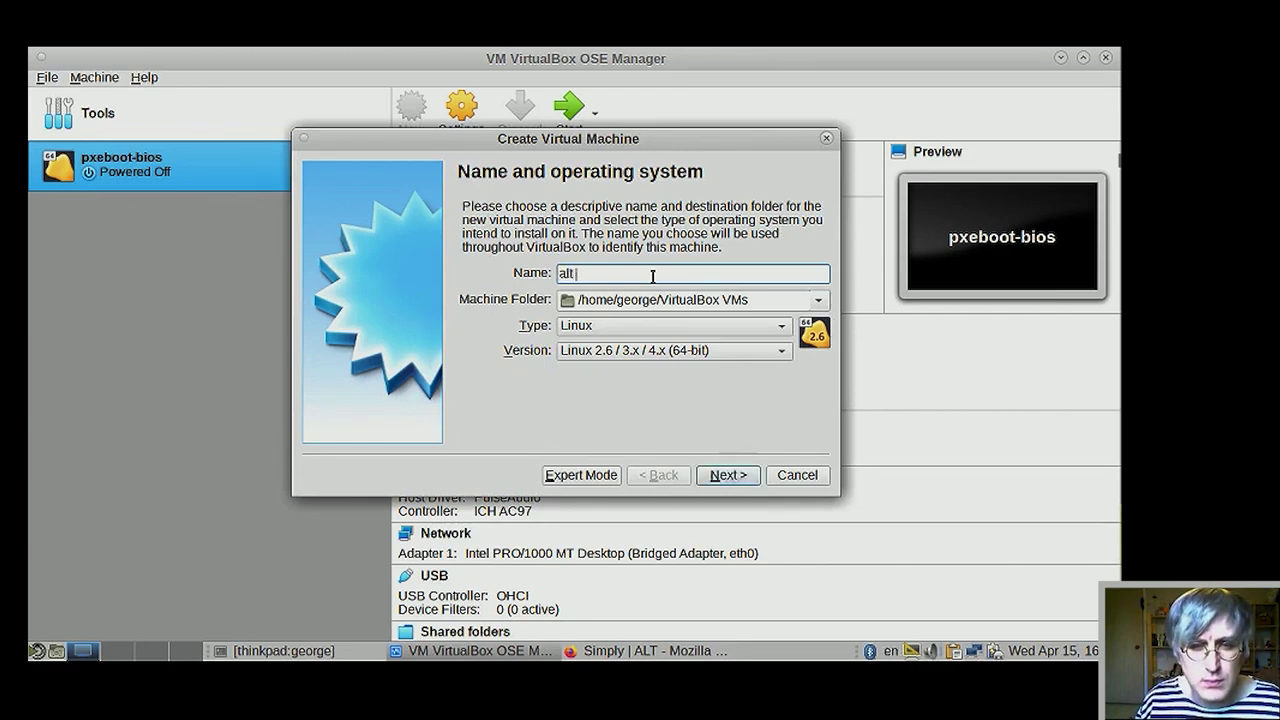
key("alt+shift")
type("lt ")
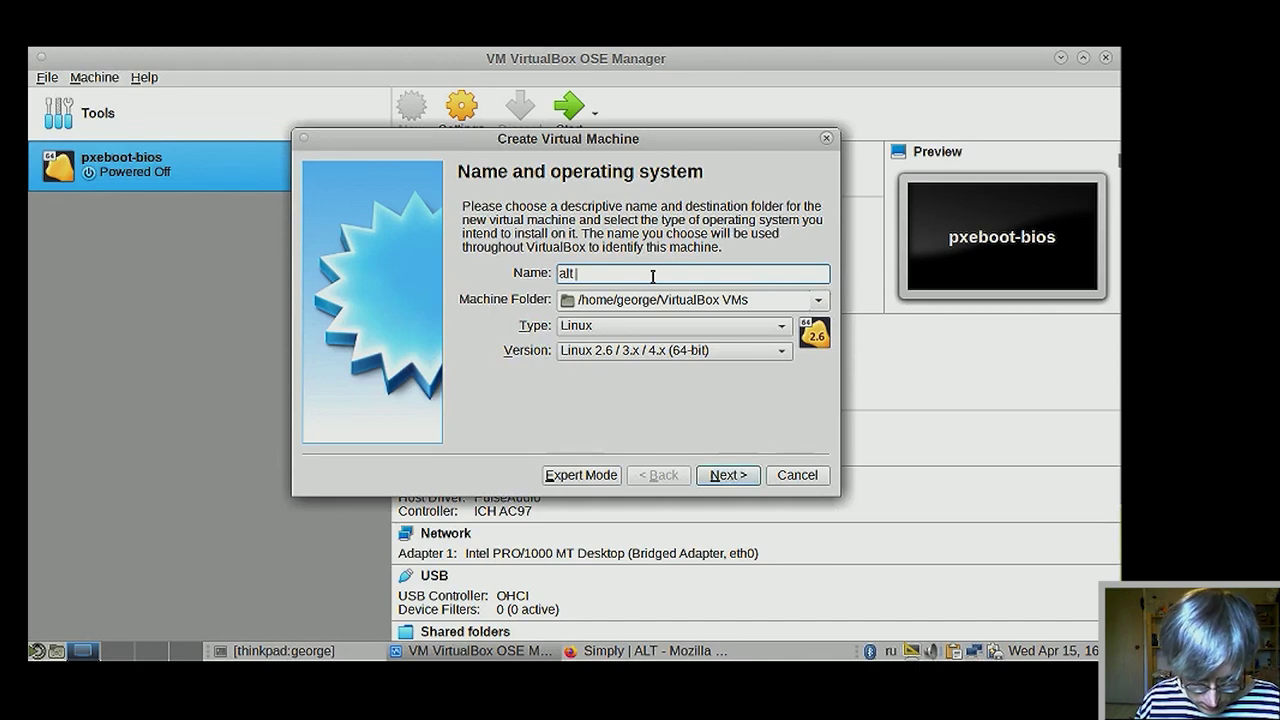
type("39")
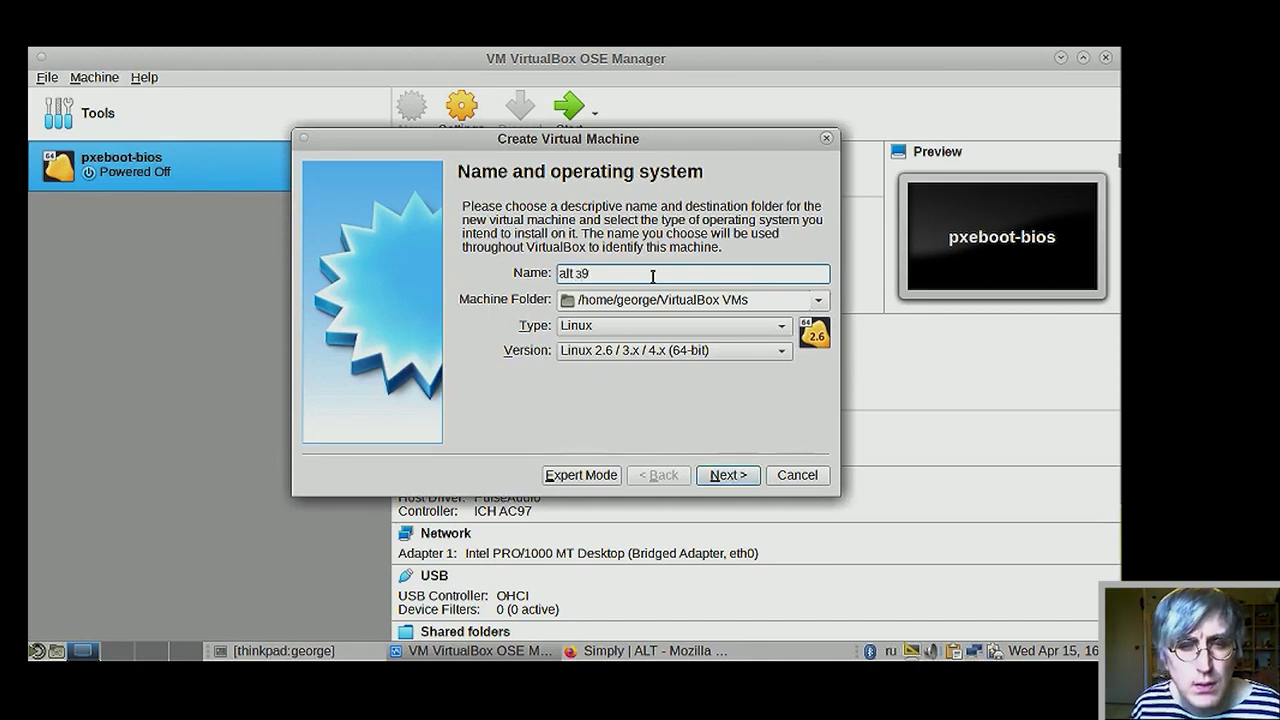
key("BackSpace")
key("BackSpace")
key("alt+shift")
type("p")
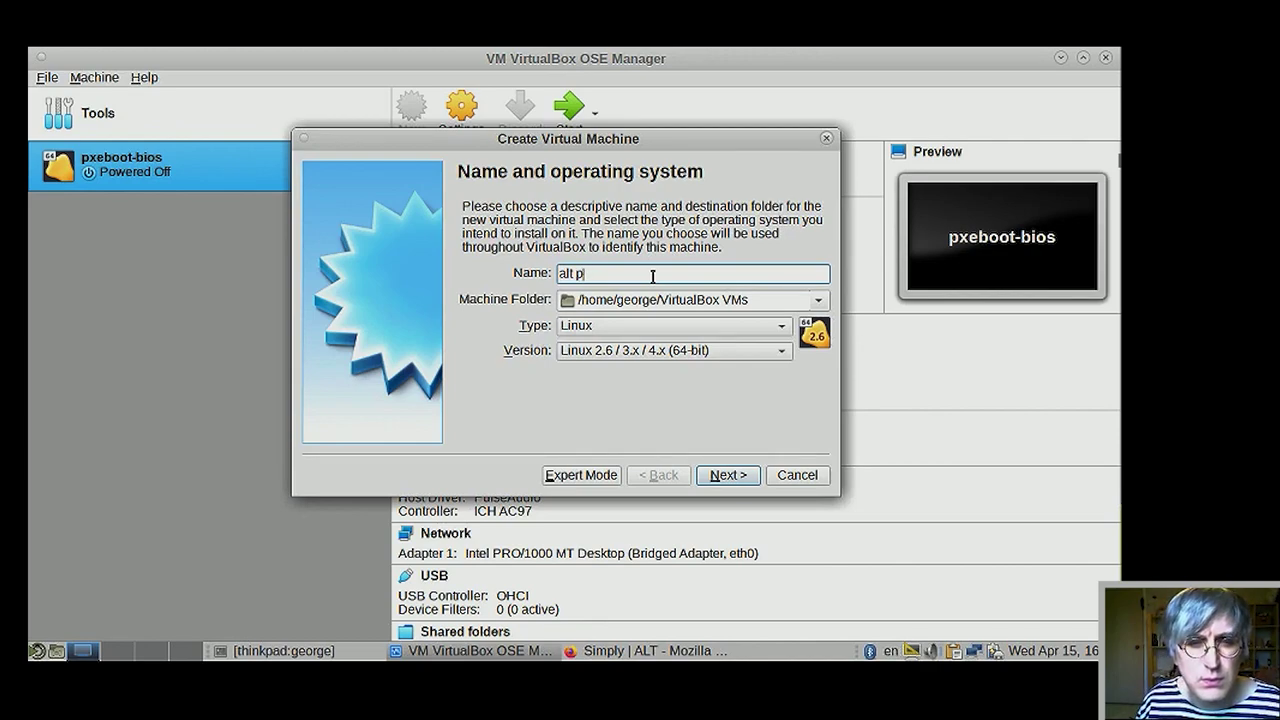
type("99")
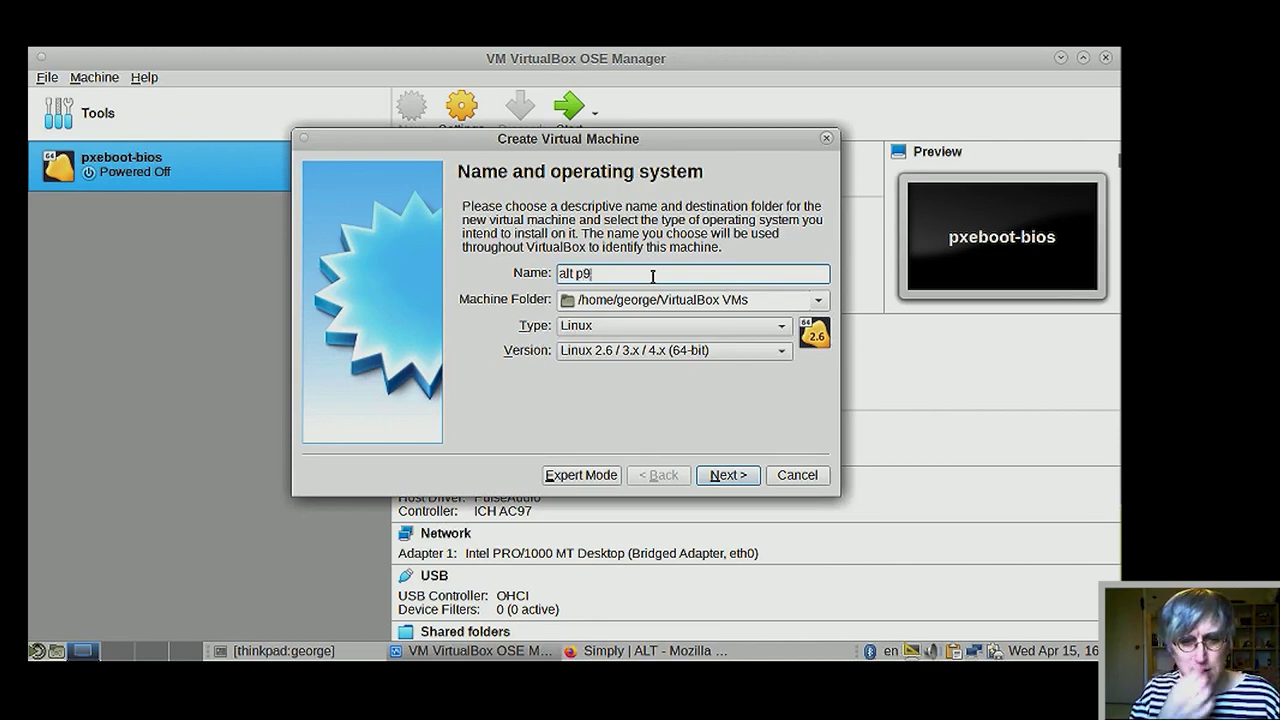
left_click(587, 651)
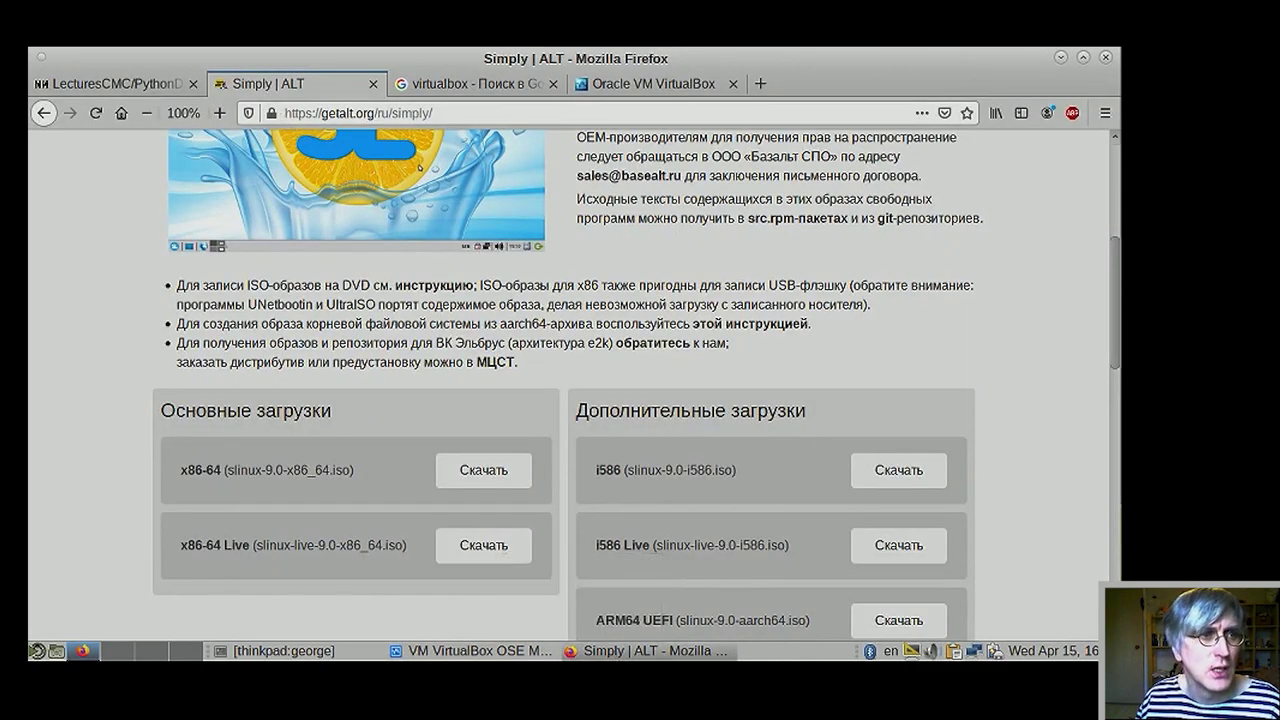
left_click(41, 114)
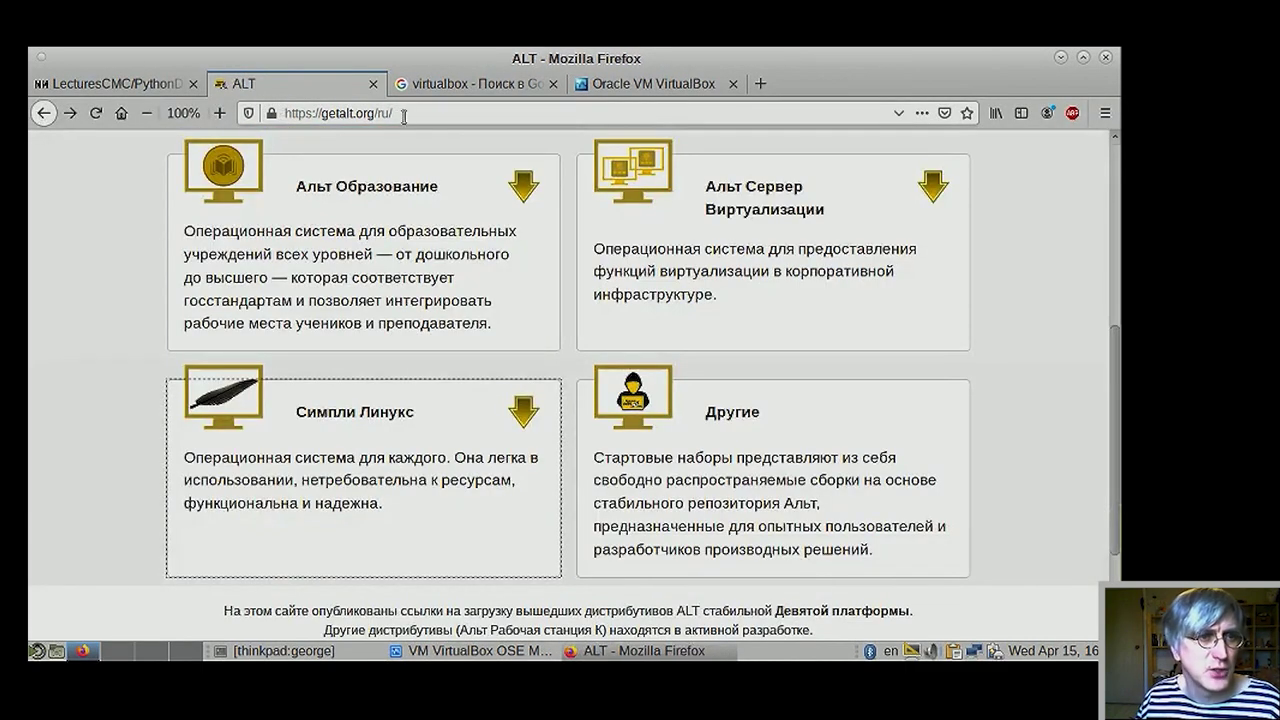
left_click(392, 452)
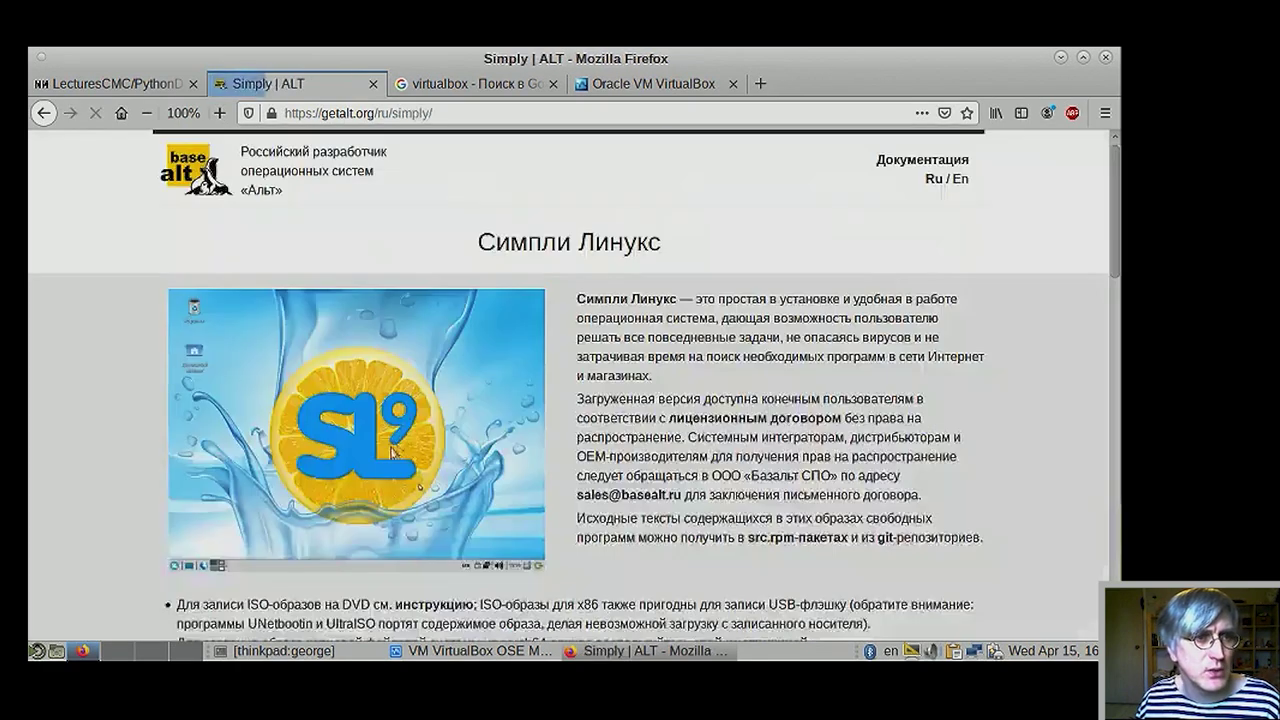
scroll(433, 422, "down", 3)
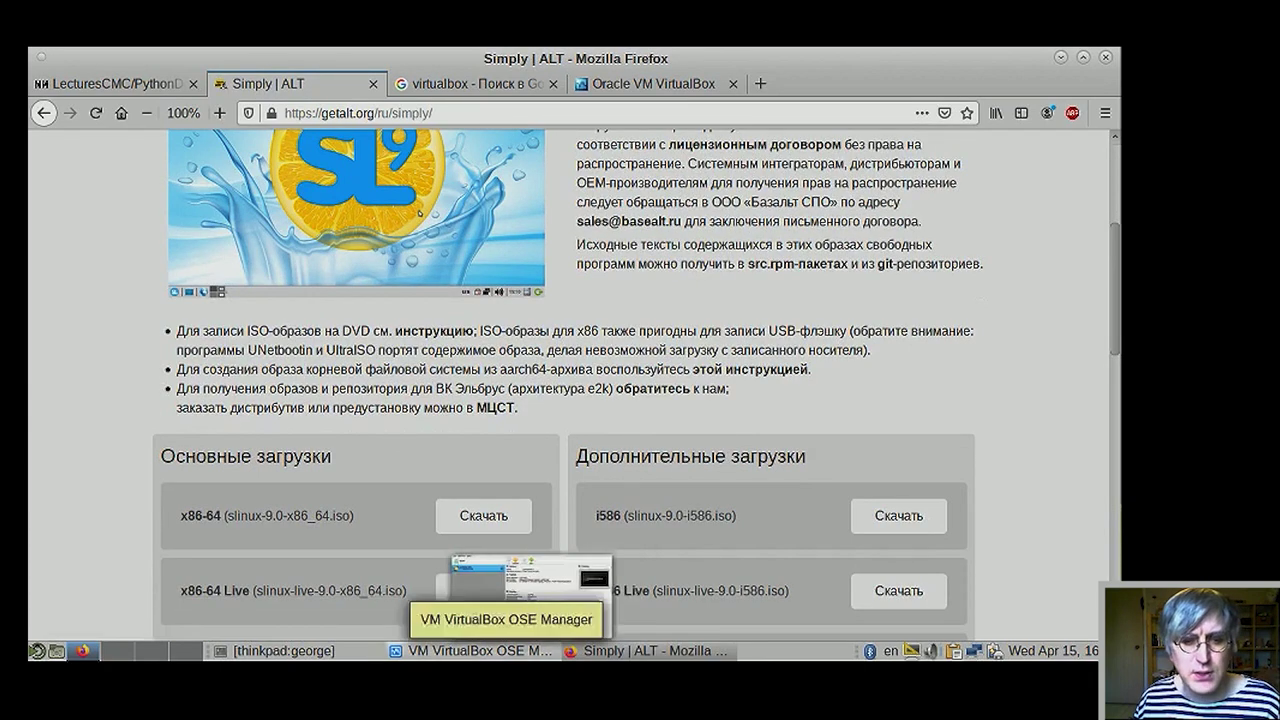
left_click(510, 655)
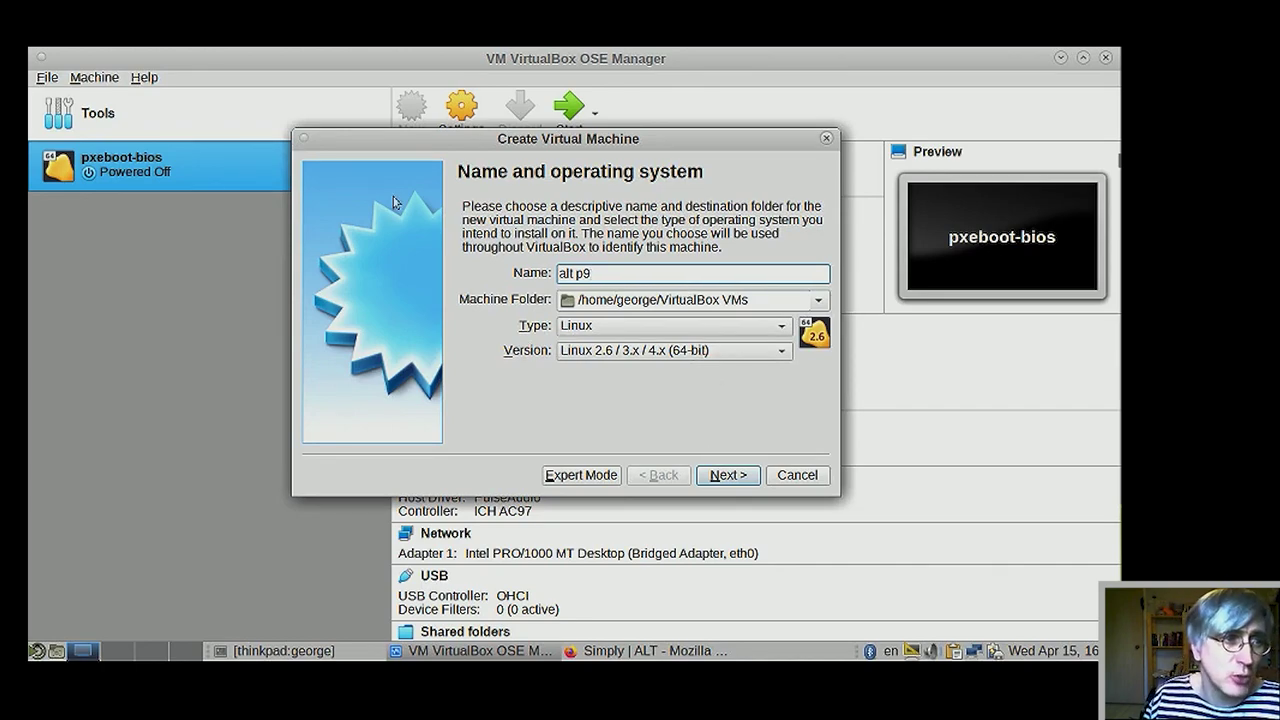
left_click(728, 475)
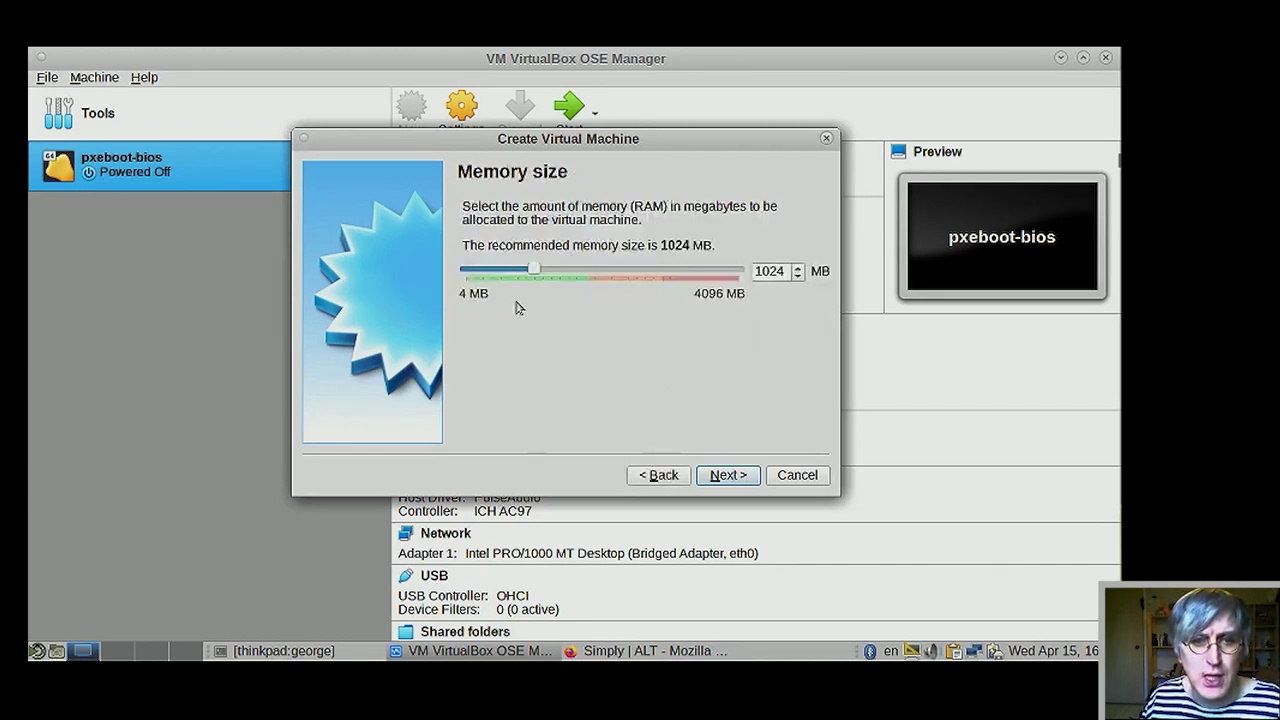
- Give the machine 2048 MB of memory and advance to the Hard disk page
left_click_drag(535, 273, 602, 272)
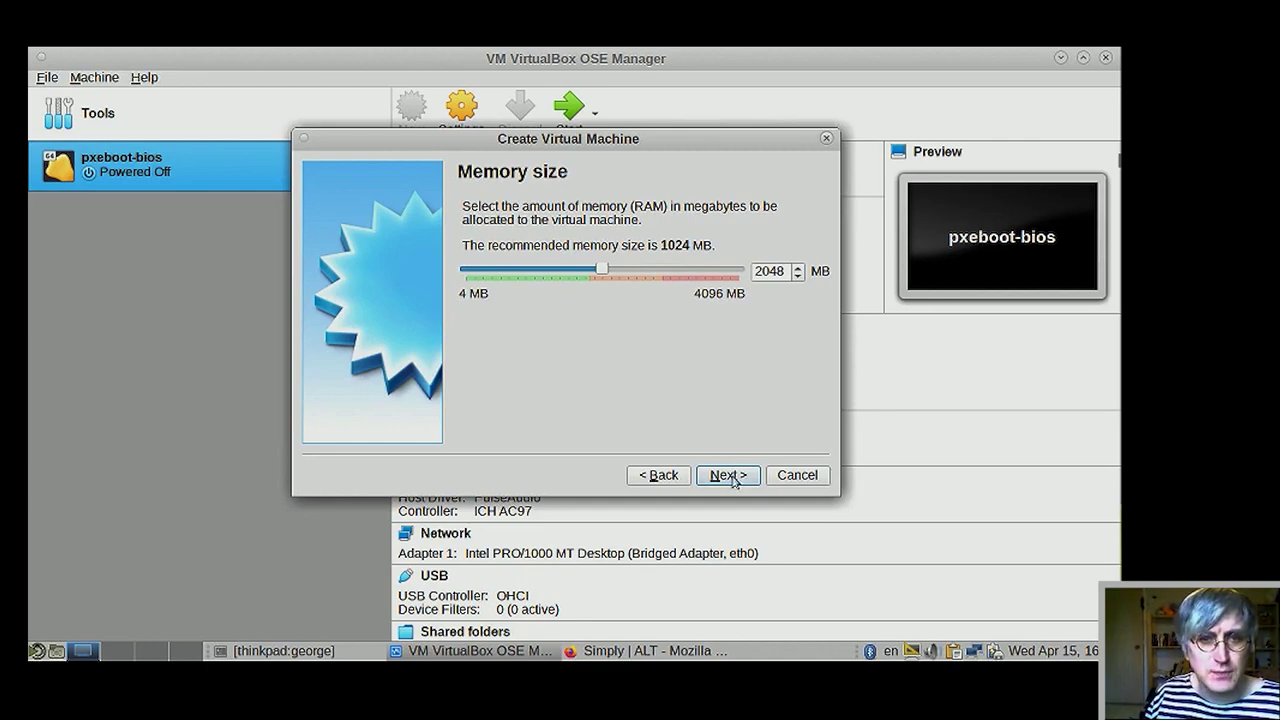
left_click(730, 476)
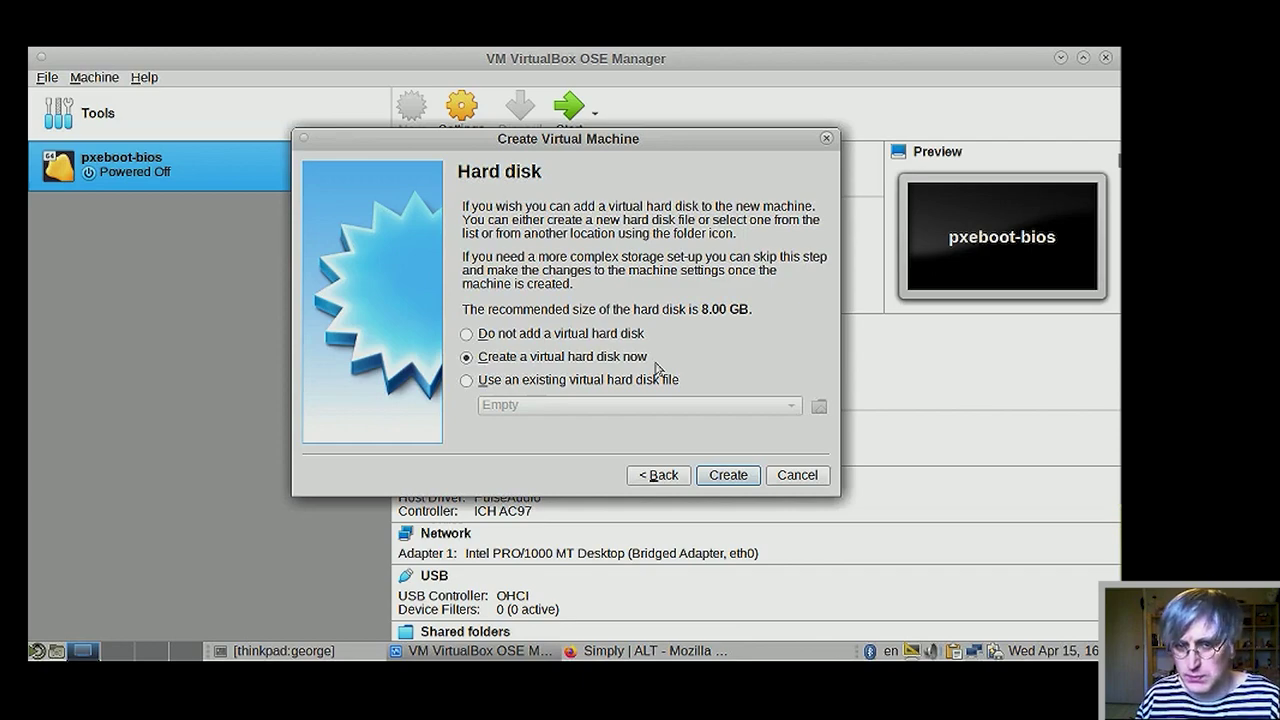
- Add a new dynamically allocated VDI hard disk sized 32 GB and create alt p9
left_click(728, 476)
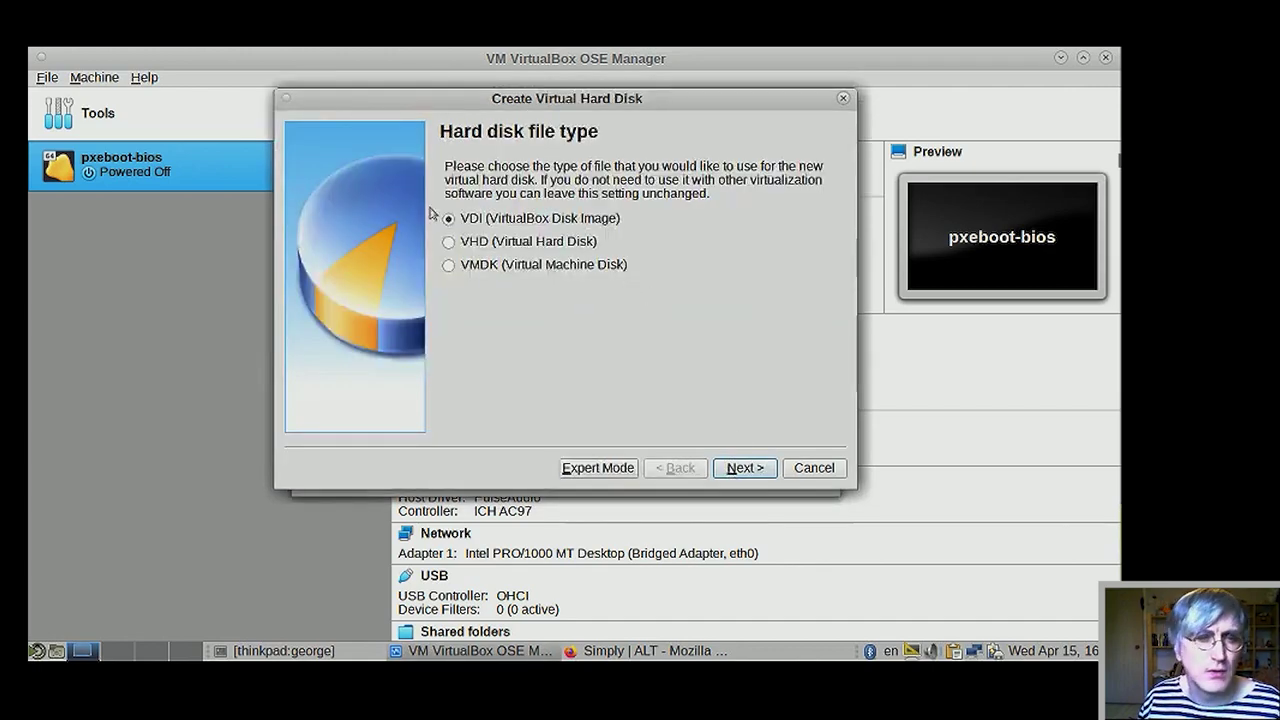
left_click(748, 468)
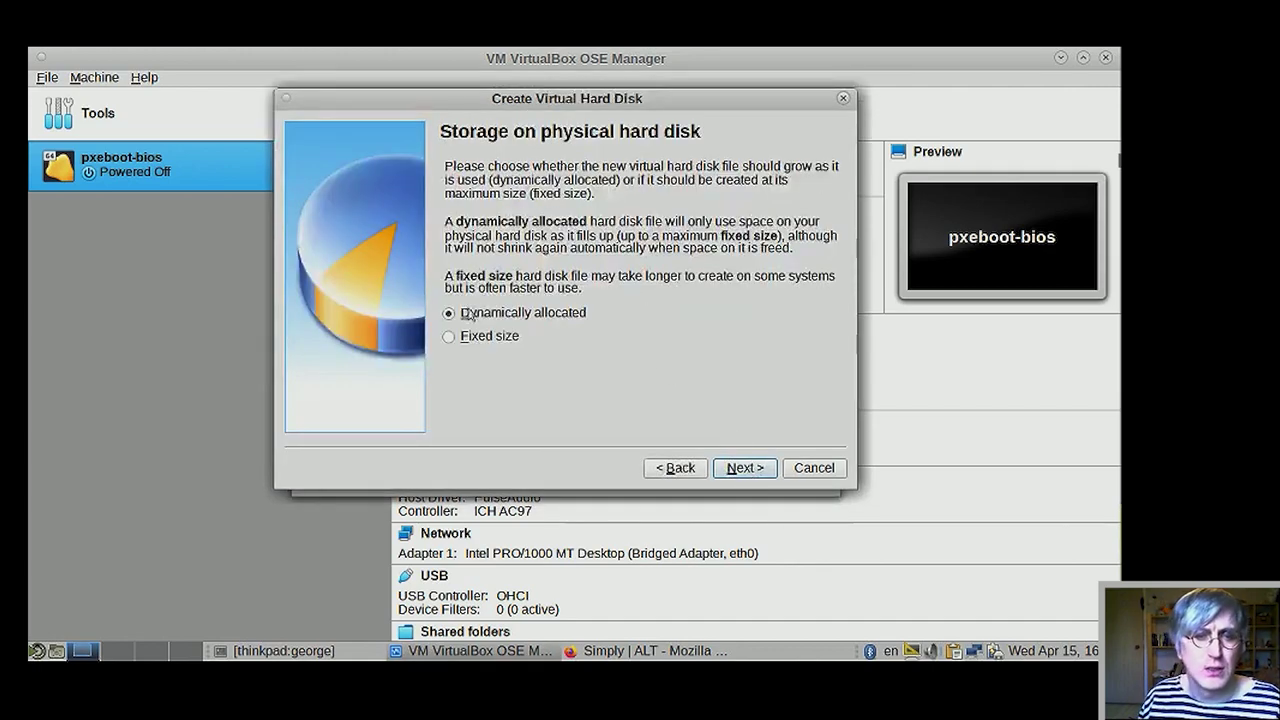
left_click(757, 470)
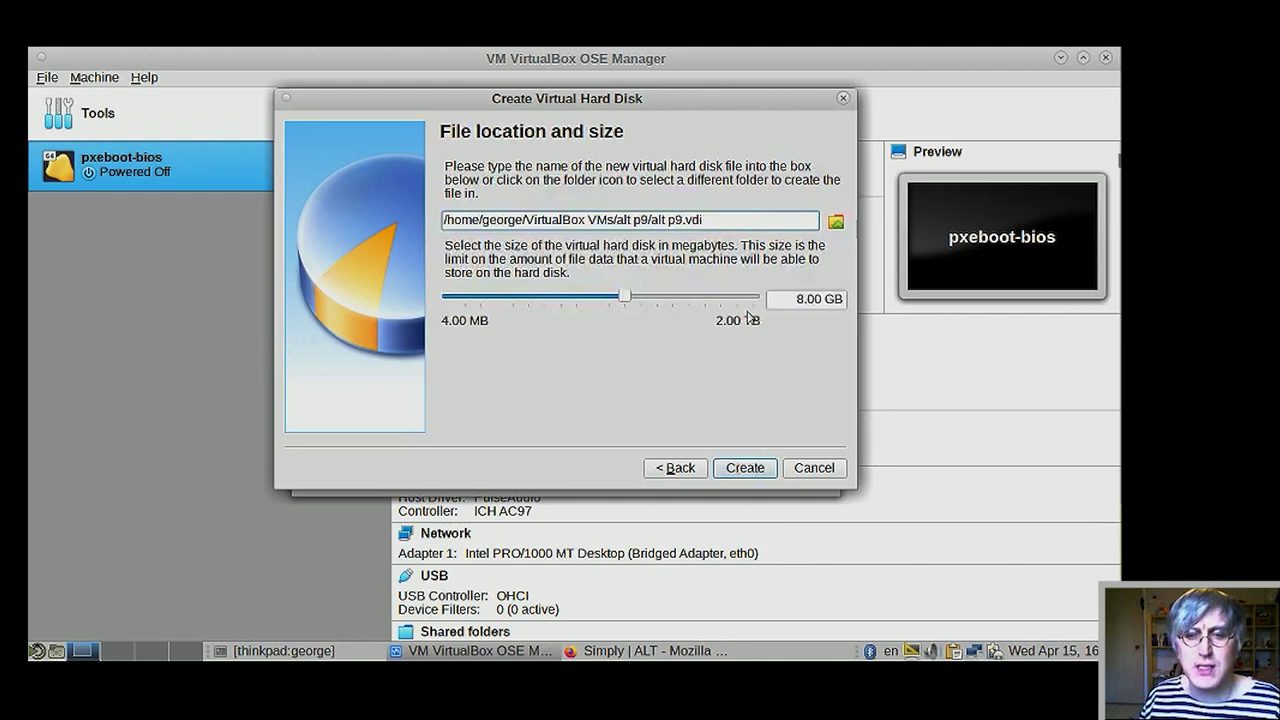
left_click(800, 299)
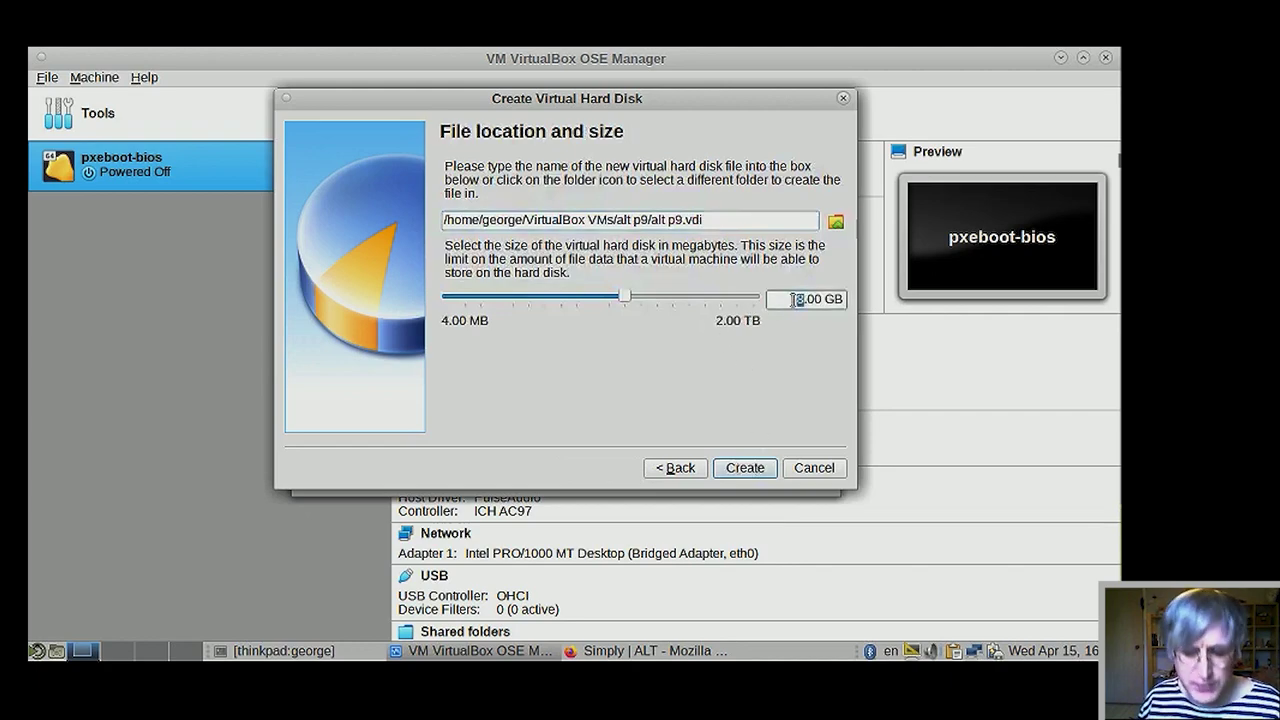
key("alt+shift")
key("Delete")
type("32")
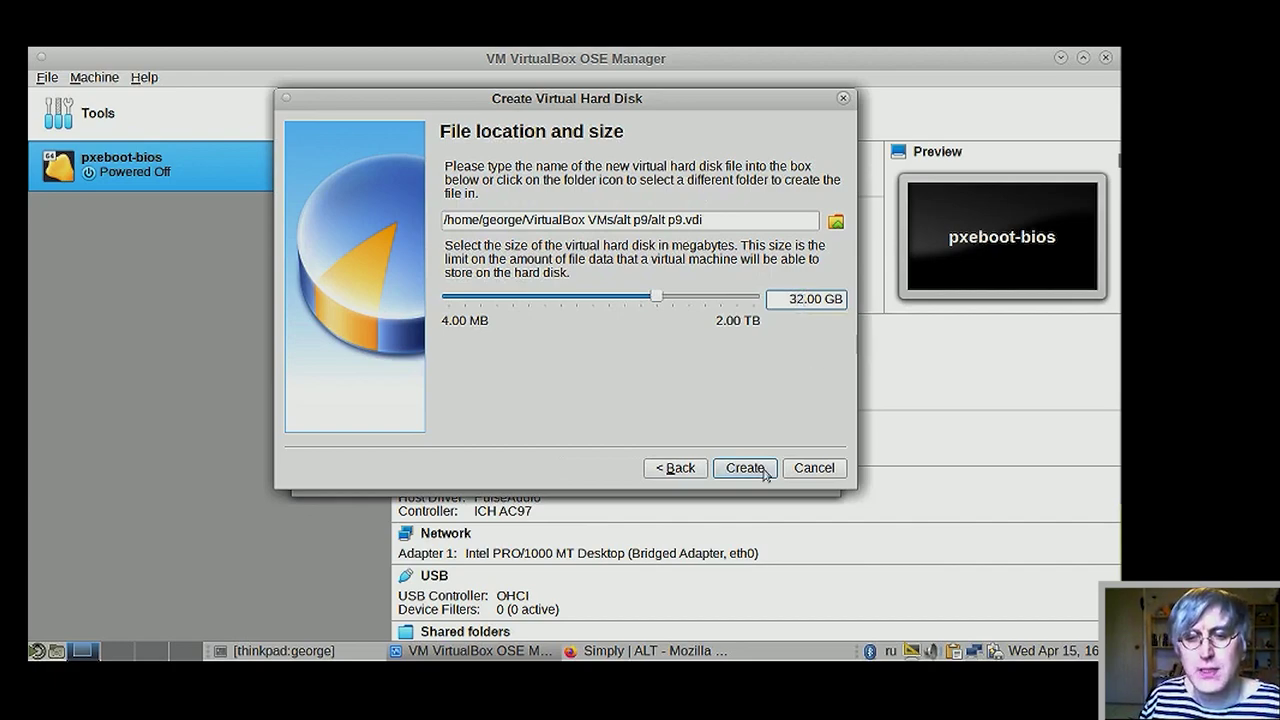
left_click(745, 468)
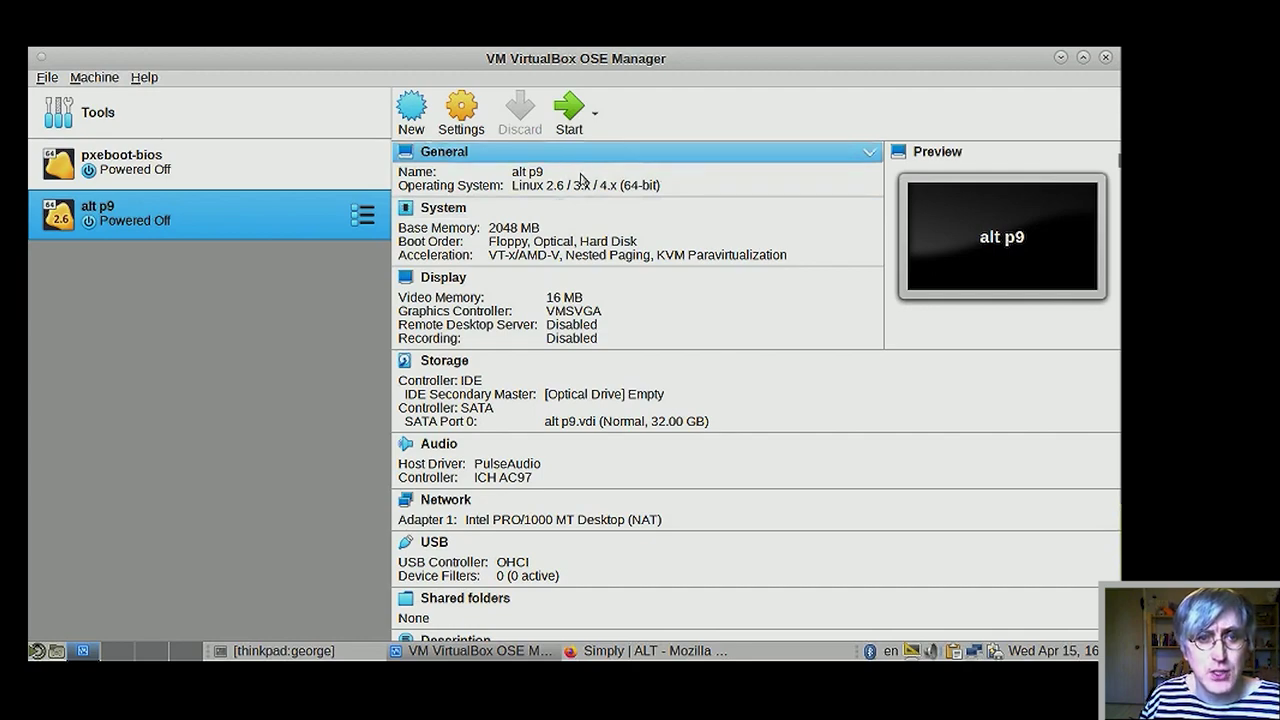
- Review alt p9's General details and OS type, leaving them unchanged
left_click(575, 155)
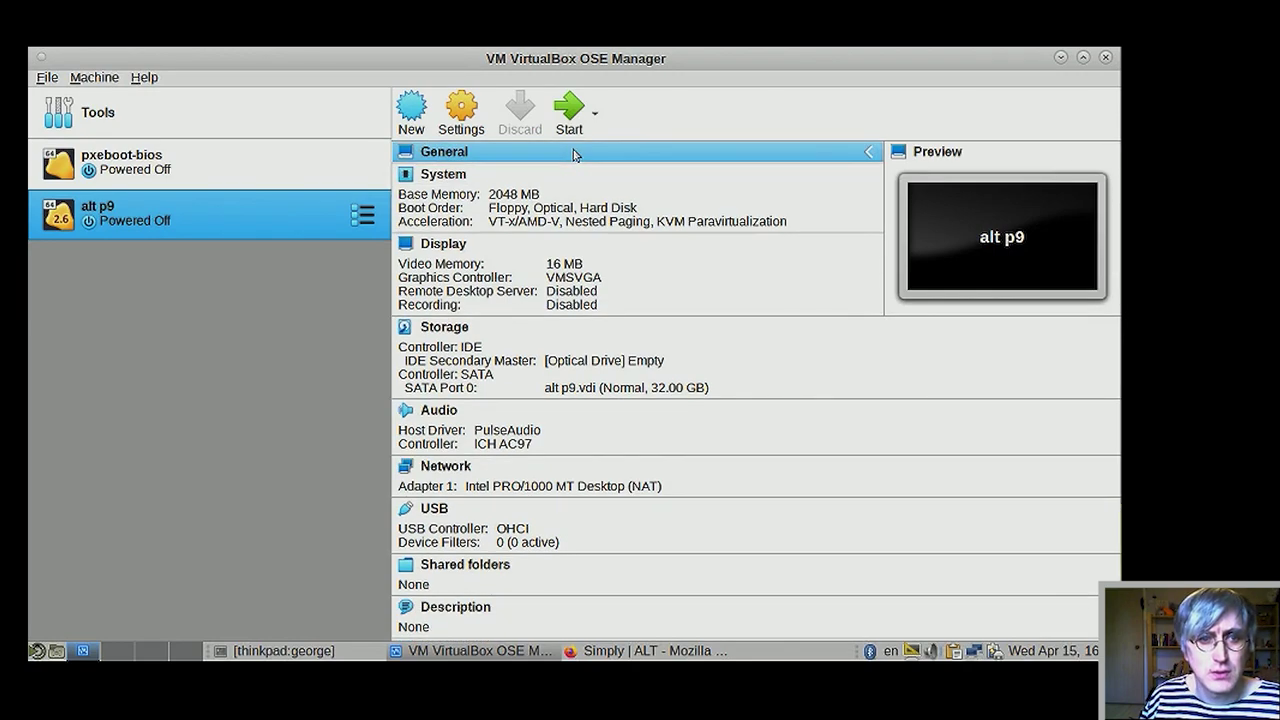
left_click(575, 155)
left_click(533, 186)
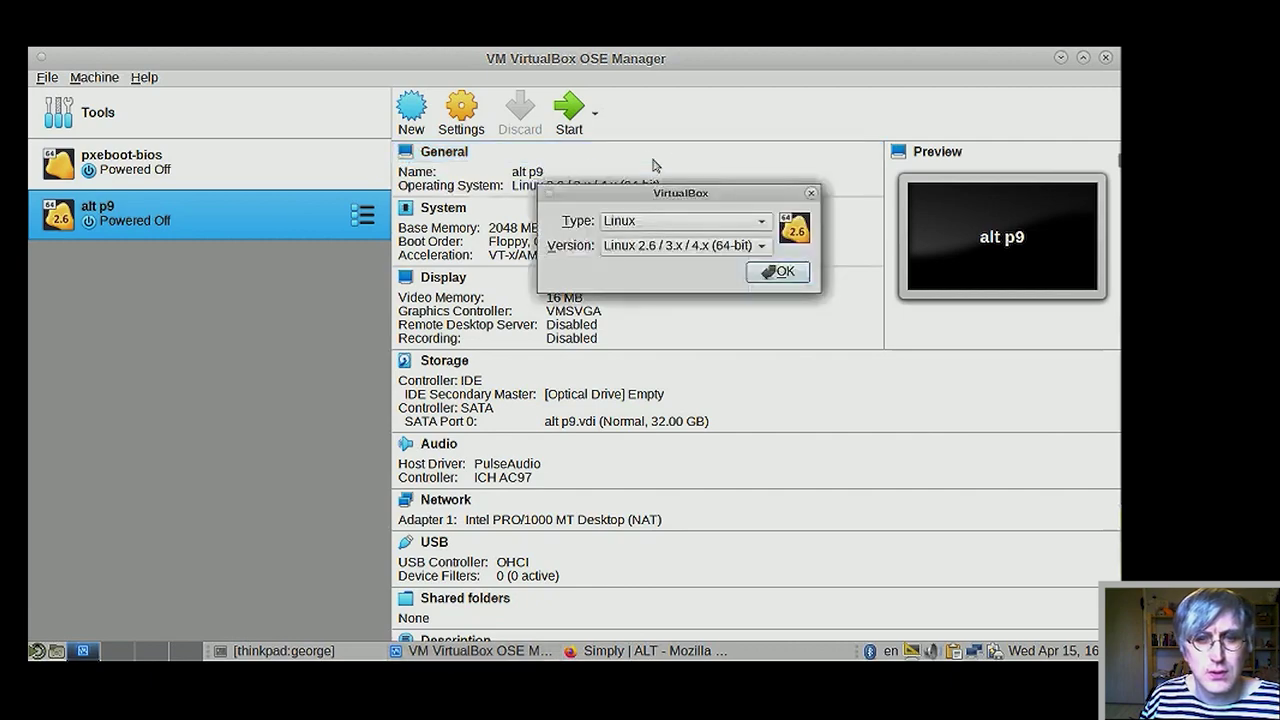
left_click(811, 194)
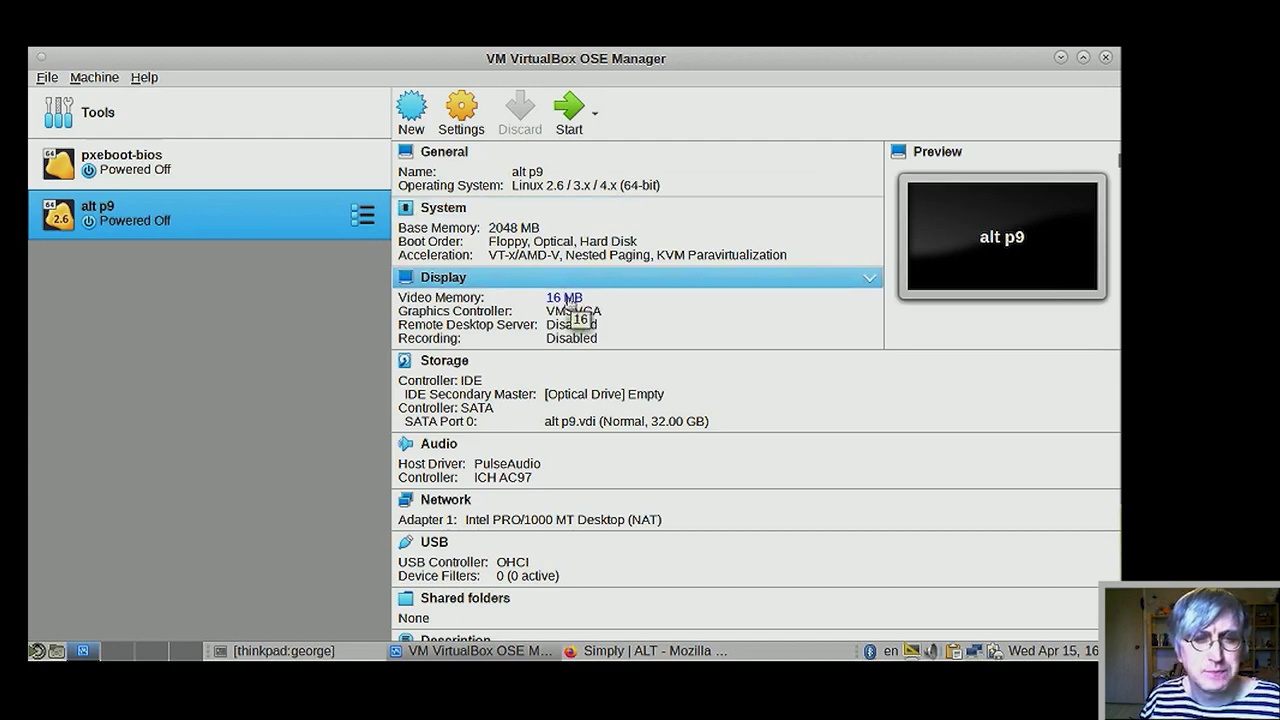
- Set alt p9's video memory to 64 MB and open its Display settings
left_click(566, 298)
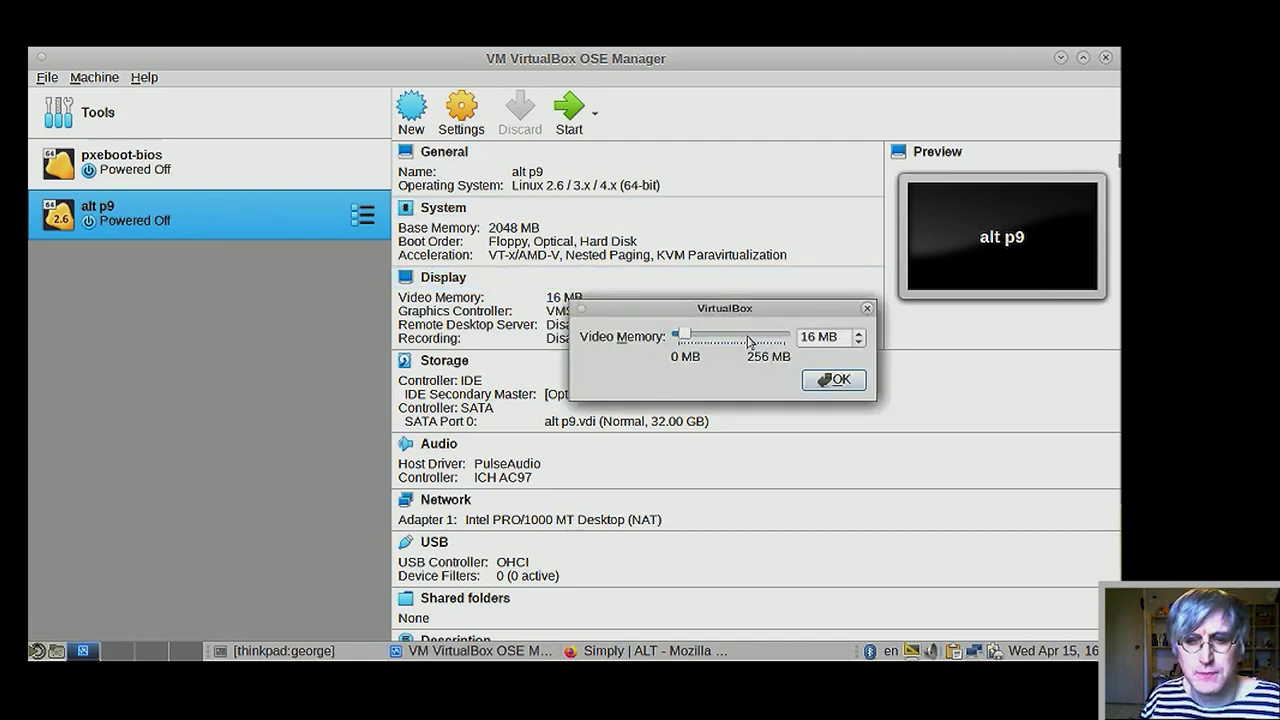
scroll(750, 342, "up", 6)
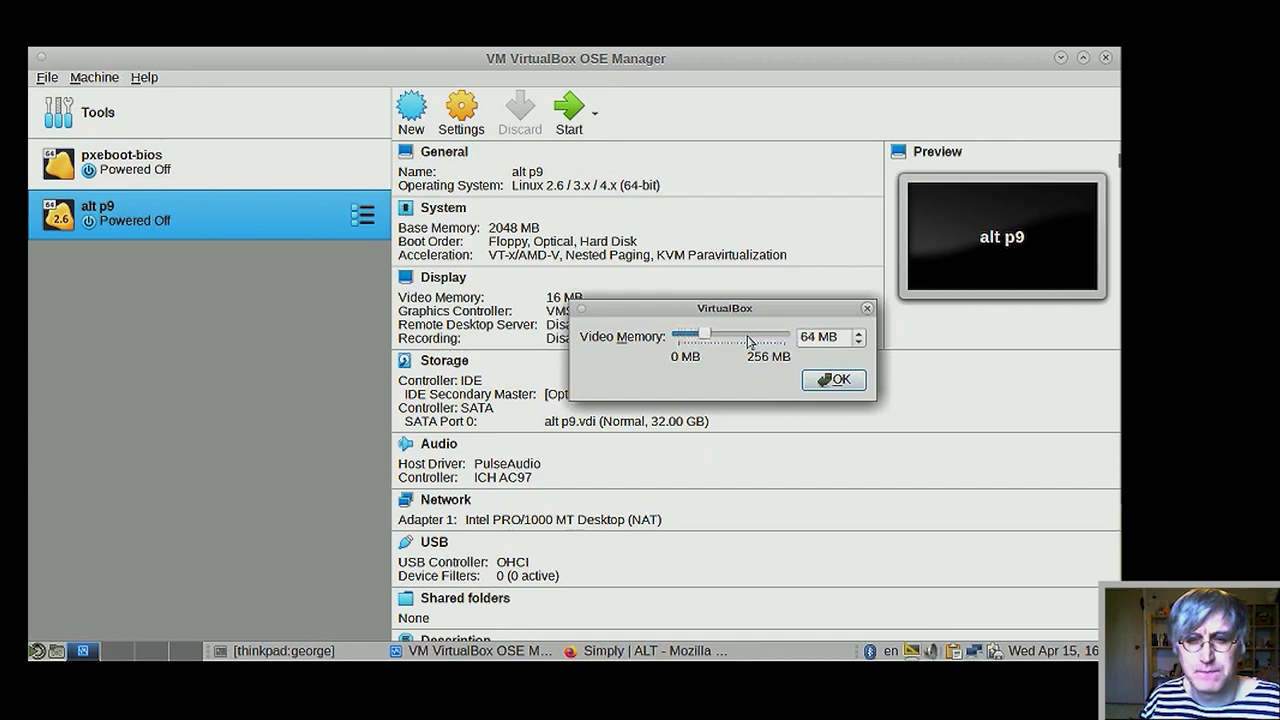
left_click(834, 380)
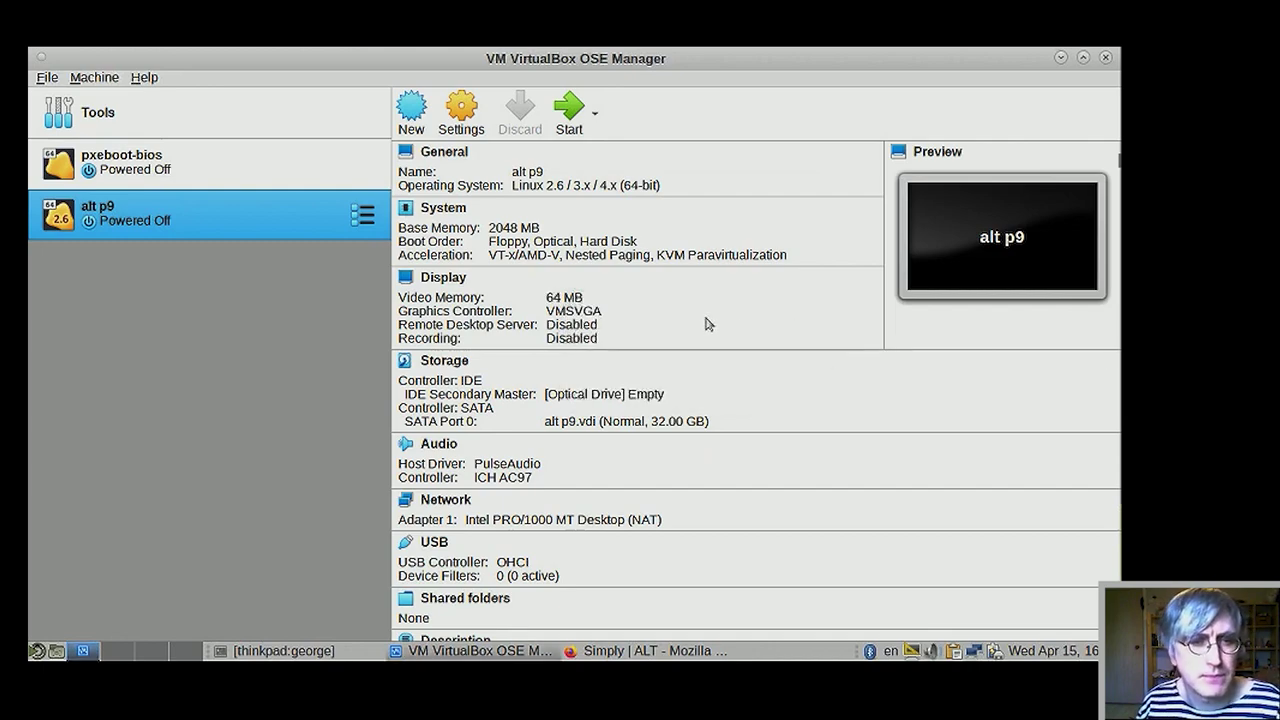
left_click(444, 278)
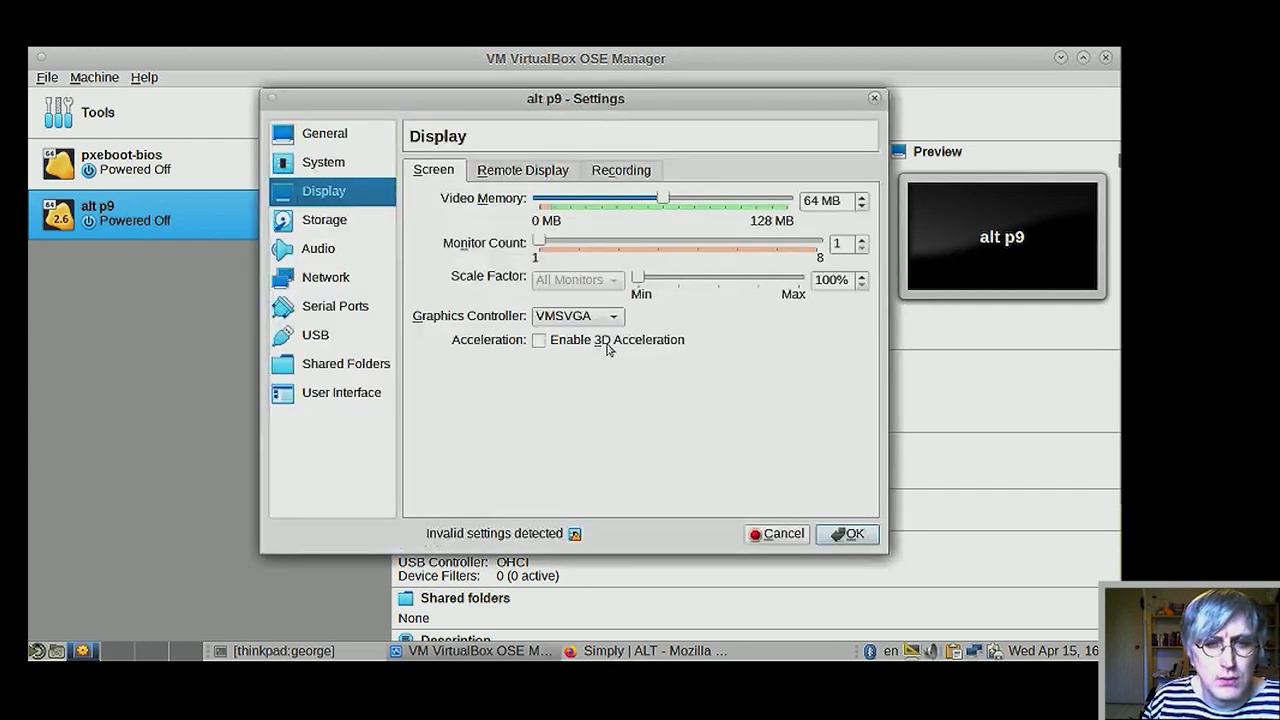
- Enable 3D acceleration for alt p9's display, save it, and start the machine
left_click(607, 345)
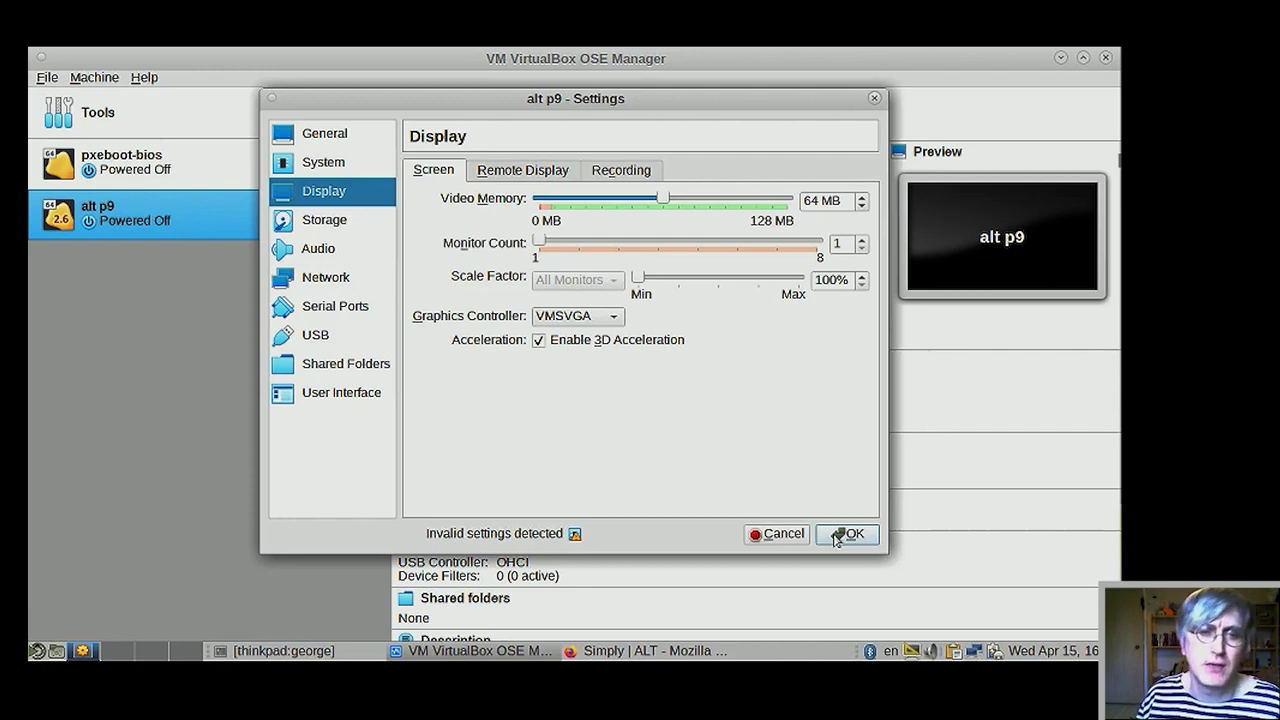
left_click(840, 535)
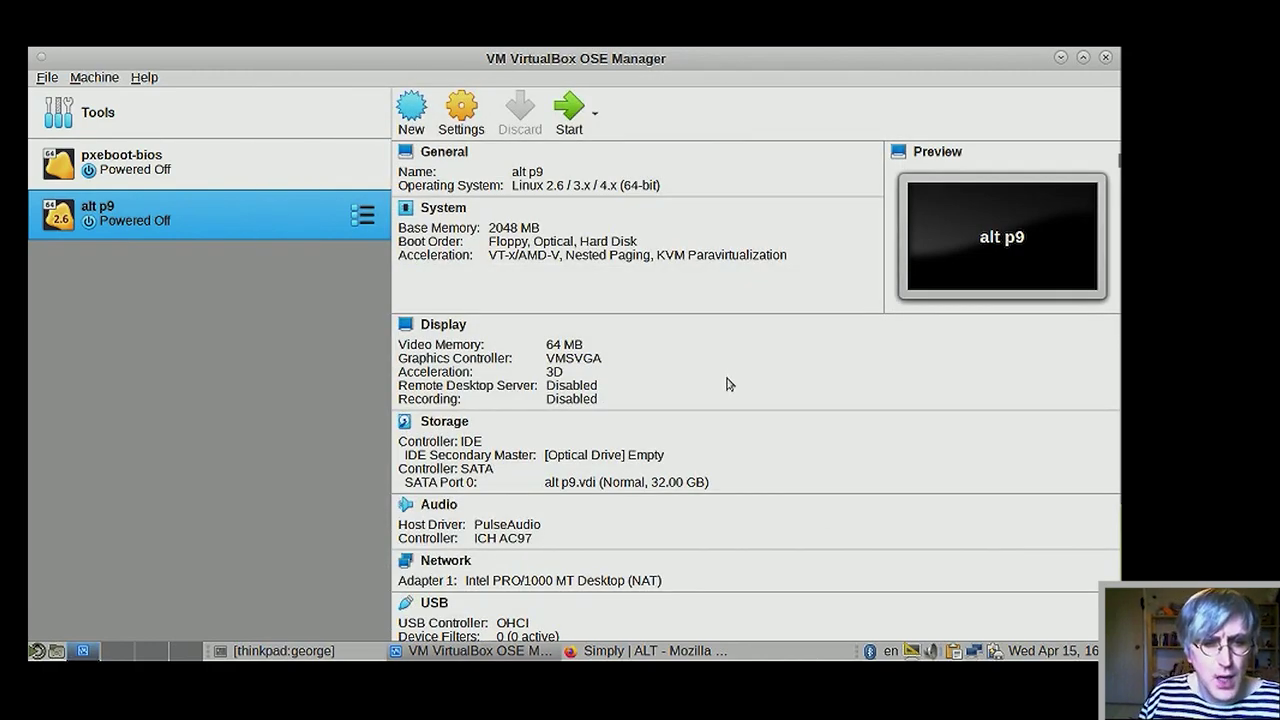
scroll(729, 388, "down", 3)
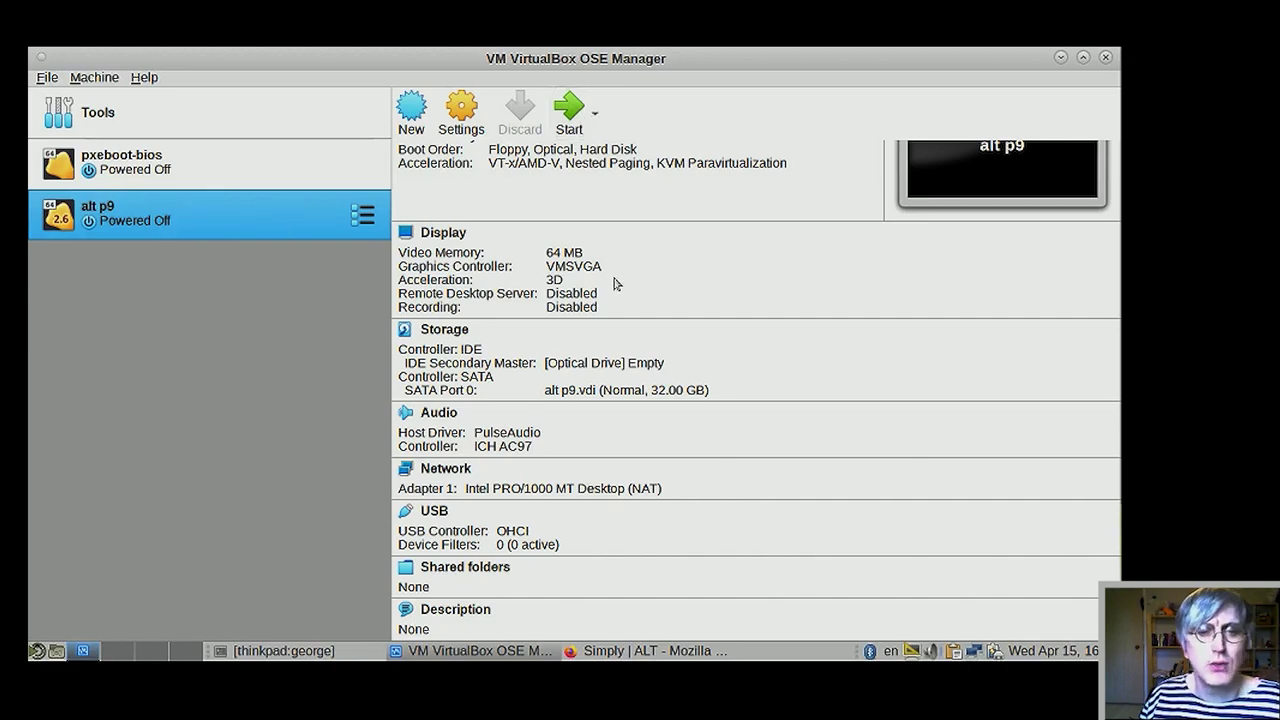
scroll(690, 330, "up", 3)
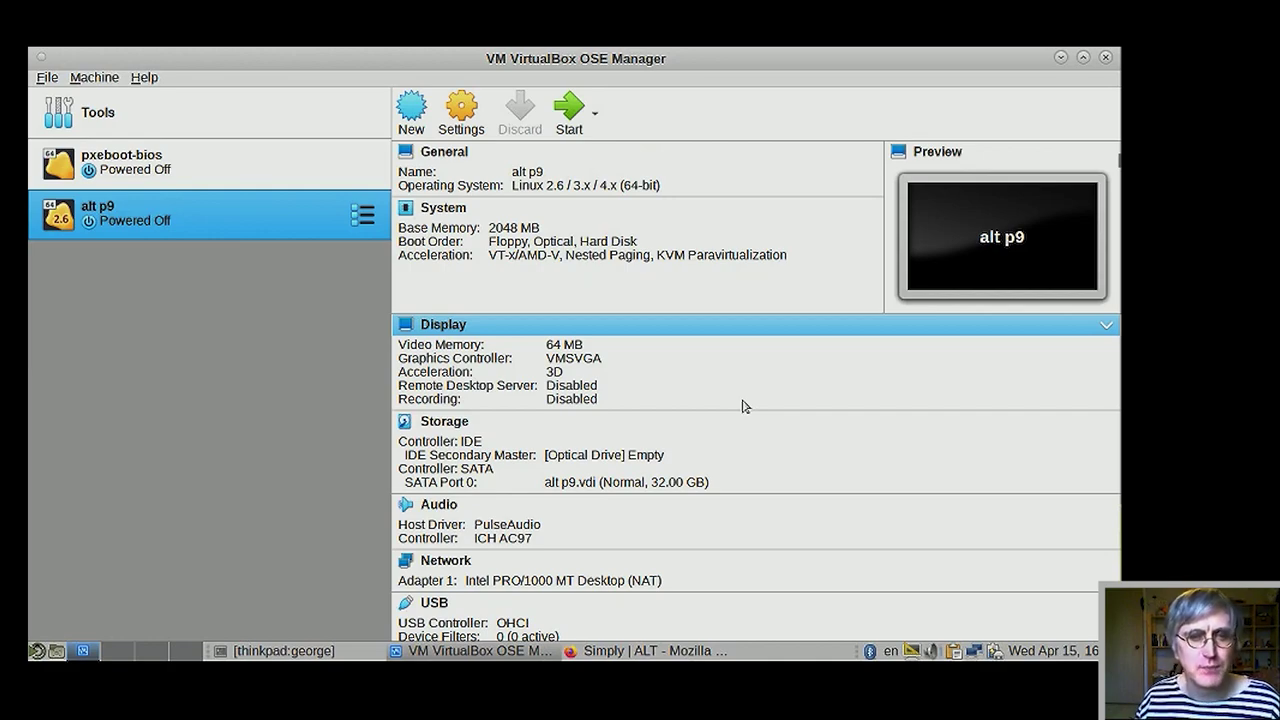
left_click(570, 110)
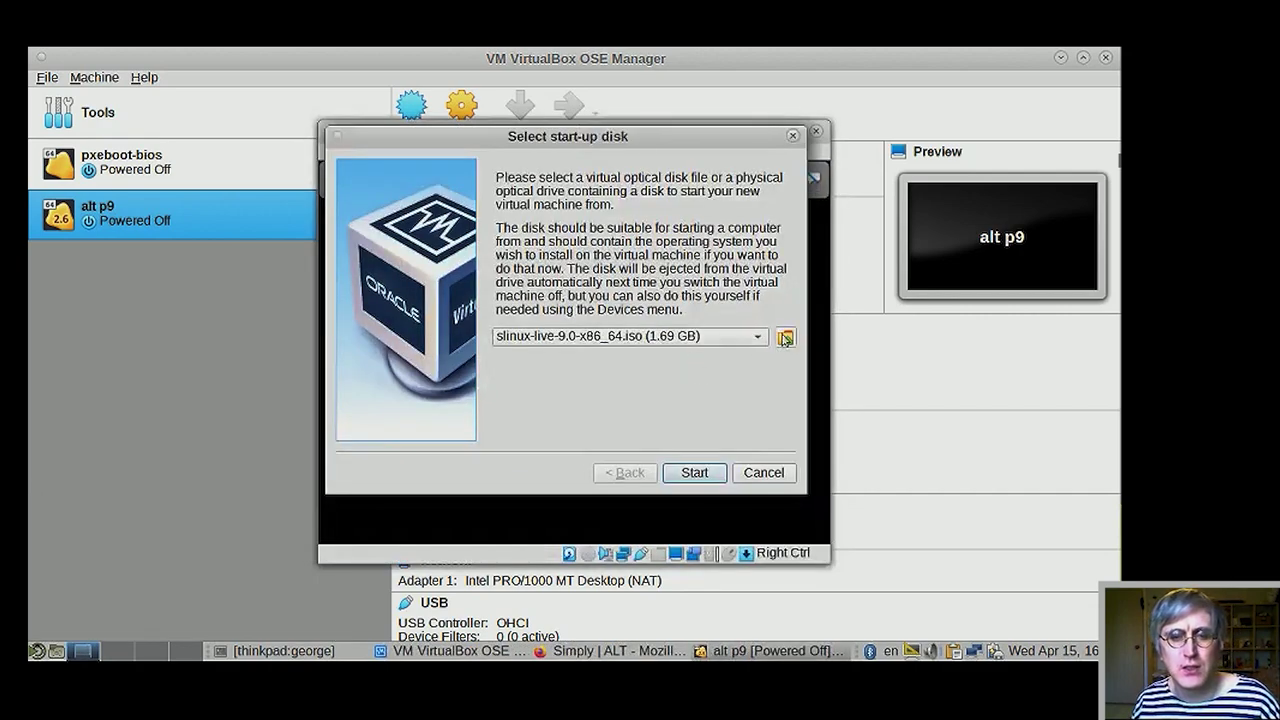
- Open the Optical Disk Selector and compare it with the ALT download page in Firefox
left_click(785, 338)
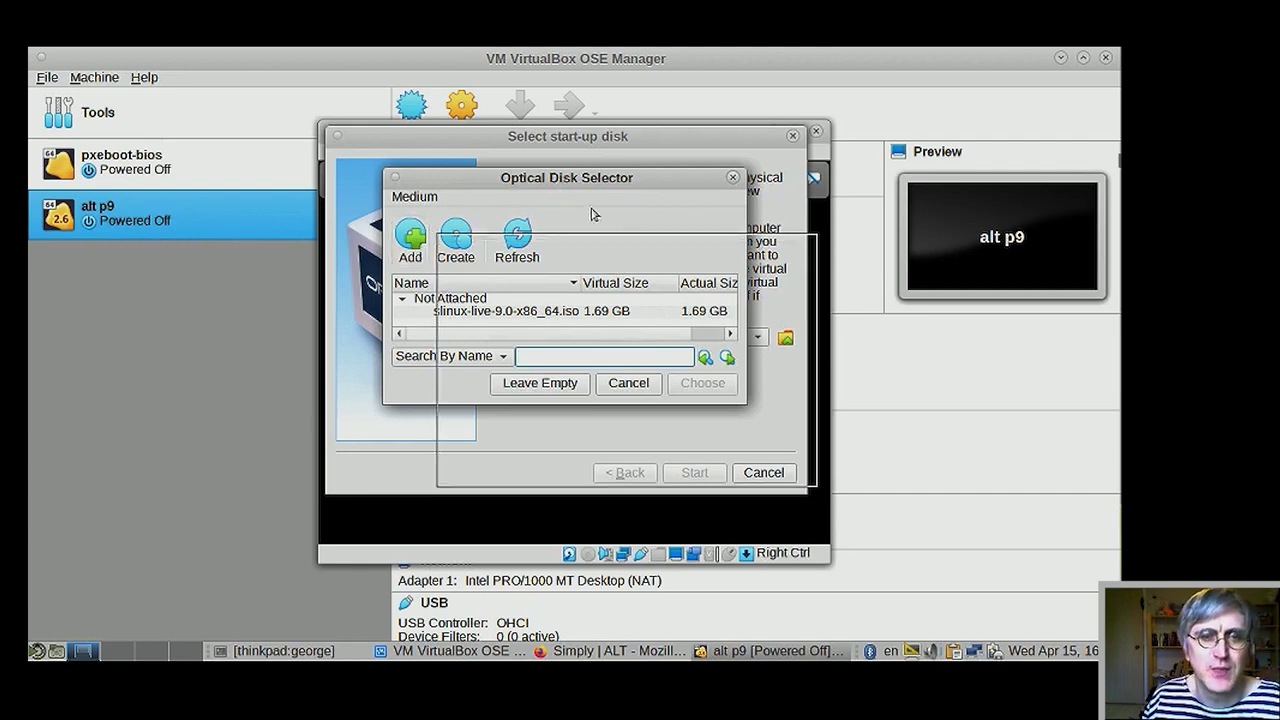
left_click_drag(486, 177, 521, 203)
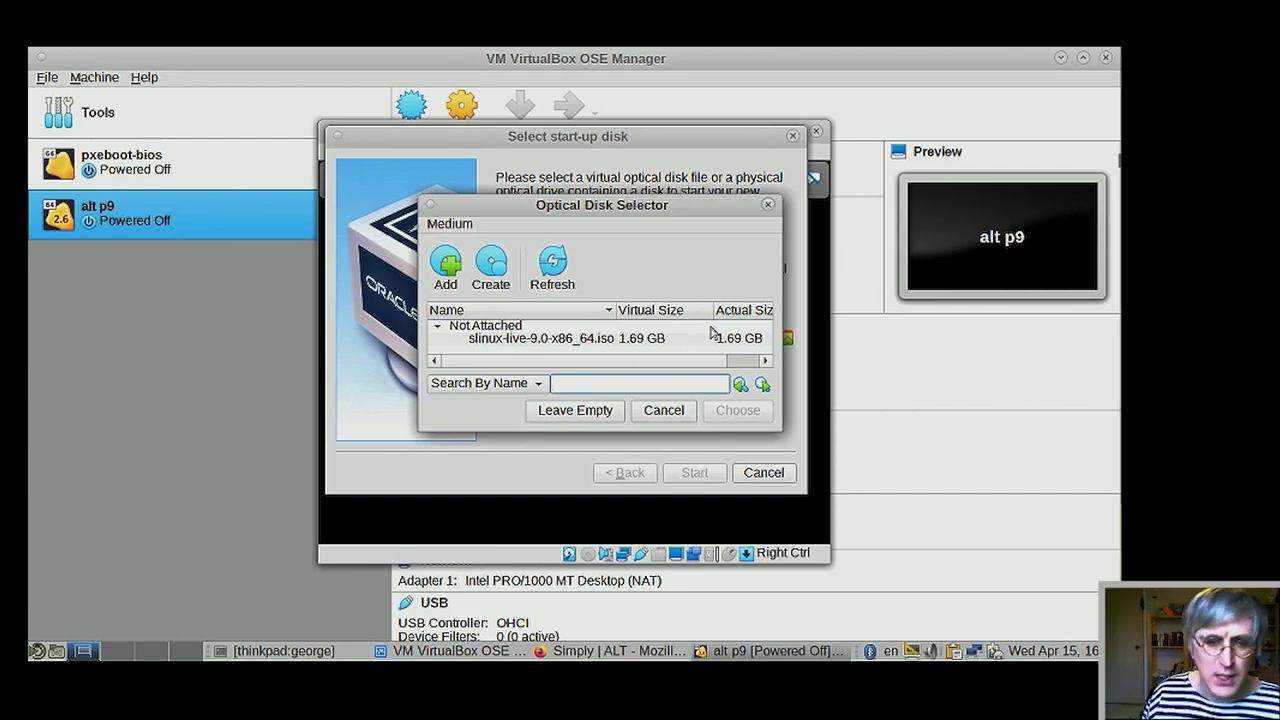
left_click(610, 651)
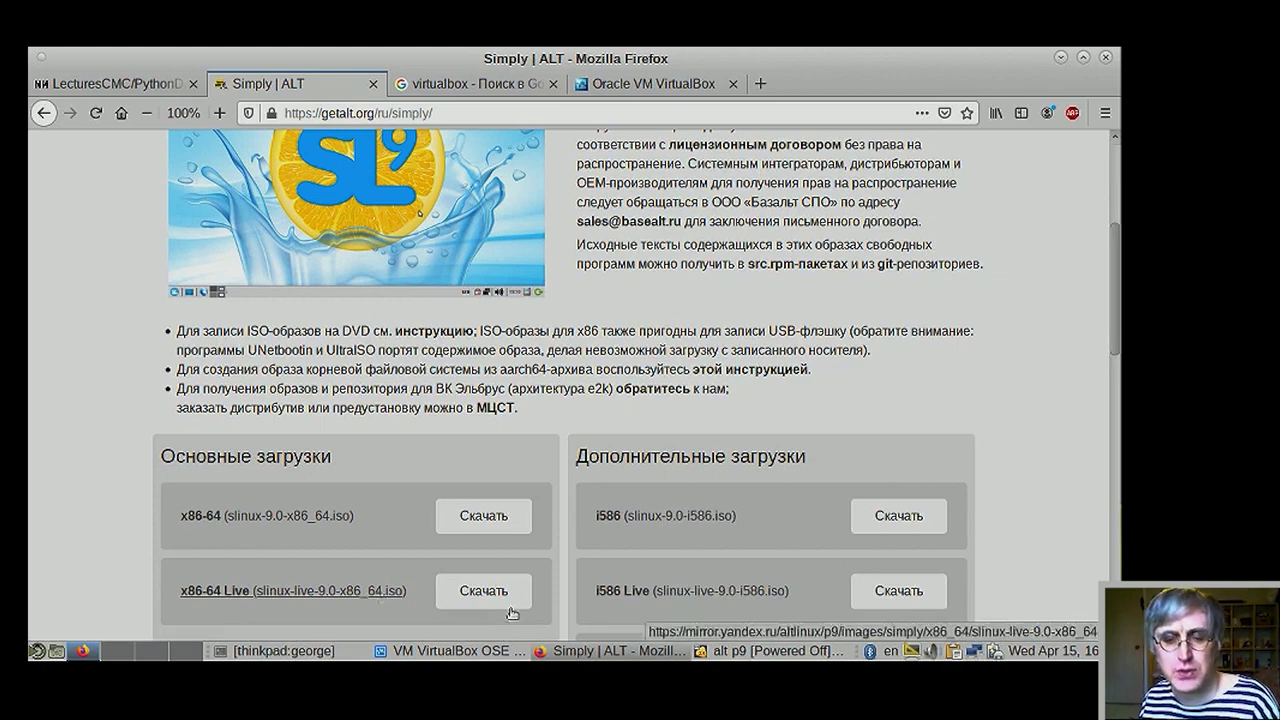
left_click(770, 651)
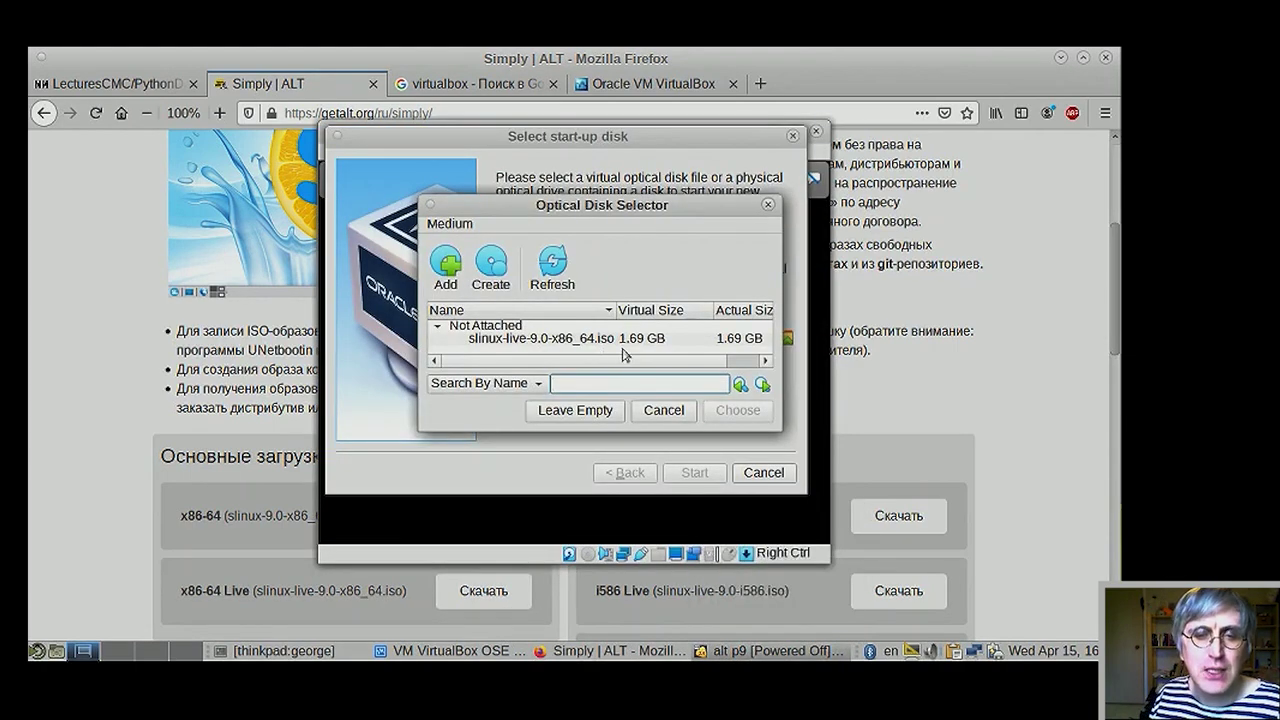
- Add alt-workstation-9.0-x86_64.iso from Downloads to the optical disk list
left_click(443, 265)
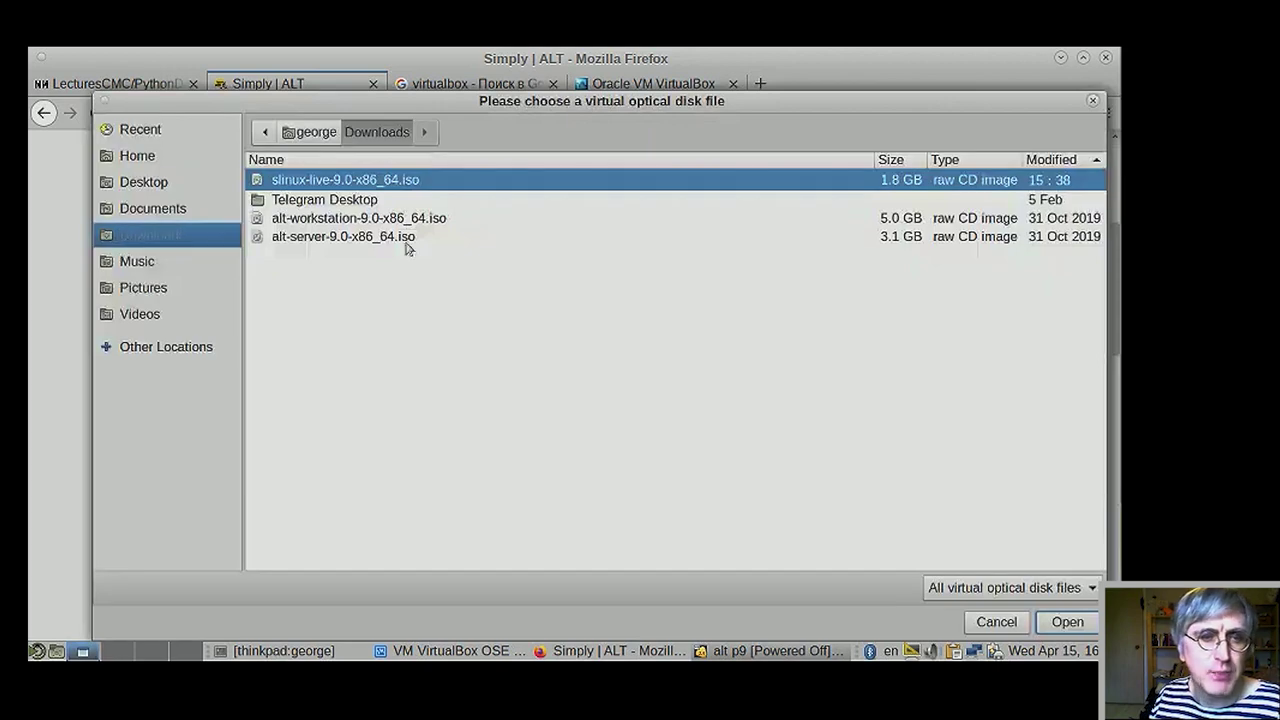
left_click(358, 218)
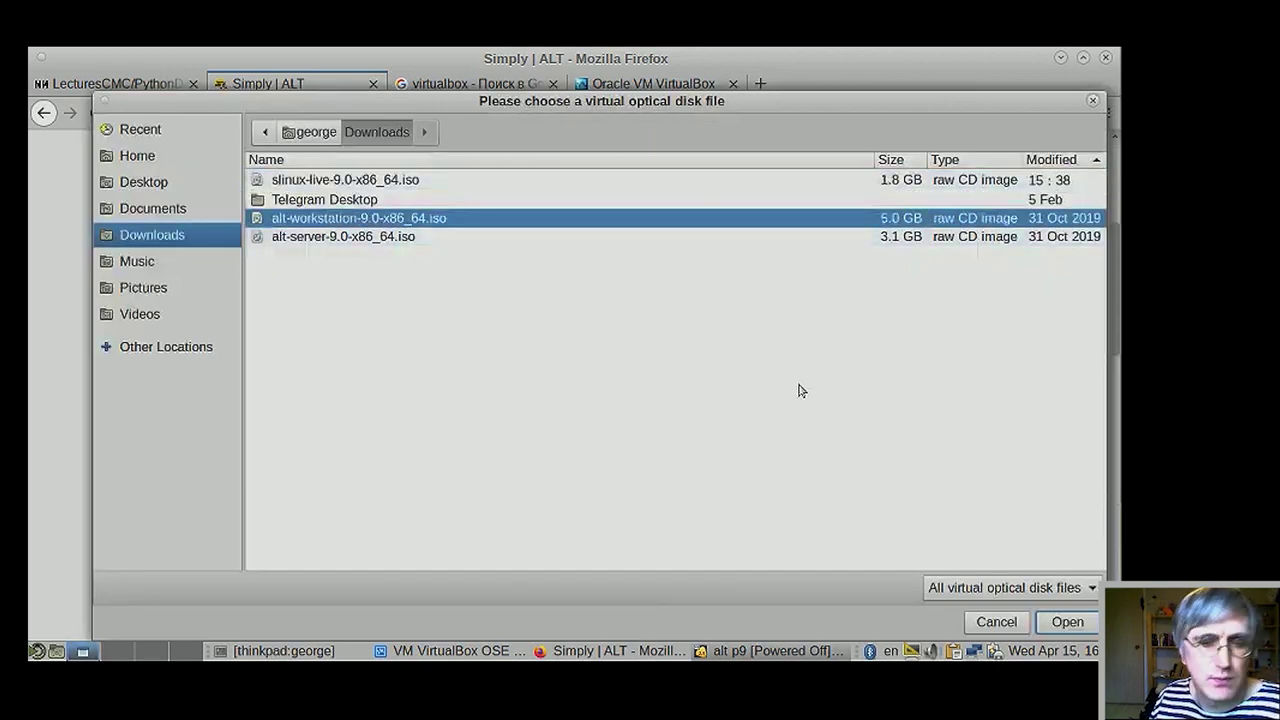
left_click(1062, 624)
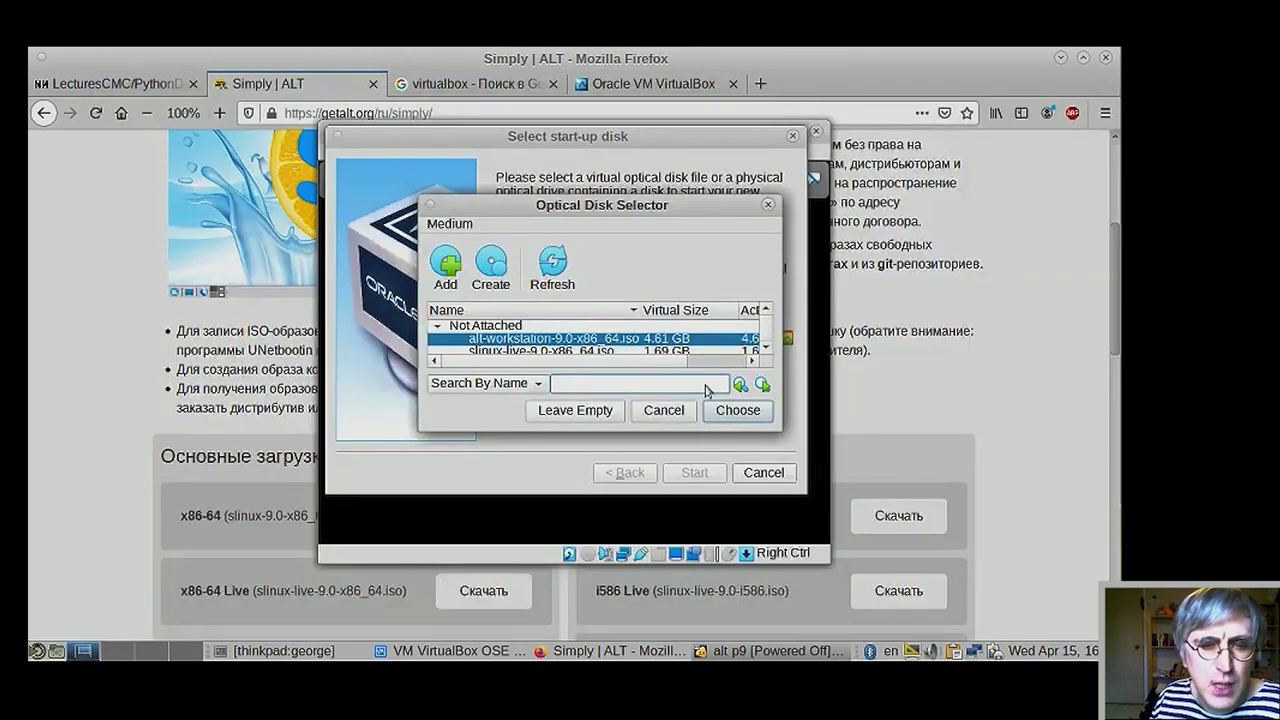
left_click_drag(782, 432, 815, 485)
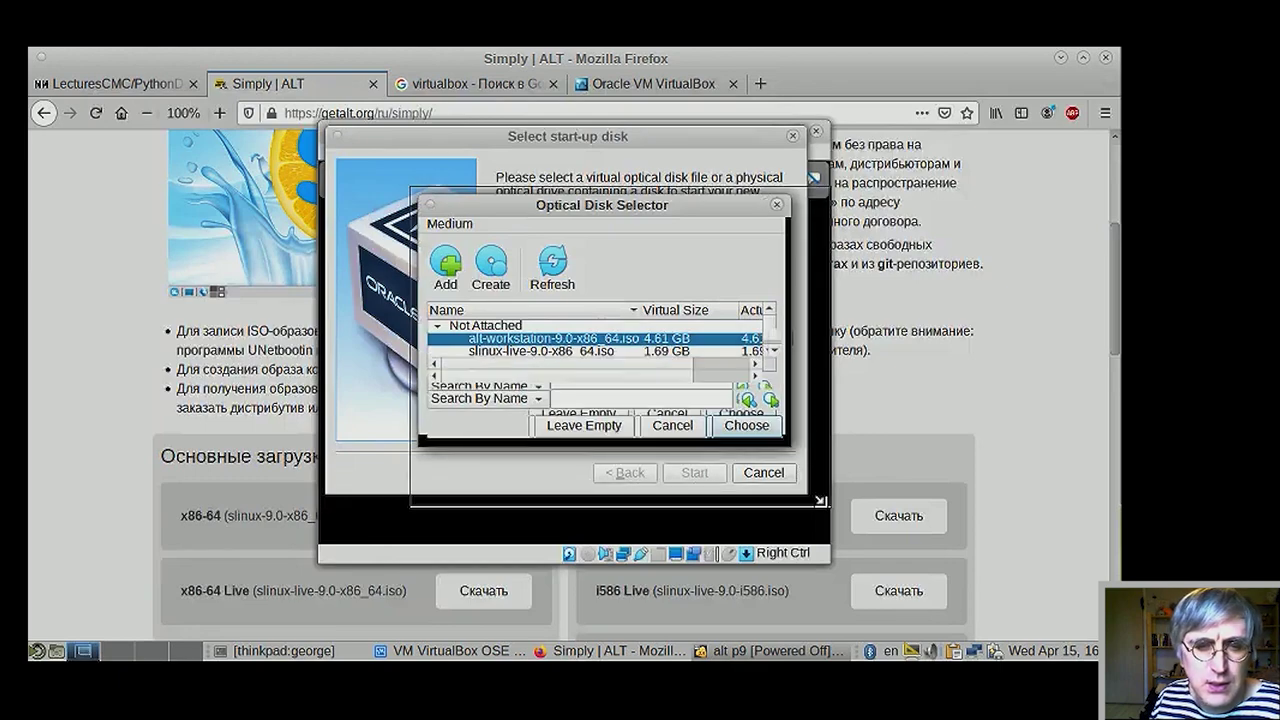
- Choose slinux-live-9.0-x86_64.iso as alt p9's start-up disk
left_click(506, 352)
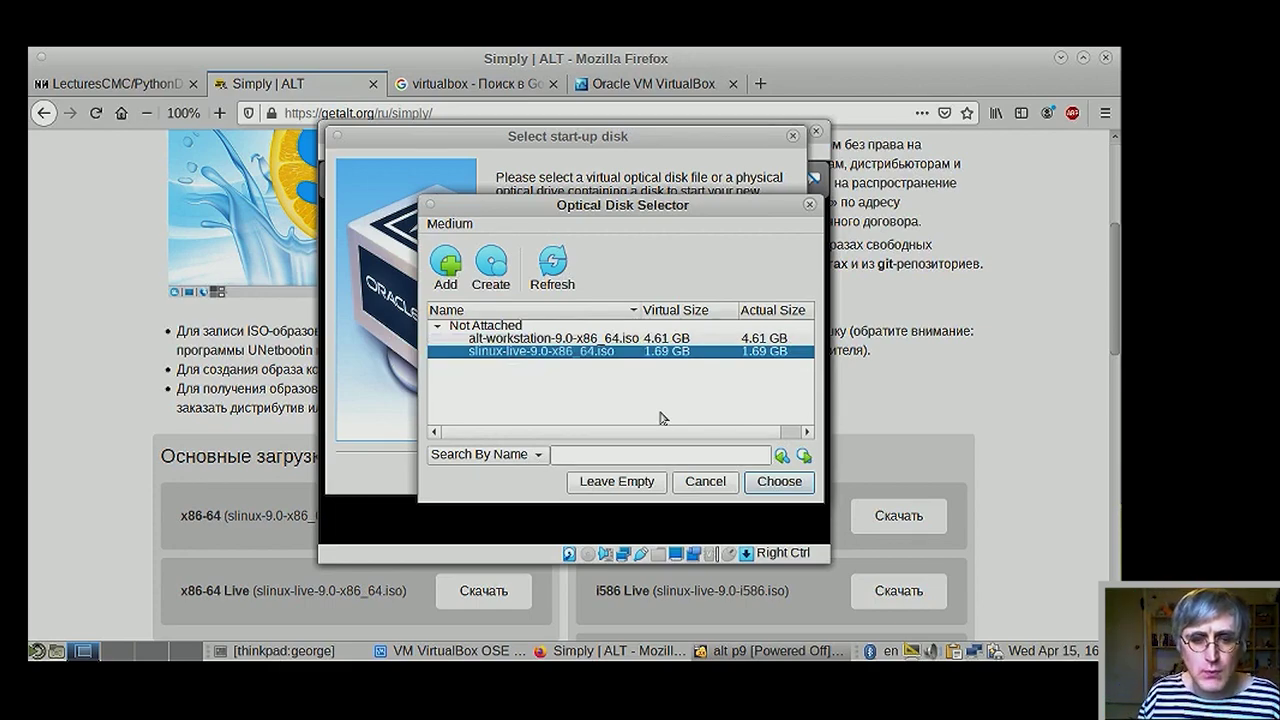
left_click(778, 482)
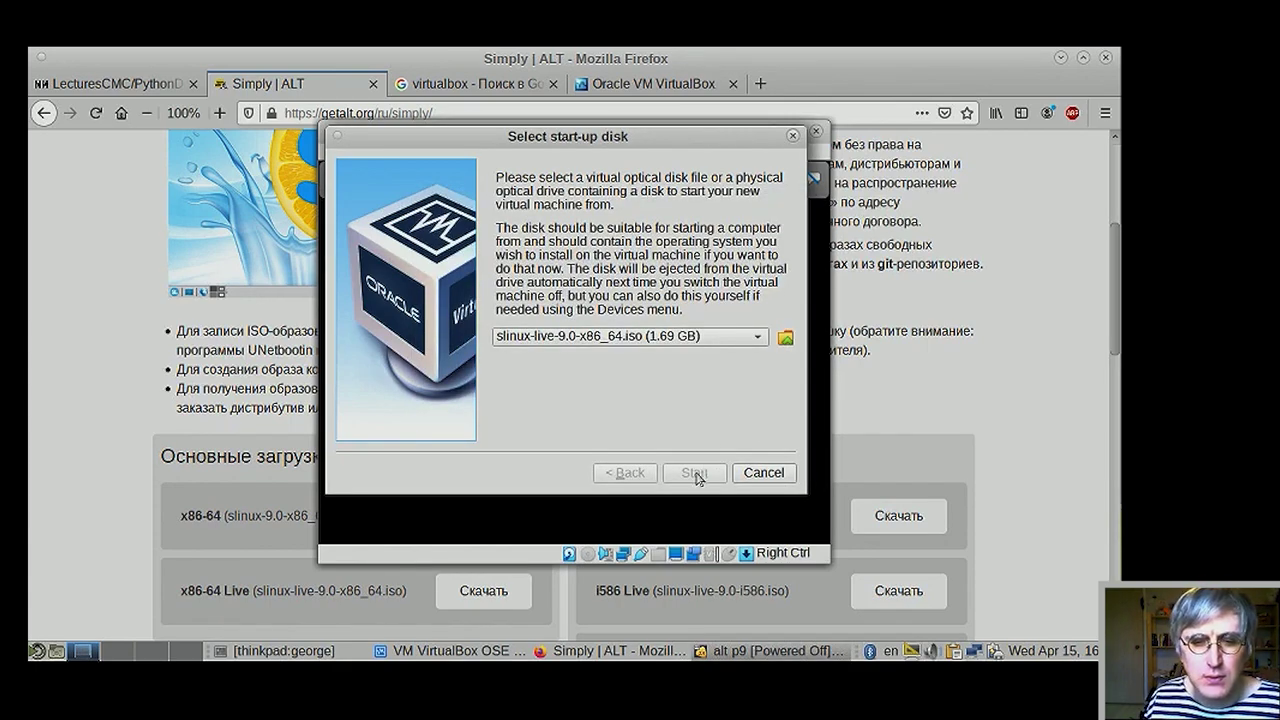
left_click(709, 338)
left_click(709, 338)
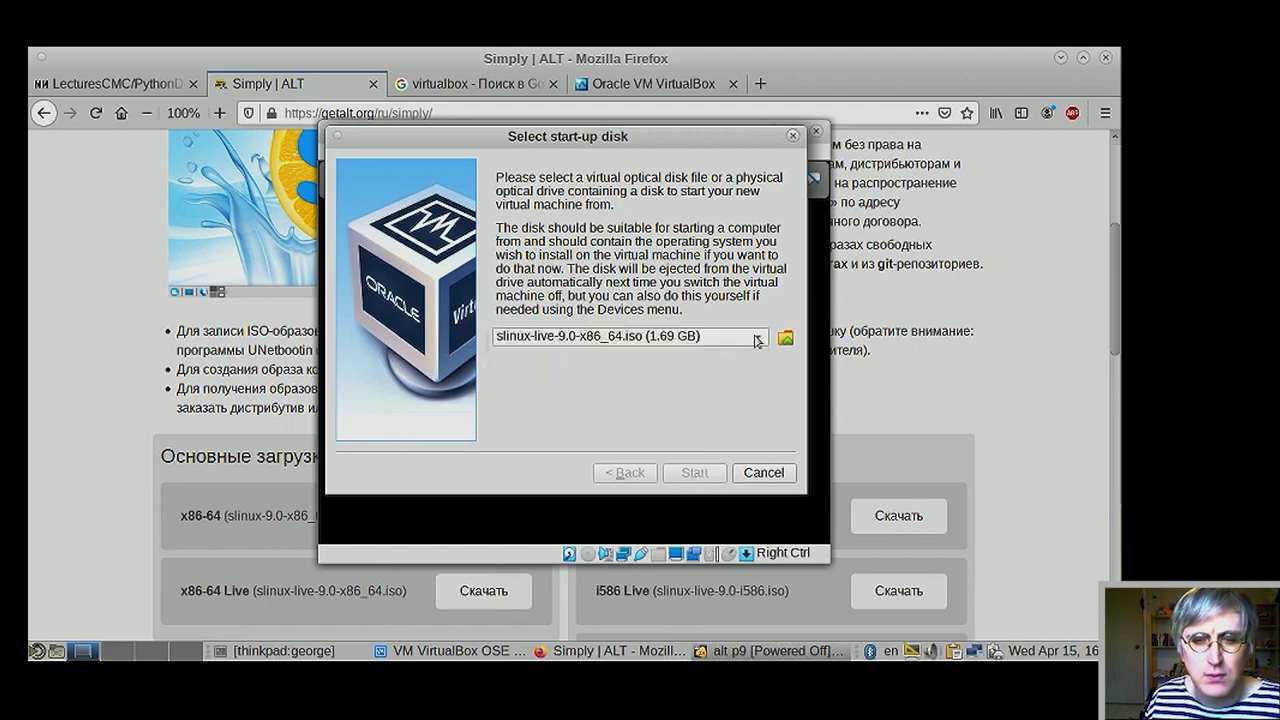
- Start alt p9 from the chosen disk, dismissing the repeated start-up disk prompt
left_click(694, 472)
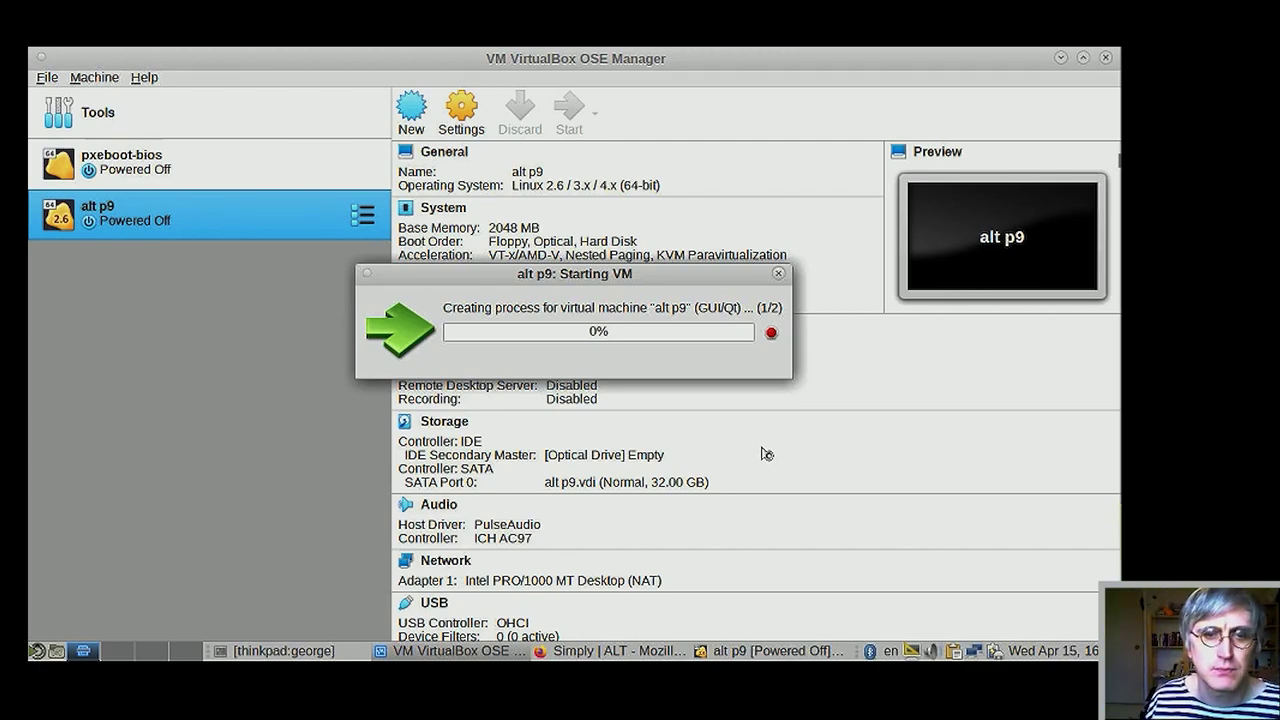
left_click_drag(603, 268, 726, 252)
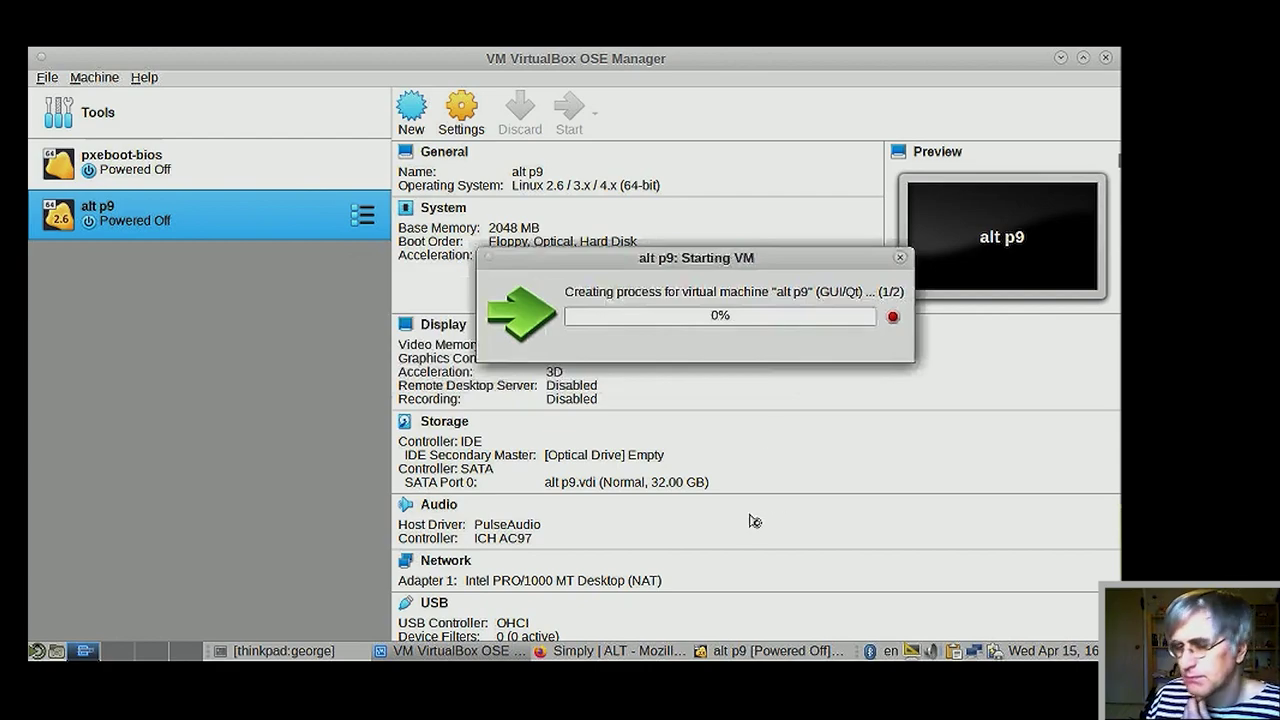
mouse_move(745, 650)
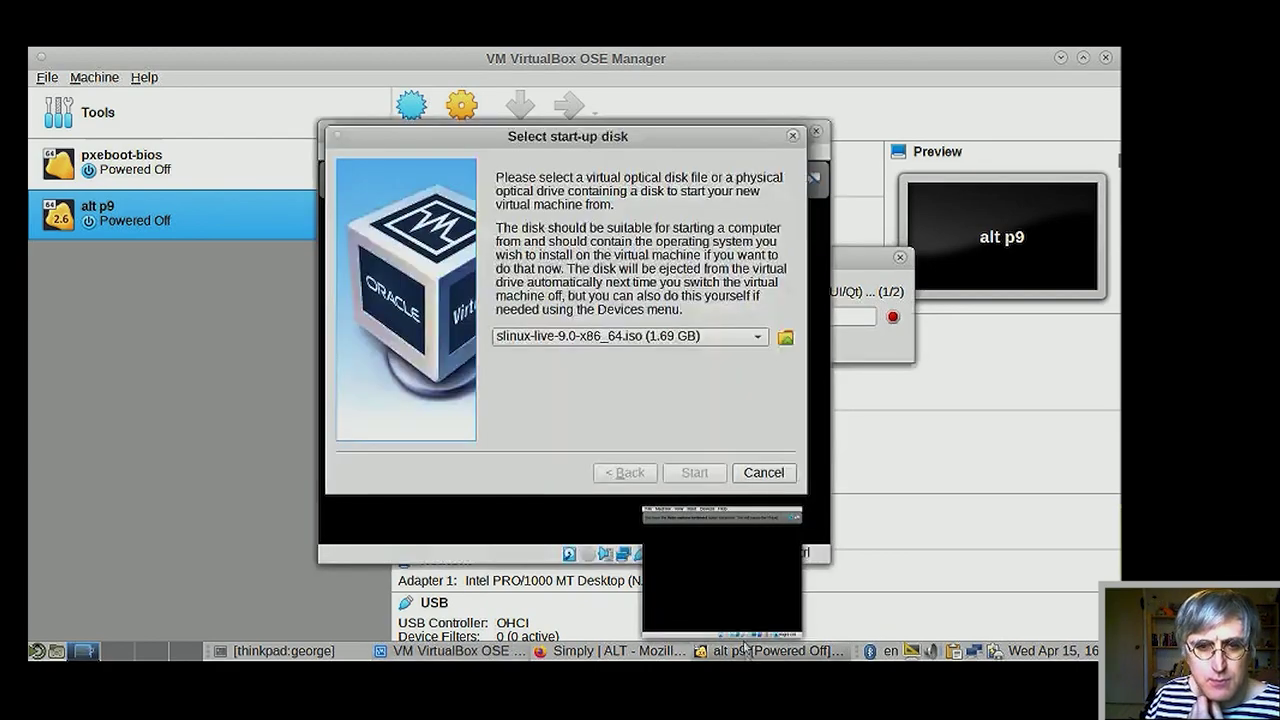
left_click(763, 473)
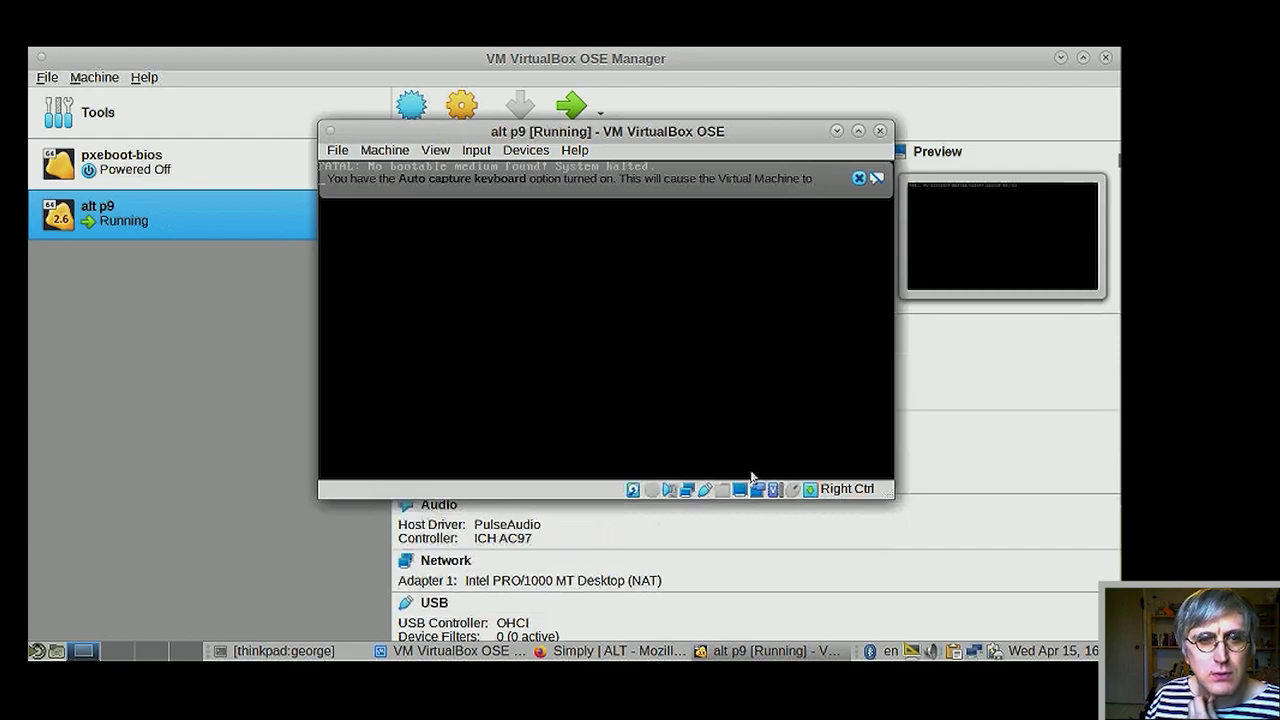
- Close the alt p9 machine window, choosing to power it off
left_click(857, 179)
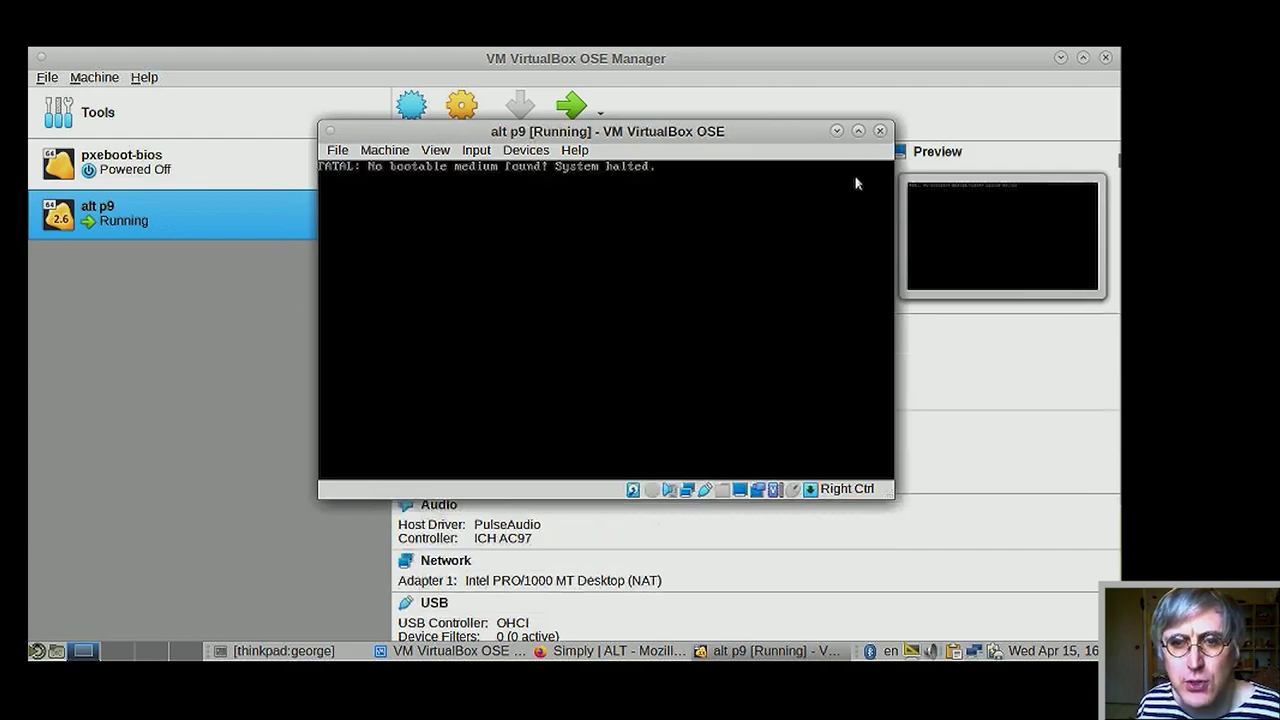
left_click(880, 131)
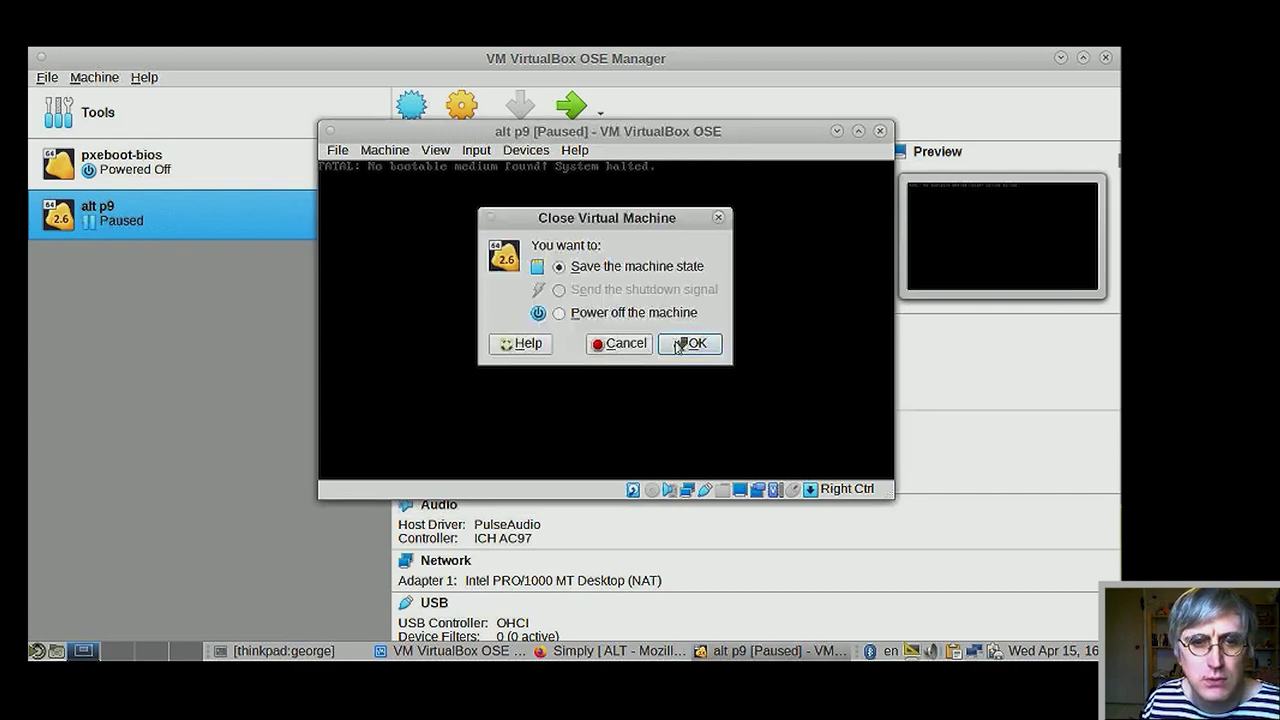
left_click(618, 316)
- Confirm the power-off, then remove alt p9 from the list with 'Remove only'
left_click(694, 343)
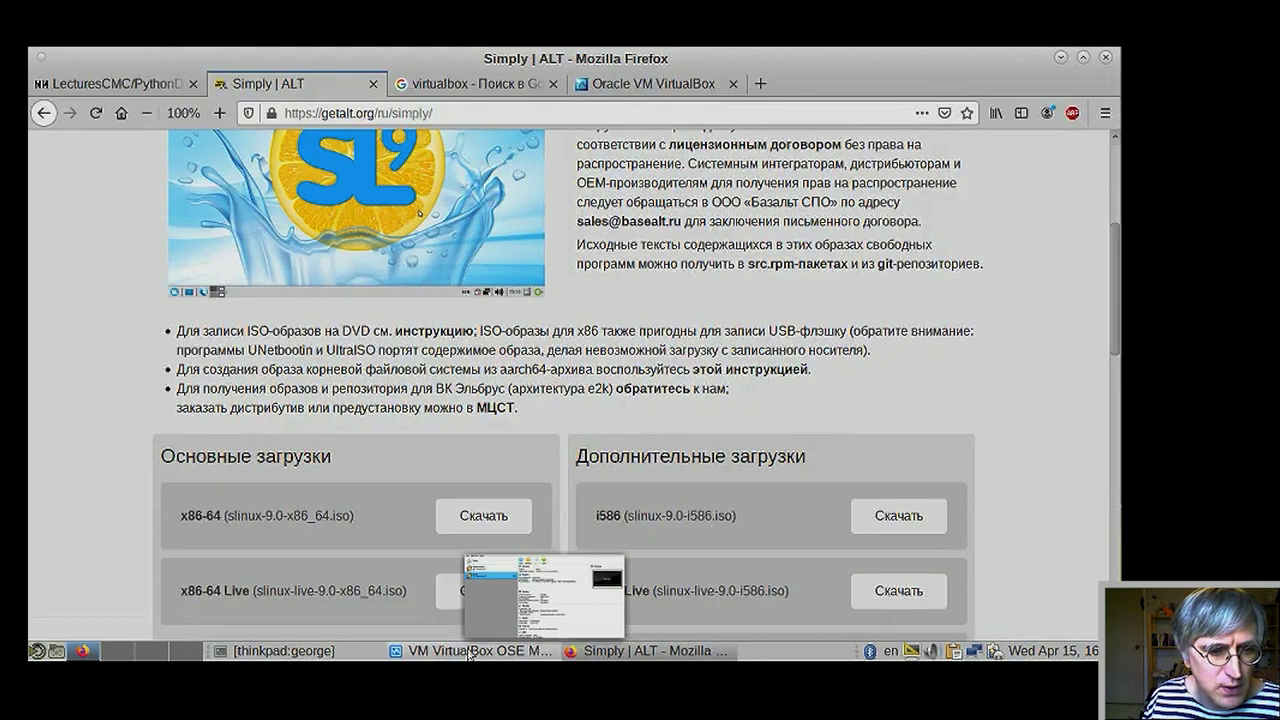
left_click(470, 651)
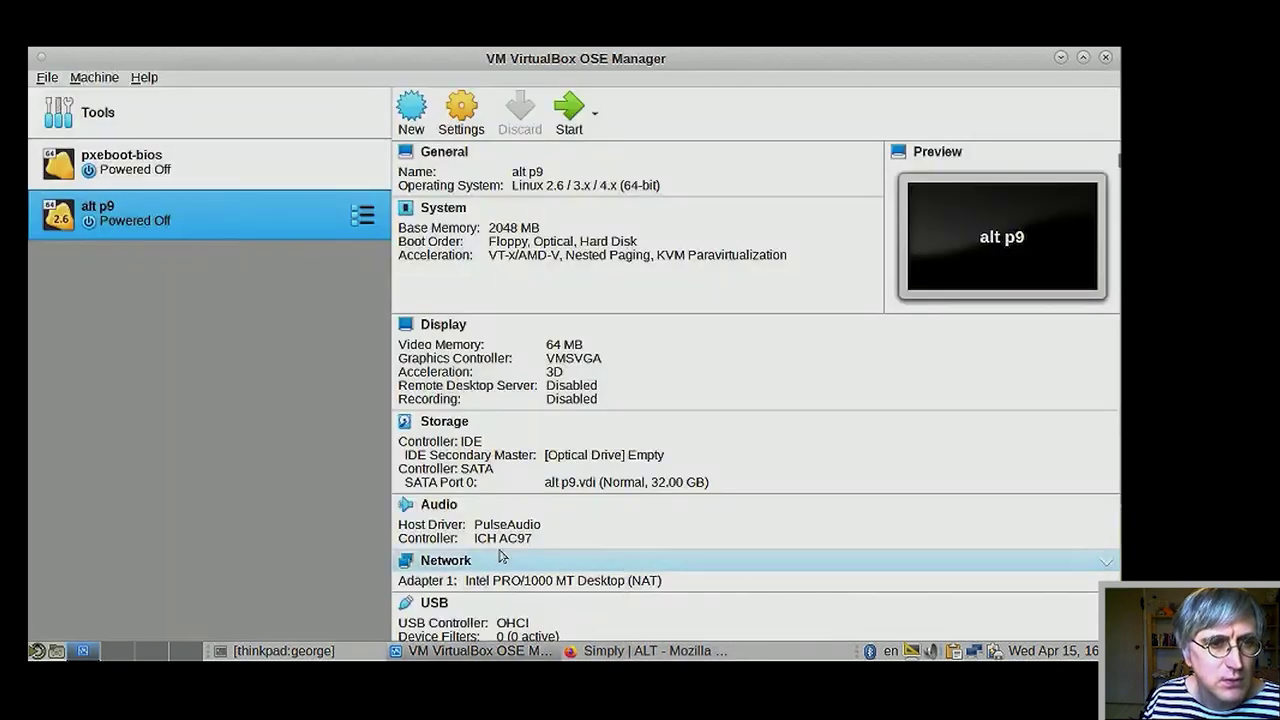
right_click(204, 222)
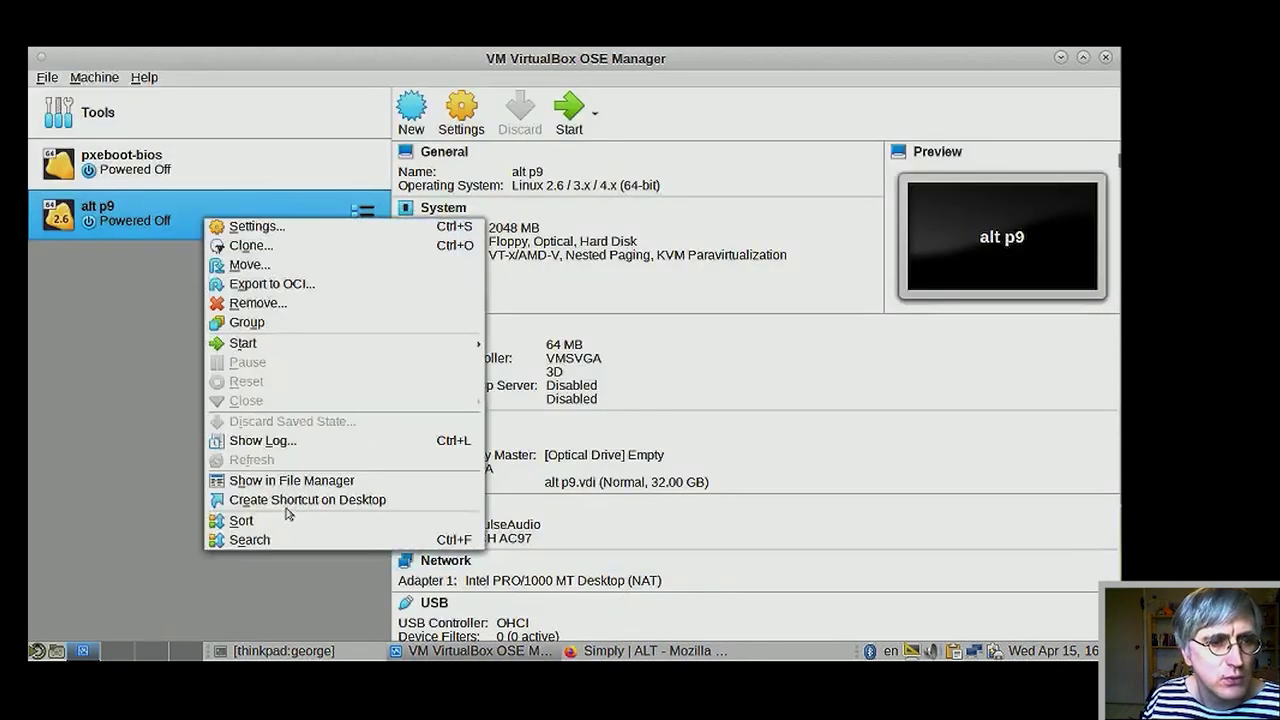
left_click(313, 311)
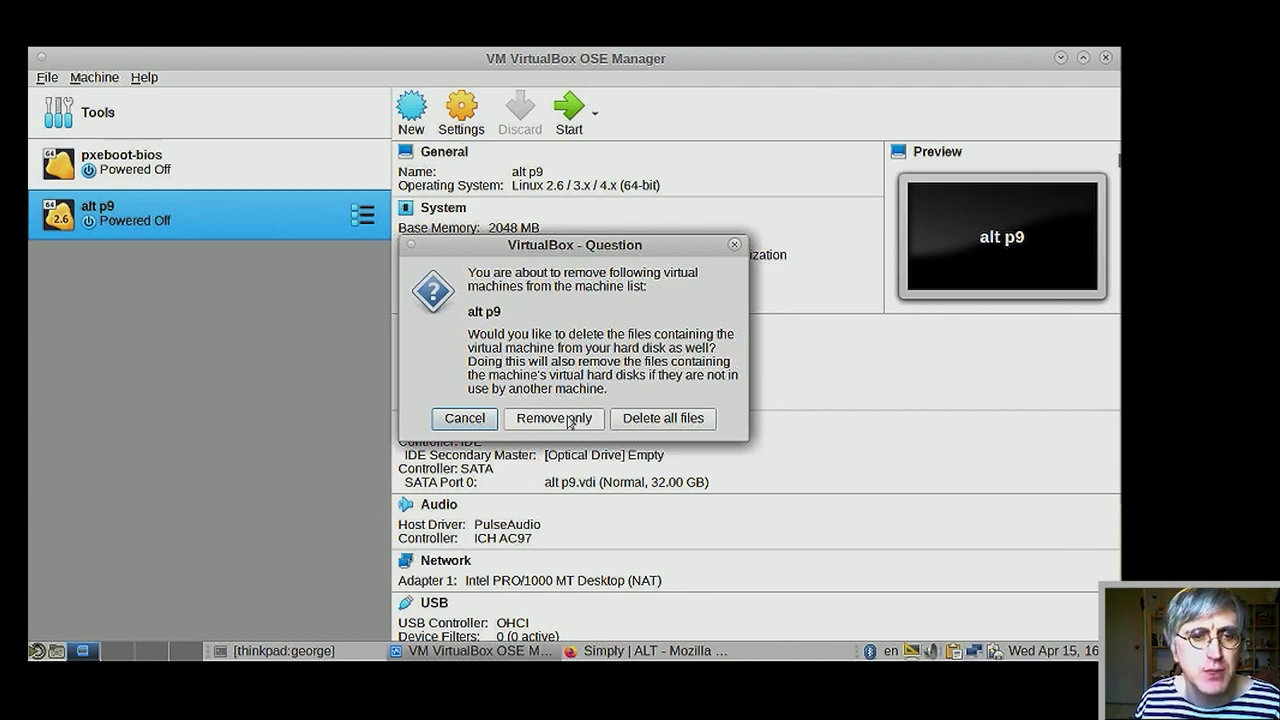
left_click(556, 418)
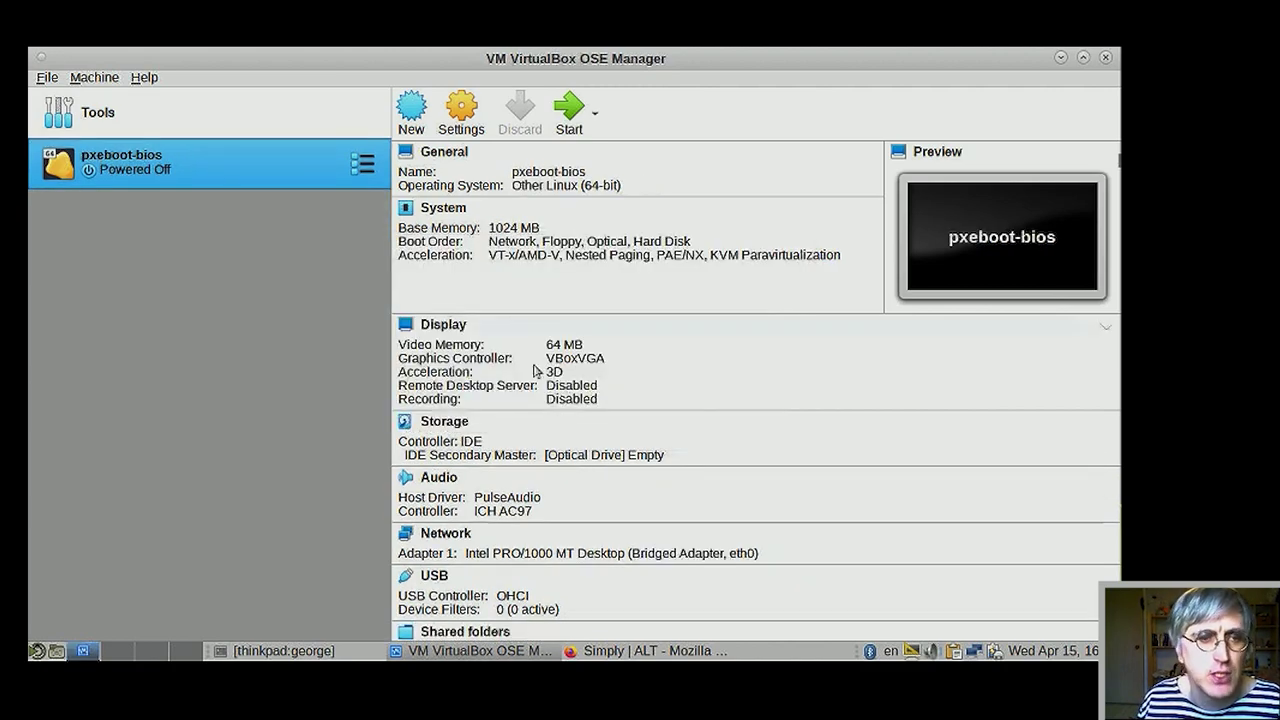
- Name a new machine alt-p9 with type Linux, version Linux 2.6 / 3.x / 4.x (64-bit)
left_click(411, 110)
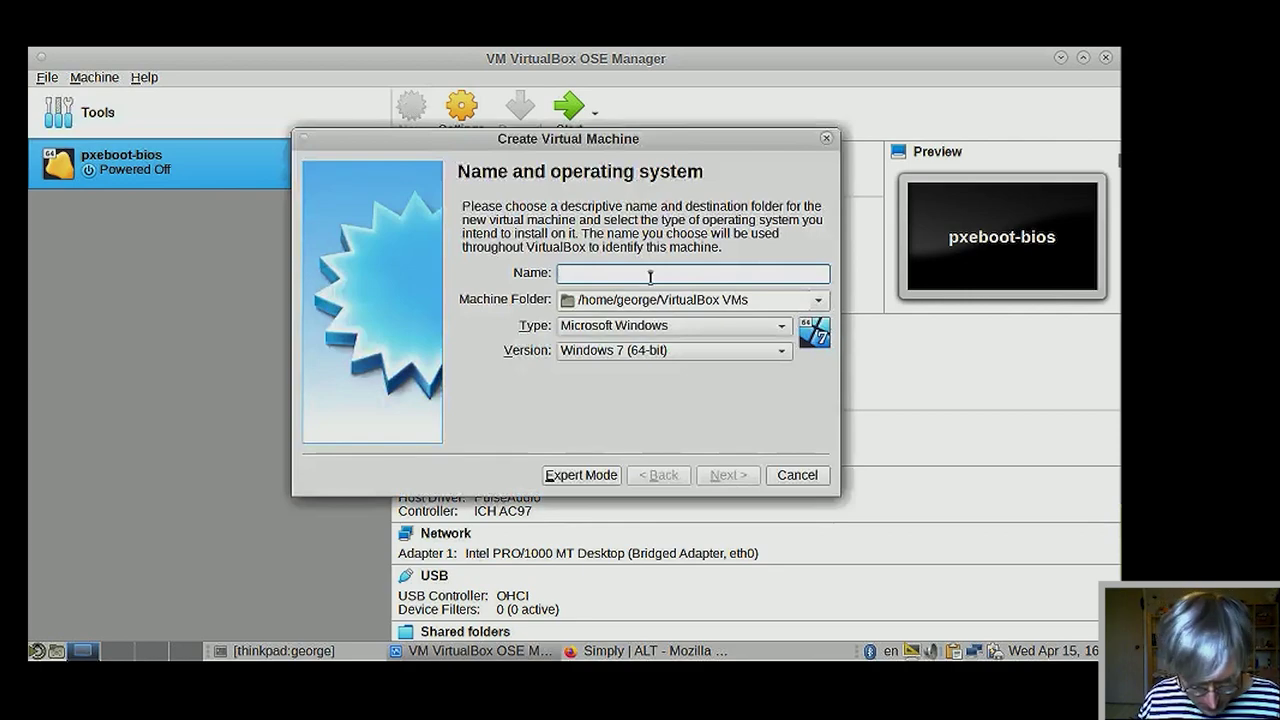
type("alt-p9")
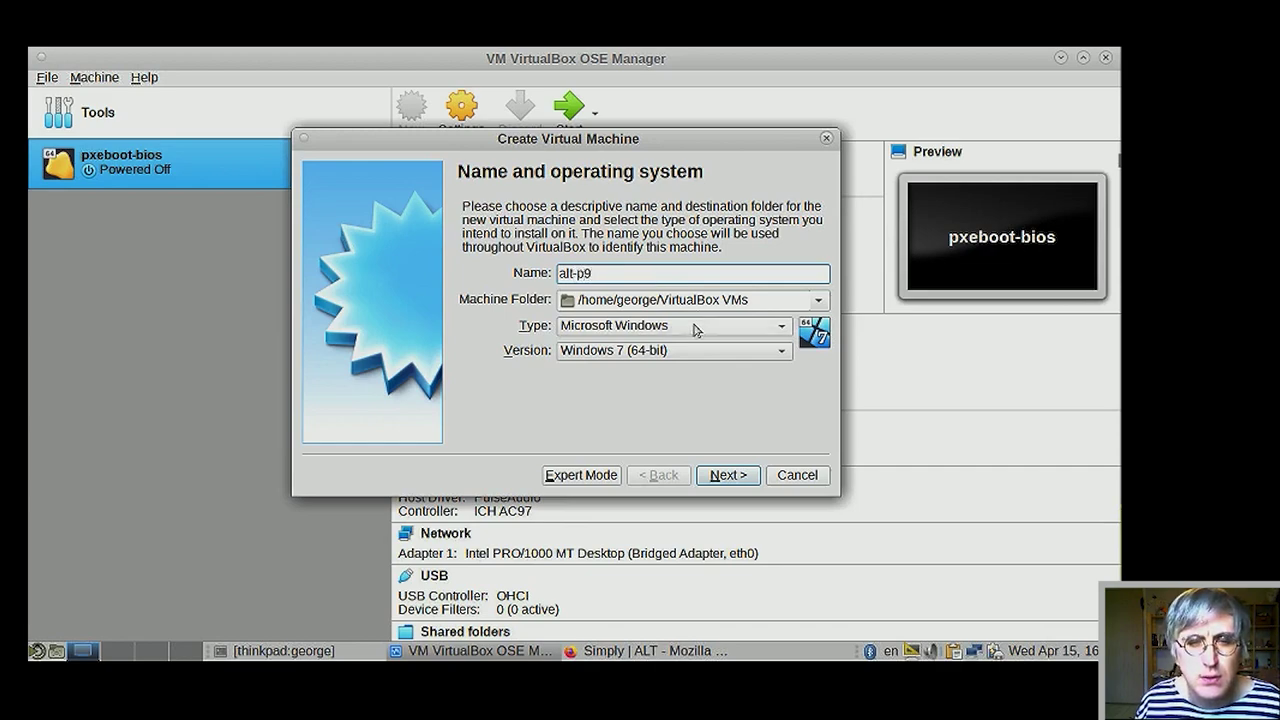
left_click(698, 328)
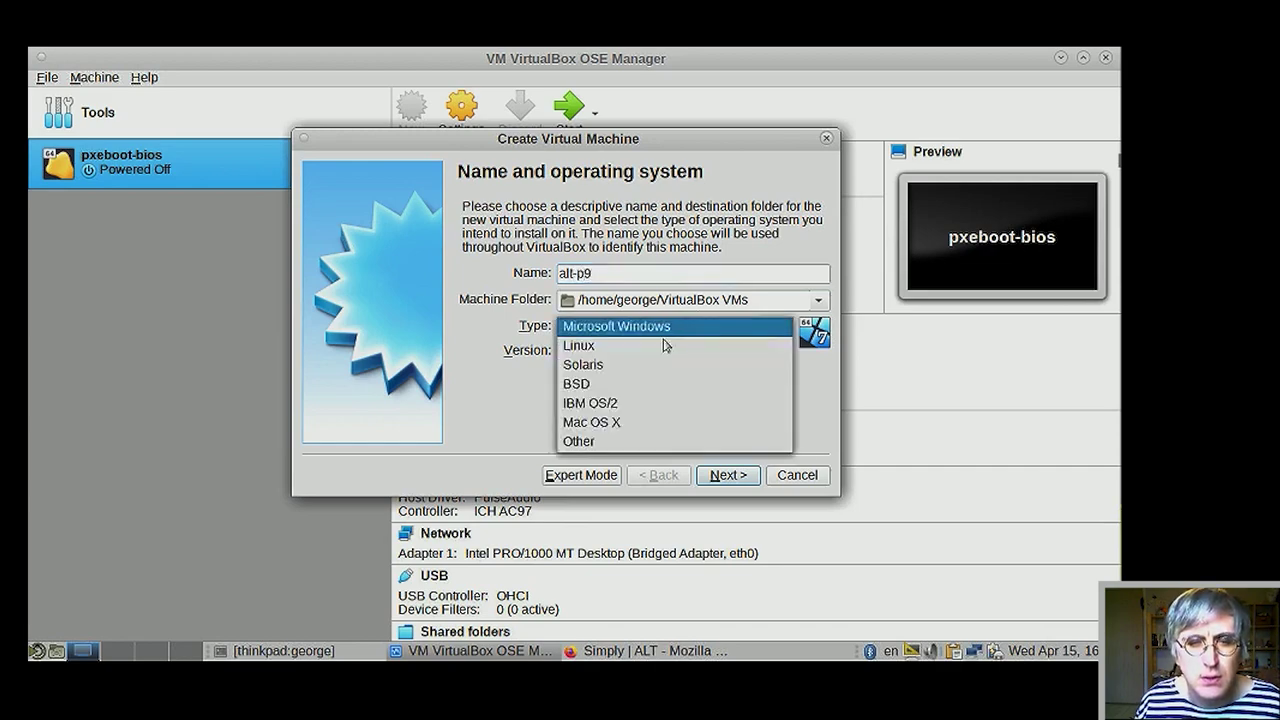
left_click(639, 347)
left_click(640, 352)
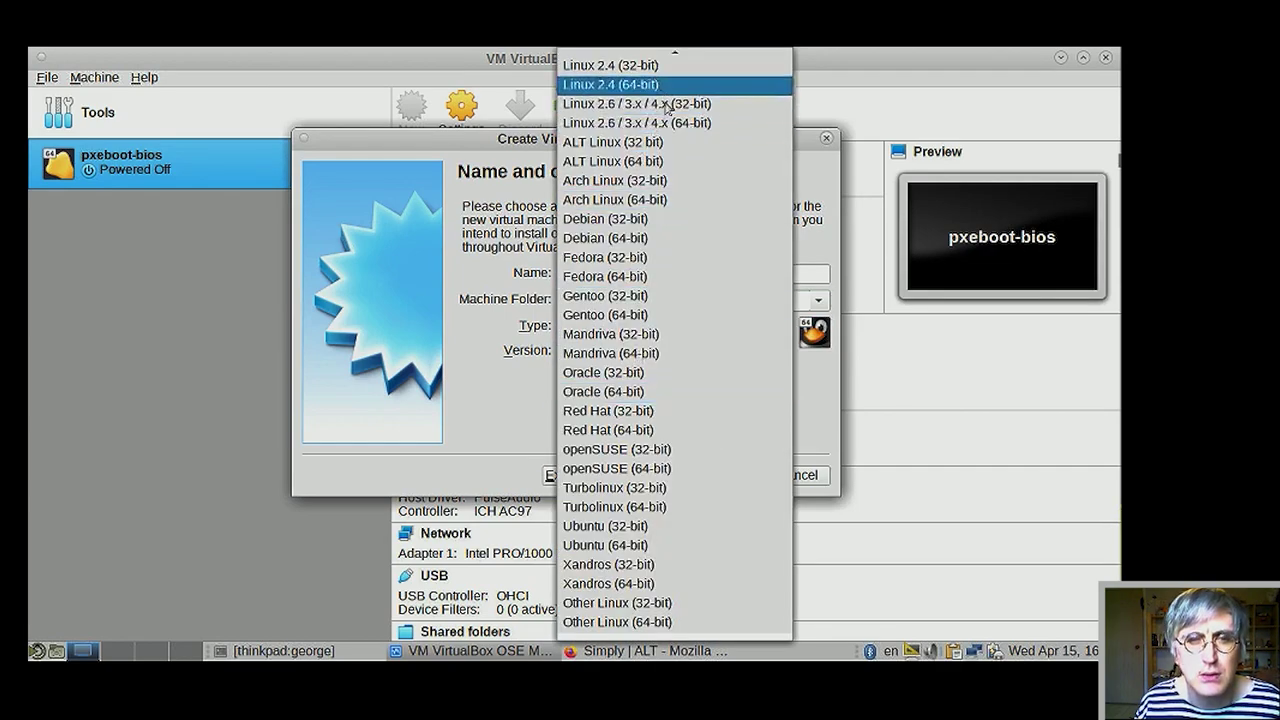
left_click(670, 131)
left_click(730, 474)
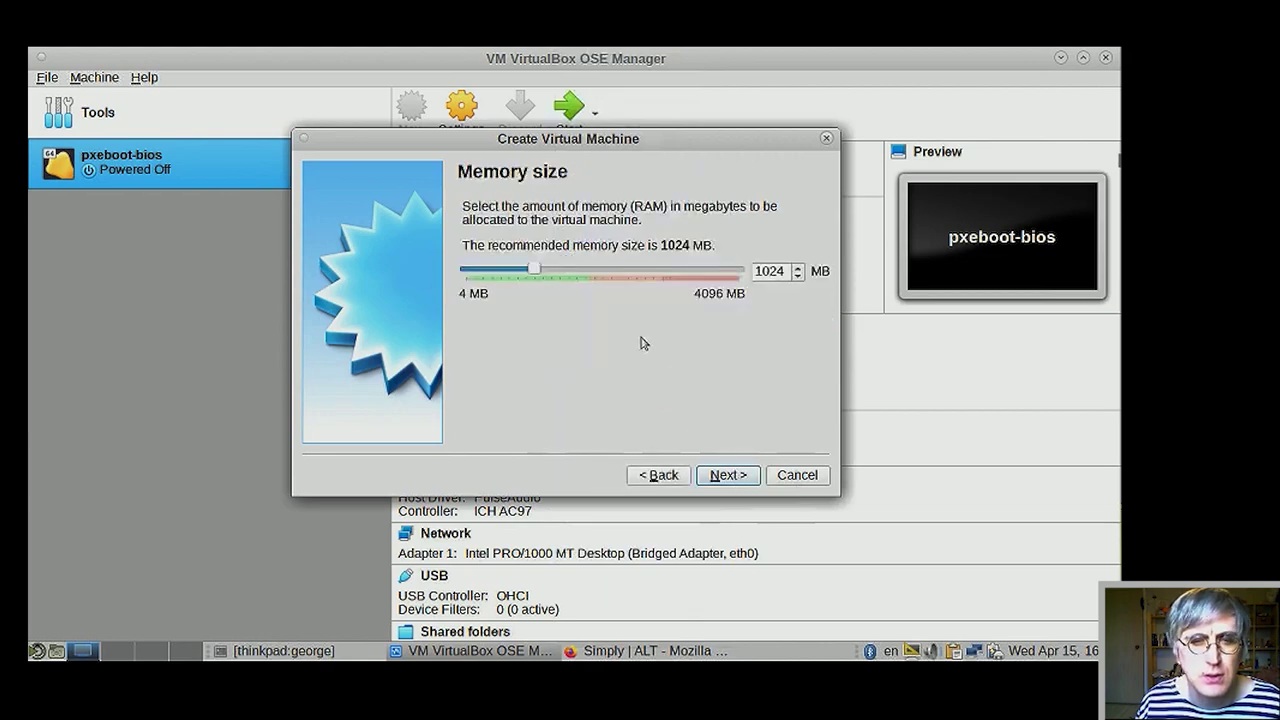
- Set alt-p9's memory size to about 1689 MB
double_click(762, 271)
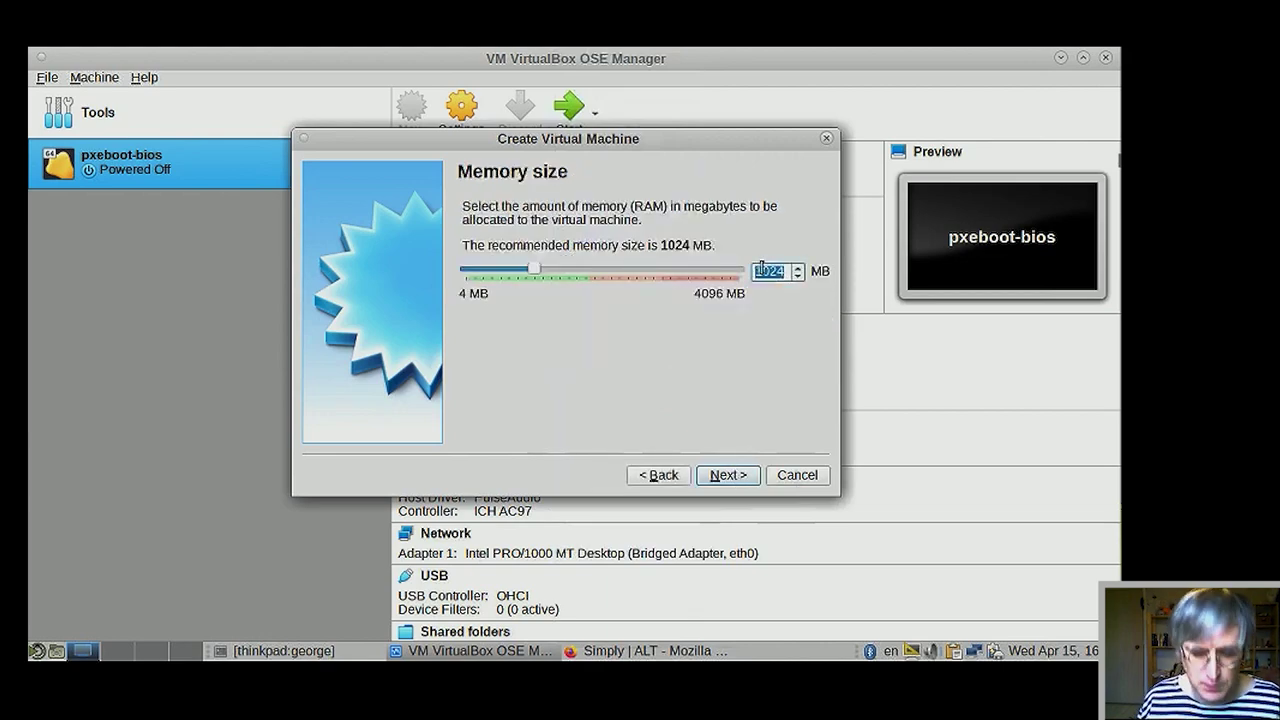
type("2048")
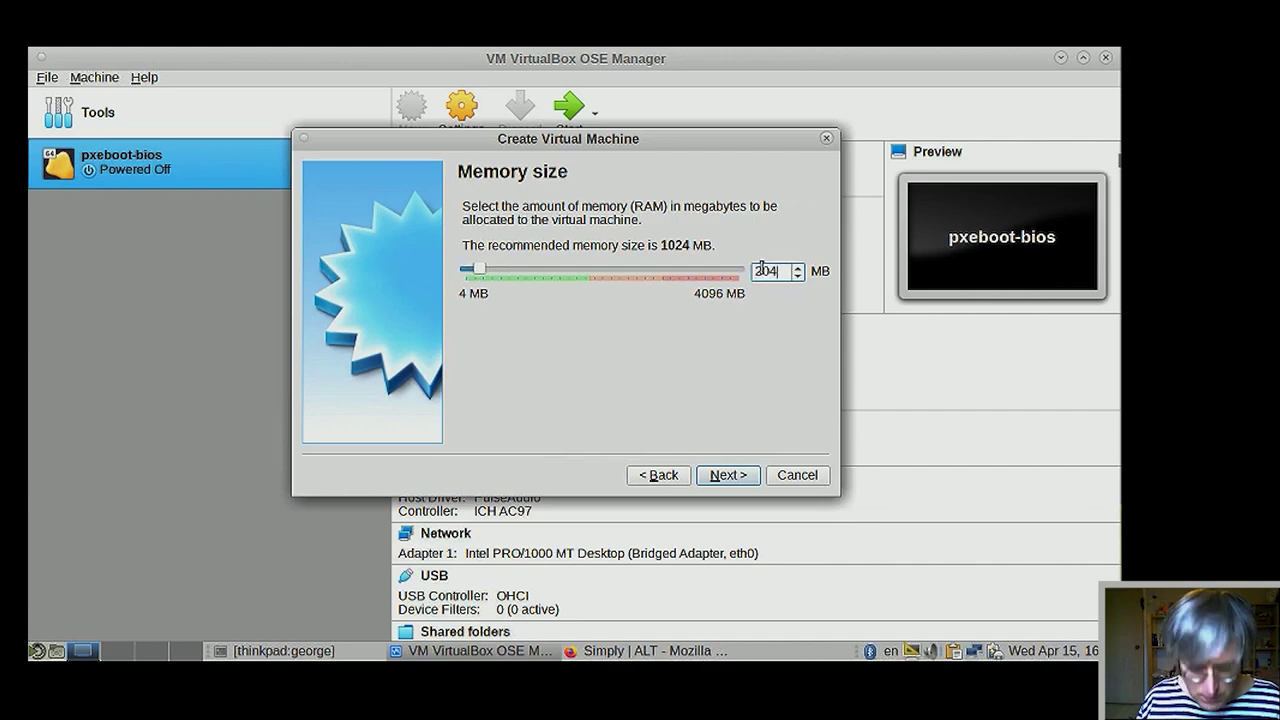
double_click(762, 271)
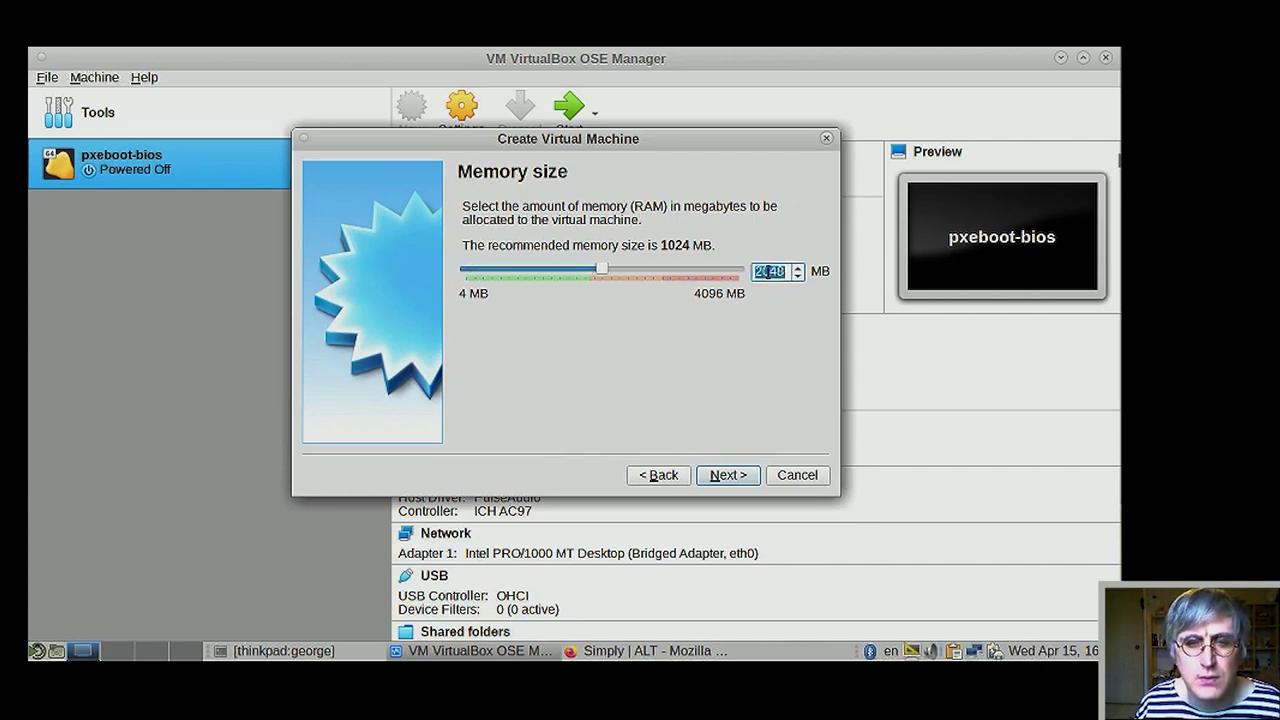
left_click(600, 270)
left_click_drag(595, 275, 578, 272)
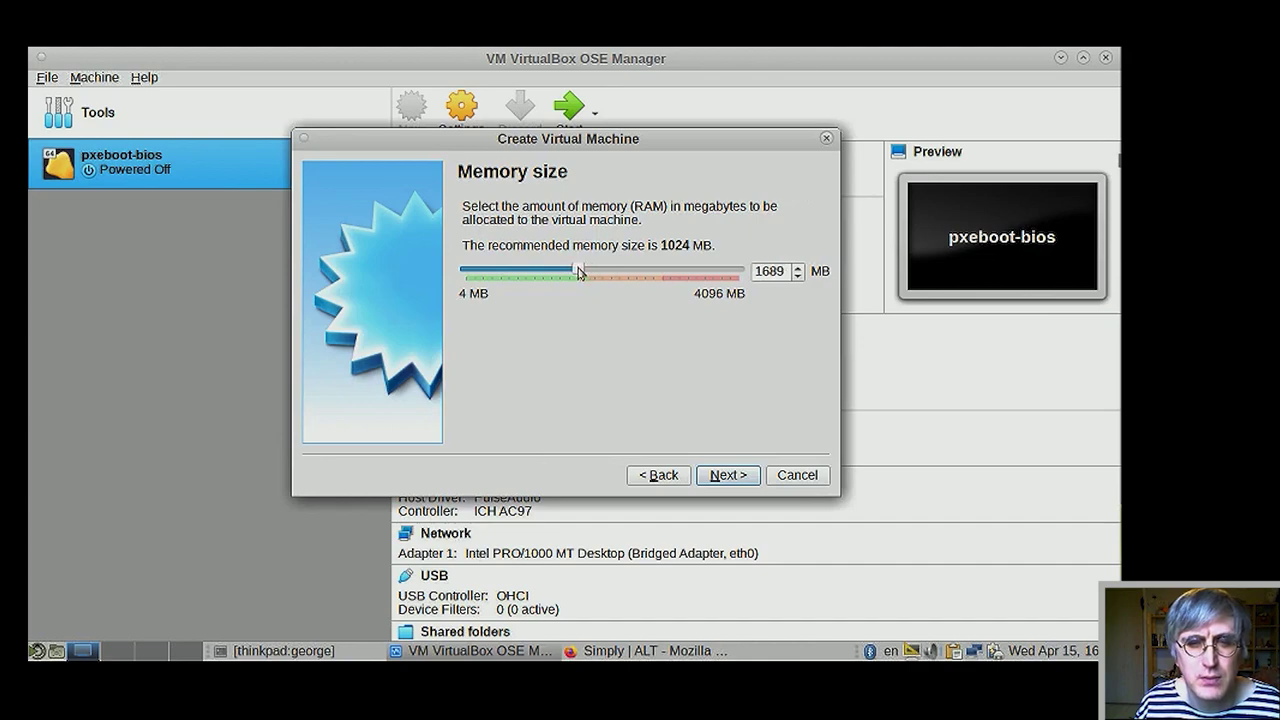
left_click(743, 478)
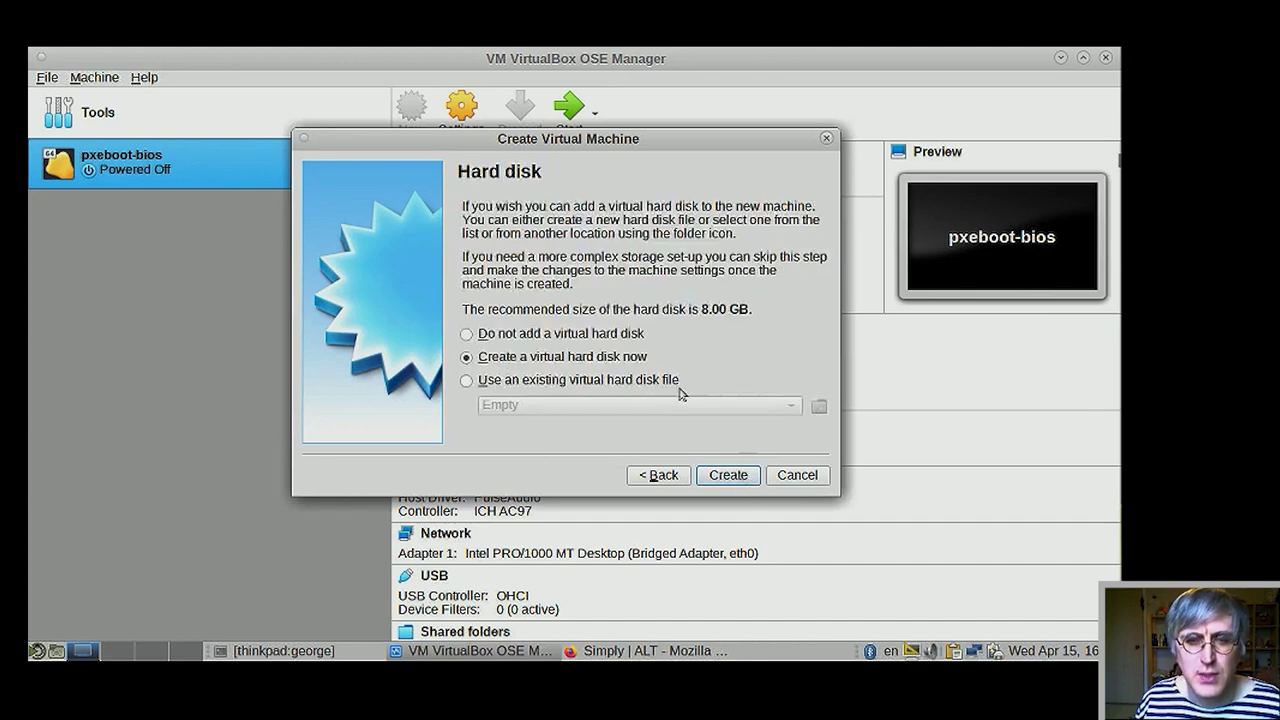
- Create a new dynamically allocated VDI hard disk and edit its size
left_click(733, 476)
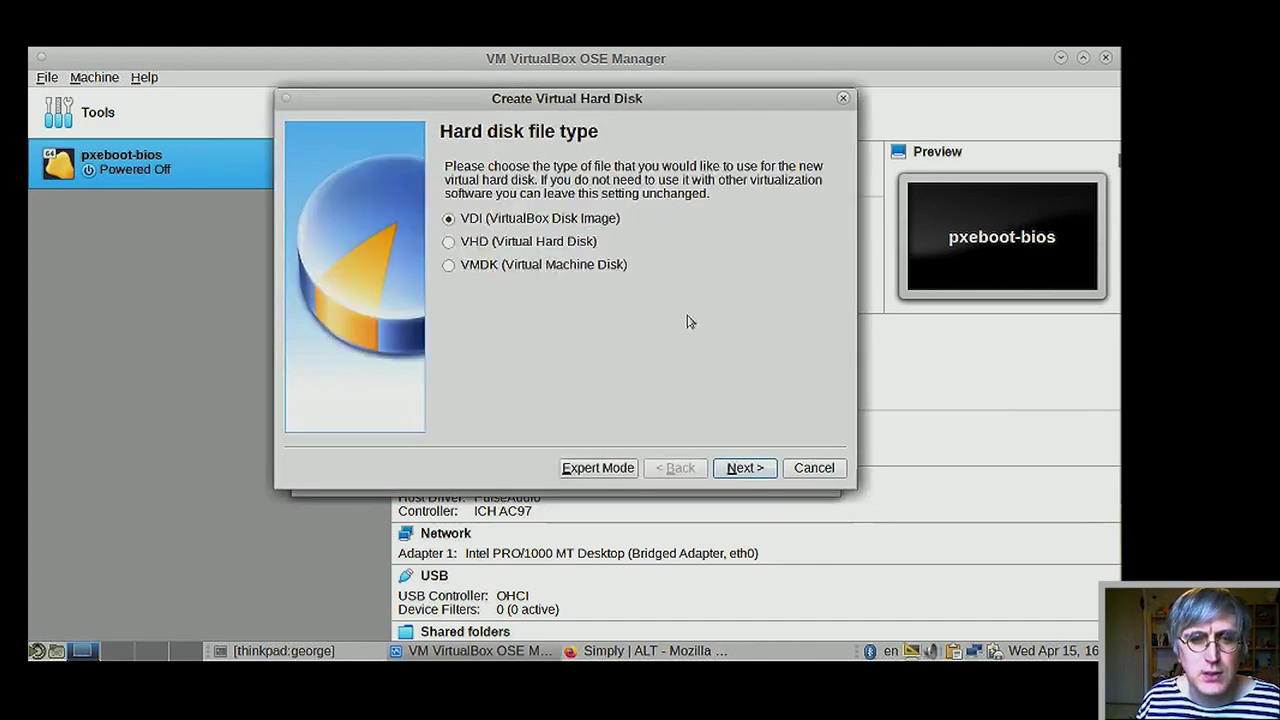
left_click(741, 467)
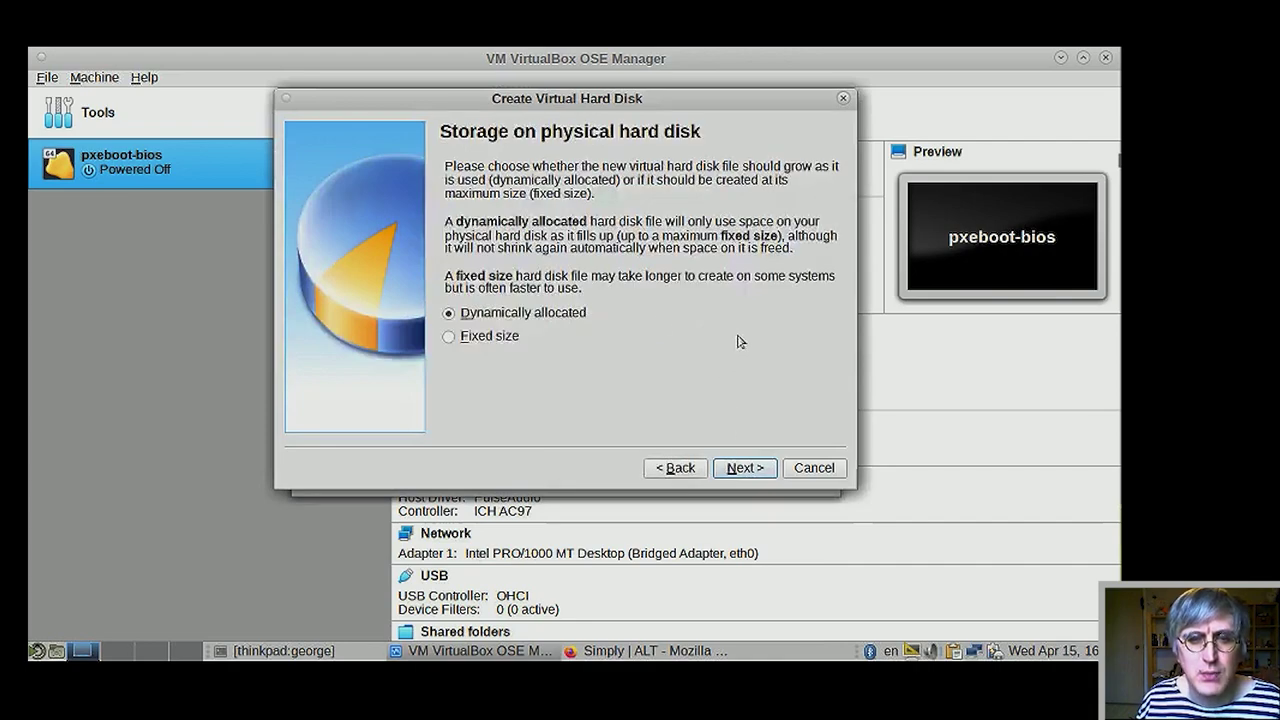
left_click(752, 472)
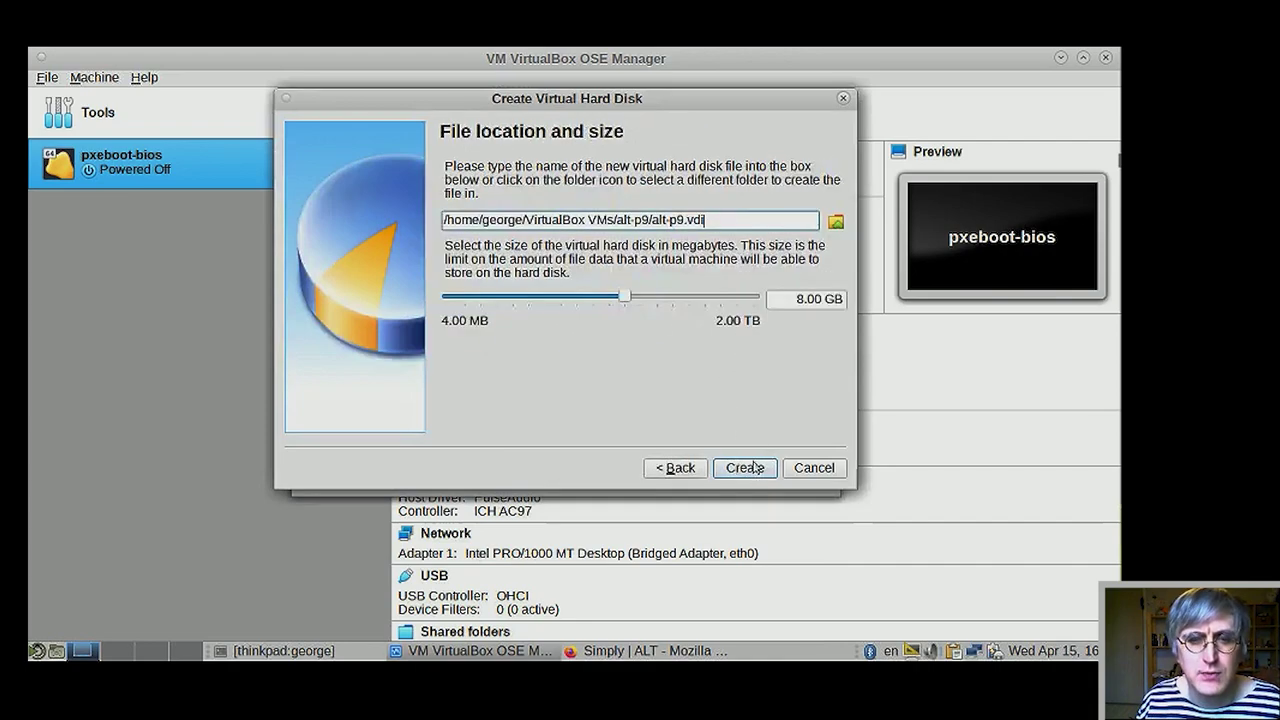
left_click(797, 299)
- Set the alt-p9.vdi size to 32 GB and create the machine
type("32")
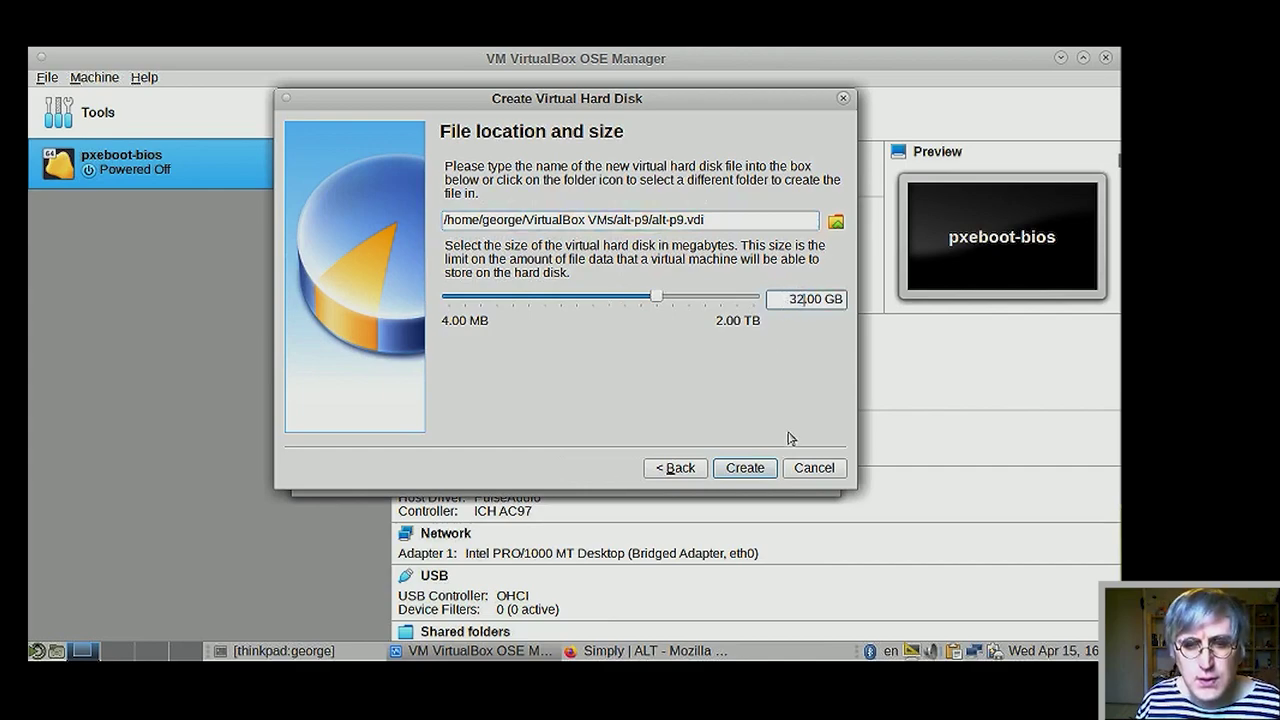
left_click(745, 468)
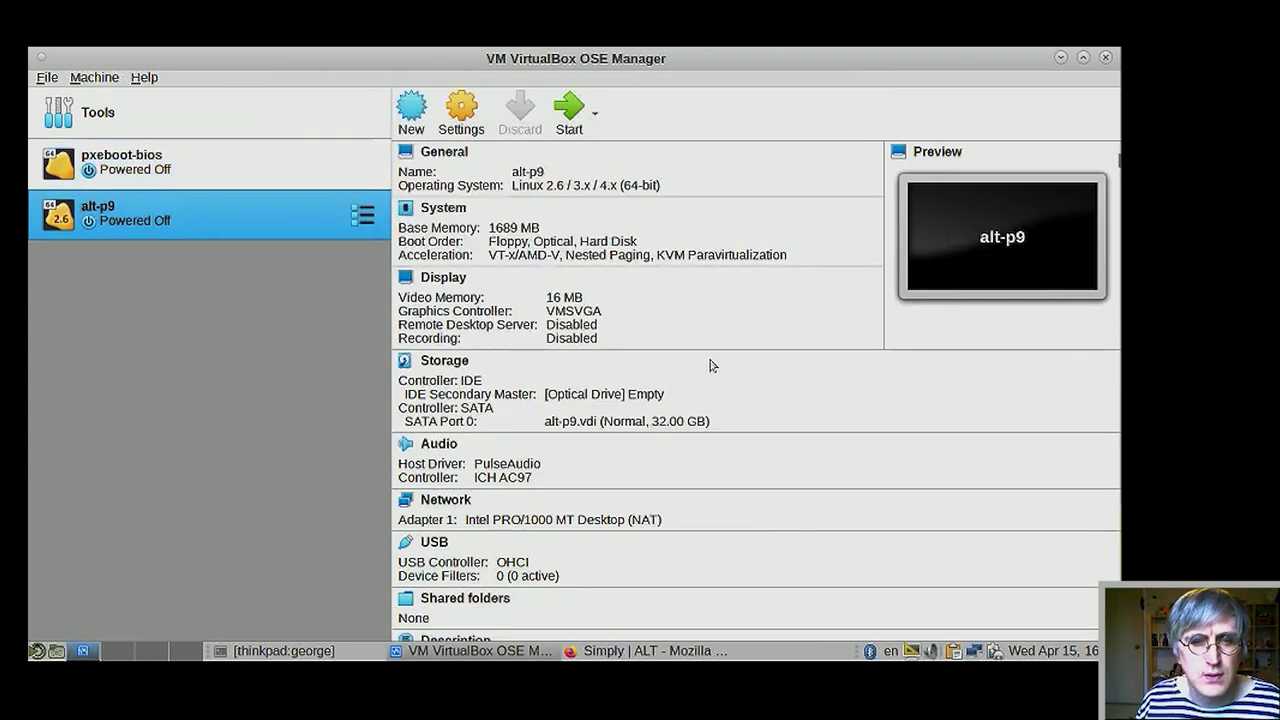
left_click(553, 276)
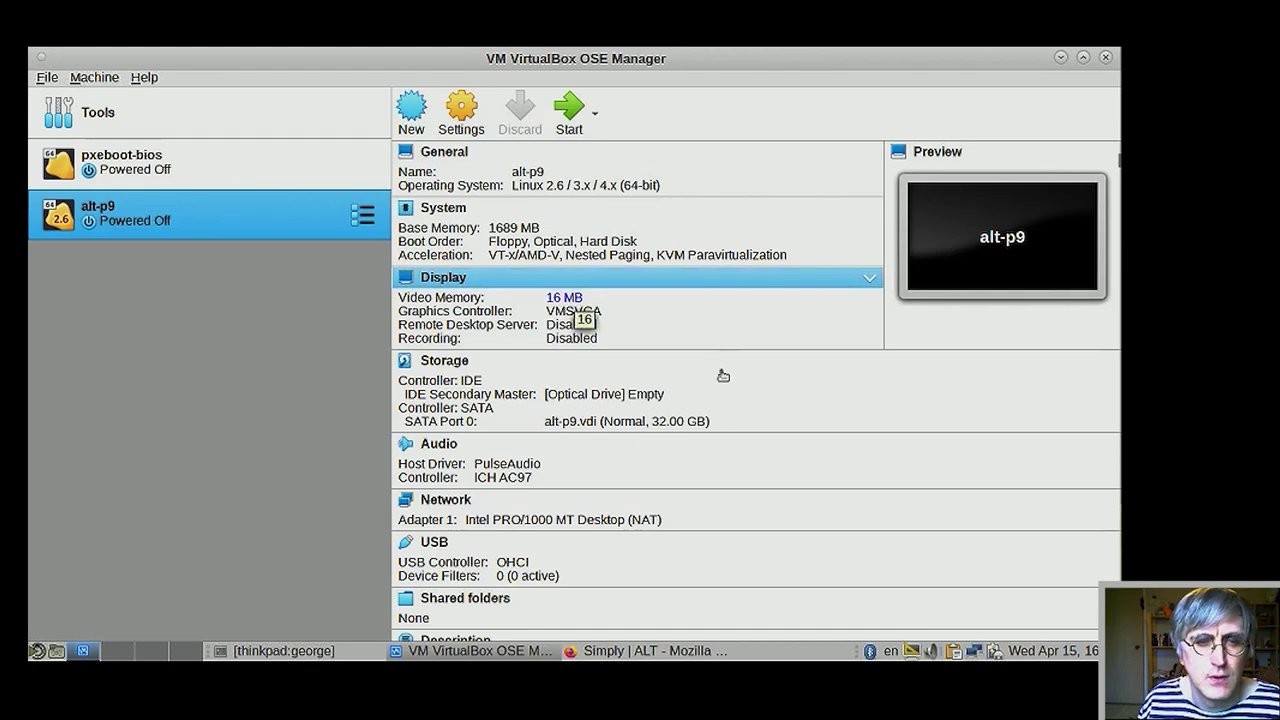
- Step the video memory slider up to 64 MB and apply it
left_click(893, 425)
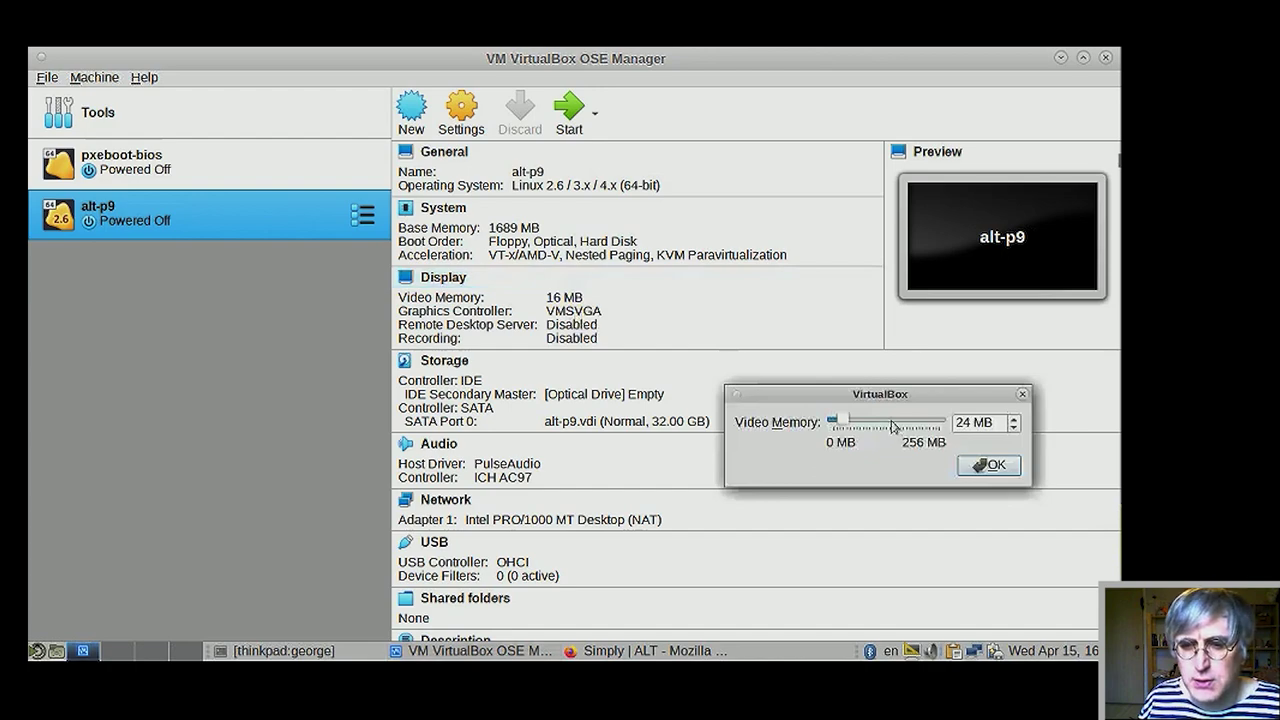
left_click(893, 425)
left_click(894, 424)
left_click(903, 423)
left_click(907, 423)
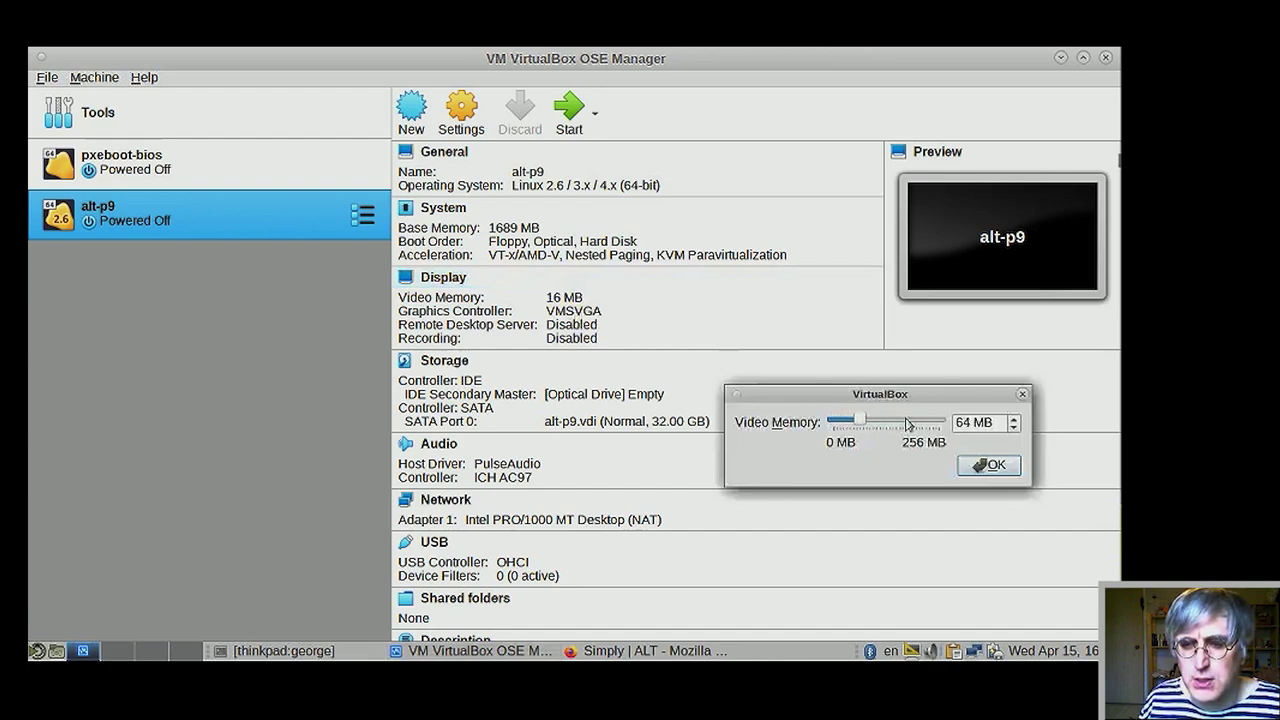
left_click(907, 423)
left_click(849, 426)
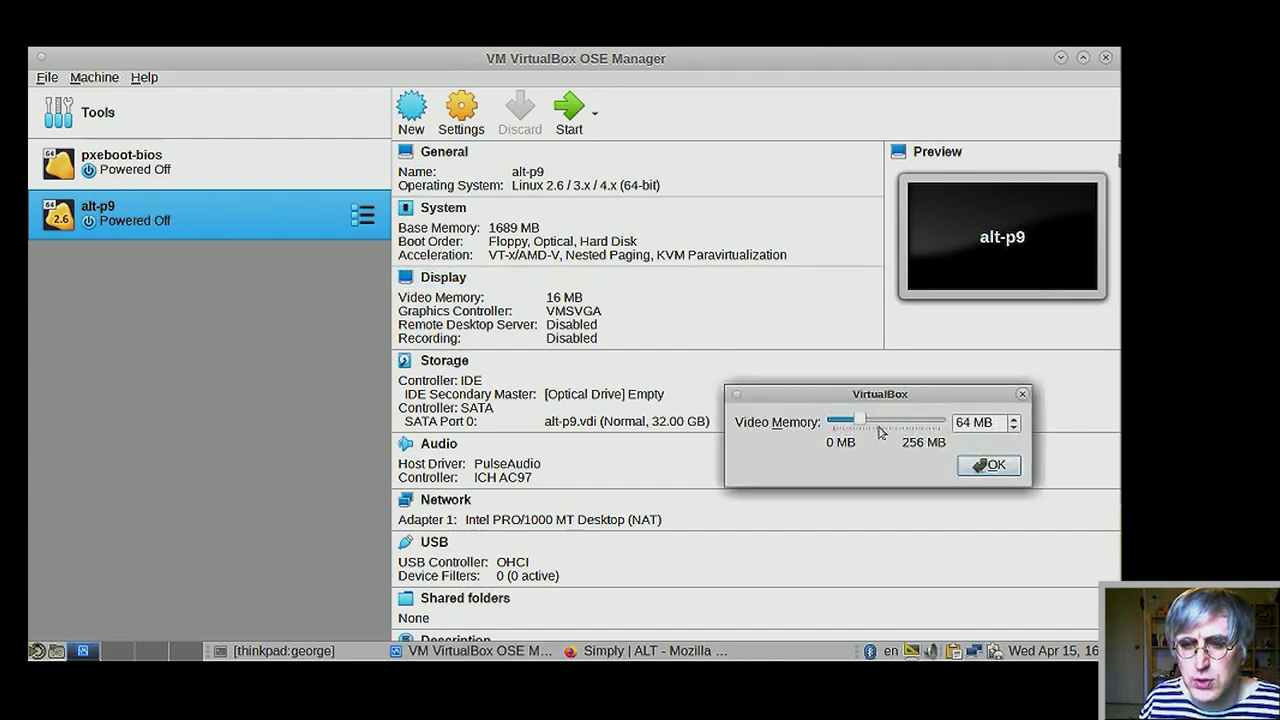
left_click(979, 466)
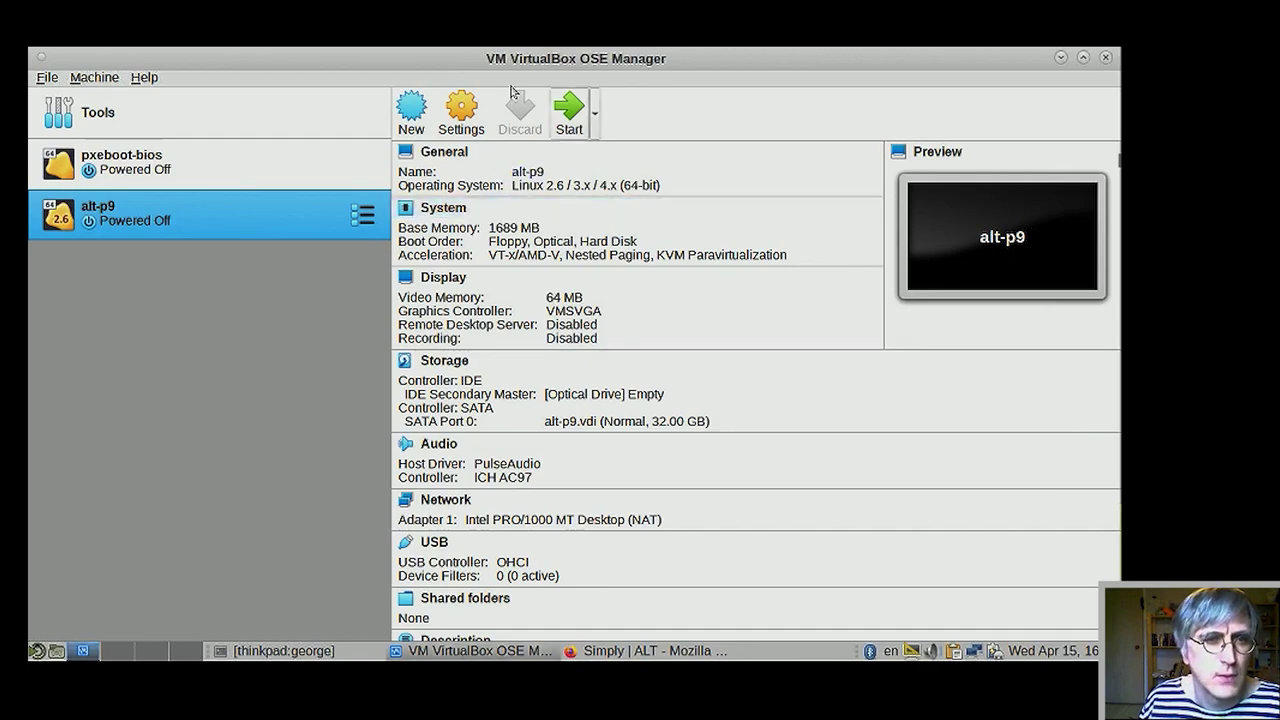
- Boot alt-p9 with slinux-live-9.0-x86_64.iso selected as the start-up disk
left_click(573, 120)
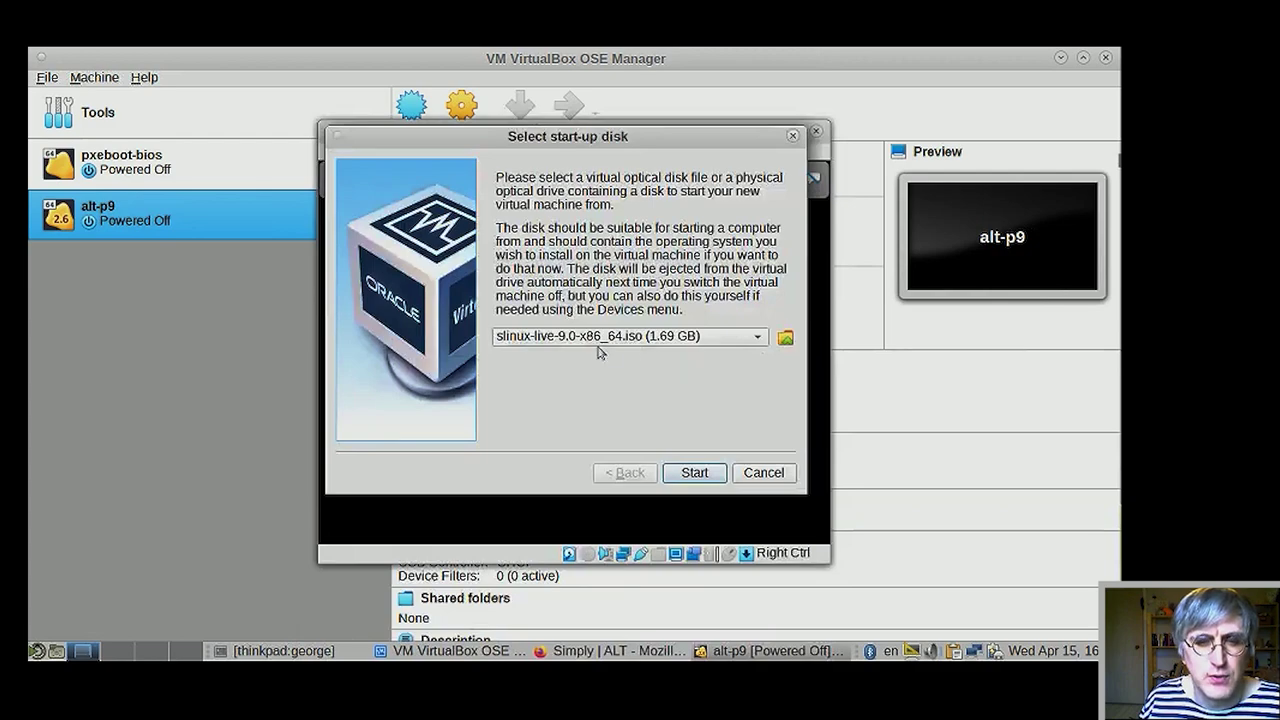
left_click(600, 338)
left_click(601, 338)
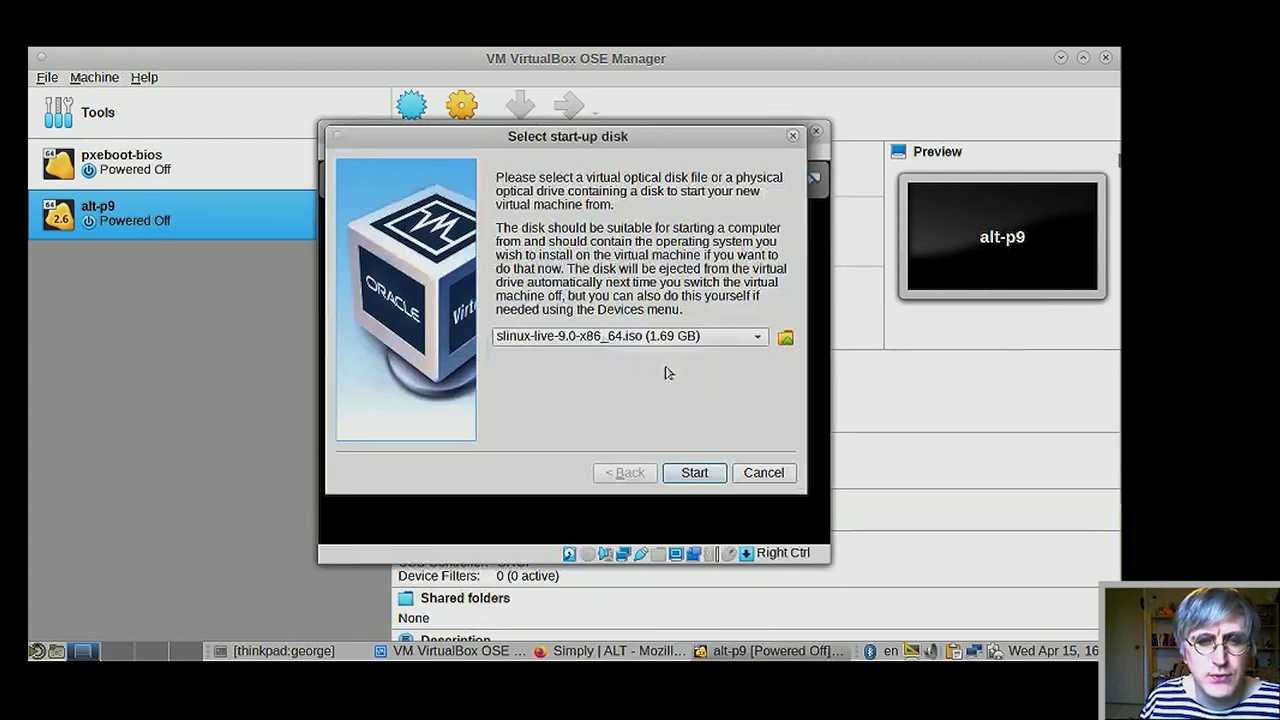
left_click(694, 472)
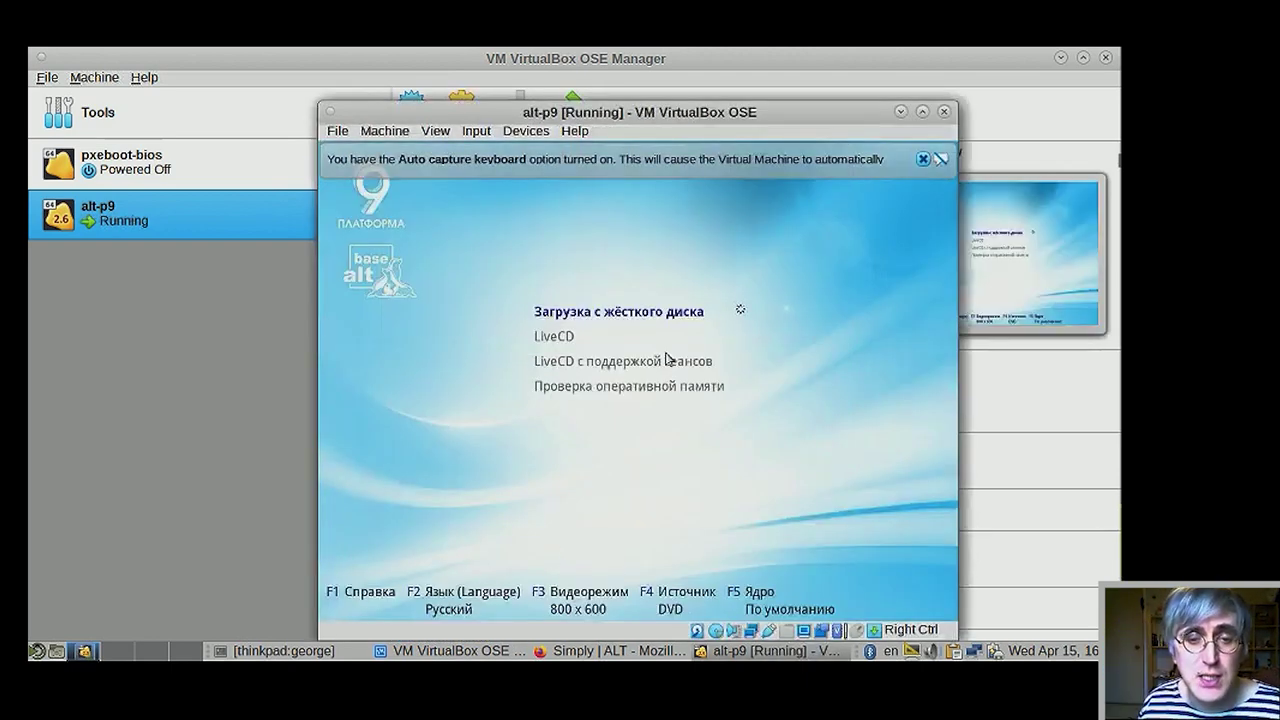
- Browse the ALT boot menu entries, then boot the LiveCD entry
key("Down")
key("Down")
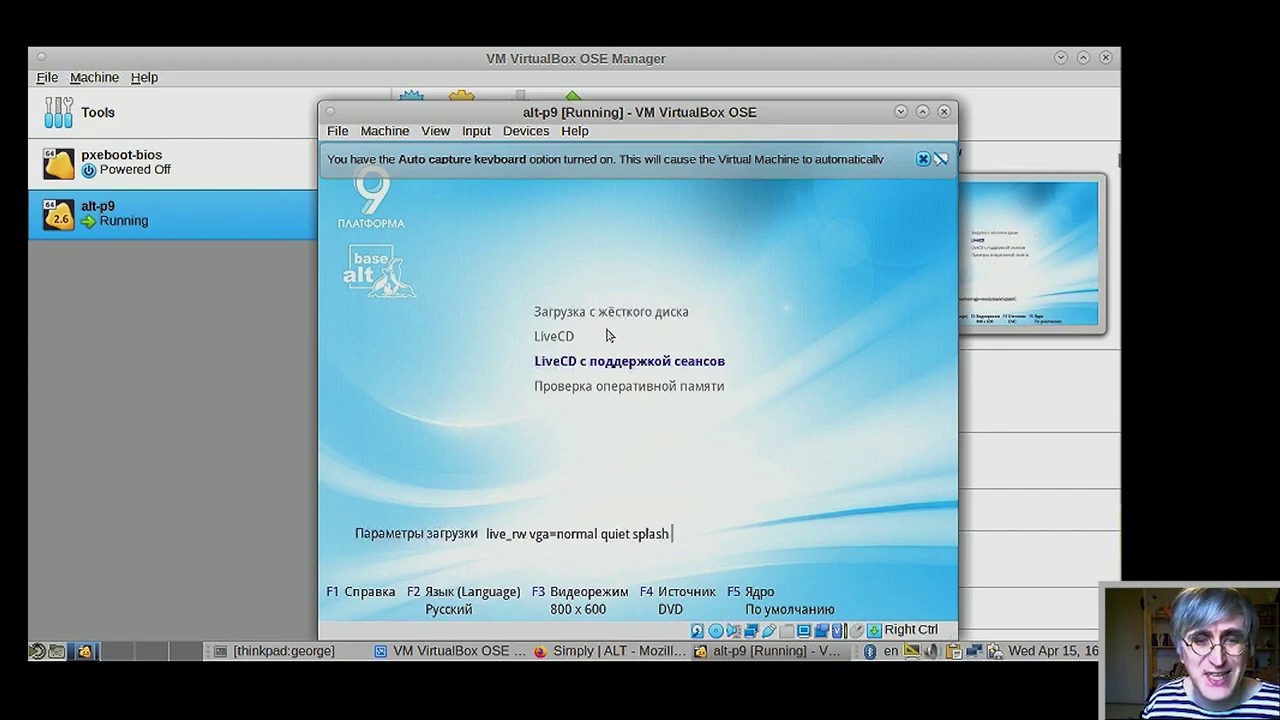
key("Up")
key("Up")
key("Down")
key("Down")
key("Down")
key("Up")
key("Up")
key("Up")
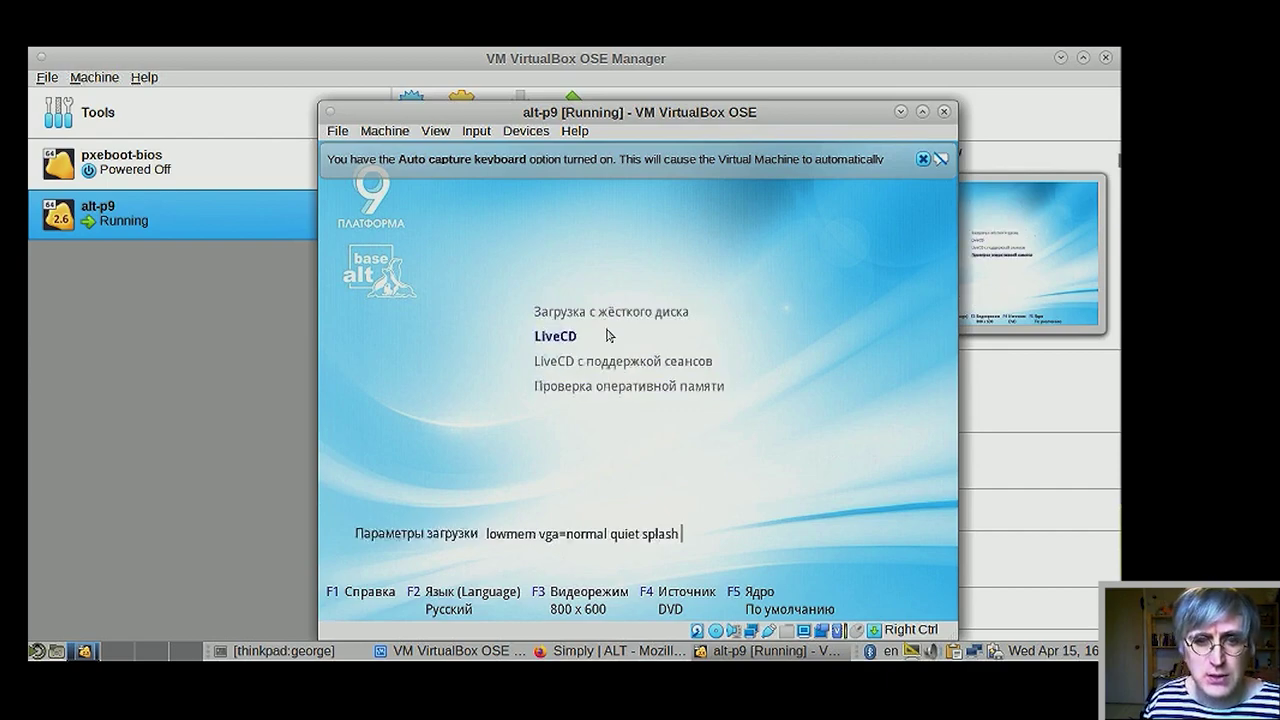
key("Down")
key("Down")
key("Down")
key("Up")
key("Up")
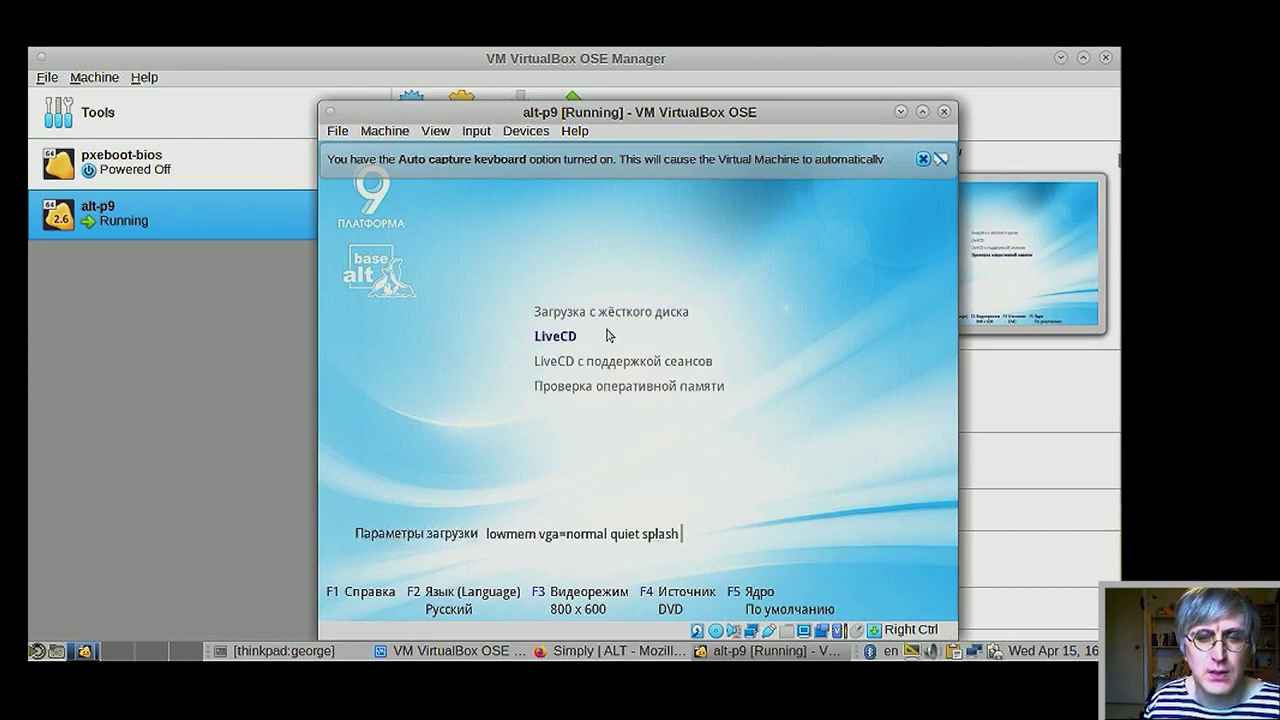
key("Up")
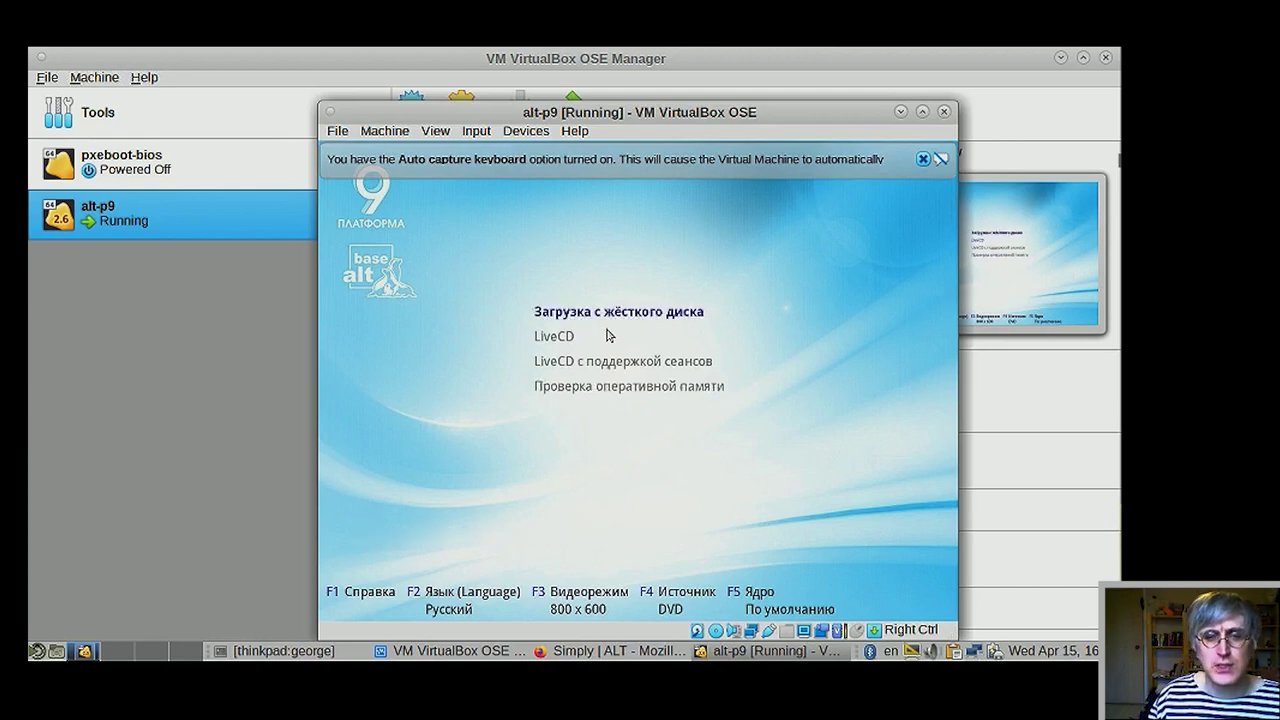
key("Down")
key("Return")
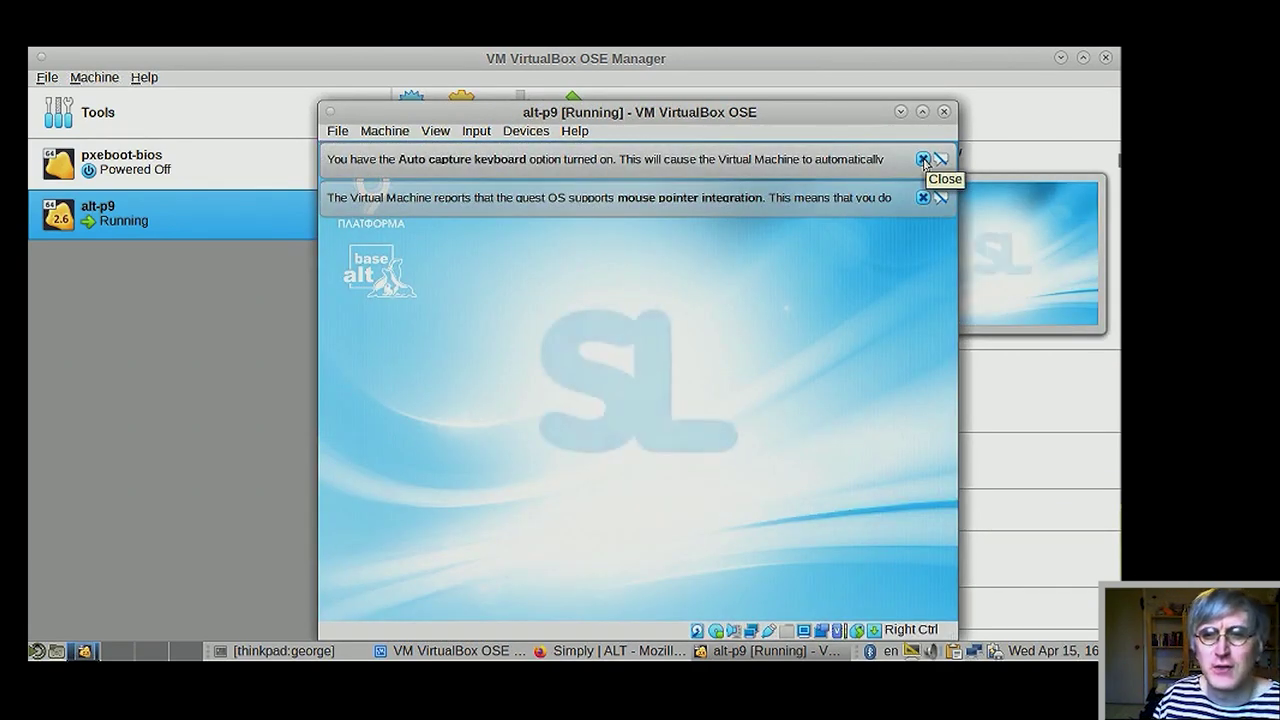
- Dismiss the keyboard-capture and mouse-integration notices and nudge the VM window up while the desktop loads
left_click(922, 160)
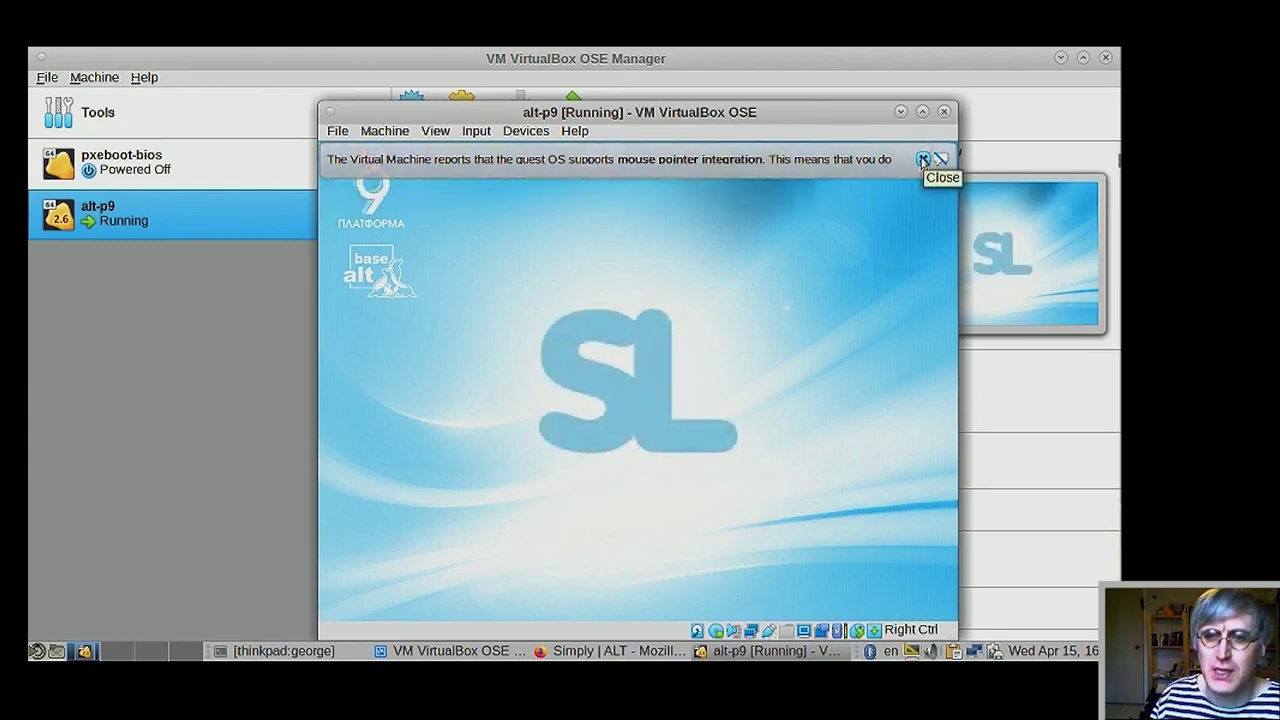
left_click(922, 160)
left_click_drag(810, 117, 835, 98)
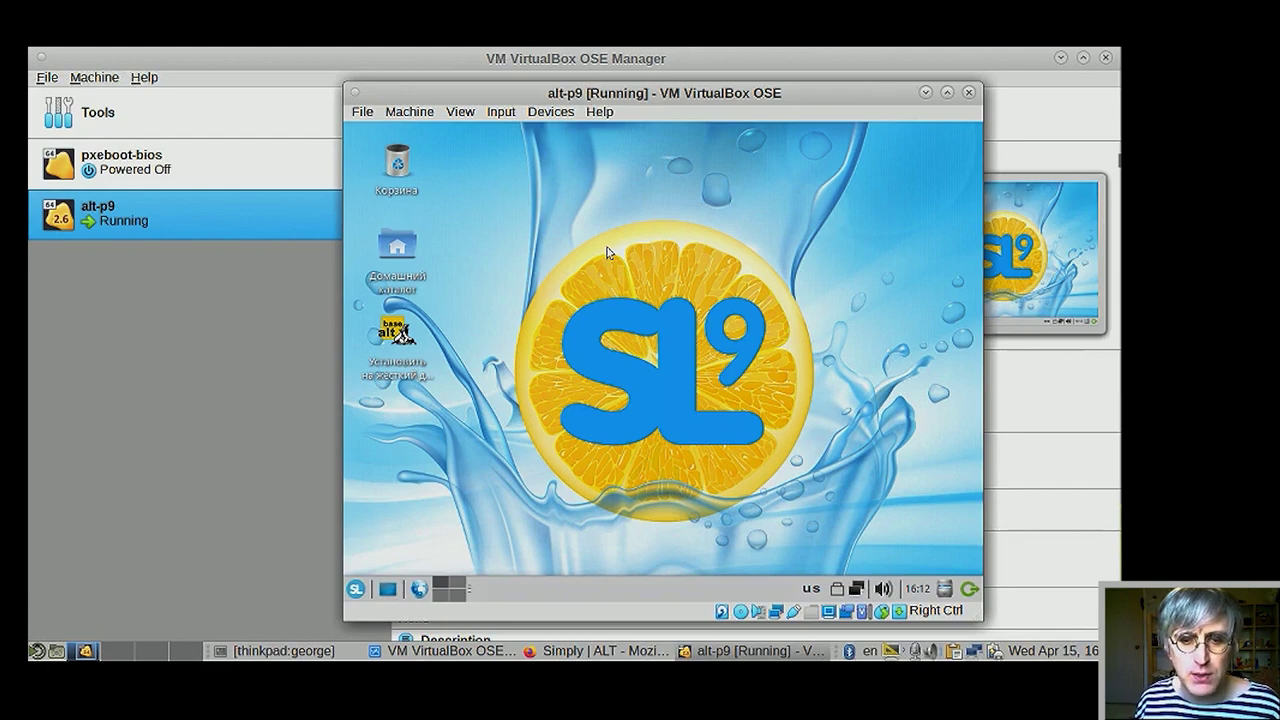
- Bring Firefox's Simply ALT download page forward and look through its main menu without choosing anything
left_click(593, 655)
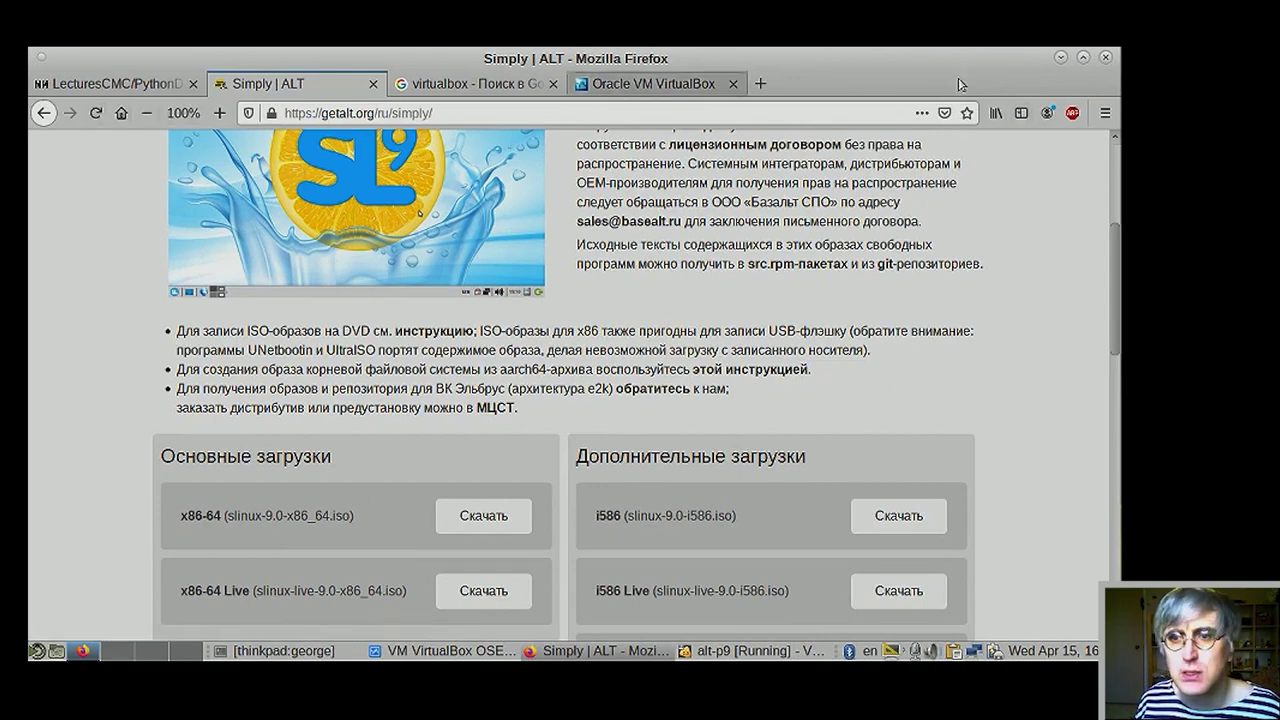
left_click(1105, 113)
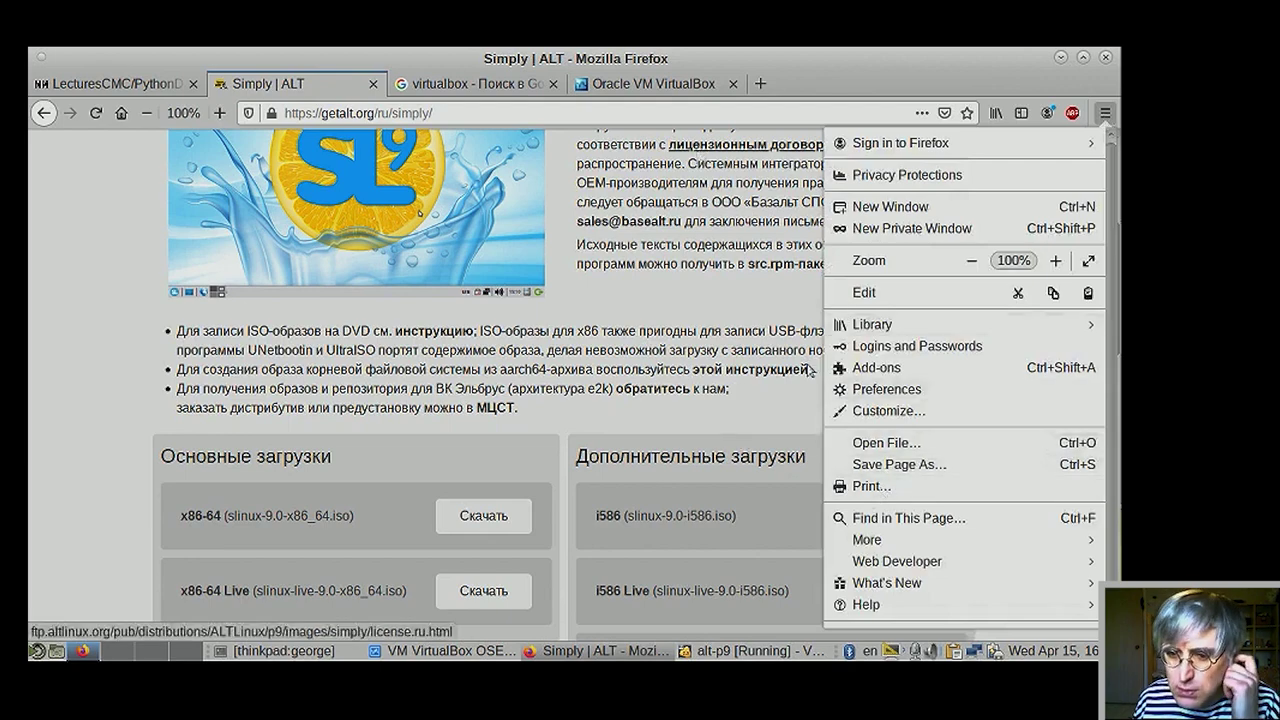
scroll(882, 407, "down", 1)
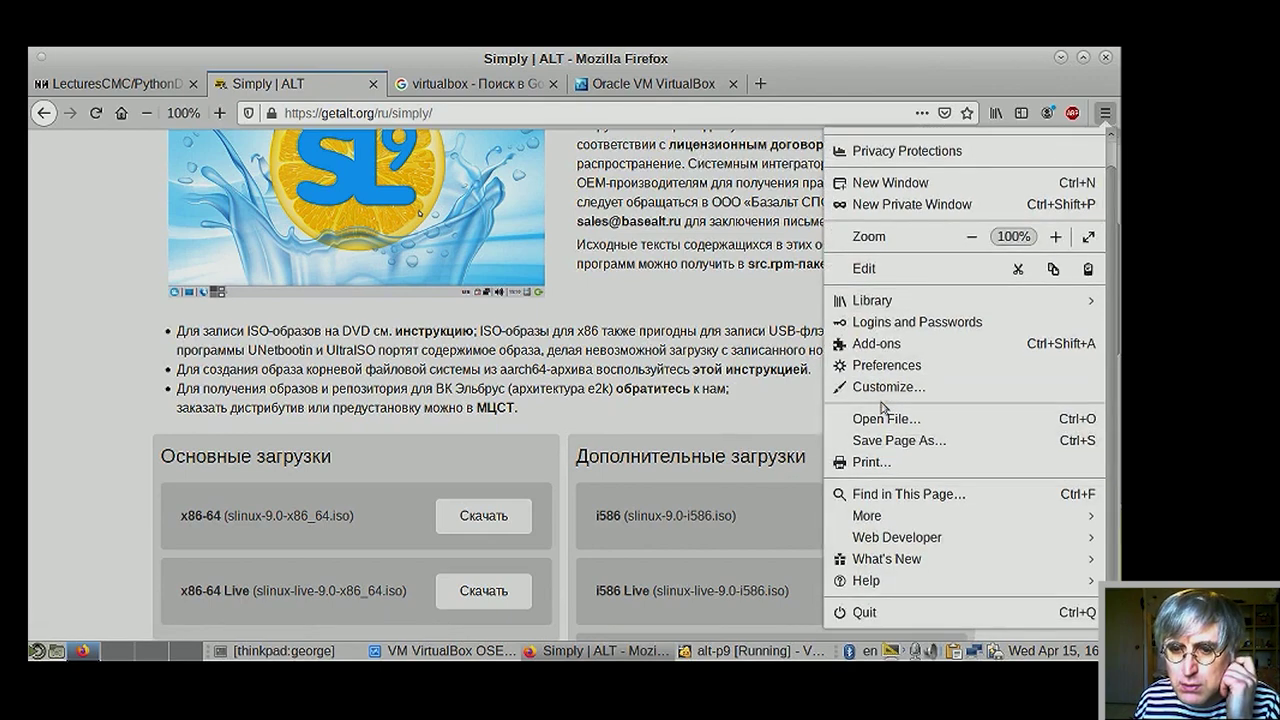
scroll(882, 407, "up", 1)
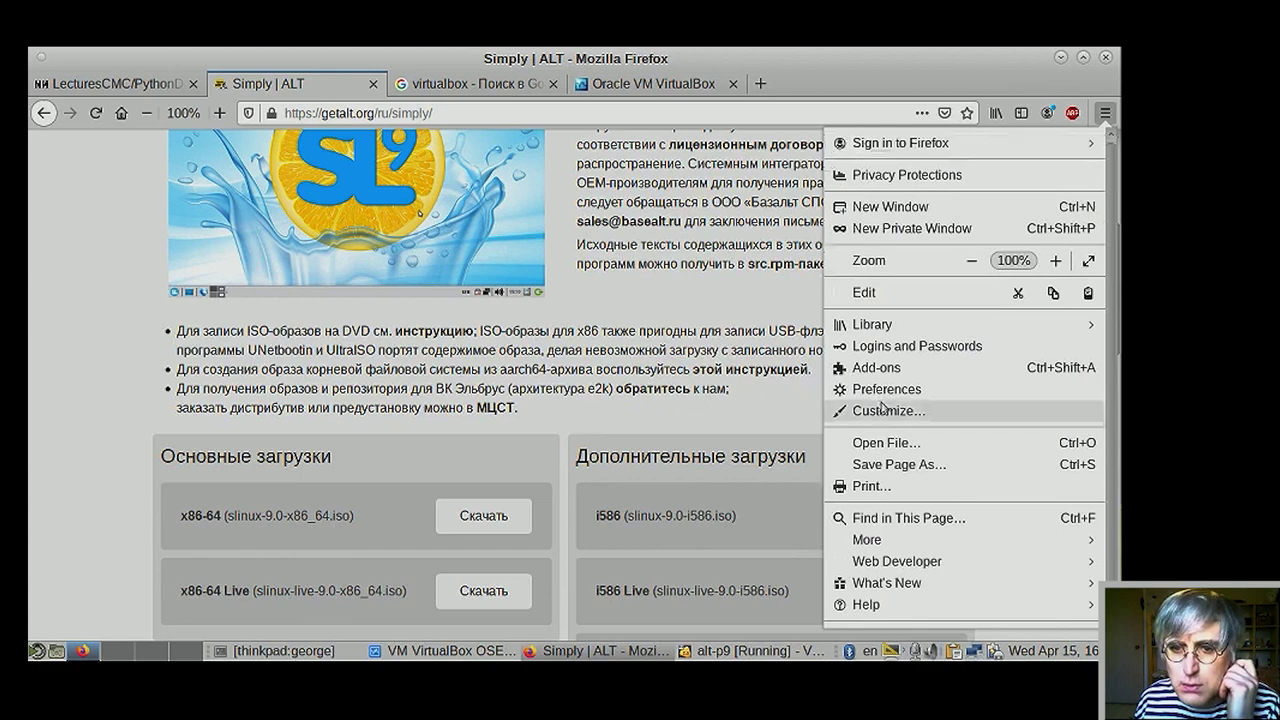
left_click(697, 282)
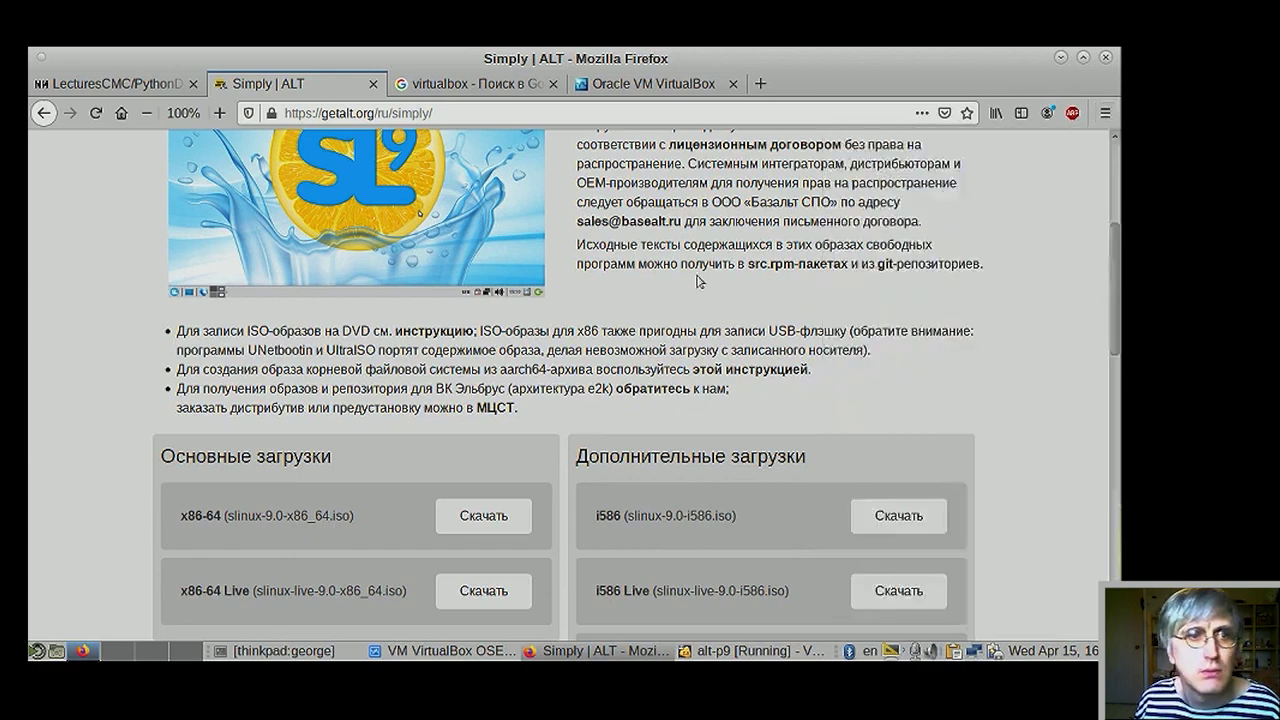
- Enable Firefox's Menu Bar and go to Tools to reach the Downloads library
right_click(830, 66)
left_click(828, 91)
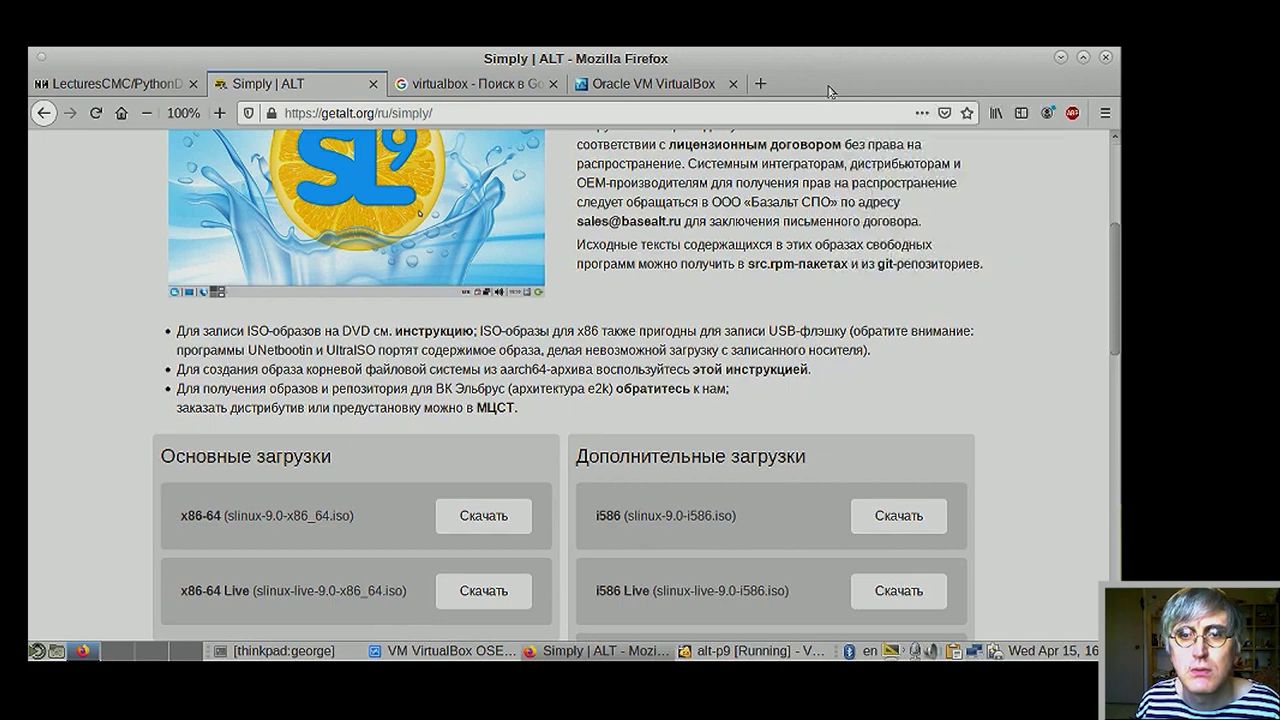
right_click(828, 91)
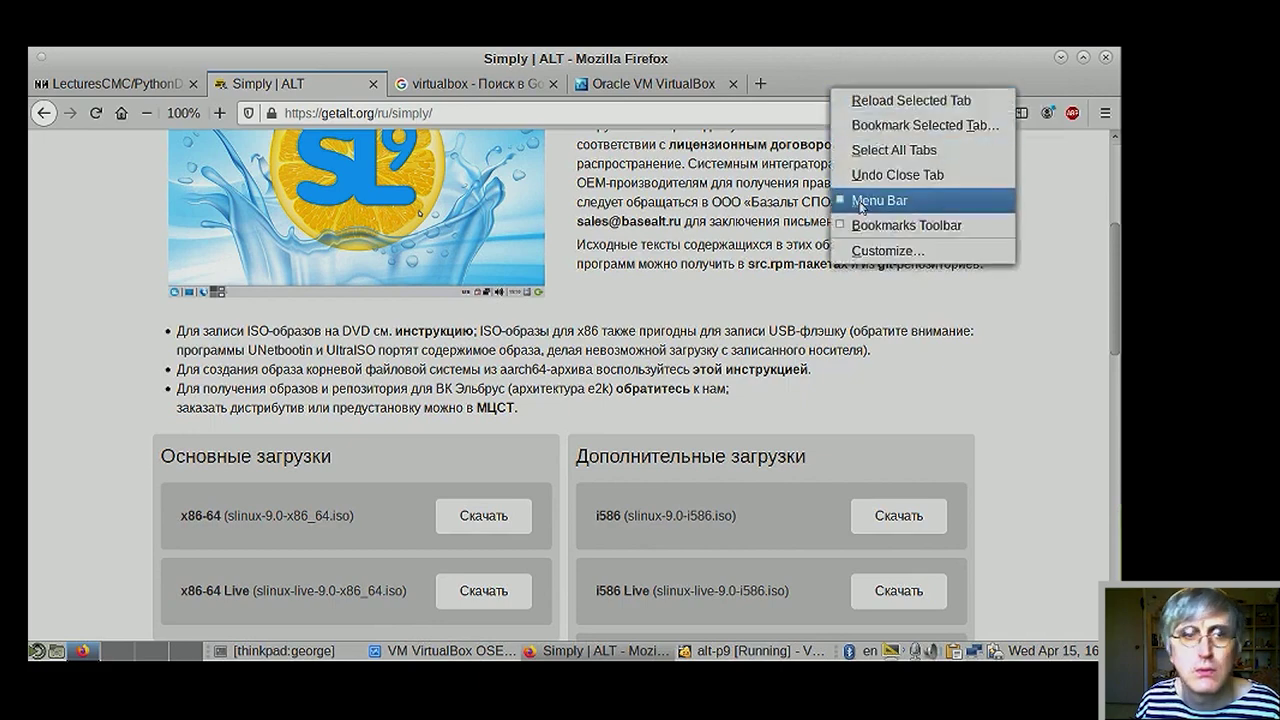
left_click(861, 201)
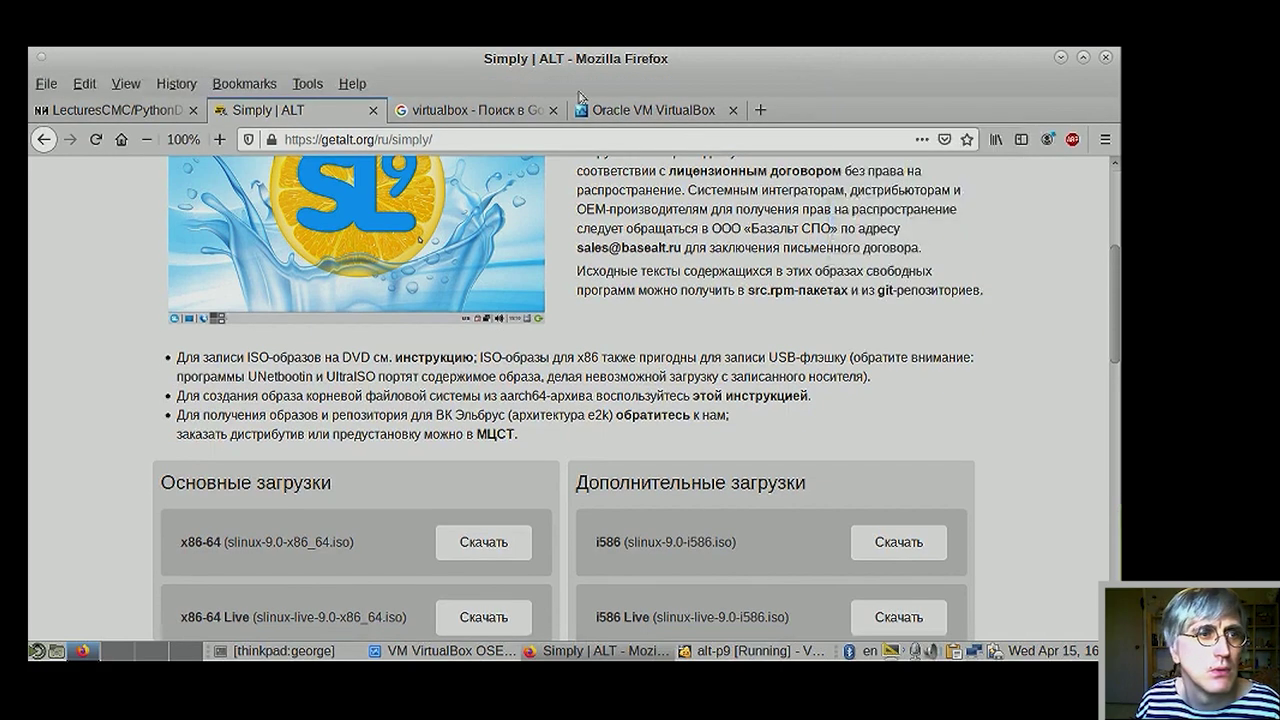
left_click(310, 88)
key("Escape")
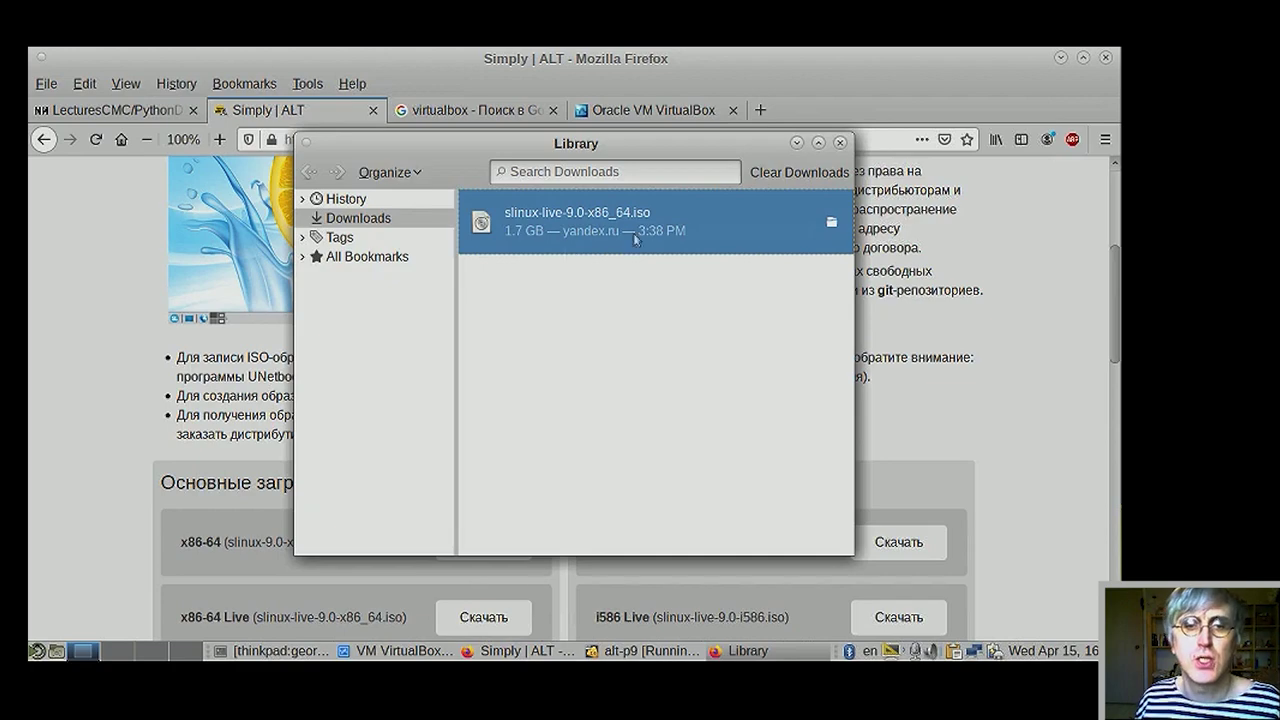
- Close the Downloads Library window, returning to getalt.org/ru/simply/
left_click(842, 144)
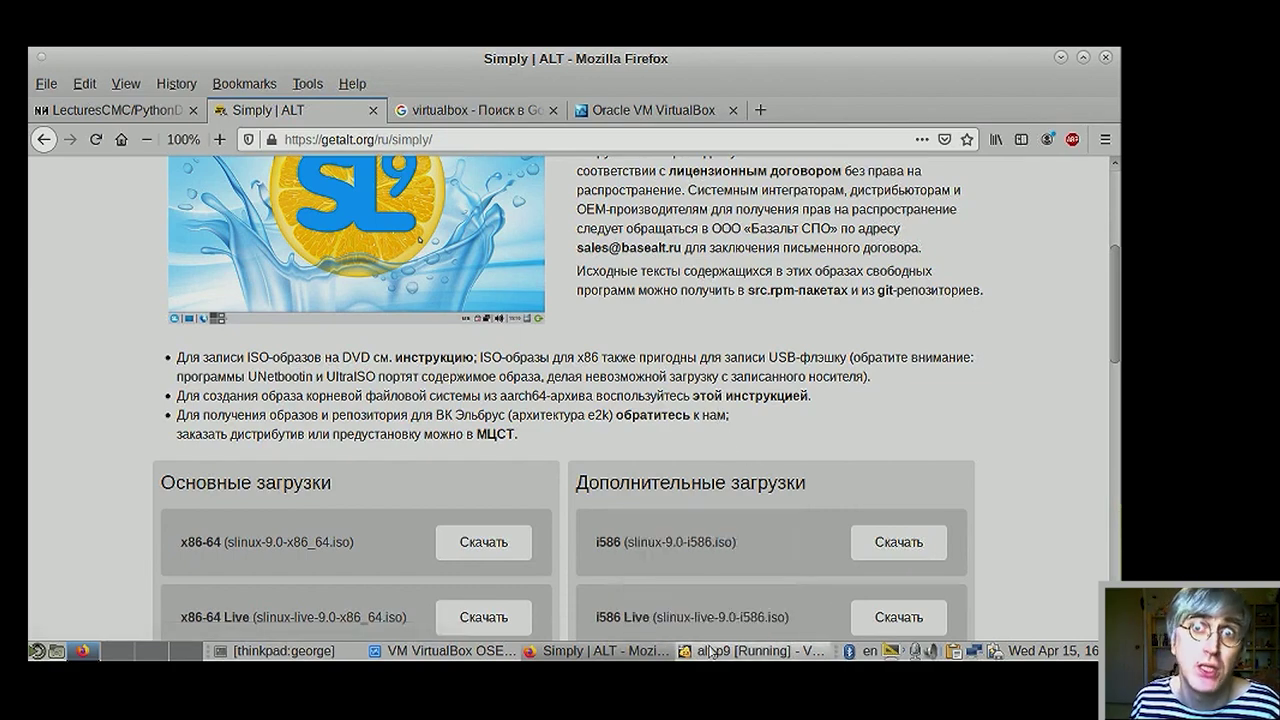
- Bring the running alt-p9 window in front of Firefox and toggle the guest's SL start menu open and closed
mouse_move(710, 652)
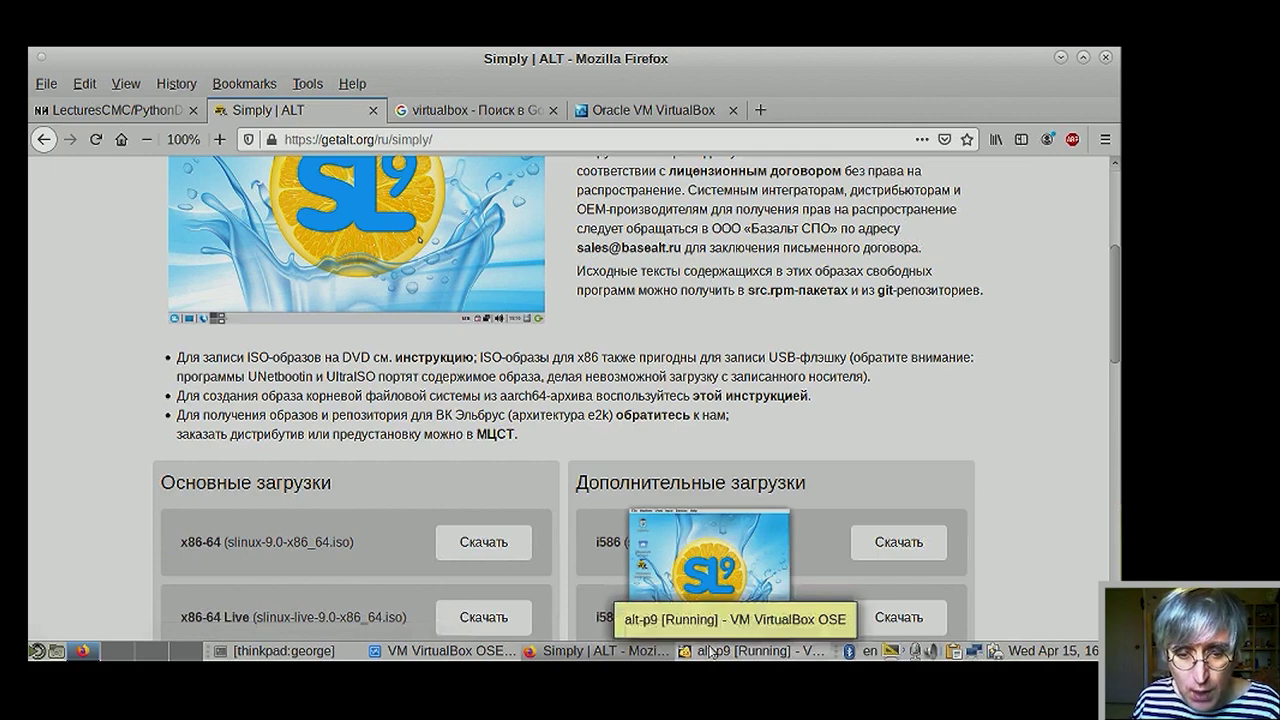
left_click(710, 652)
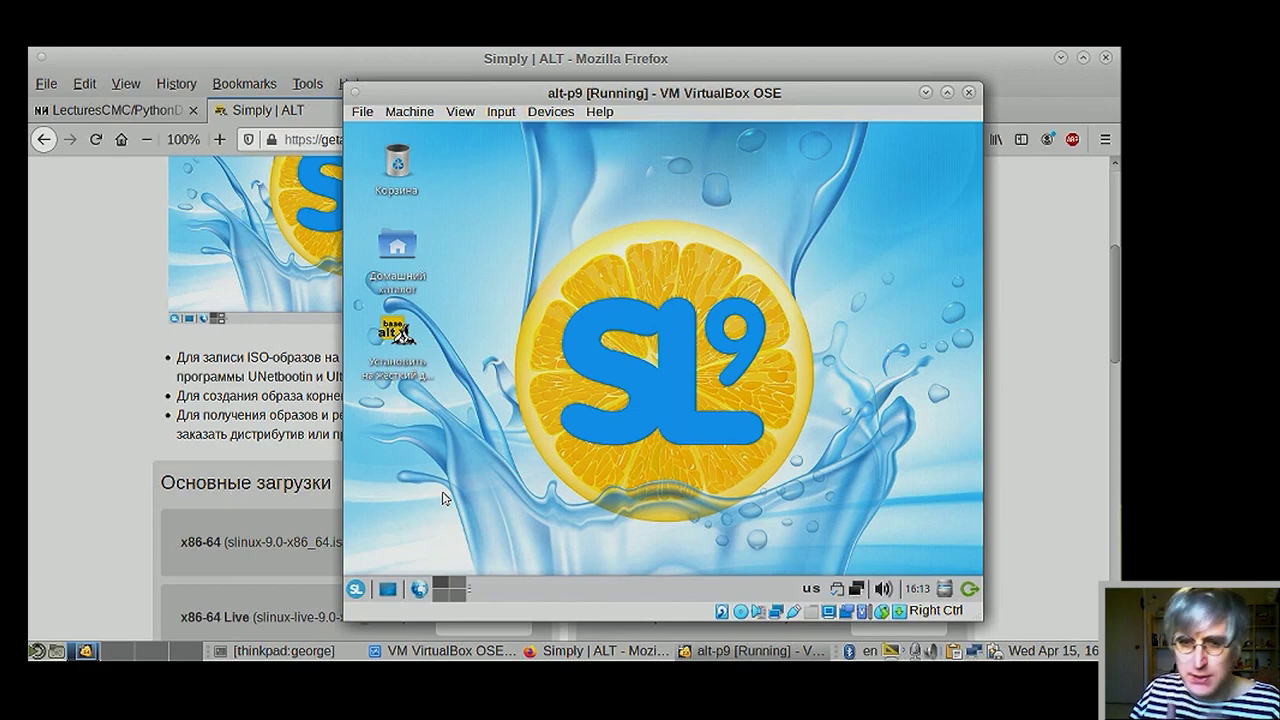
left_click(355, 589)
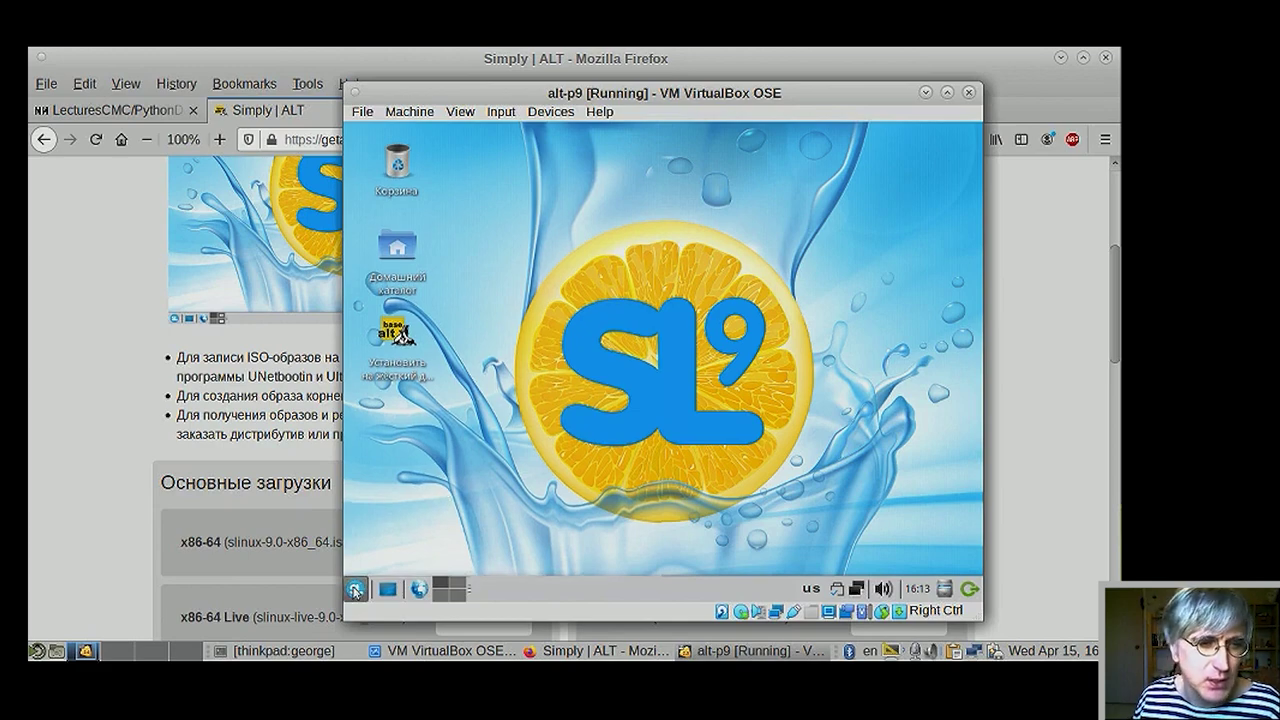
left_click(355, 589)
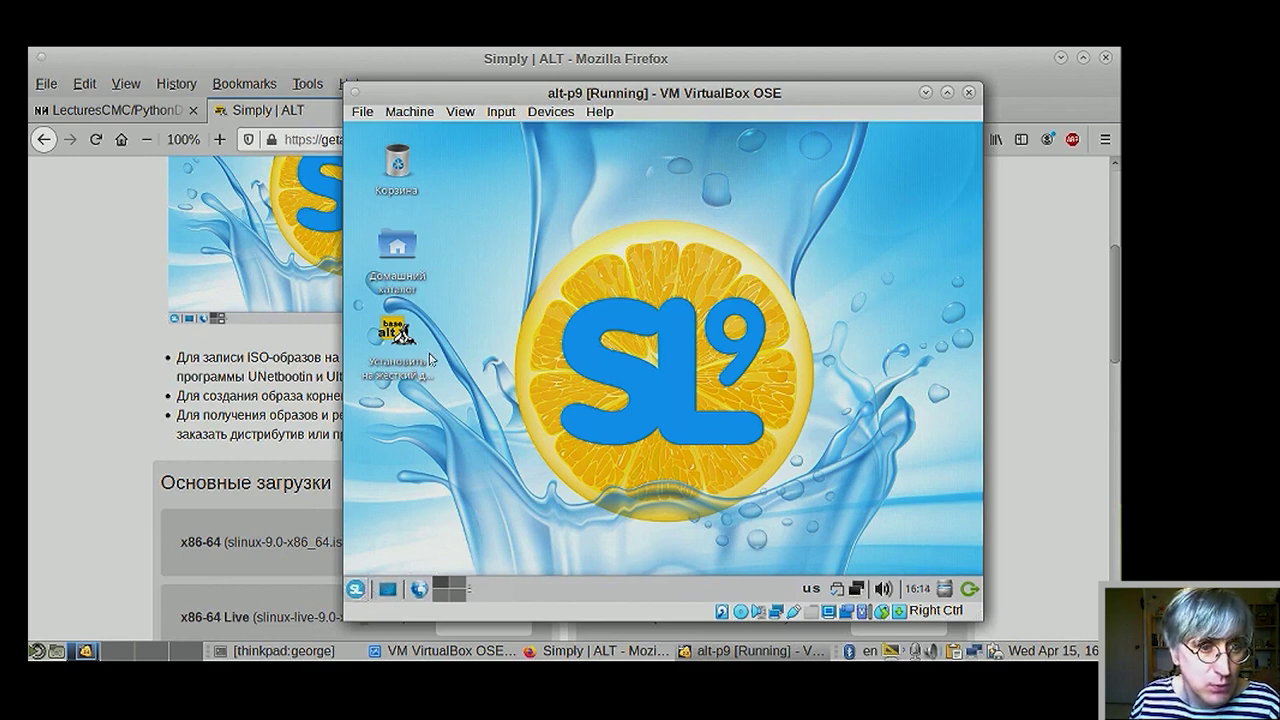
- Launch the 'Установить на жесткий диск' installer from the guest desktop
left_click_drag(436, 410, 363, 320)
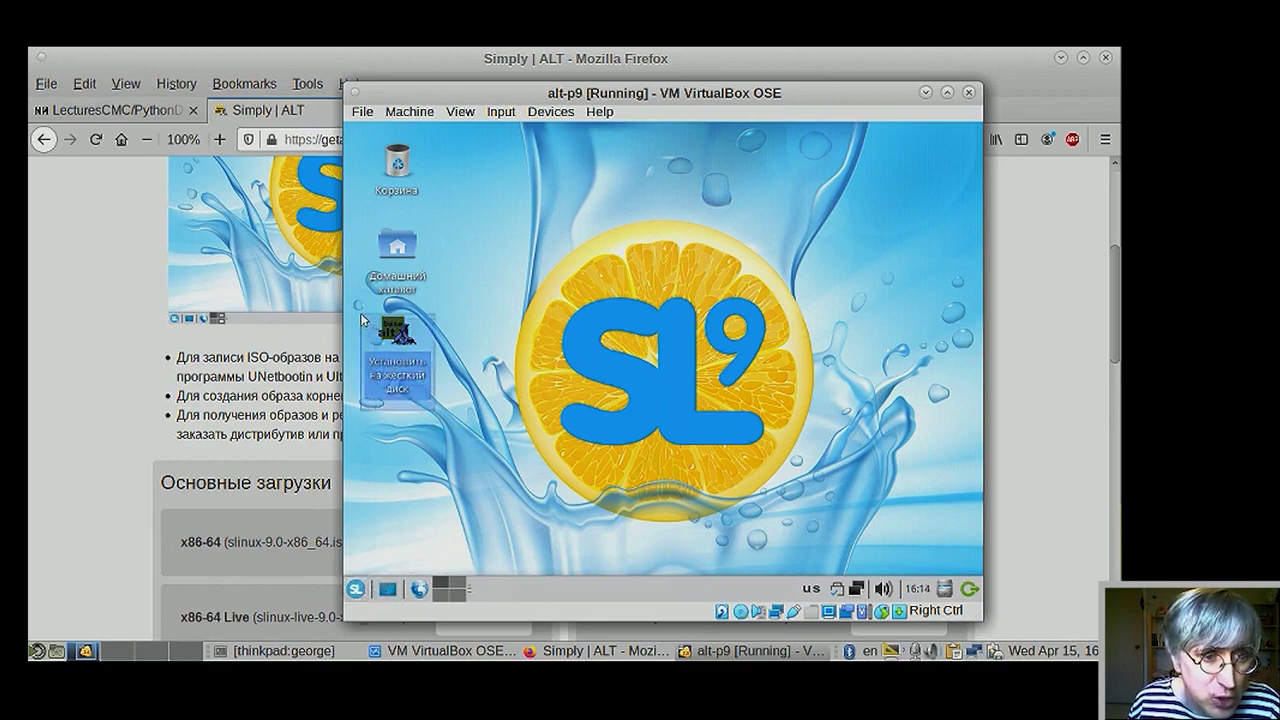
left_click(395, 333)
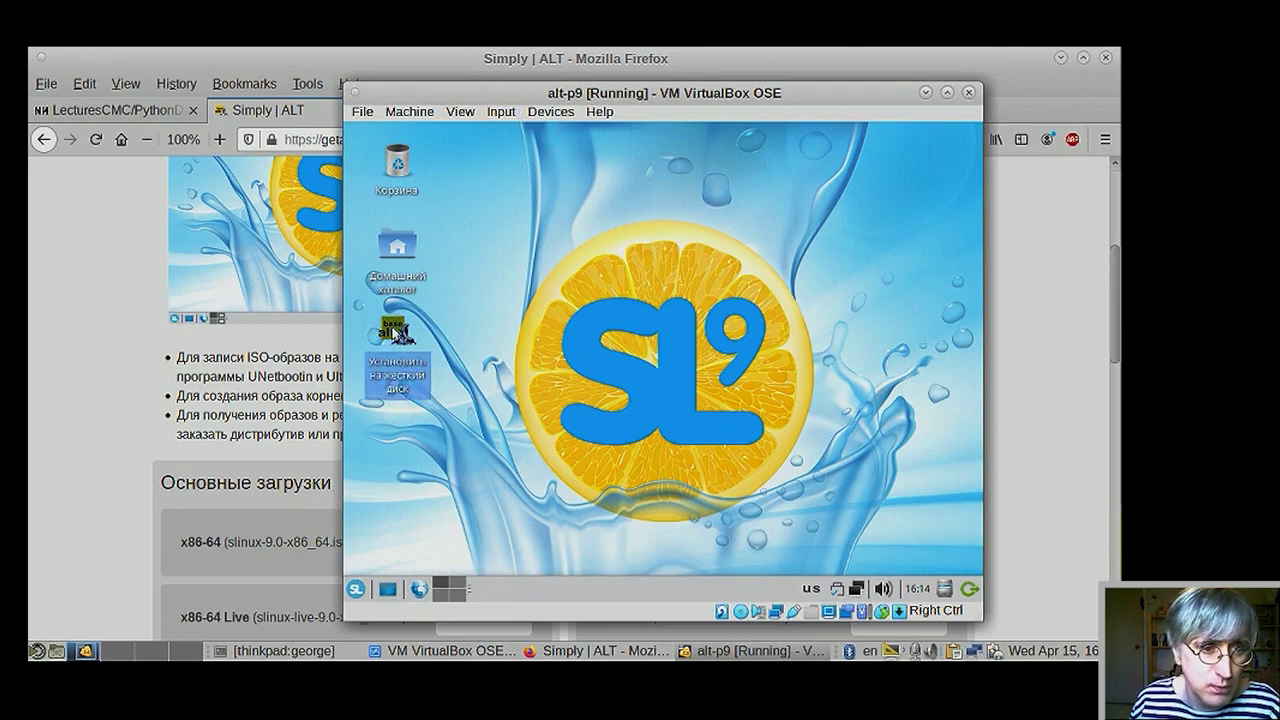
double_click(395, 333)
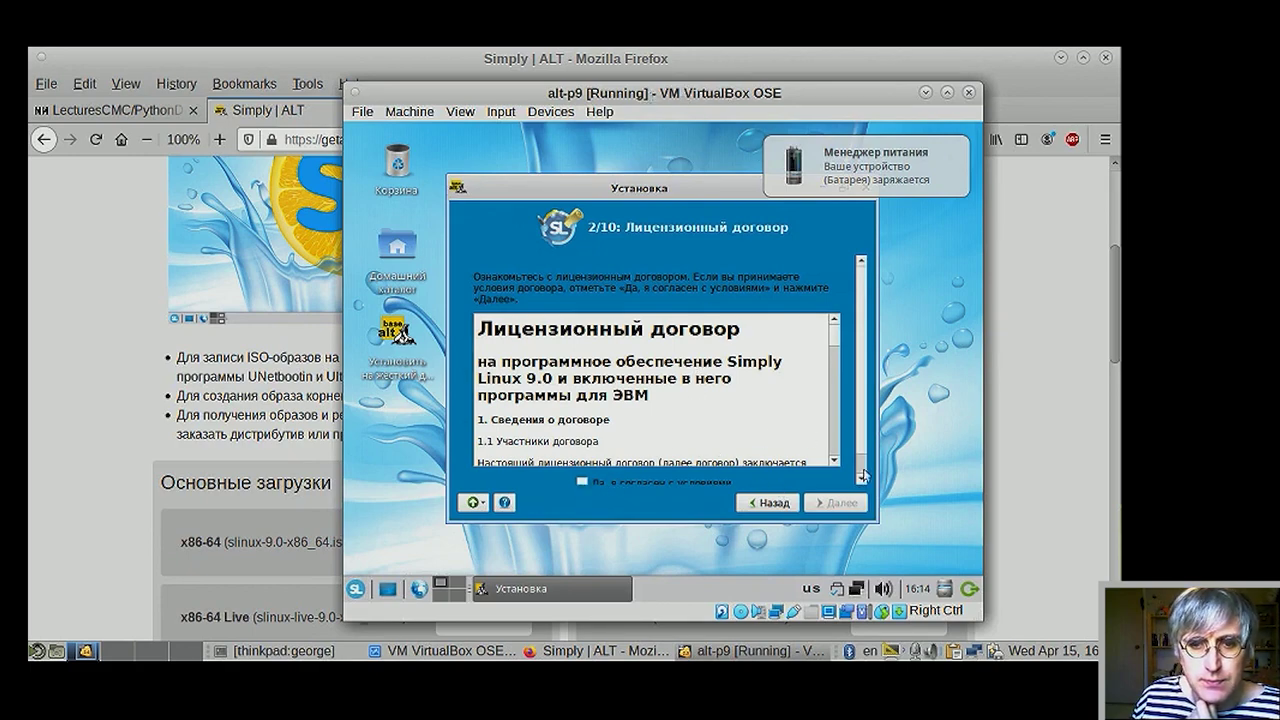
- Reposition the VM and installer windows and maximize the Установка window
left_click_drag(881, 526, 875, 565)
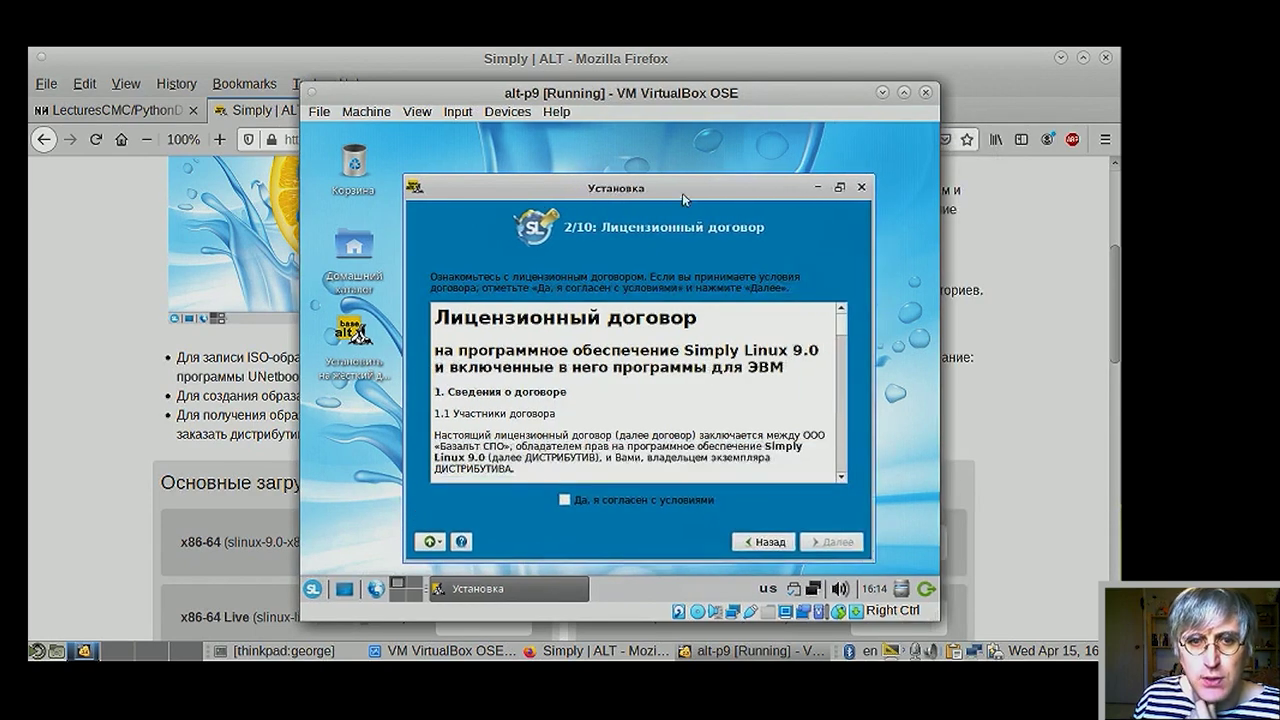
left_click_drag(686, 188, 660, 146)
left_click(815, 147)
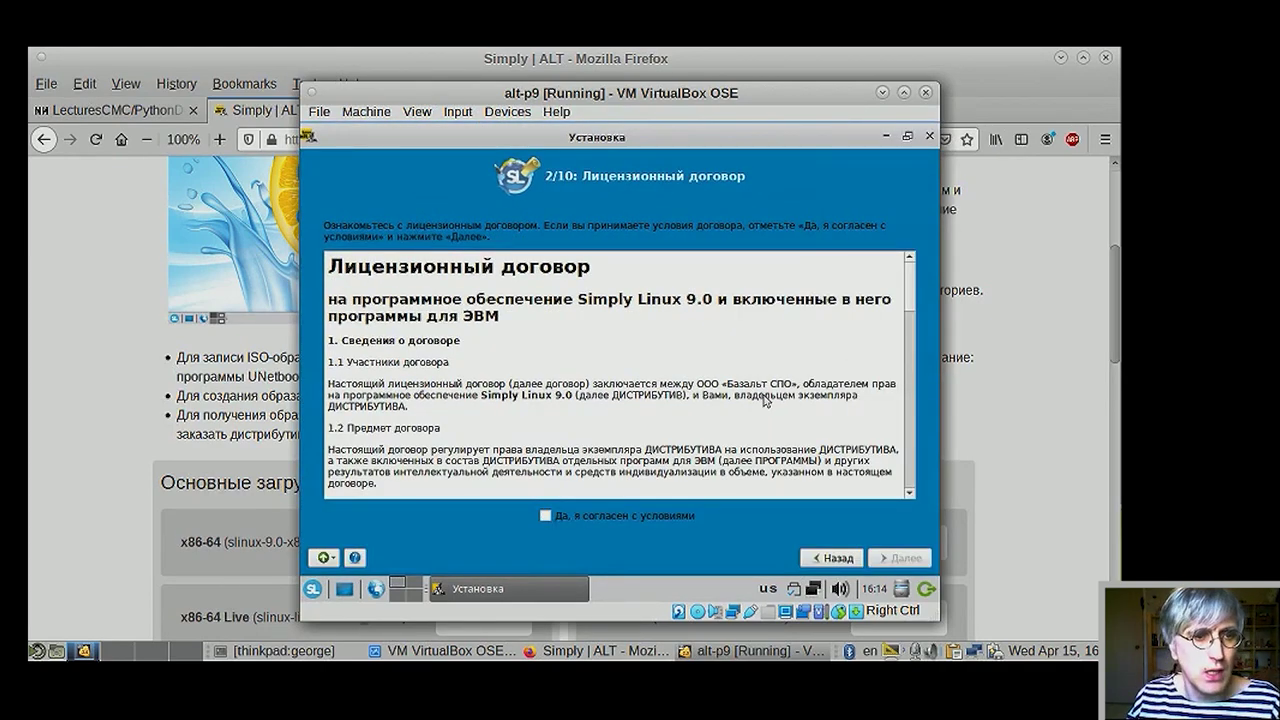
- Read through the licence text and tick 'Да, я согласен с условиями'
scroll(640, 357, "down", 1)
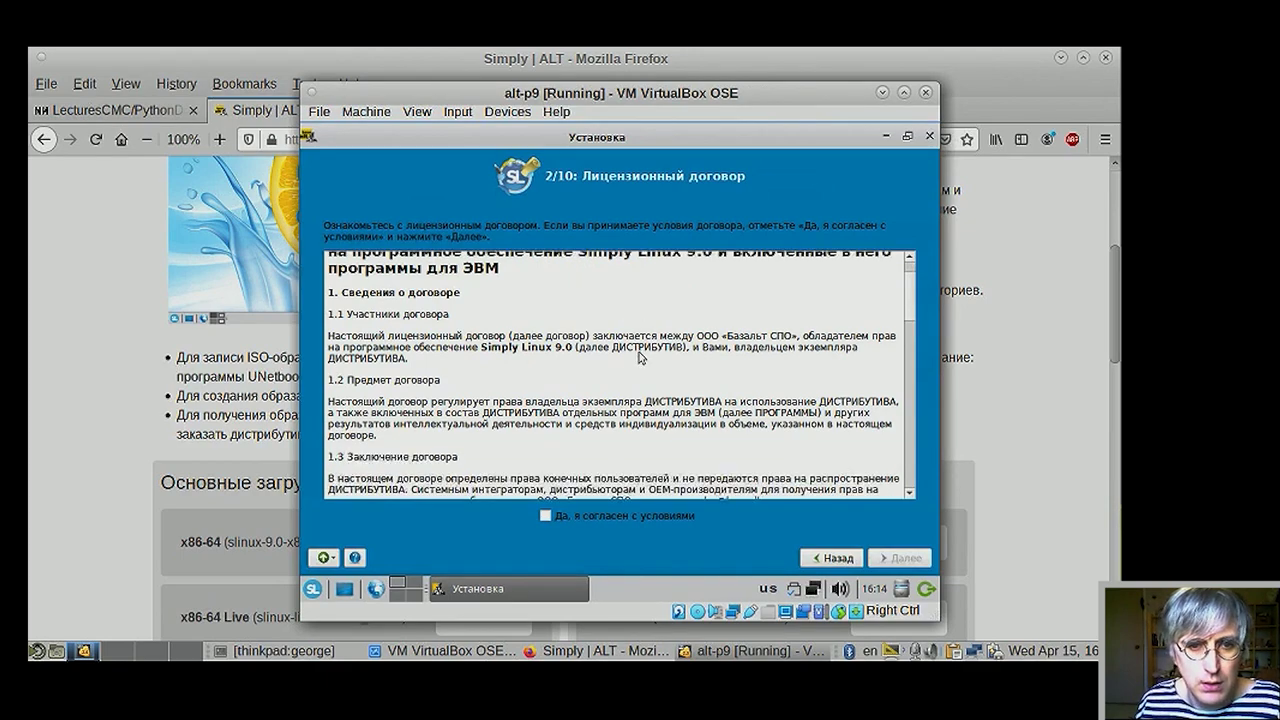
scroll(640, 357, "down", 1)
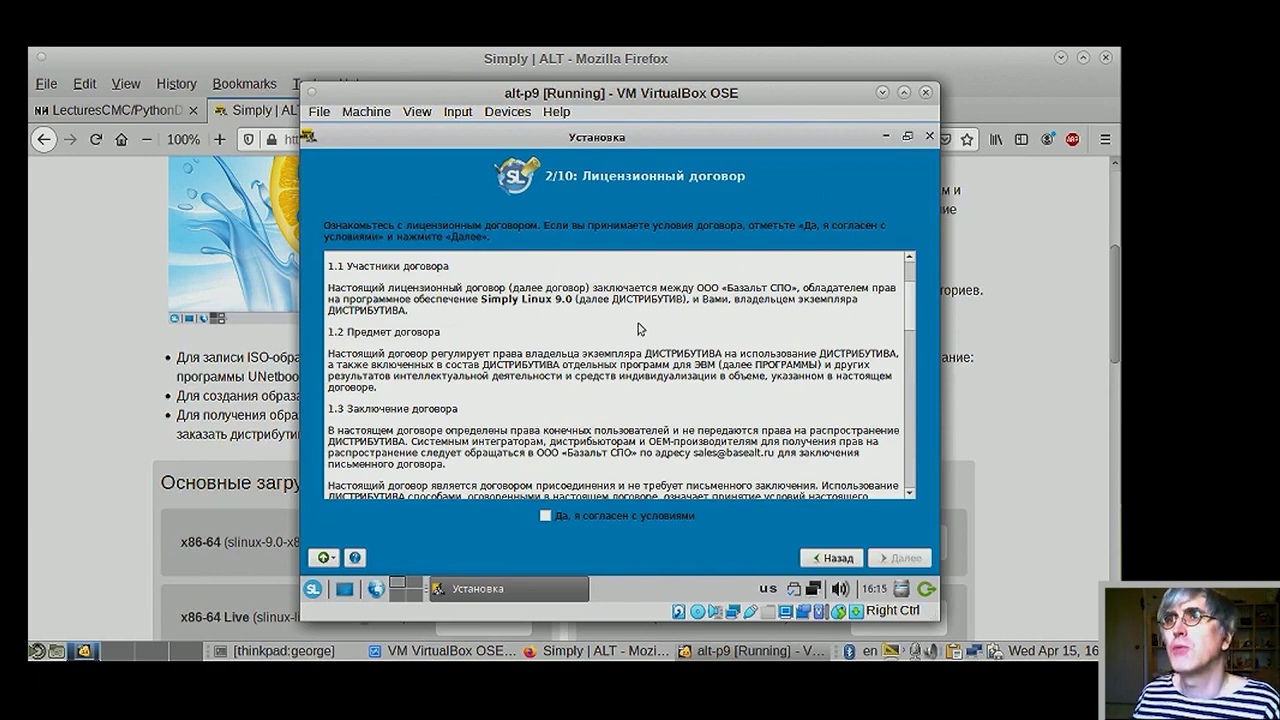
scroll(640, 330, "down", 1)
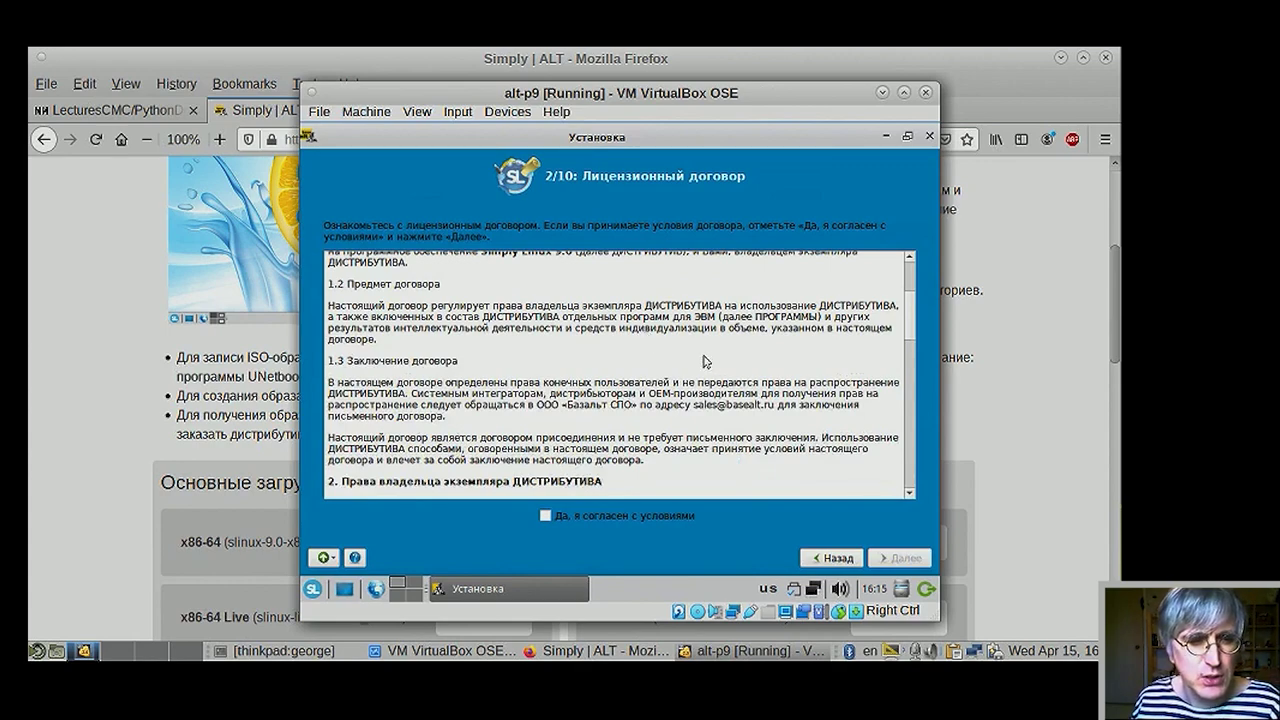
scroll(705, 364, "down", 5)
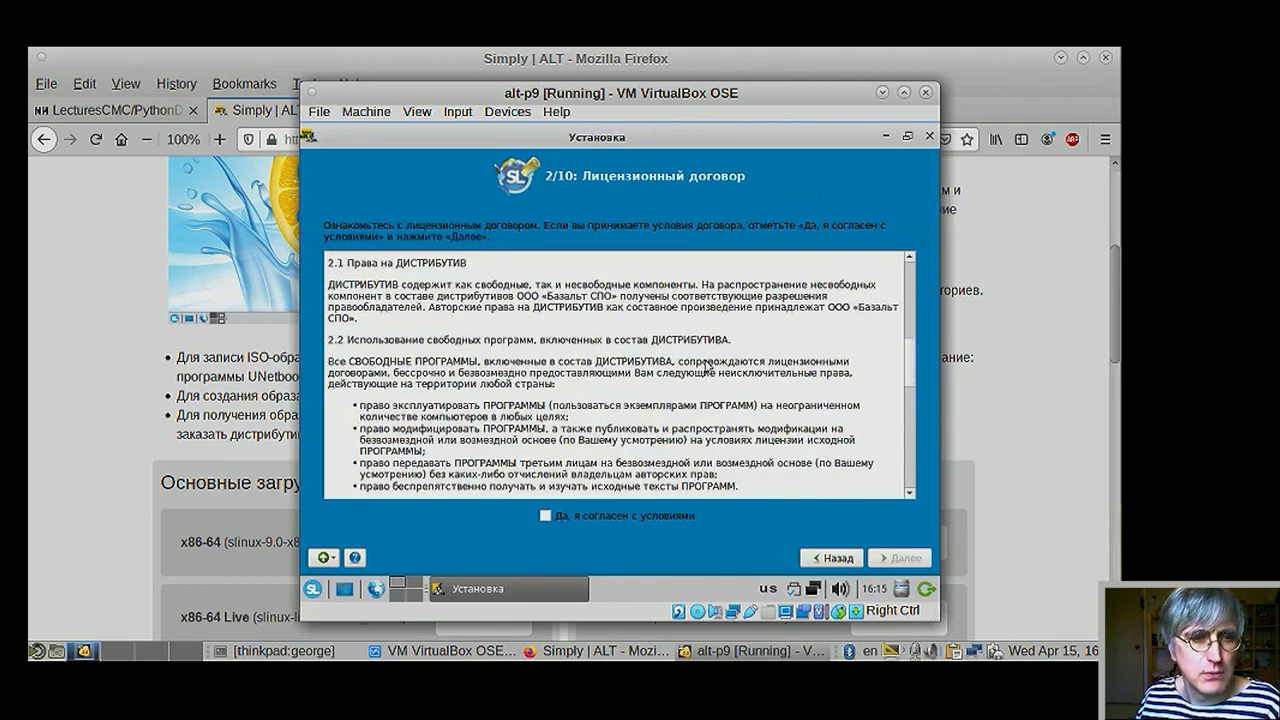
scroll(705, 364, "down", 10)
scroll(707, 367, "up", 5)
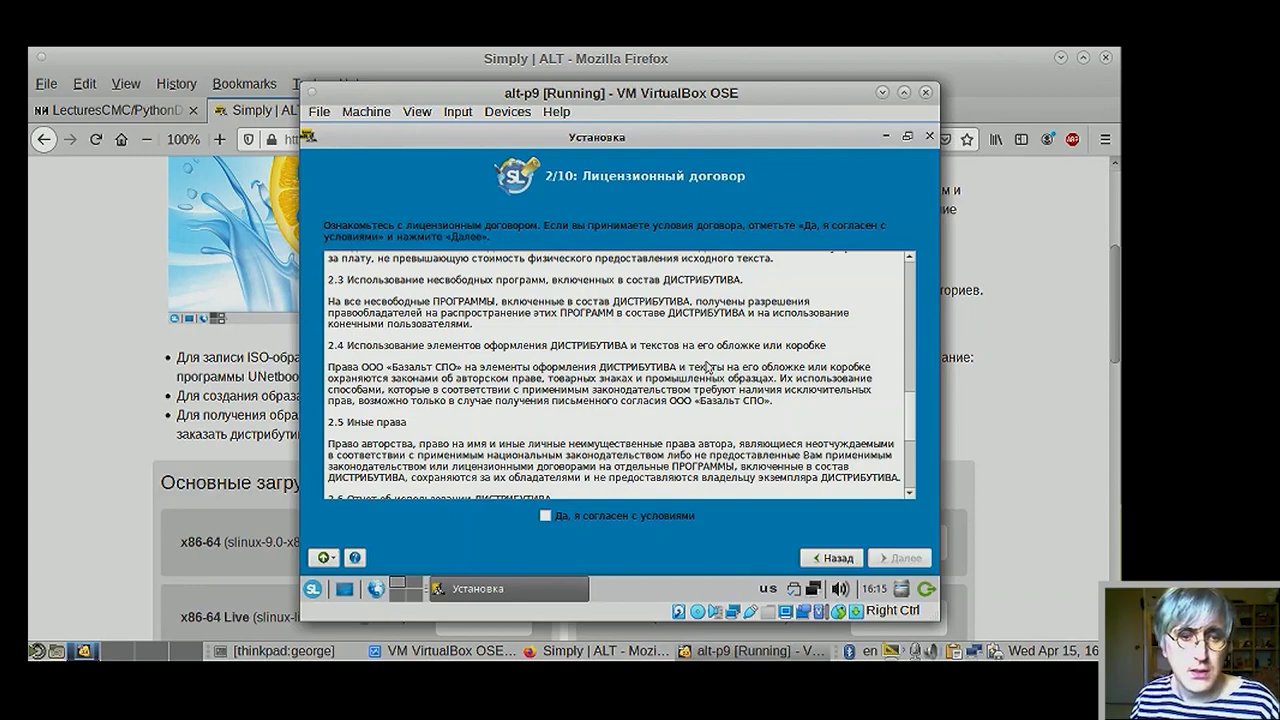
scroll(820, 404, "up", 1)
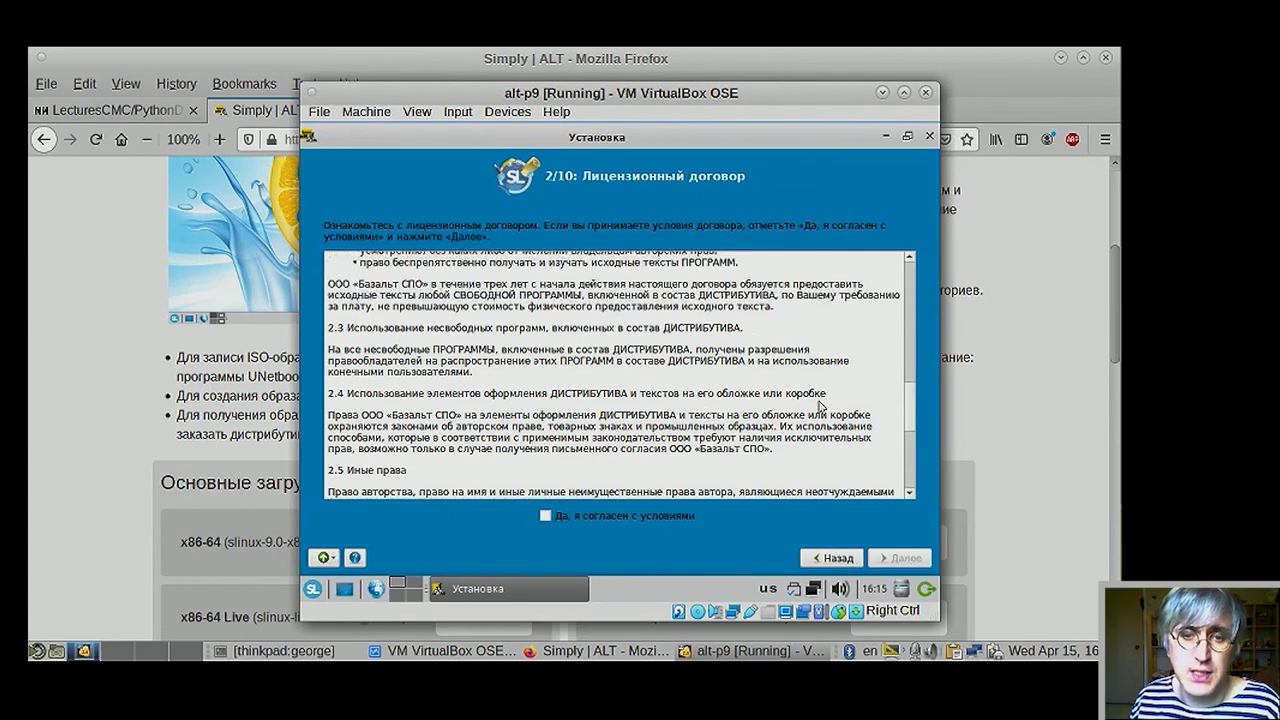
scroll(820, 404, "up", 2)
scroll(790, 398, "up", 2)
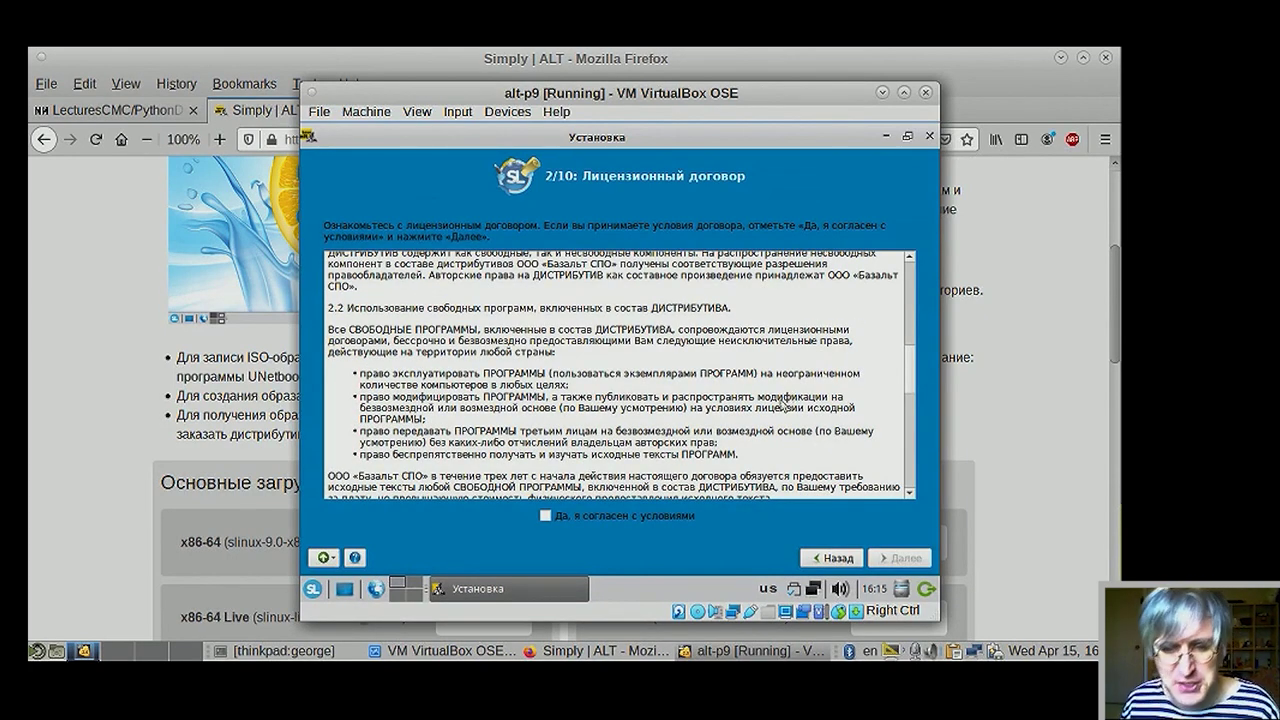
left_click(645, 514)
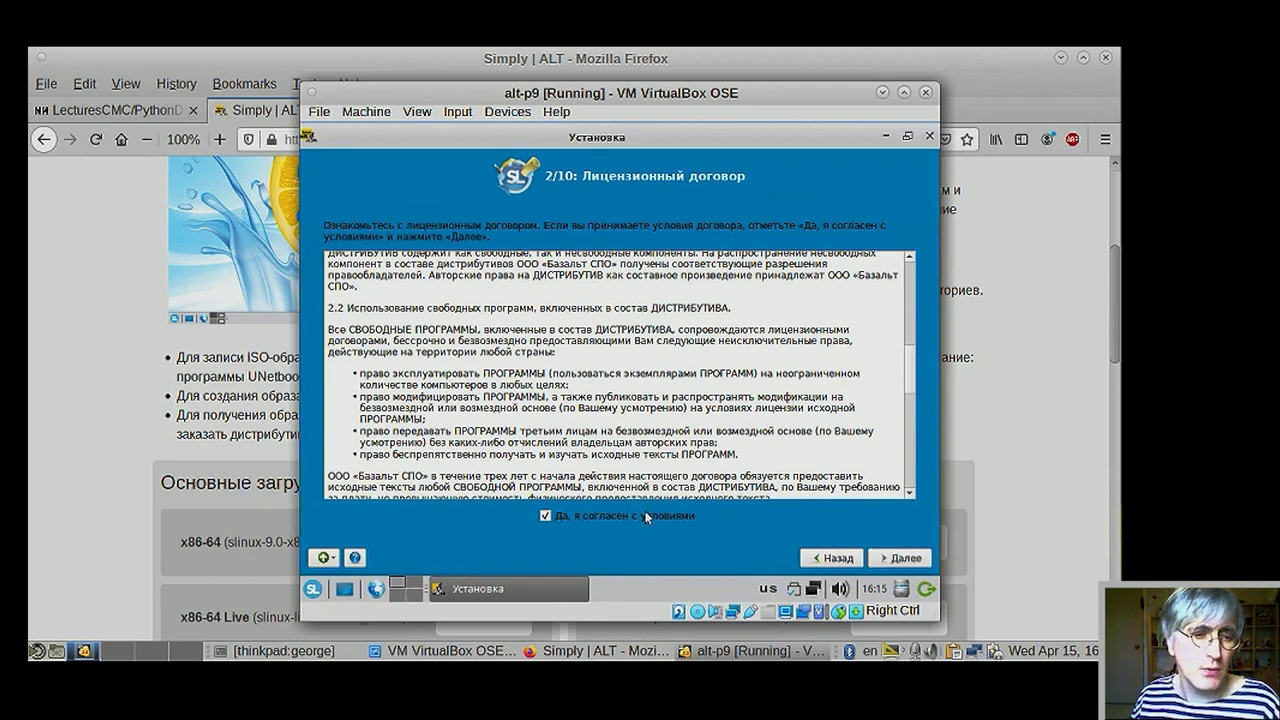
- Continue past the licence page and keep the Россия/Москва date and time settings
left_click(901, 558)
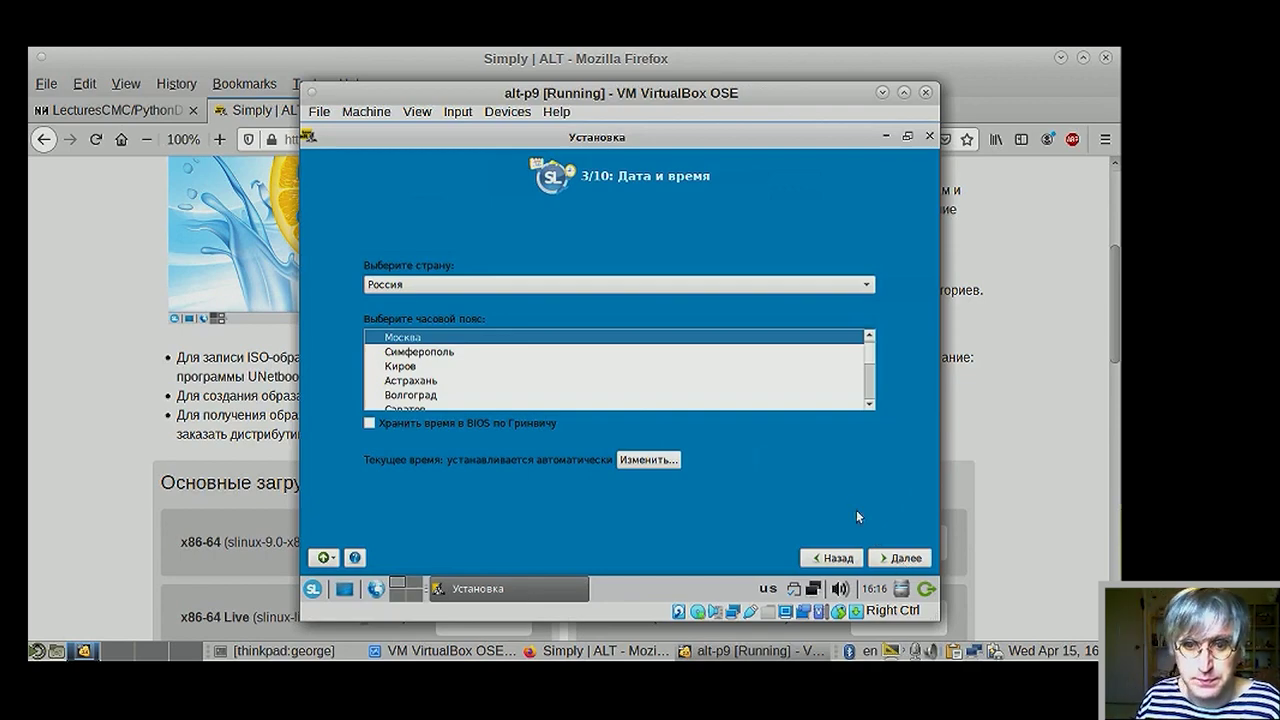
key("Return")
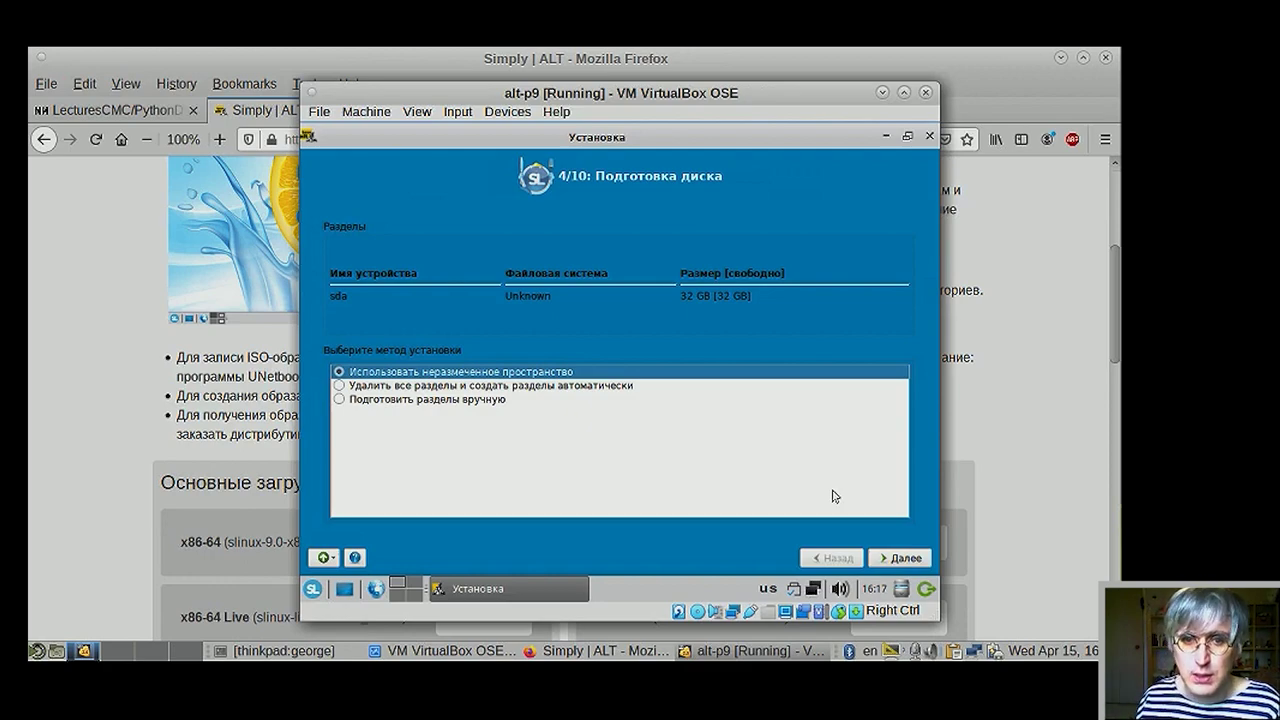
- Choose automatic partitioning of sda and confirm the Предупреждение partition-deletion warning
left_click(478, 386)
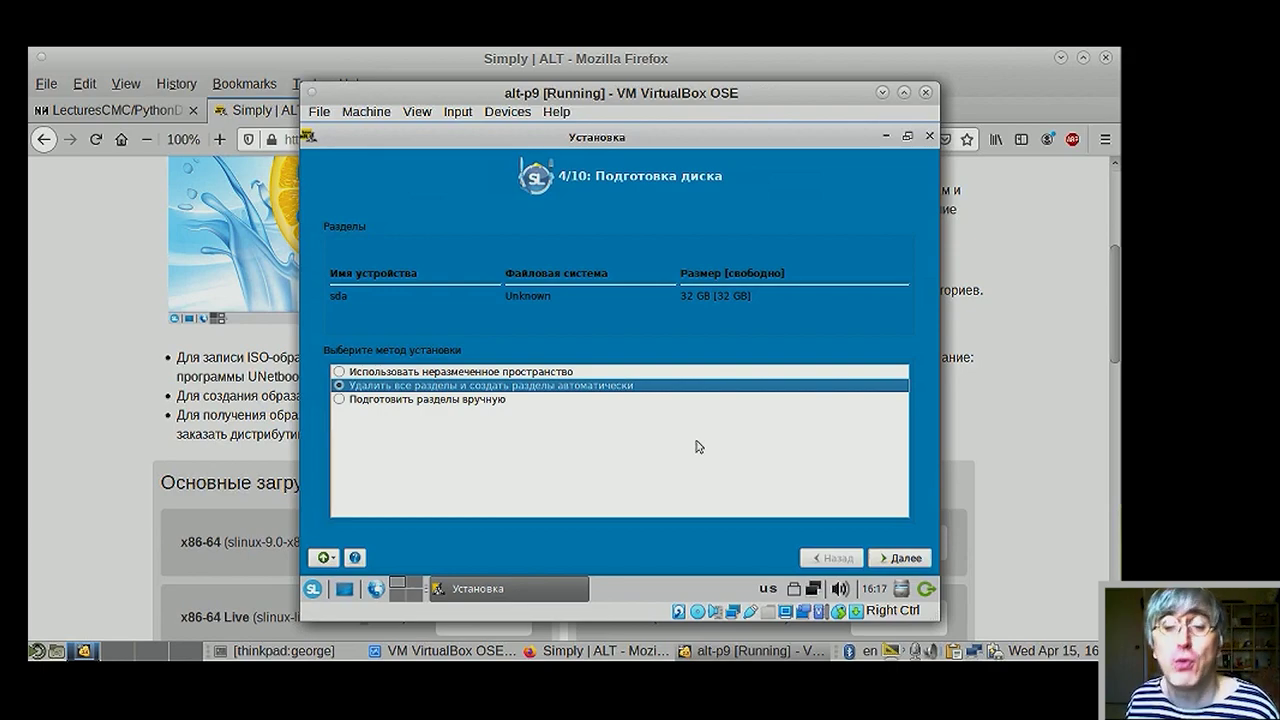
left_click(898, 557)
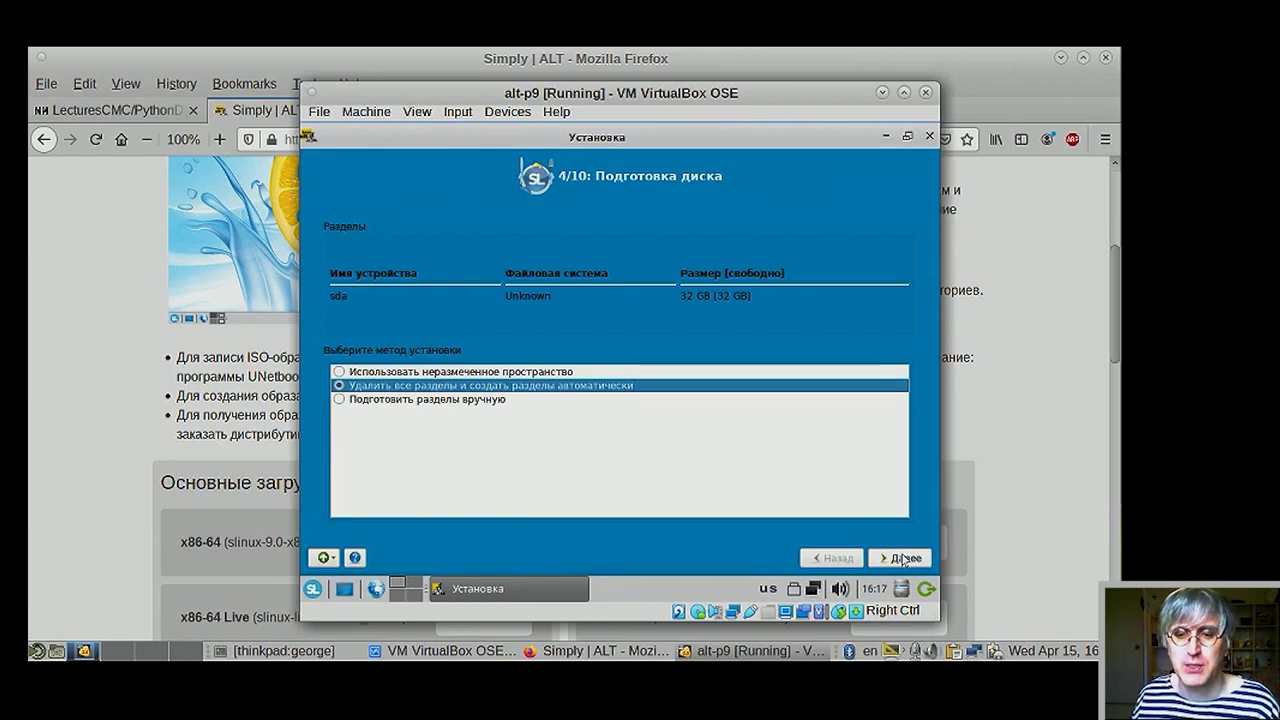
left_click(600, 399)
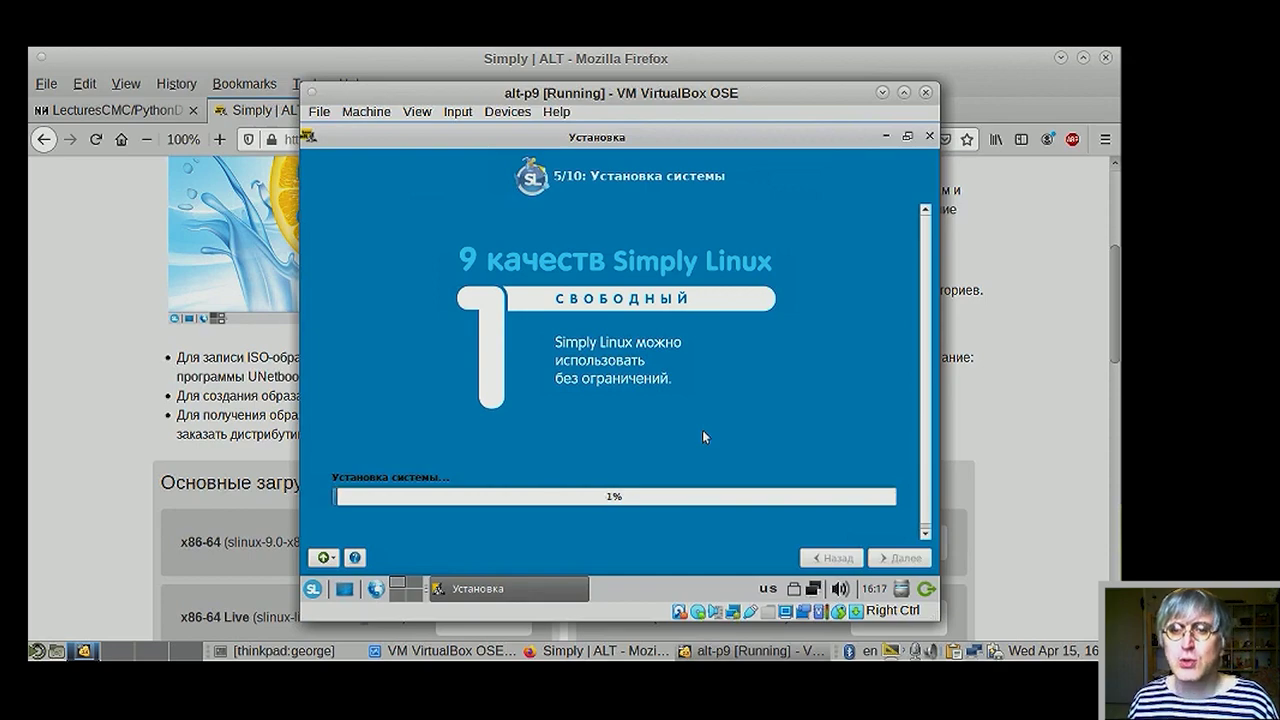
- Enlarge and reposition the alt-p9 VM window, then minimize the guest installer to show the live desktop
left_click(903, 92)
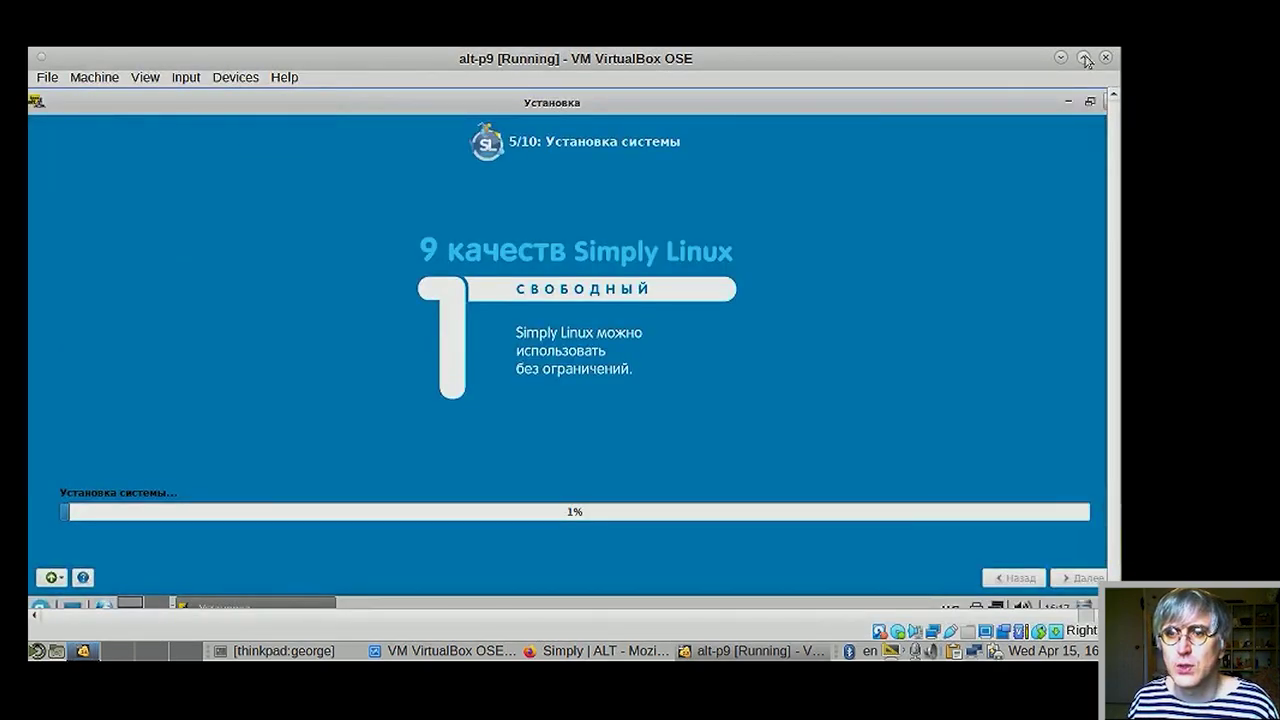
left_click(1083, 58)
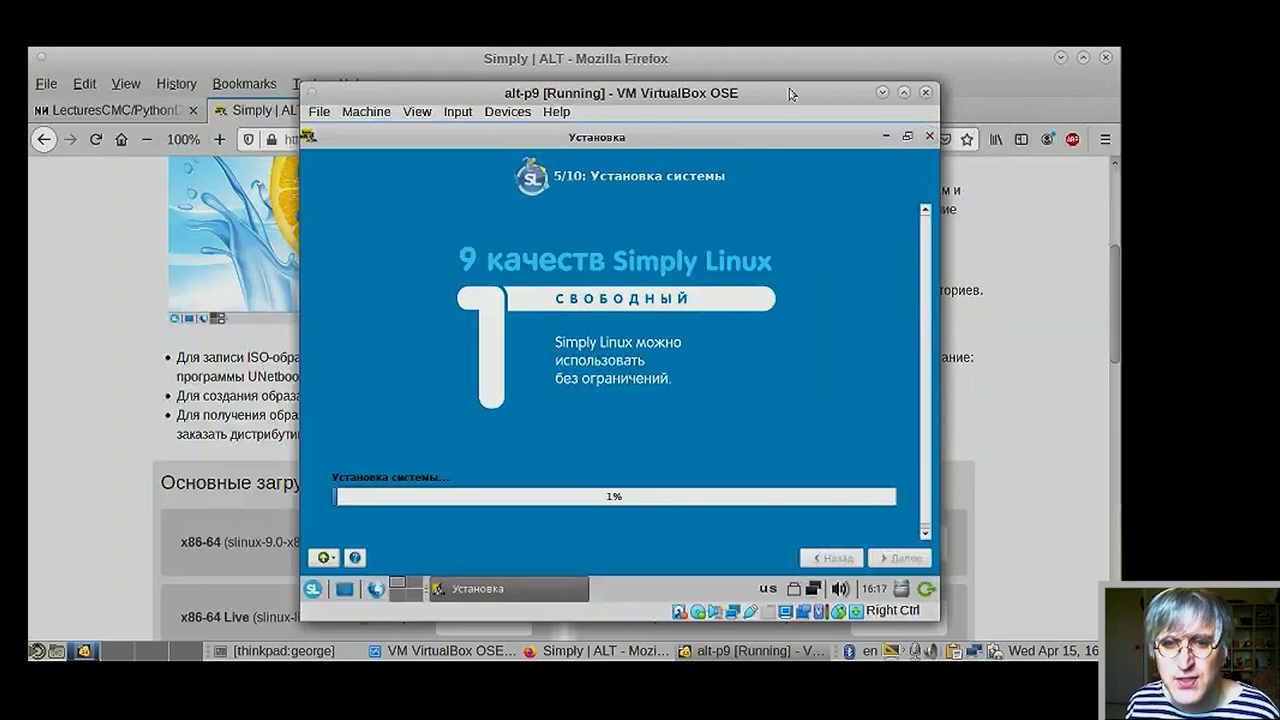
left_click_drag(785, 98, 791, 62)
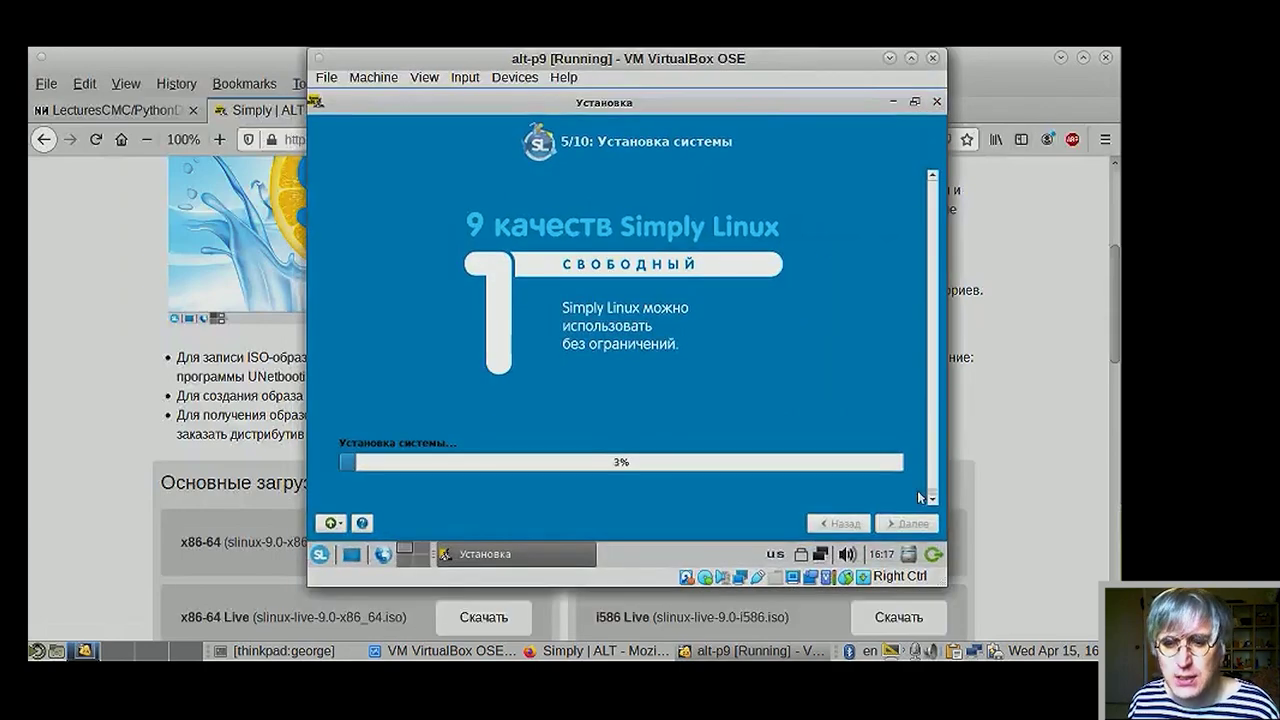
left_click_drag(945, 587, 968, 621)
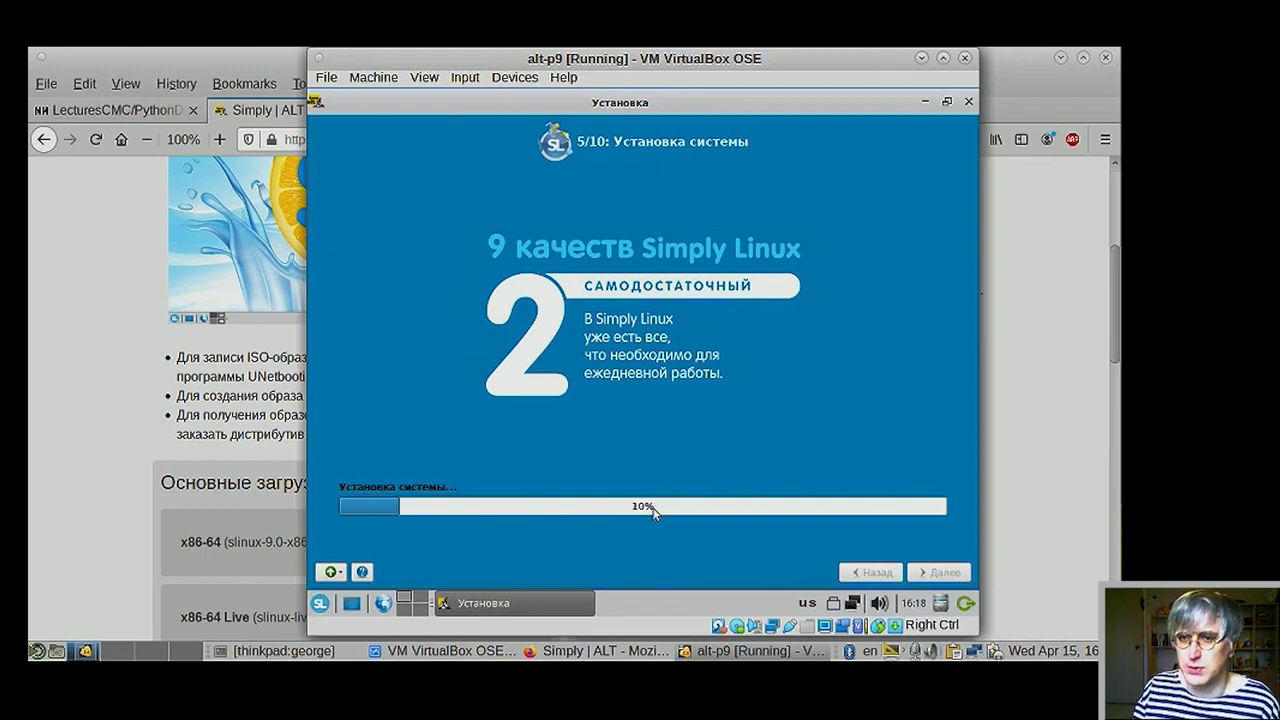
left_click(924, 101)
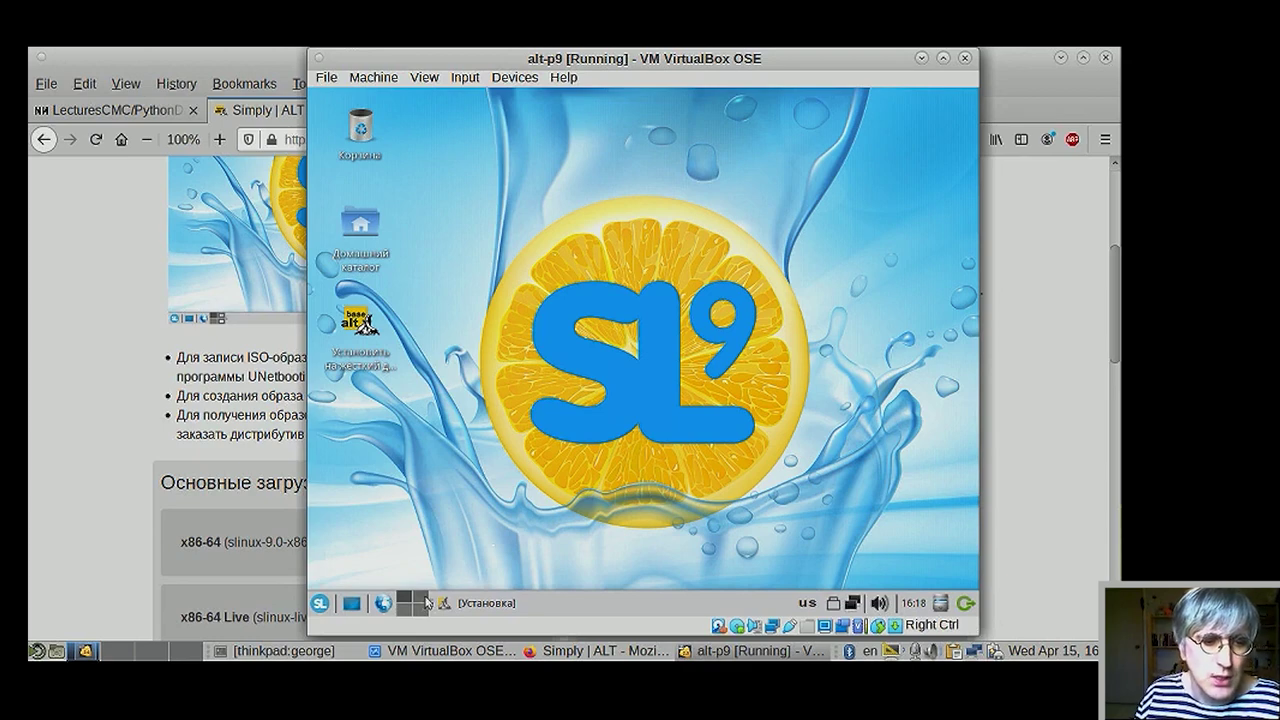
- Switch the guest to another workspace and raise Firefox on the getalt.org/ru/simply/ downloads page
left_click(424, 604)
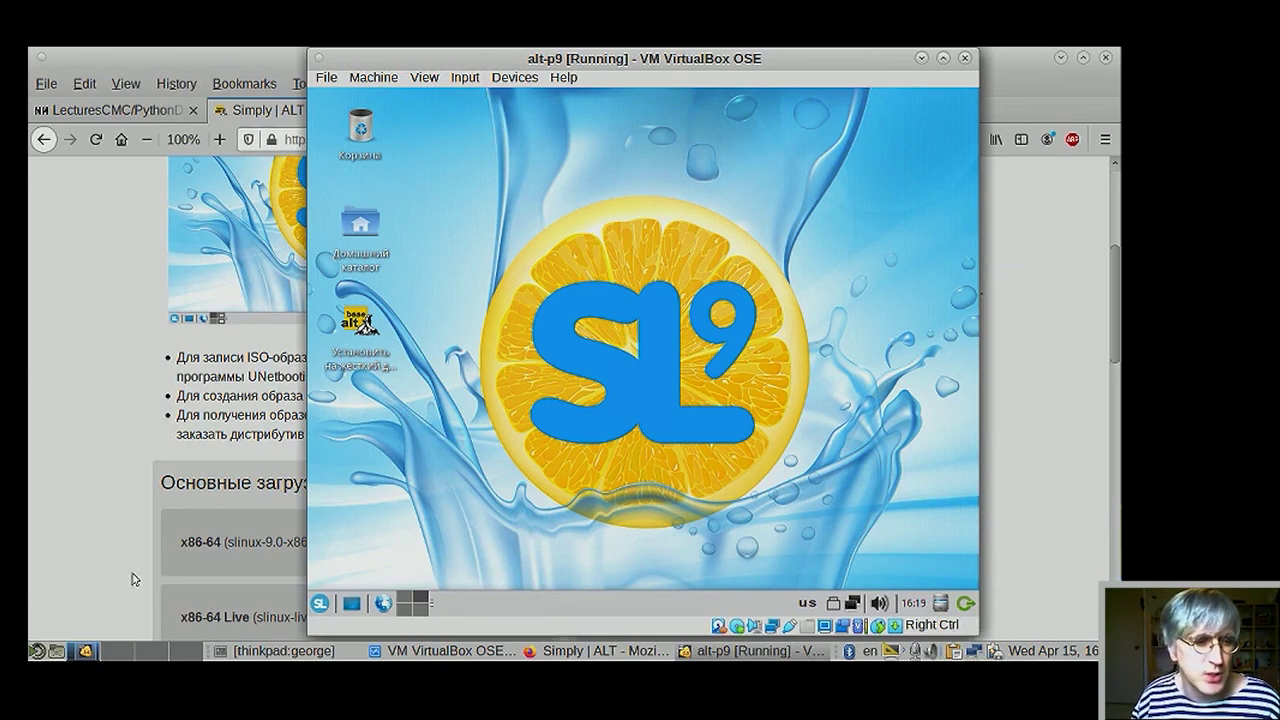
left_click(134, 634)
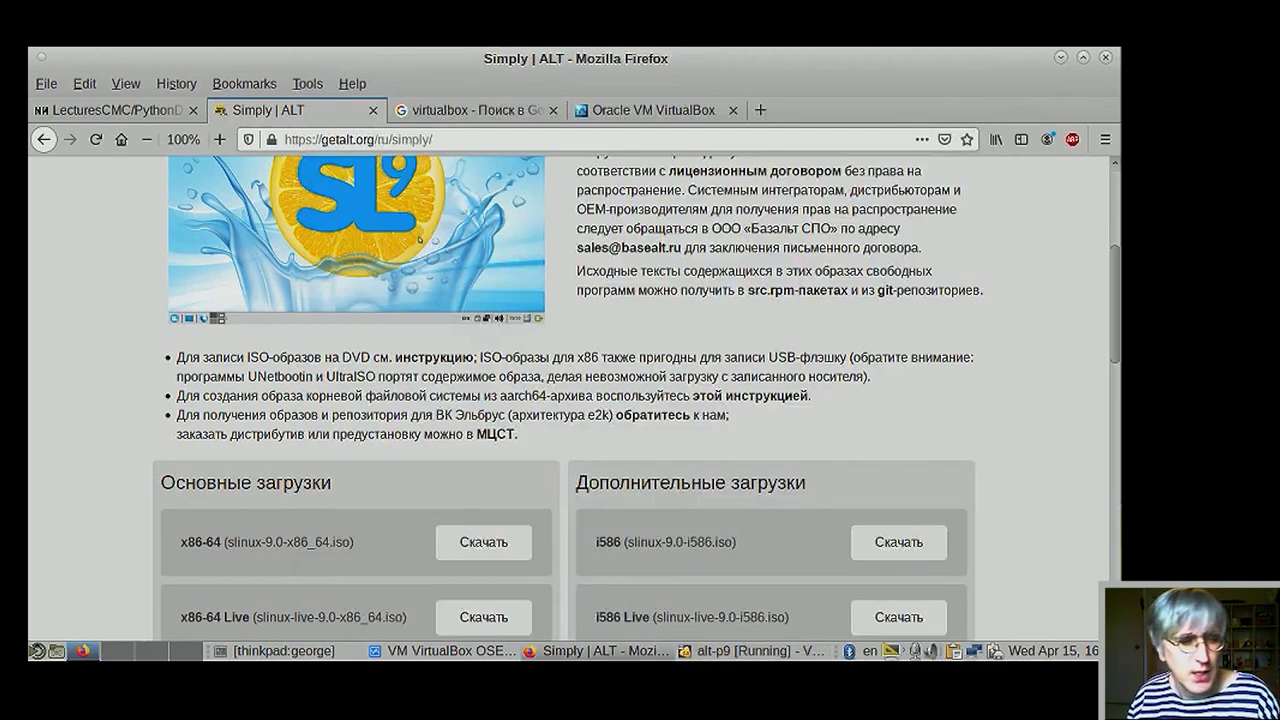
- Cycle through the host workspaces, ending on the empty second workspace
left_click(151, 651)
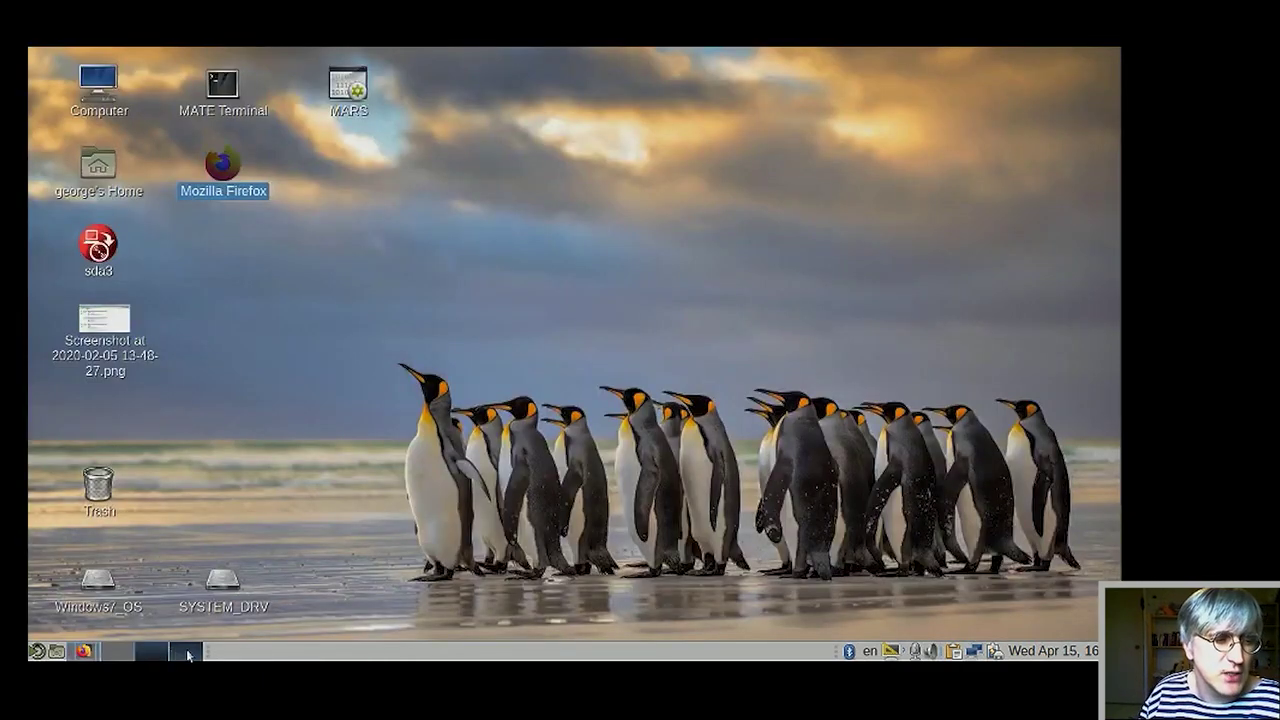
left_click(117, 651)
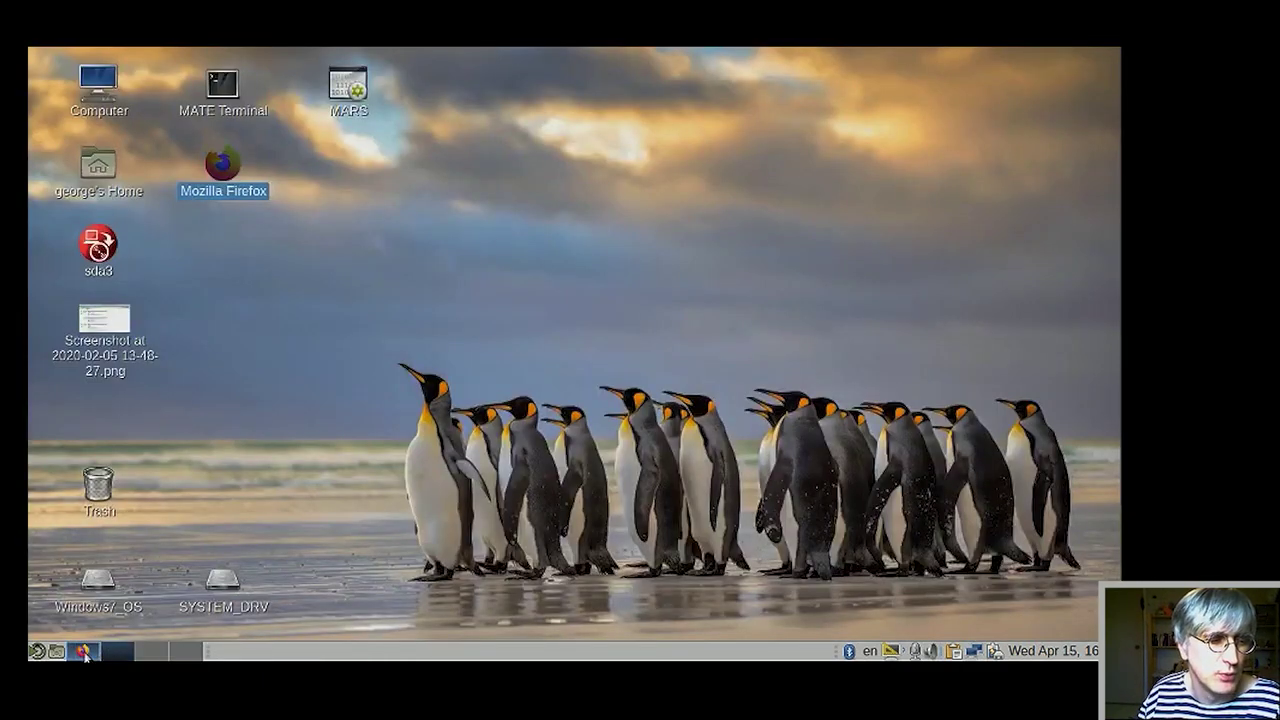
left_click(85, 655)
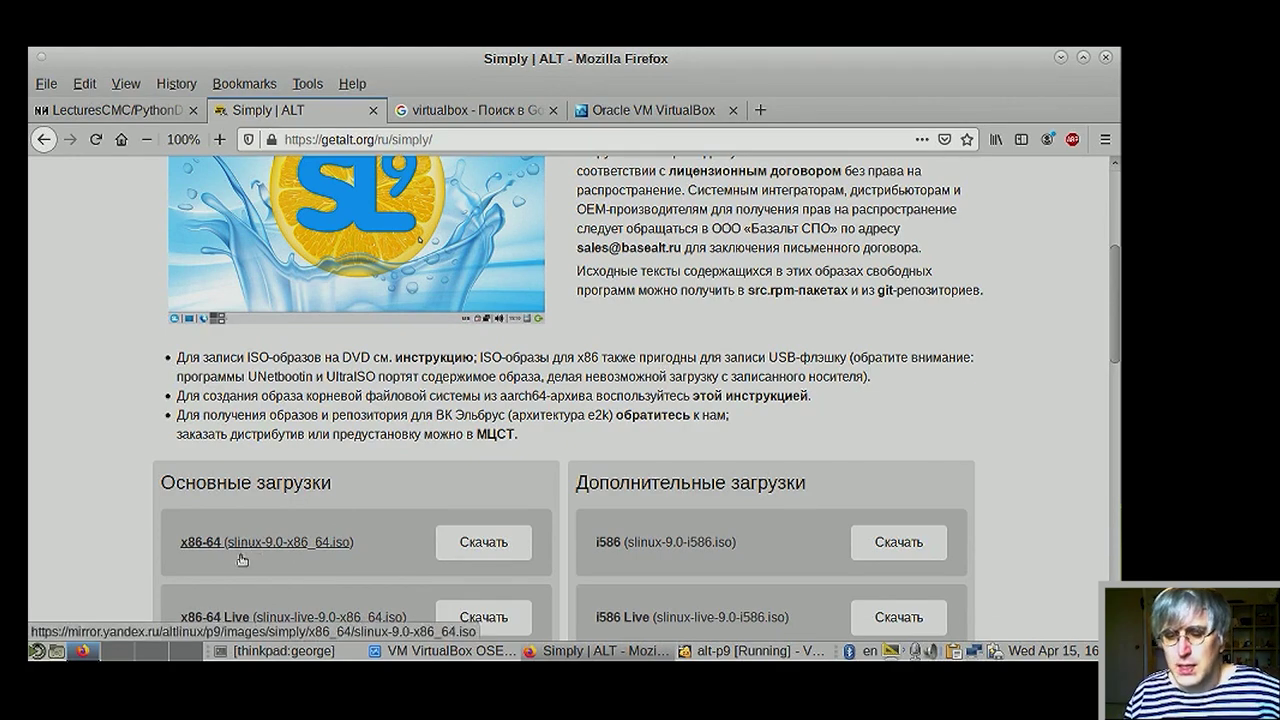
left_click(152, 651)
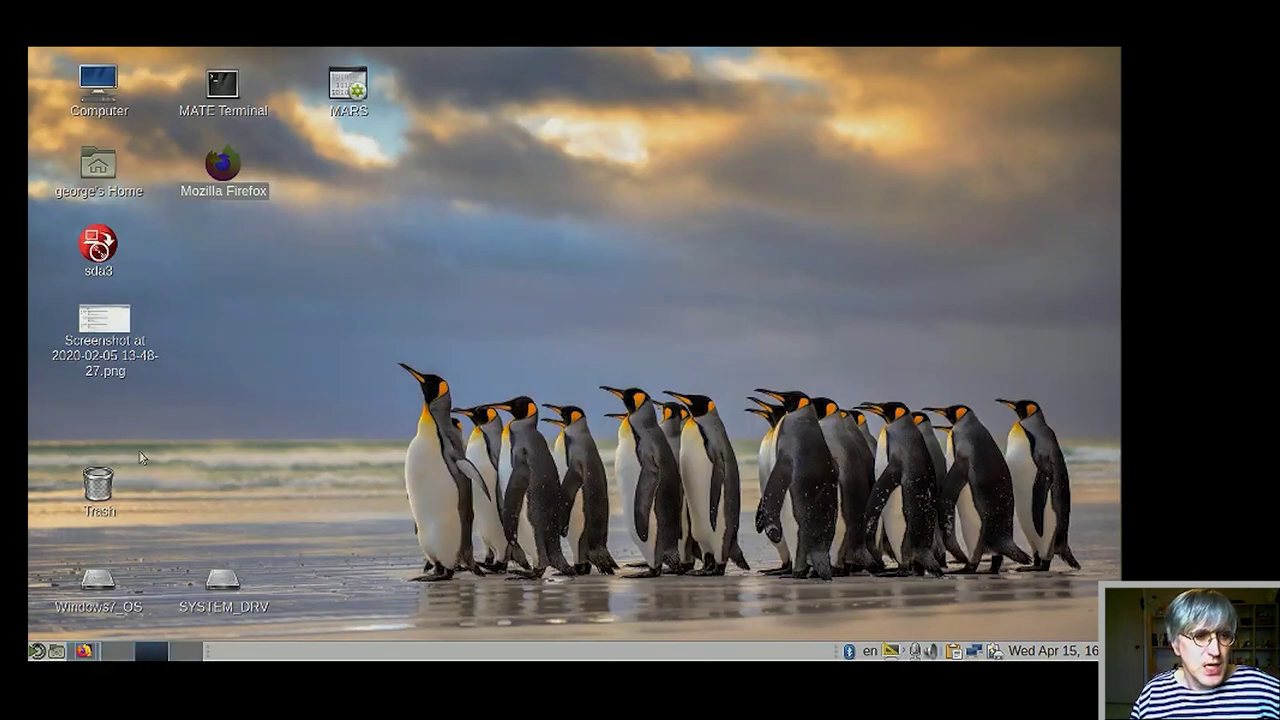
- Launch MATE Terminal from its desktop icon on workspace 2
left_click(224, 90)
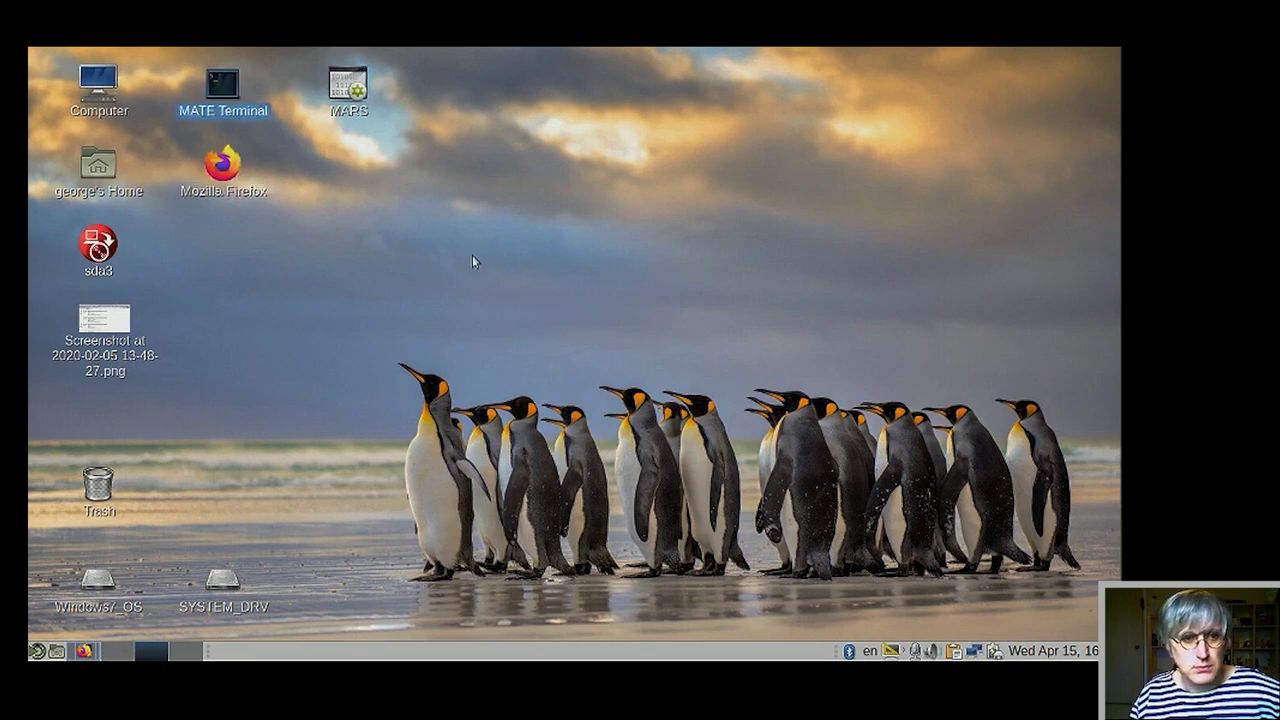
left_click(250, 450)
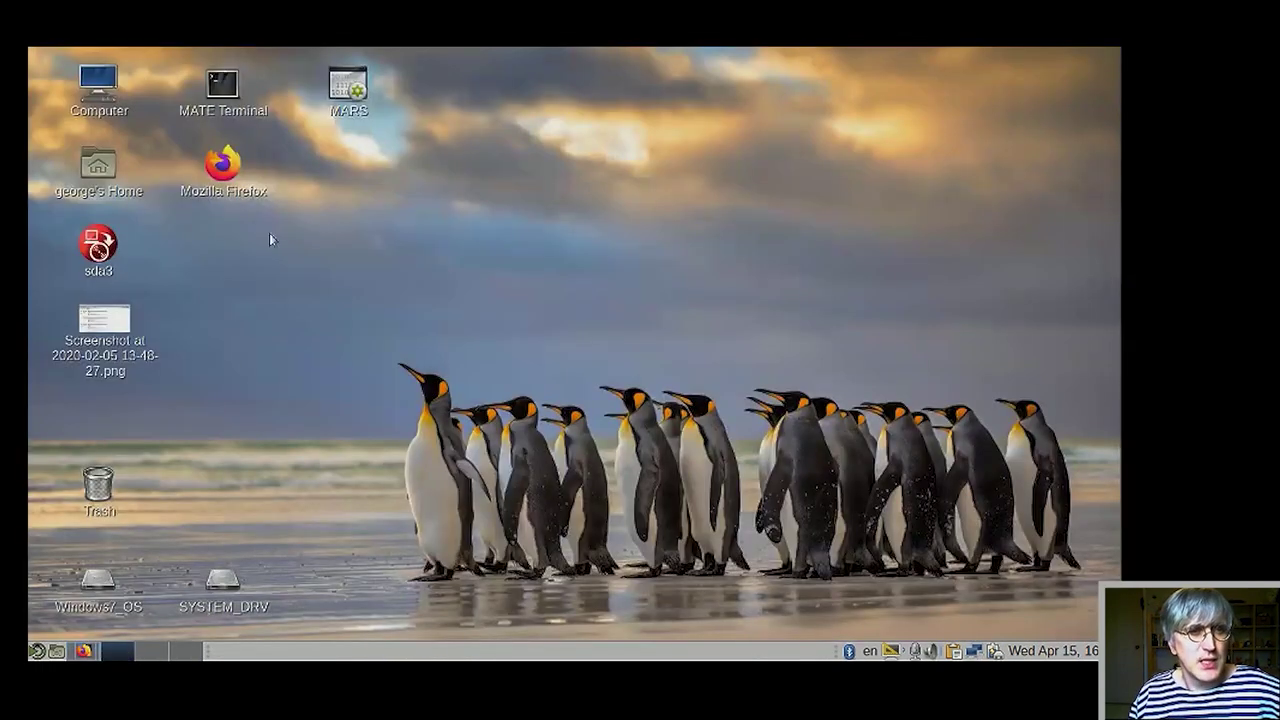
double_click(222, 86)
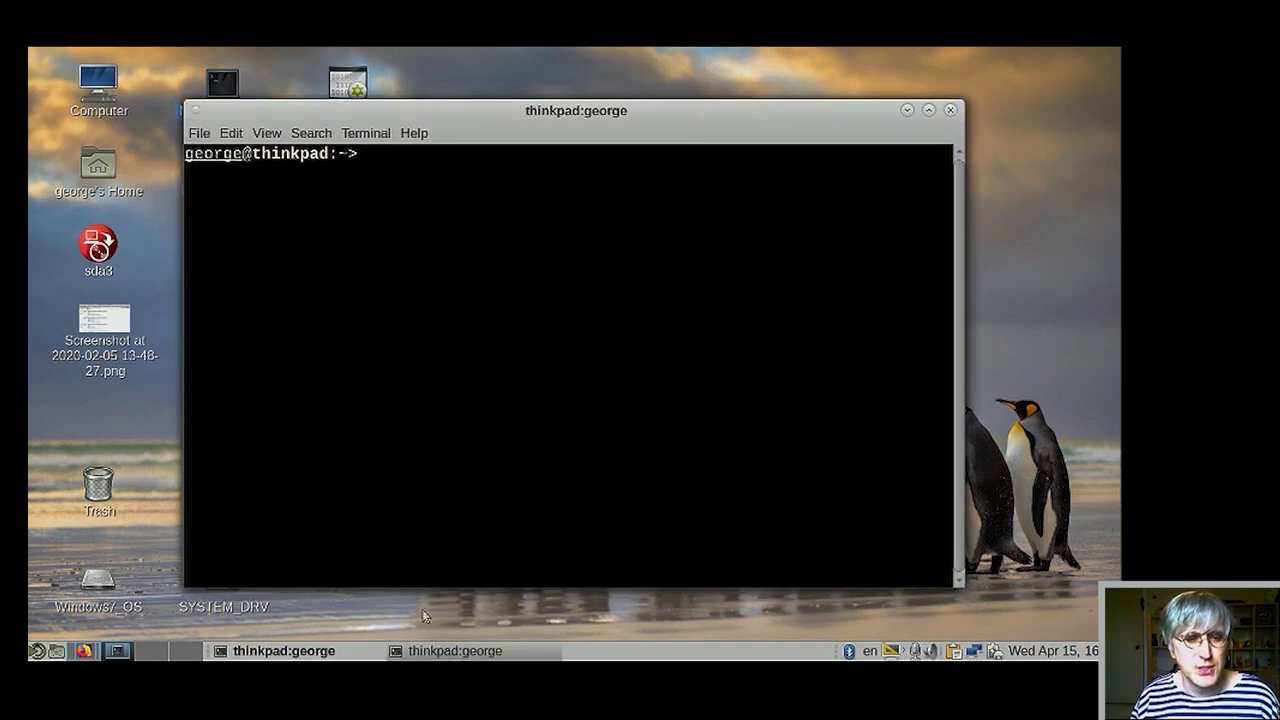
- Minimize and restore the second terminal, raise the first one, then move to empty Workspace 3
left_click(430, 652)
left_click(430, 652)
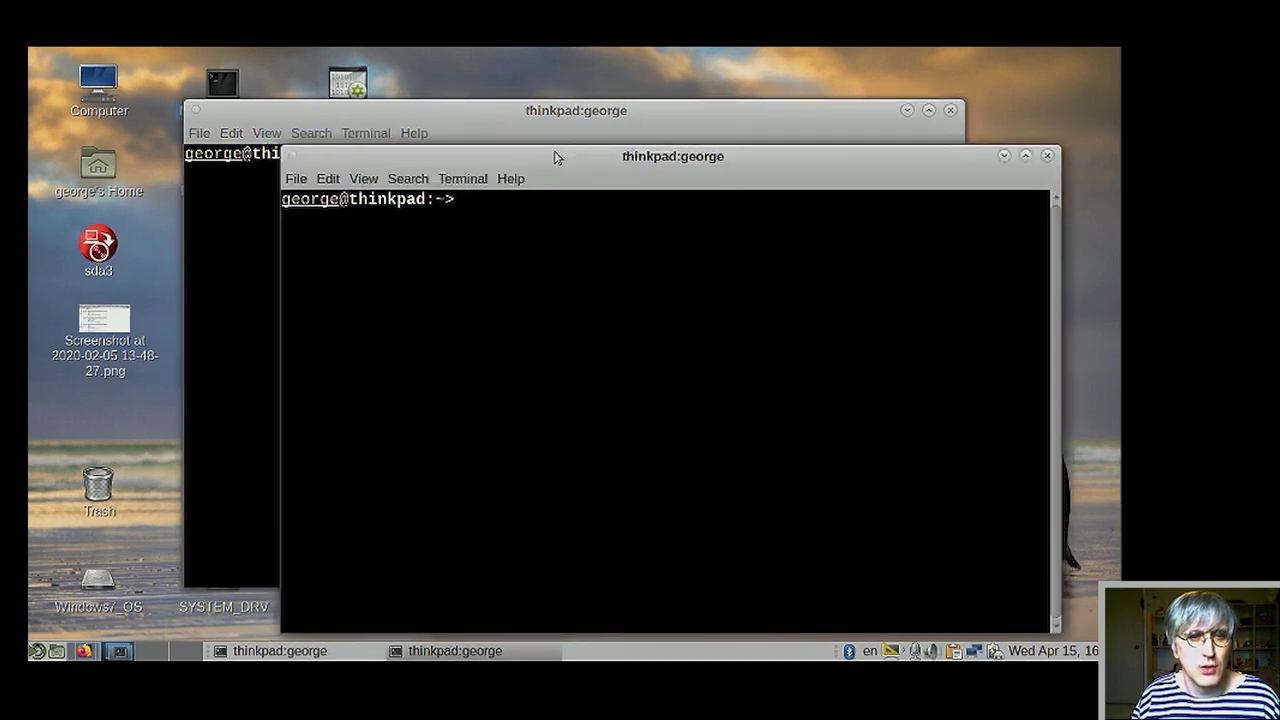
left_click(551, 112)
left_click(152, 652)
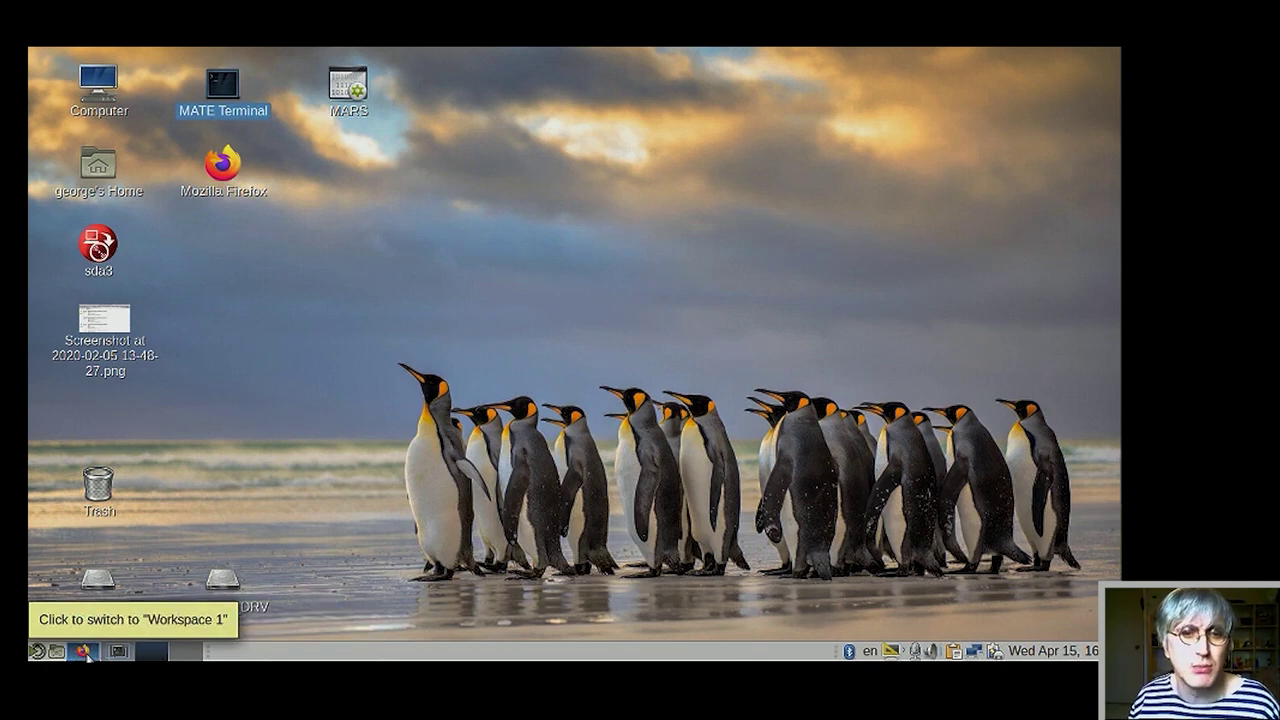
- On Workspace 2, close the front terminal with Ctrl+D and move the other one up and left
left_click(87, 655)
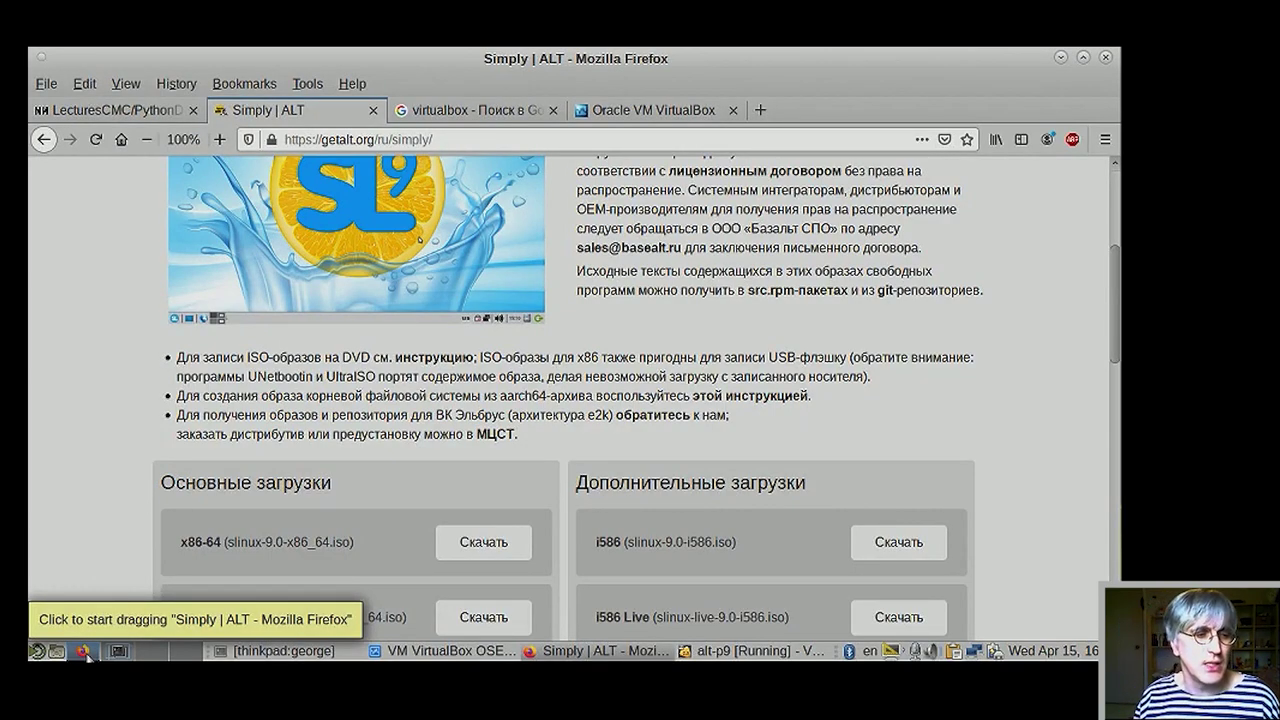
left_click(118, 651)
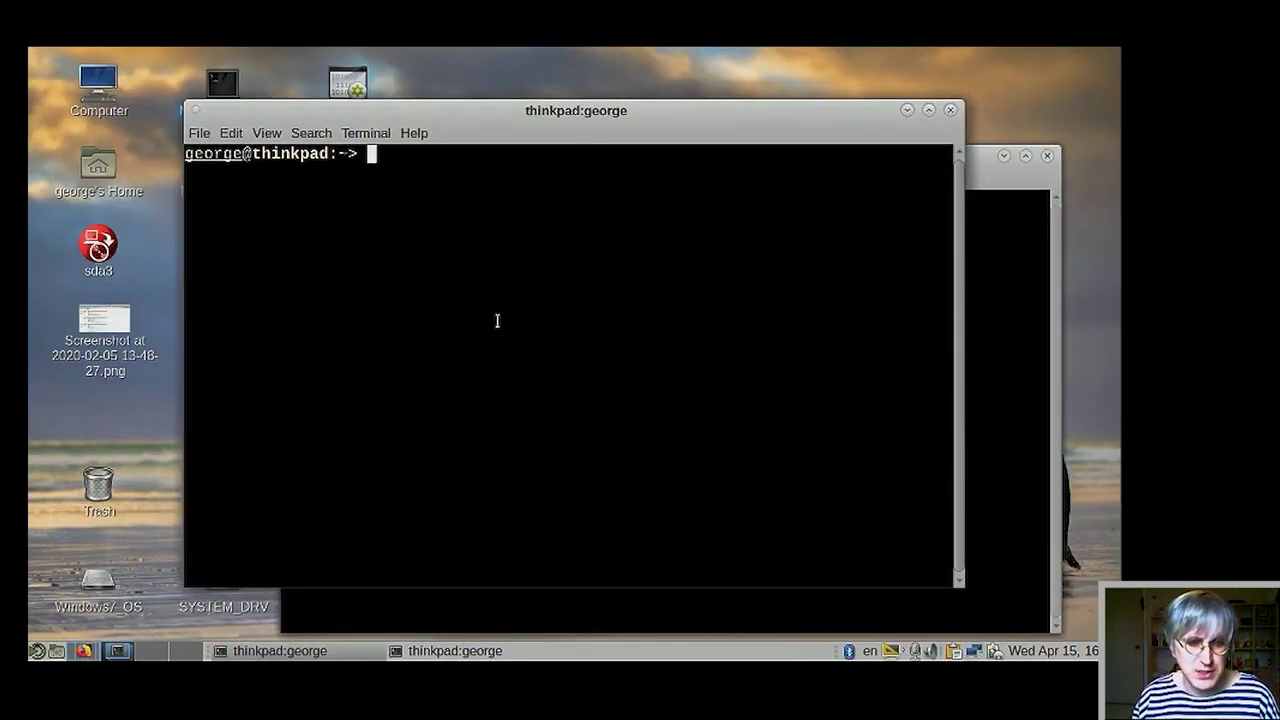
key("ctrl+d")
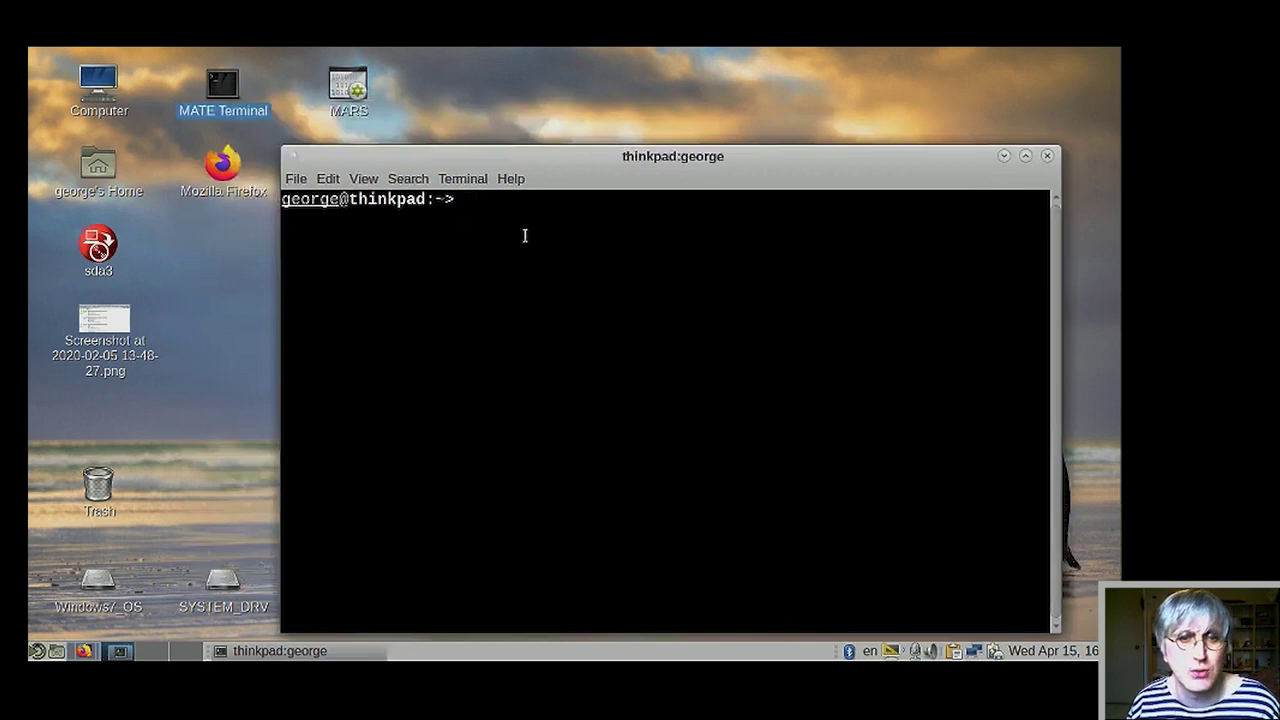
left_click_drag(603, 156, 488, 117)
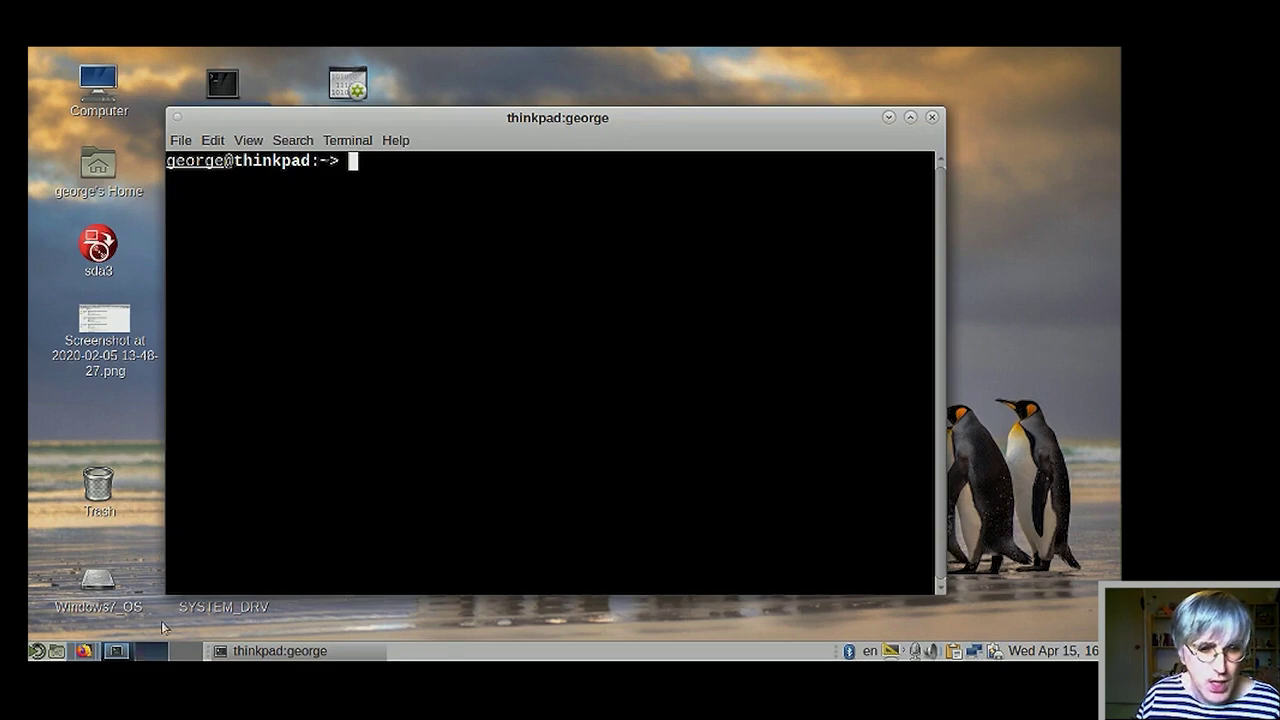
- Return to Workspace 1 and bring the alt-p9 VM window in front of Firefox
left_click(147, 660)
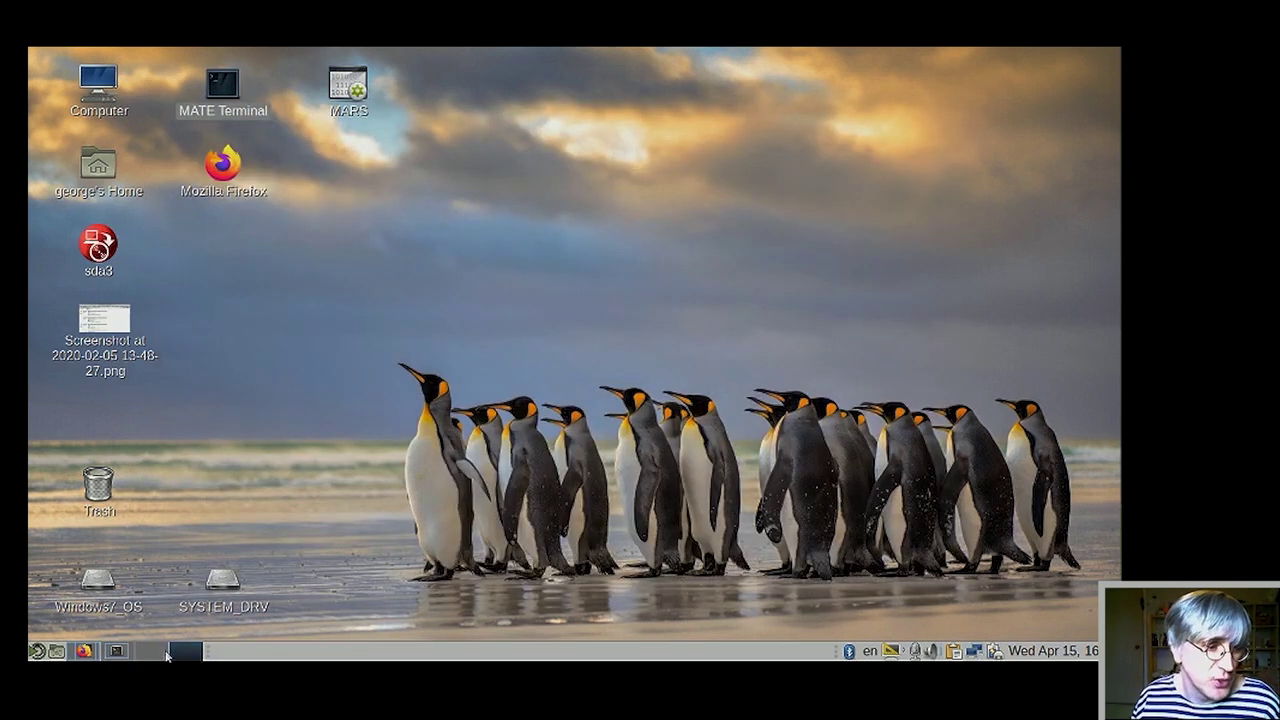
left_click(110, 655)
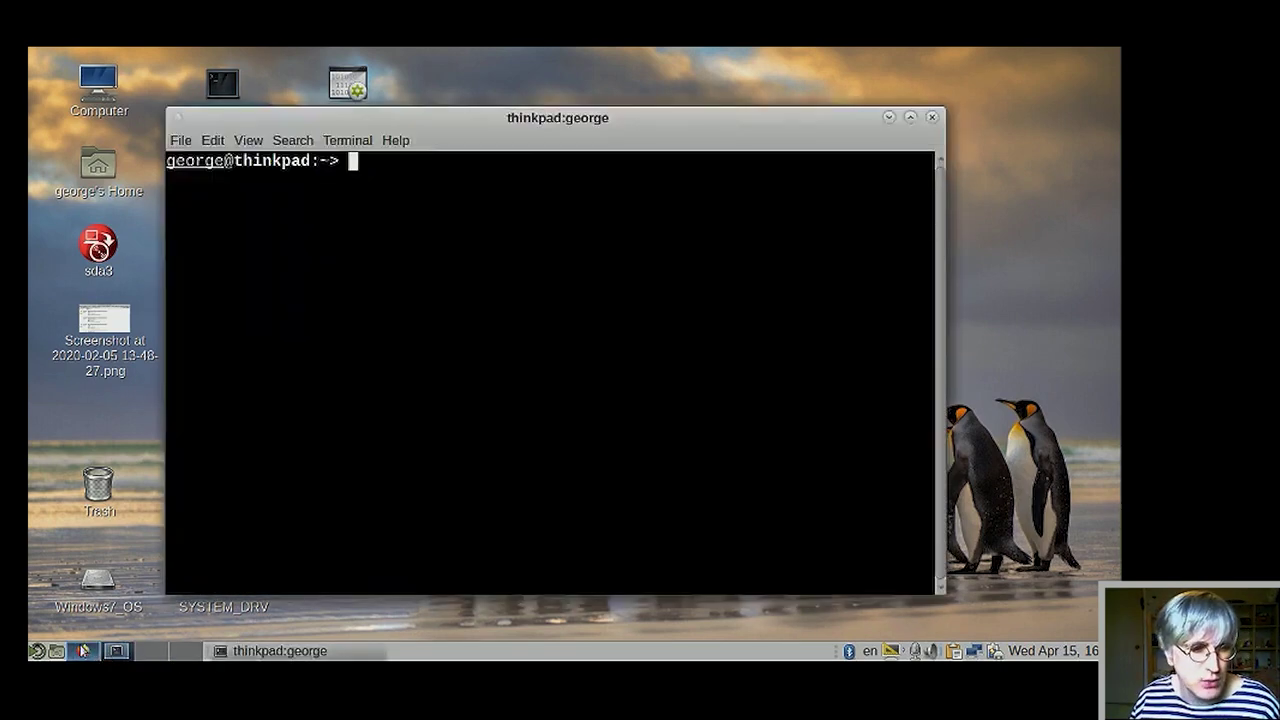
left_click(84, 651)
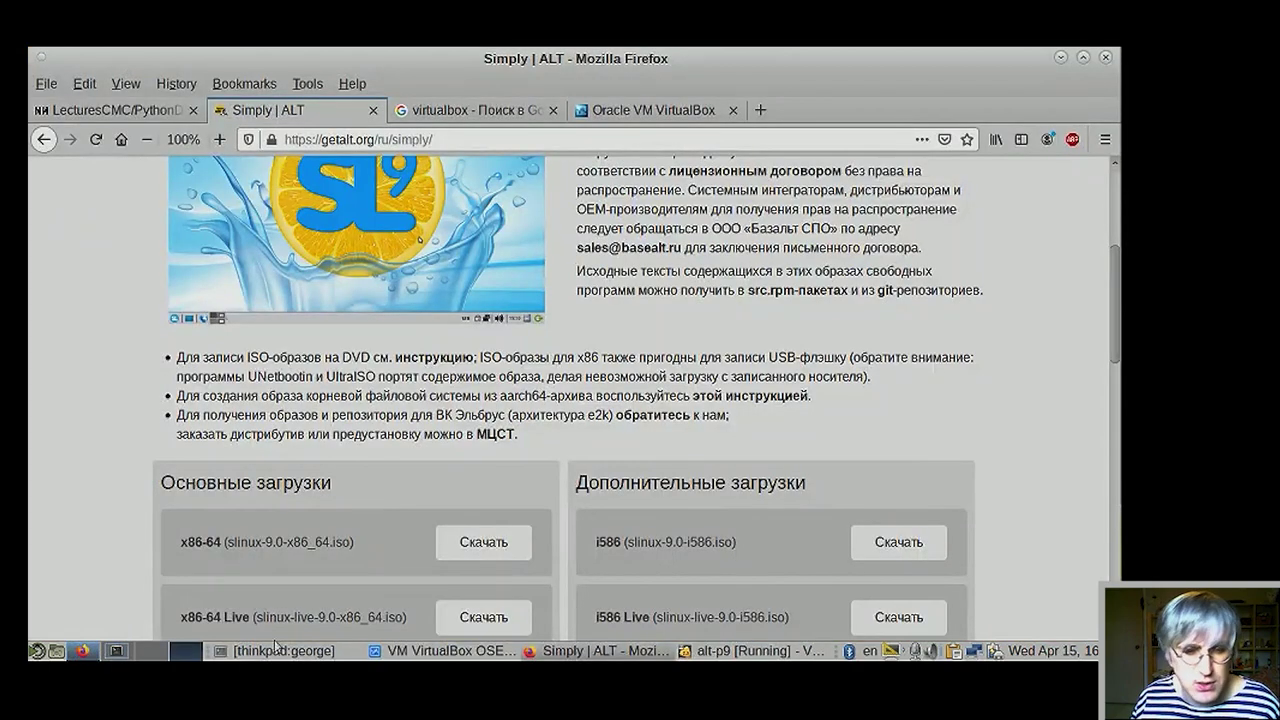
mouse_move(793, 655)
left_click(740, 655)
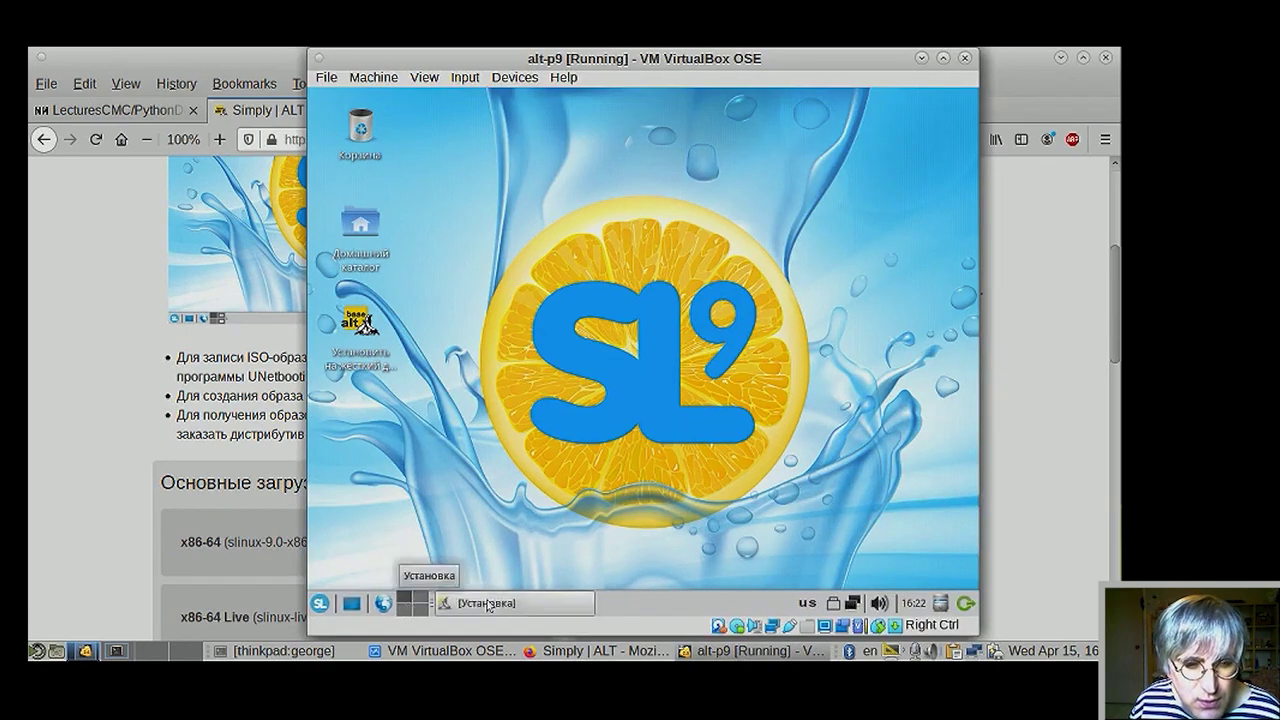
- Restore the guest's Установка installer window at 68%, then bring Firefox back in front
left_click(487, 604)
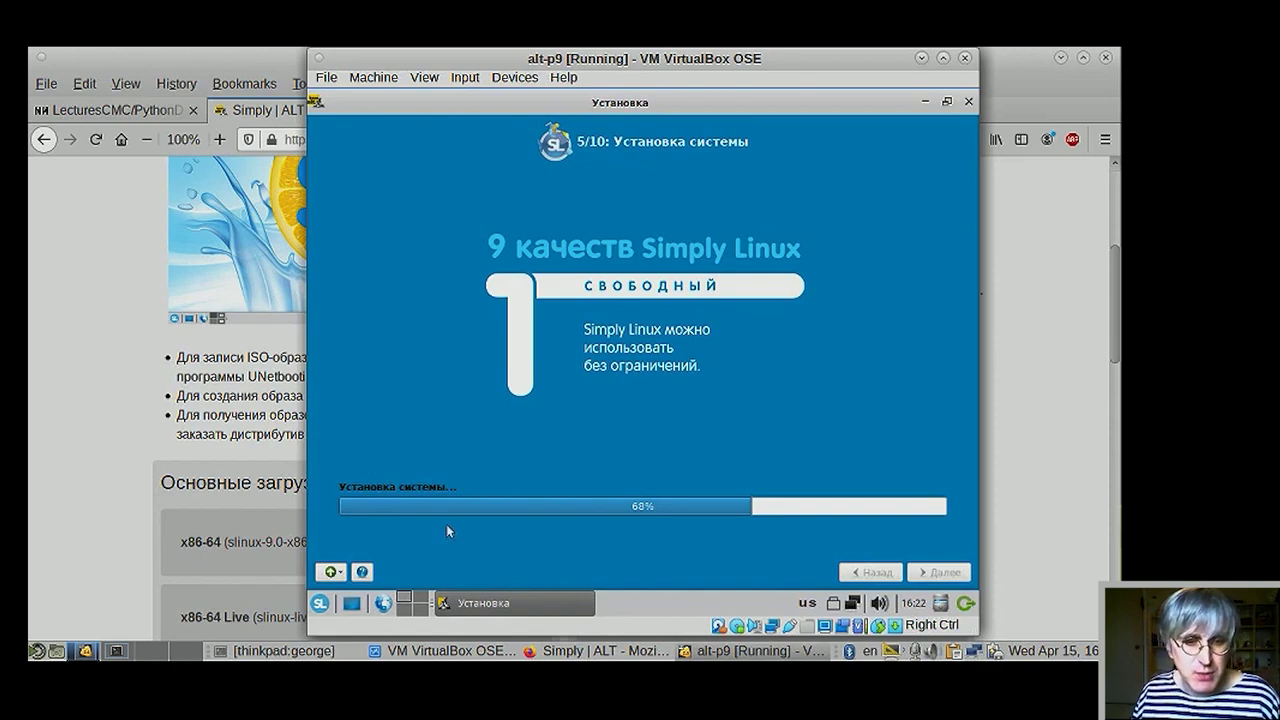
left_click(128, 453)
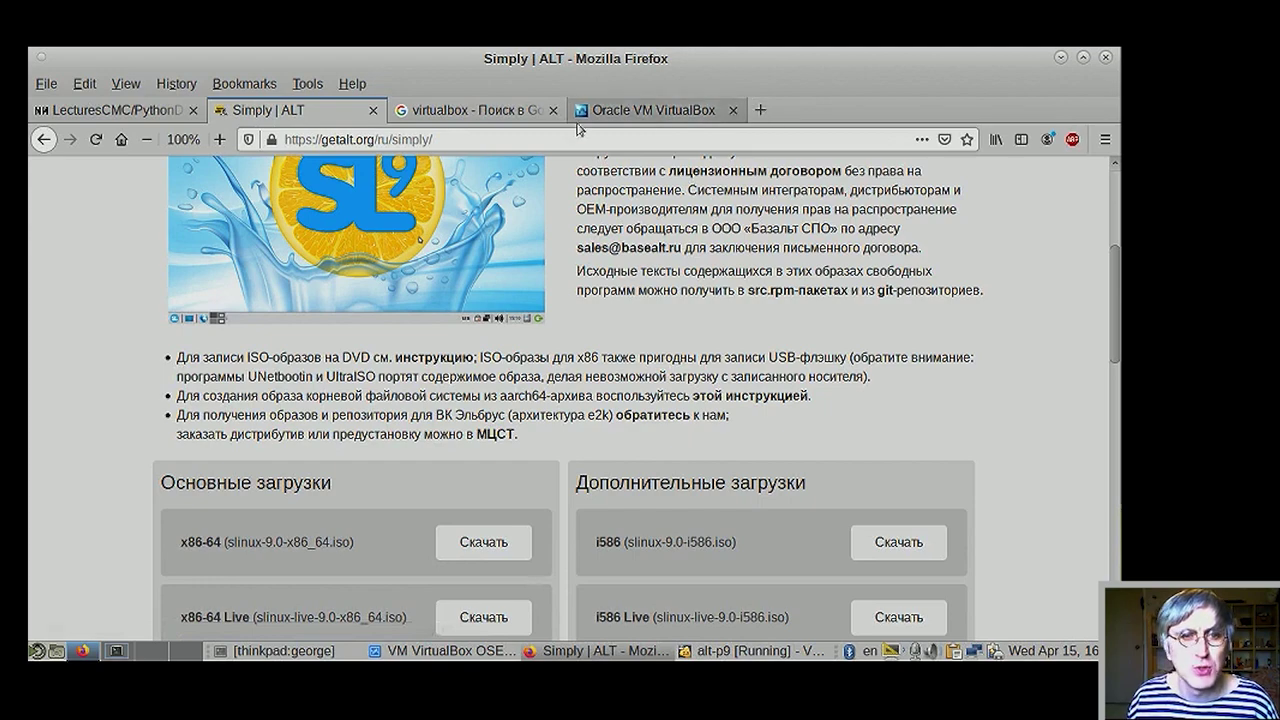
- Switch Firefox to the Google results tab for virtualbox
left_click(503, 113)
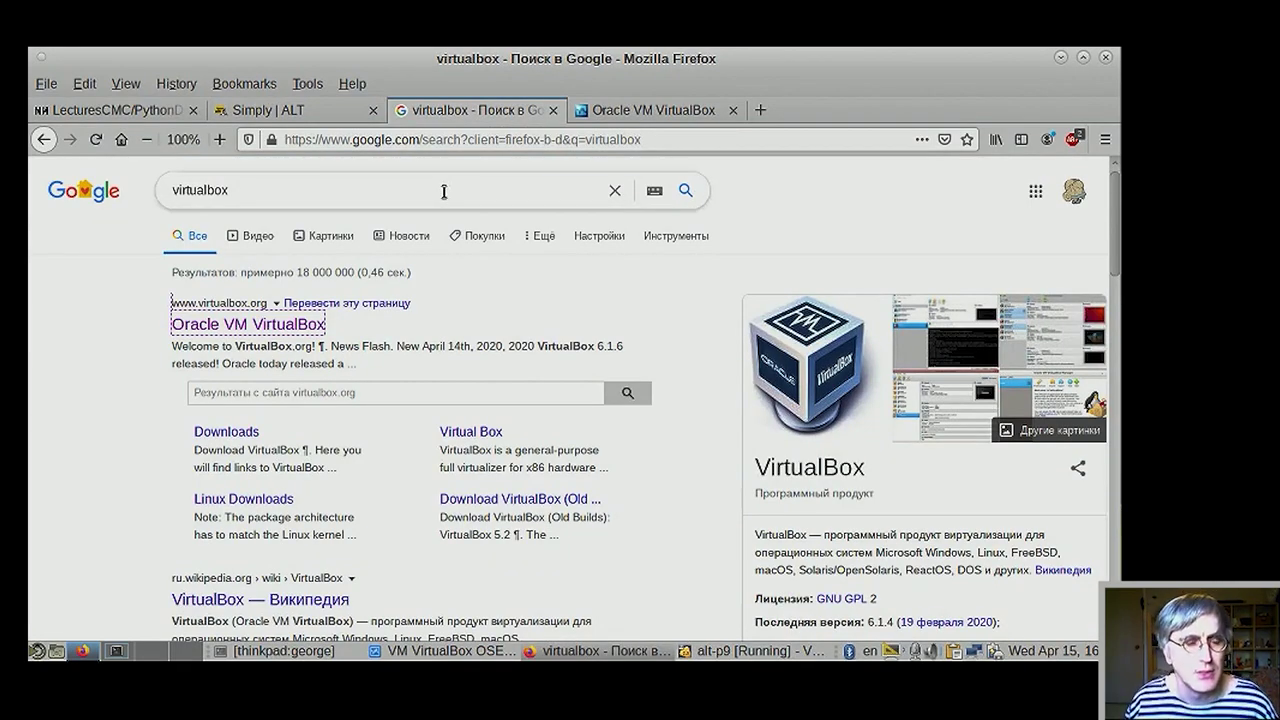
- Replace the Google query with 'busybox', search, and open the 'BusyBox — Википедия' result
left_click(200, 190)
double_click(200, 190)
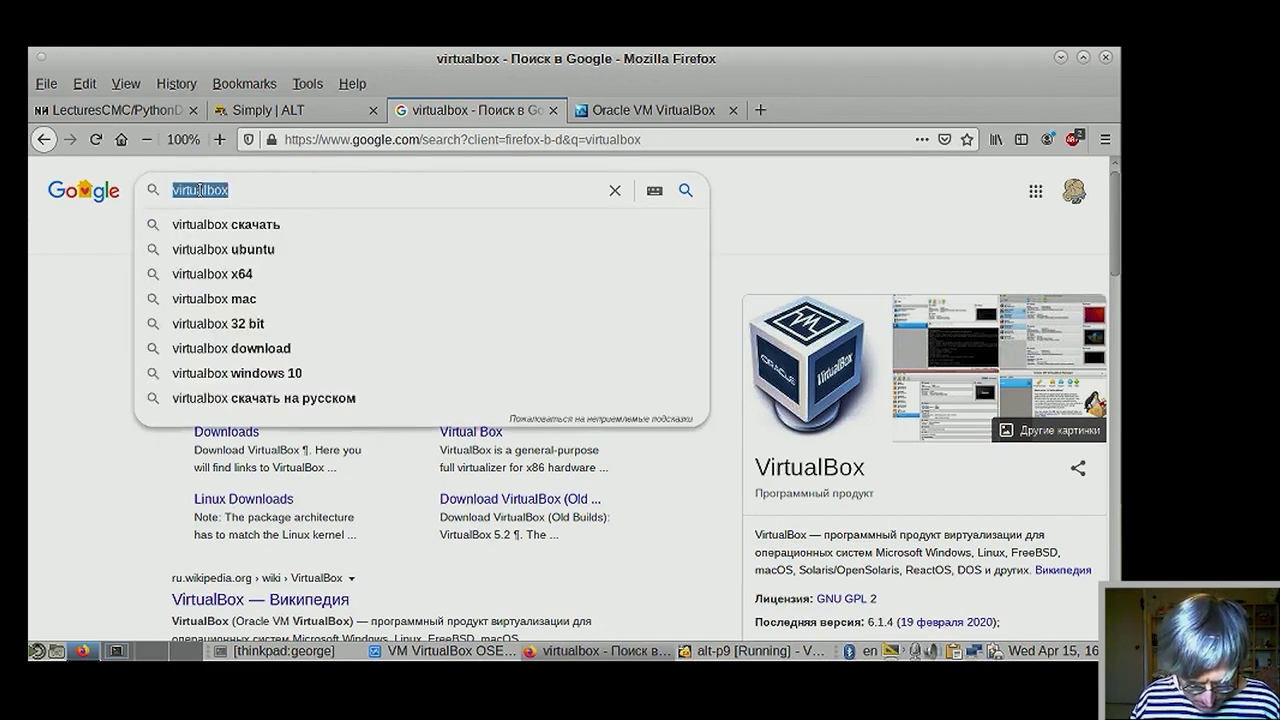
type("busyb")
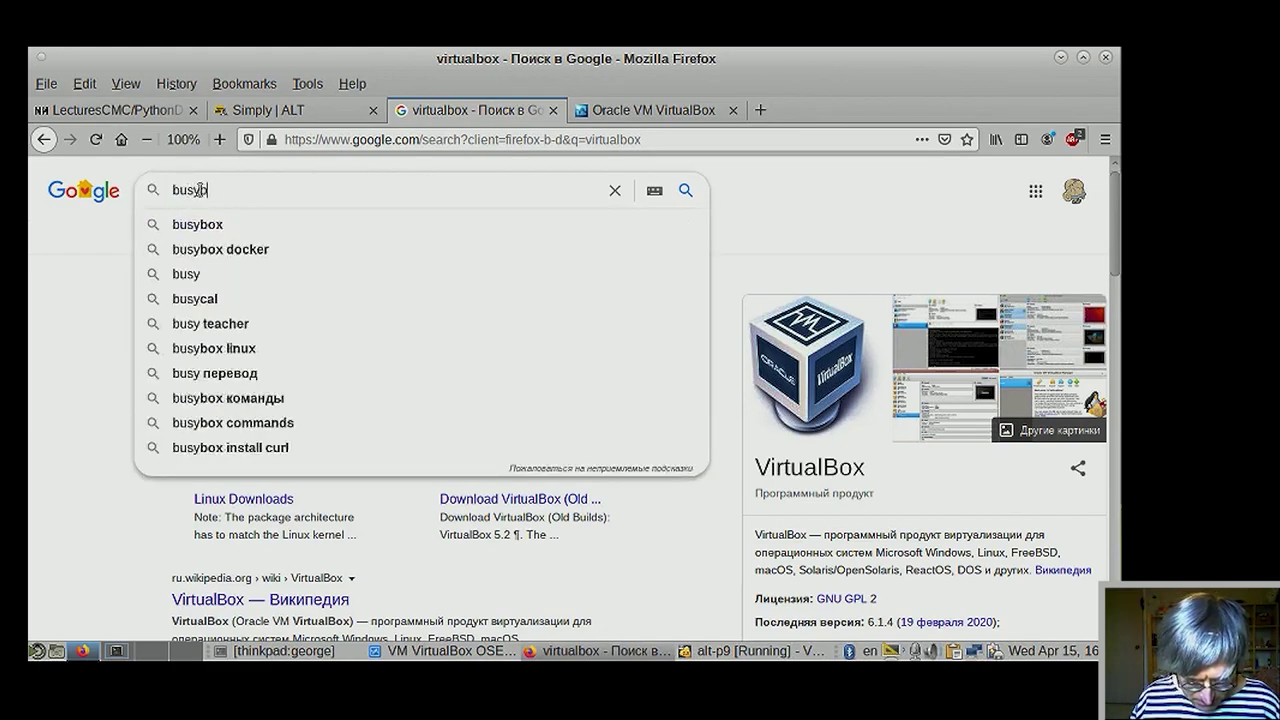
type("ox")
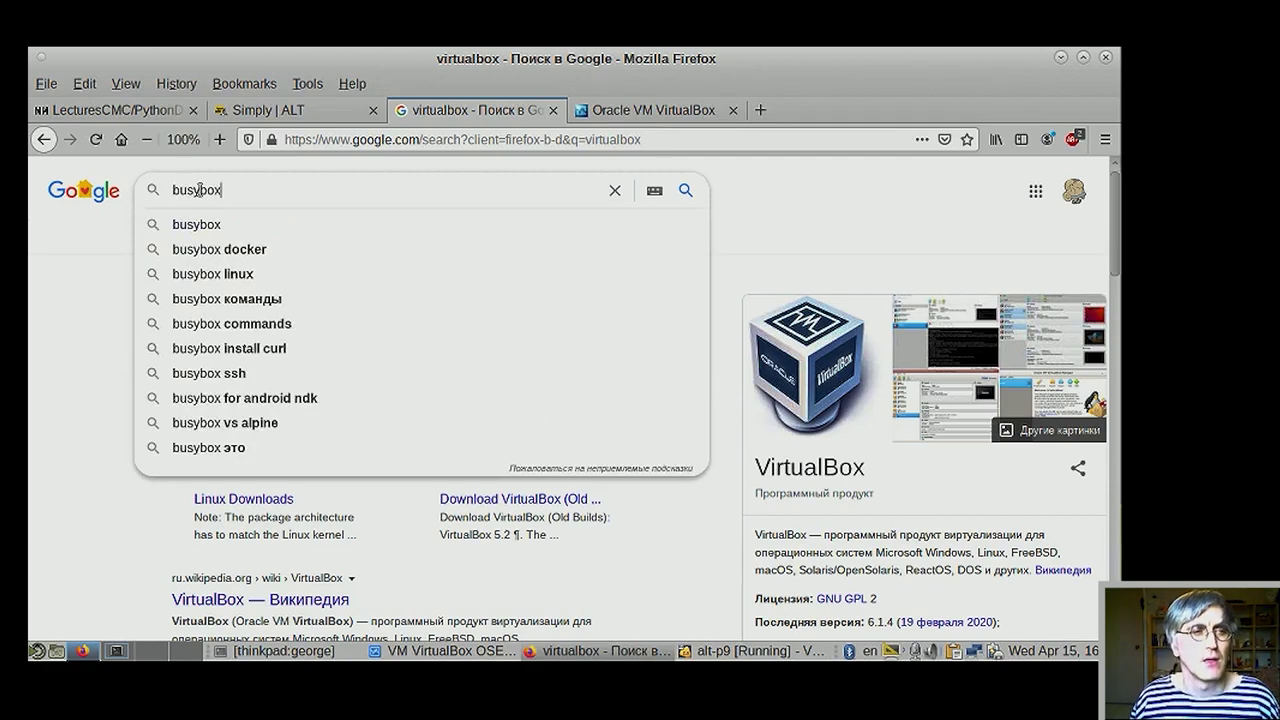
key("Return")
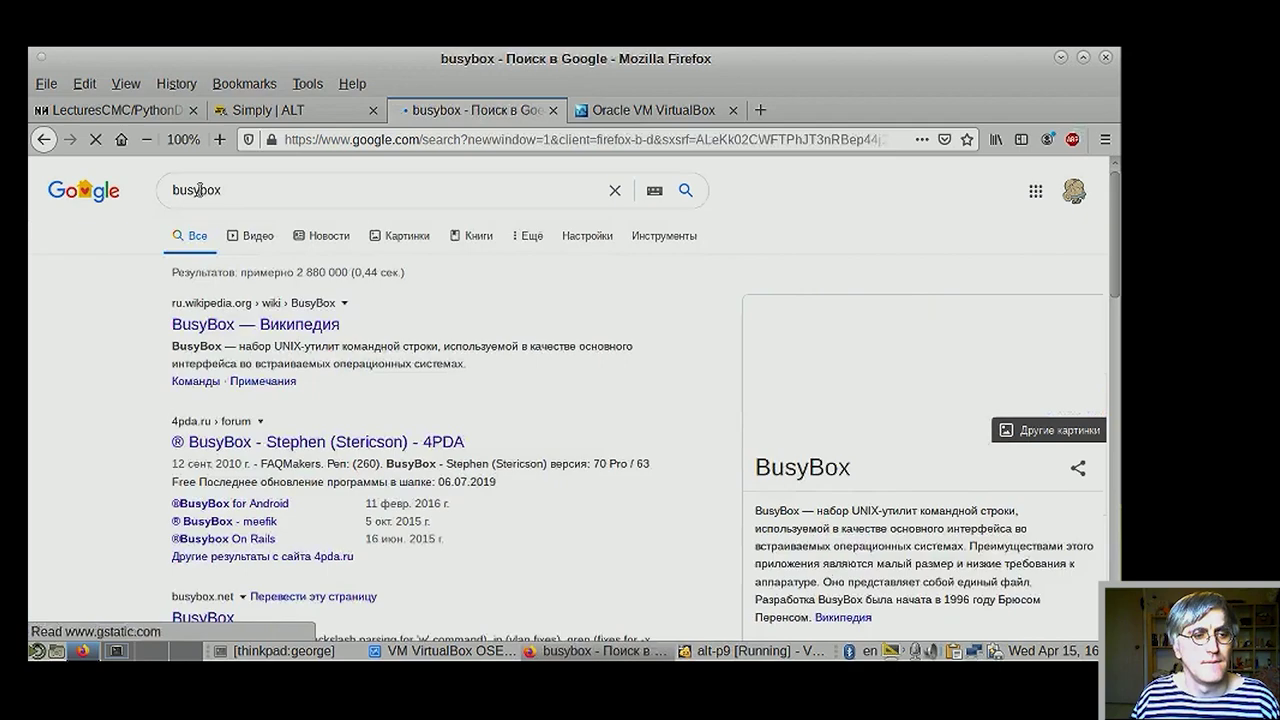
left_click(278, 326)
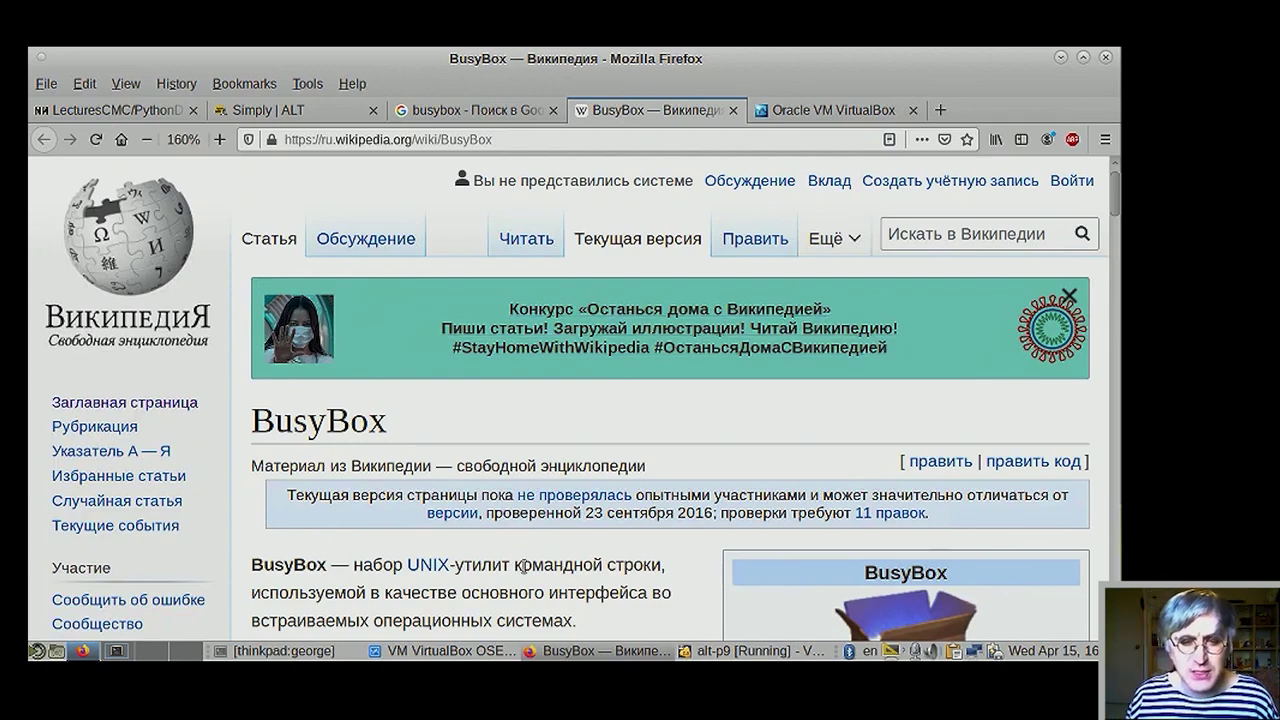
- Scroll the BusyBox article down to its Команды command list, then back up slightly
scroll(524, 567, "down", 2)
scroll(524, 567, "down", 6)
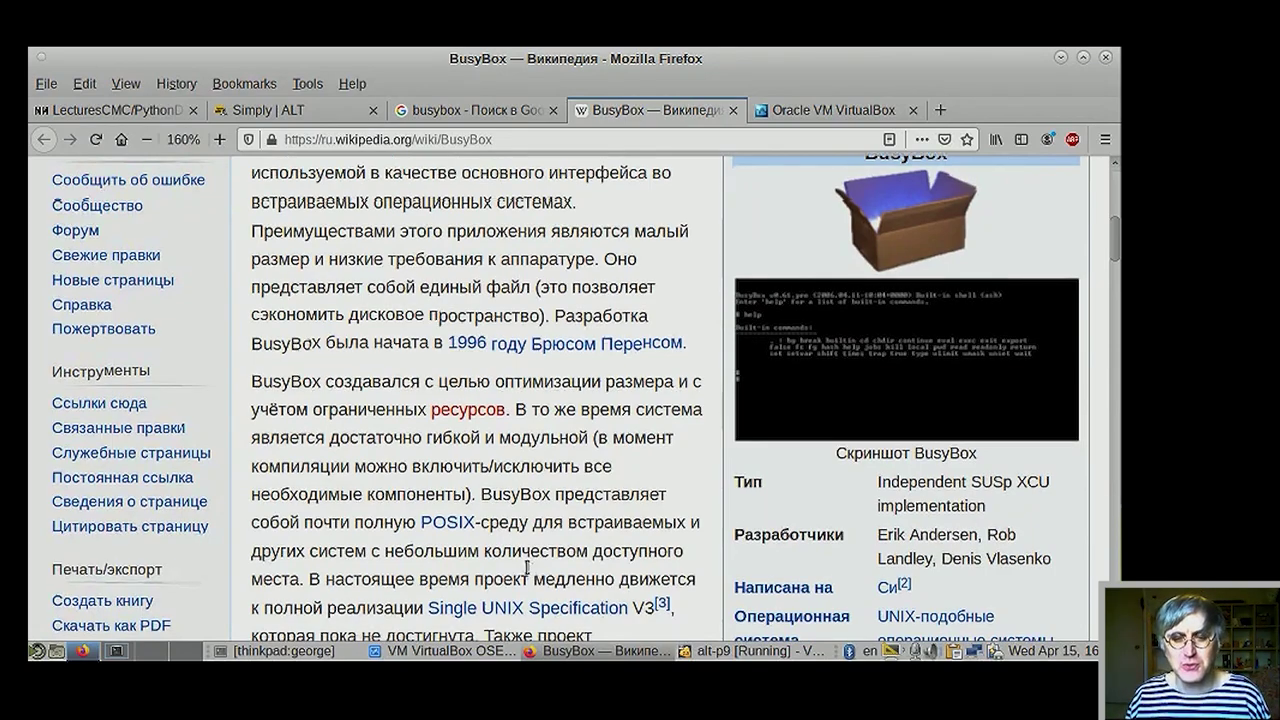
scroll(530, 567, "down", 4)
scroll(530, 567, "down", 8)
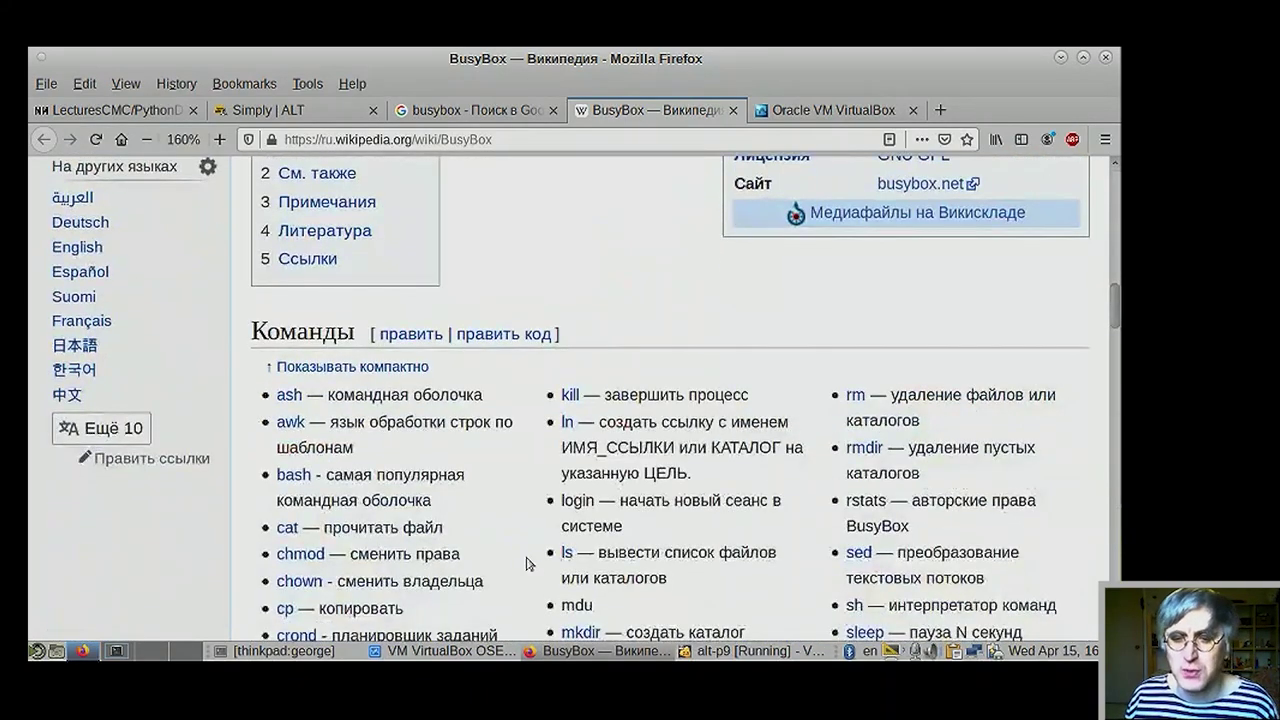
scroll(530, 567, "down", 2)
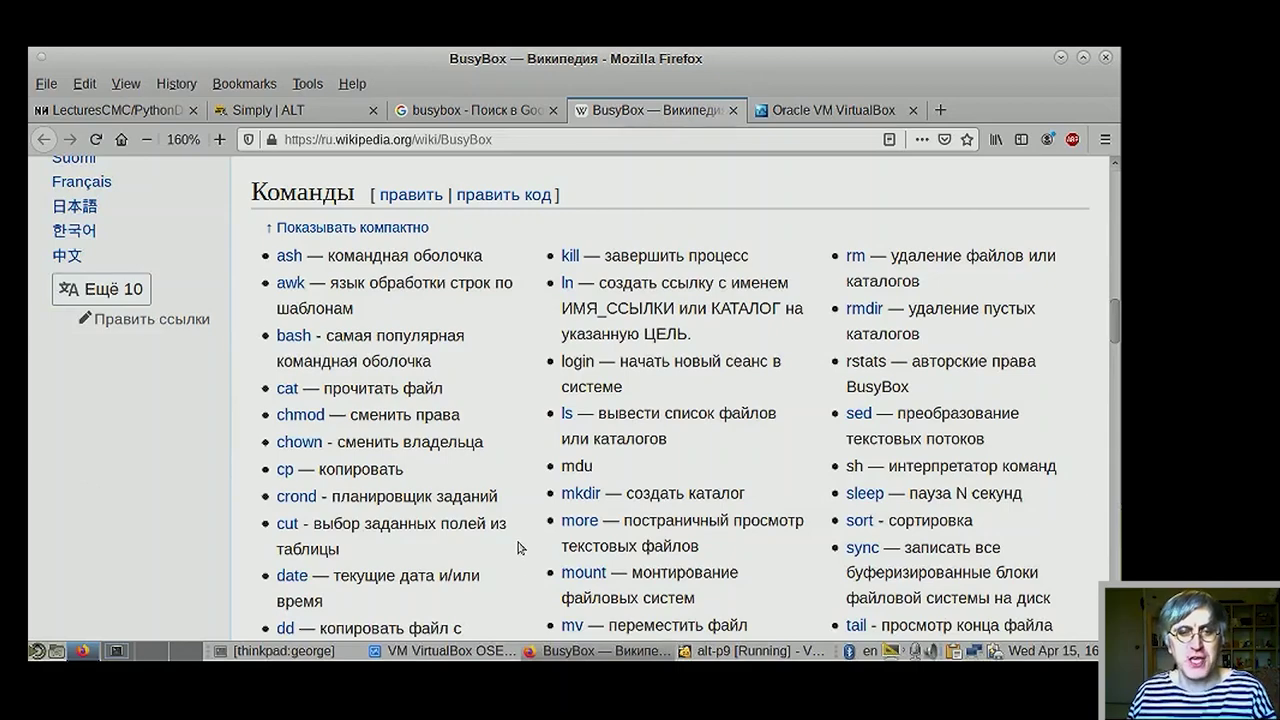
scroll(540, 570, "down", 10)
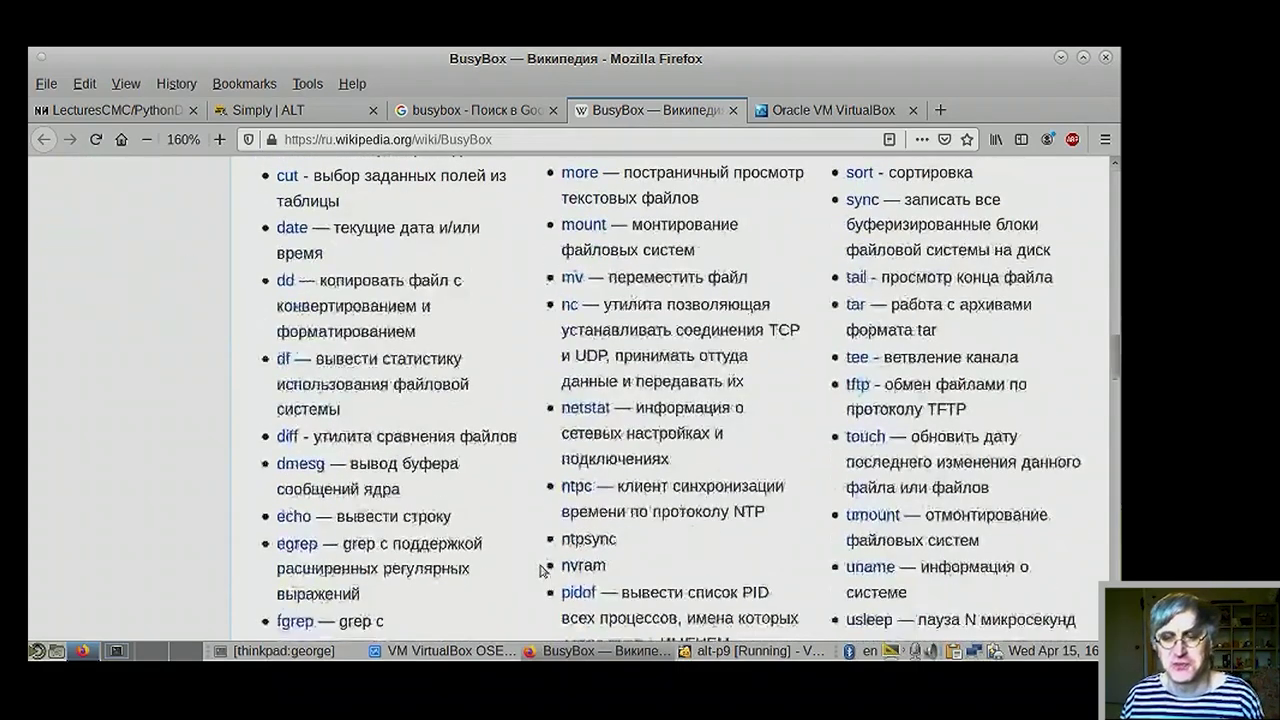
scroll(542, 577, "down", 4)
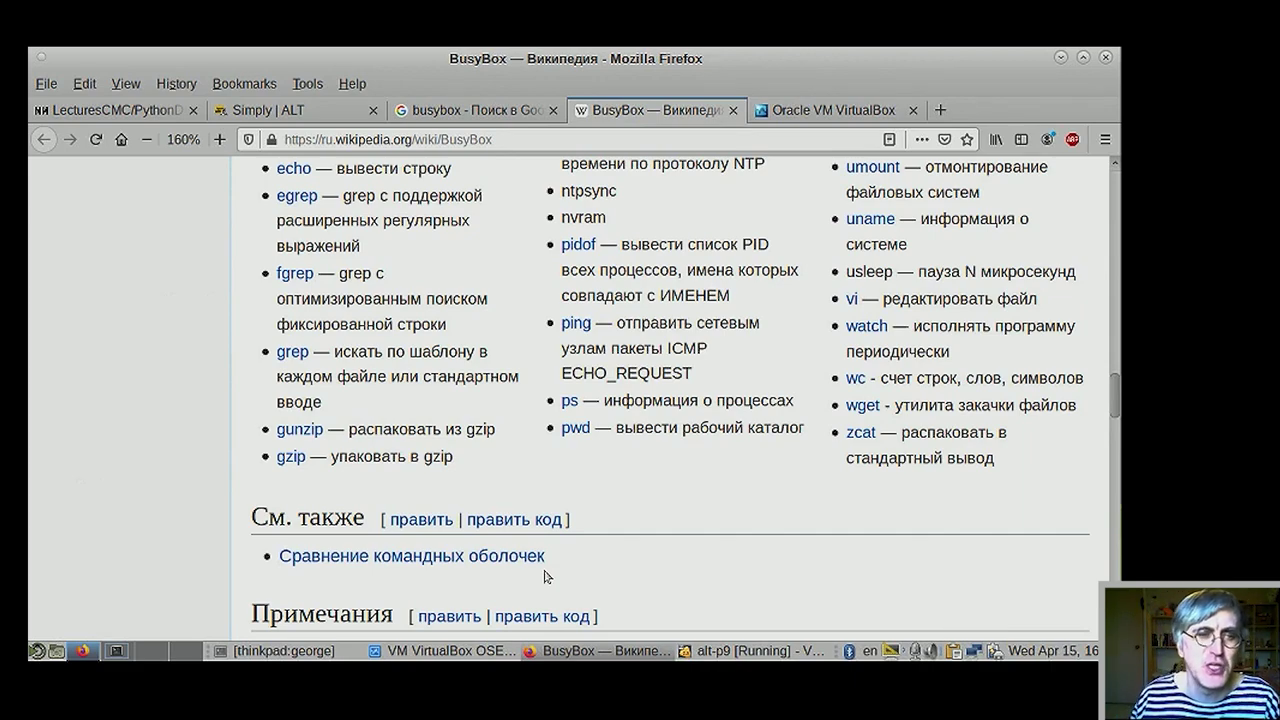
scroll(652, 433, "up", 3)
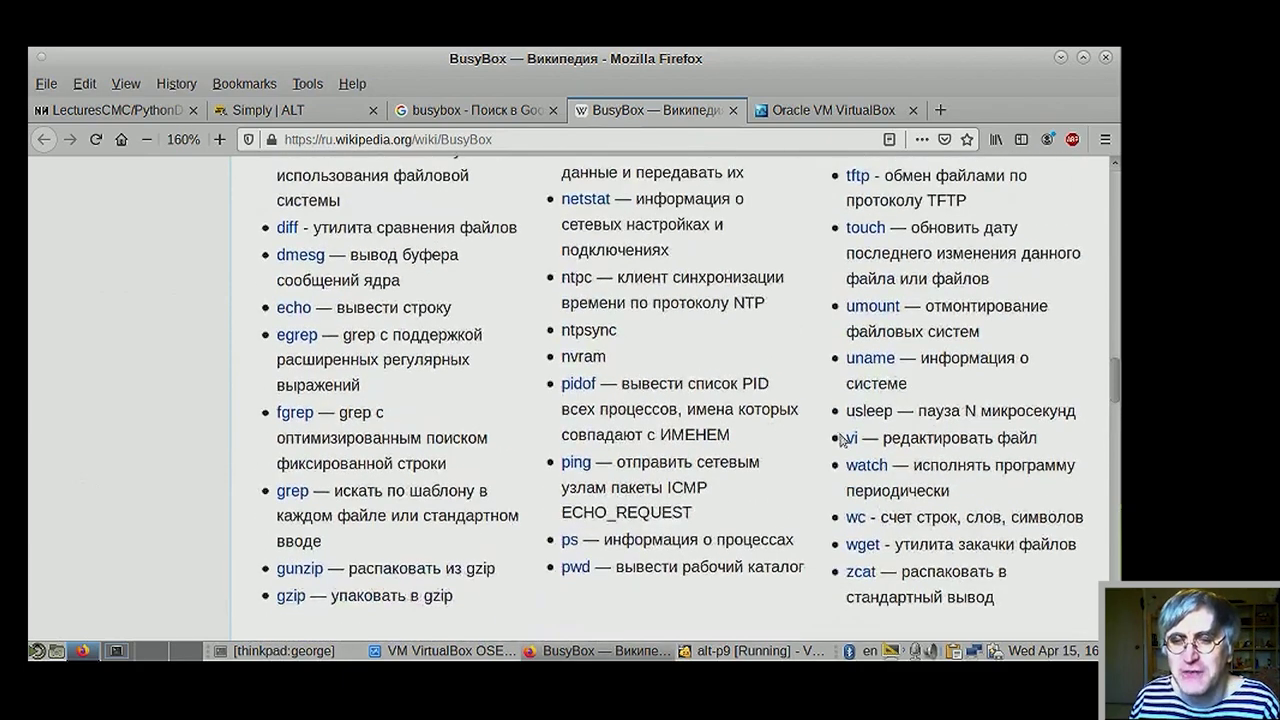
scroll(600, 390, "up", 1)
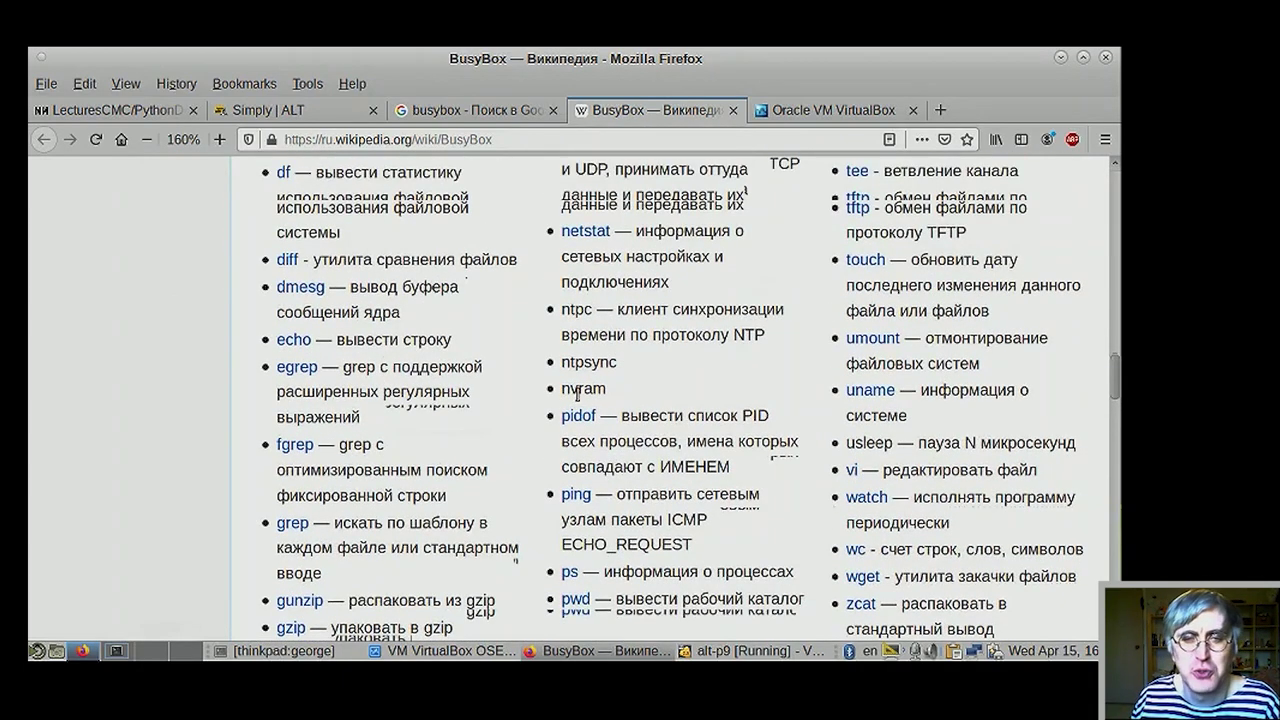
scroll(577, 394, "up", 10)
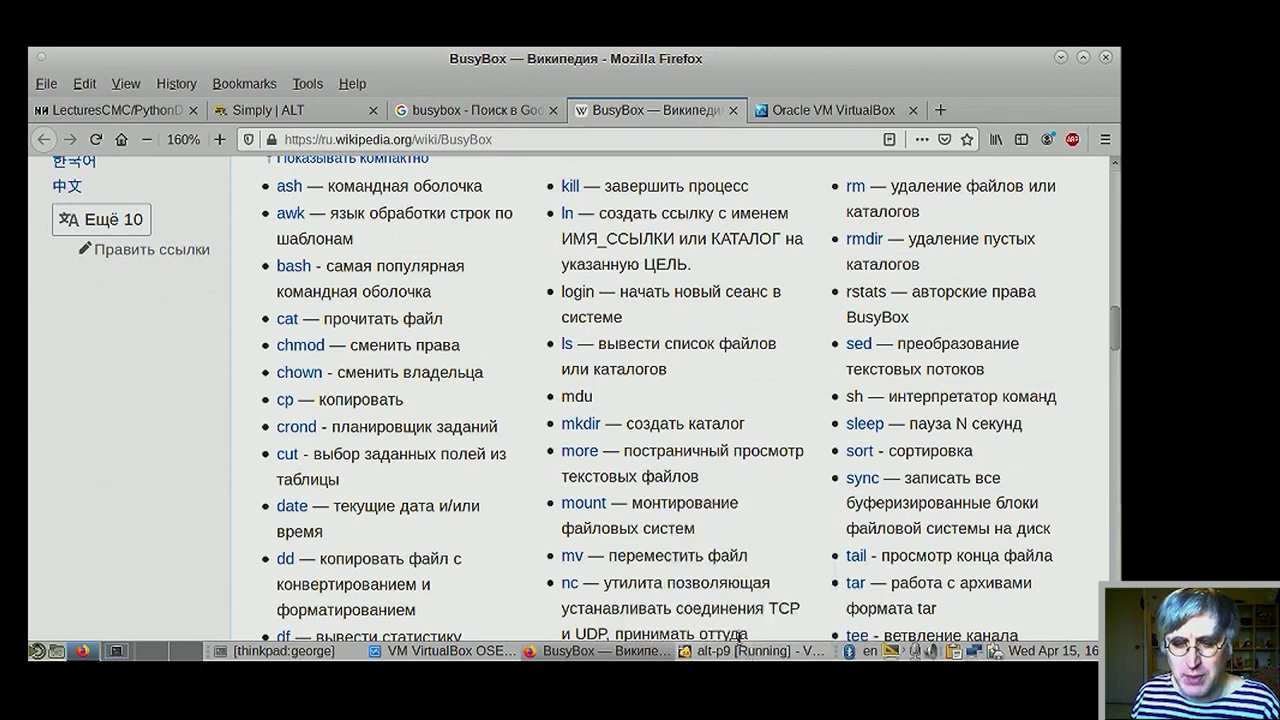
mouse_move(747, 654)
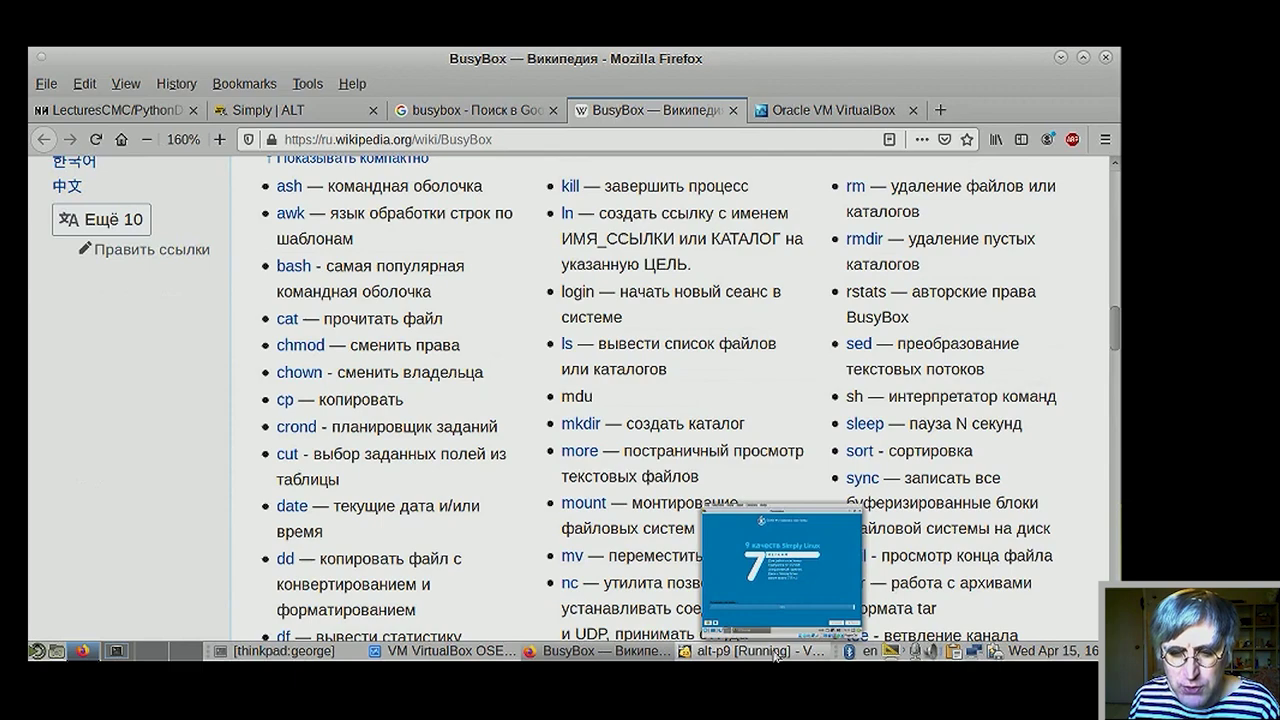
left_click(775, 657)
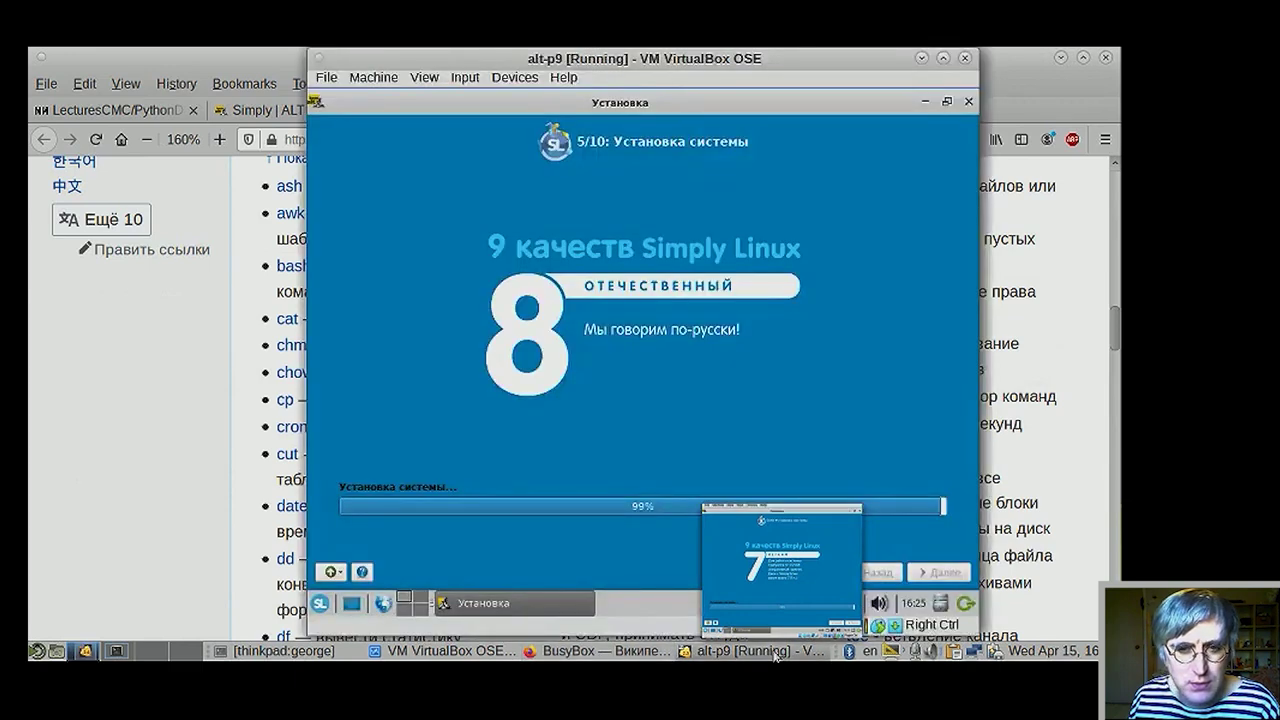
left_click(775, 657)
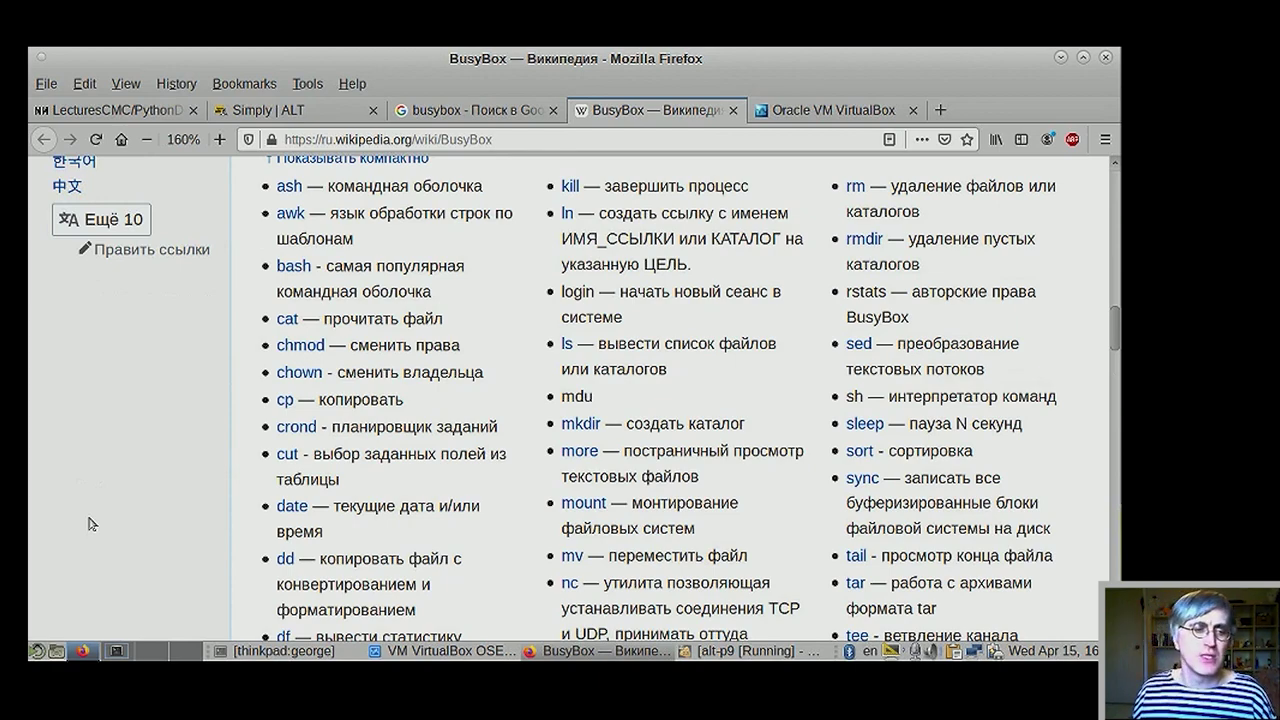
key("alt+F1")
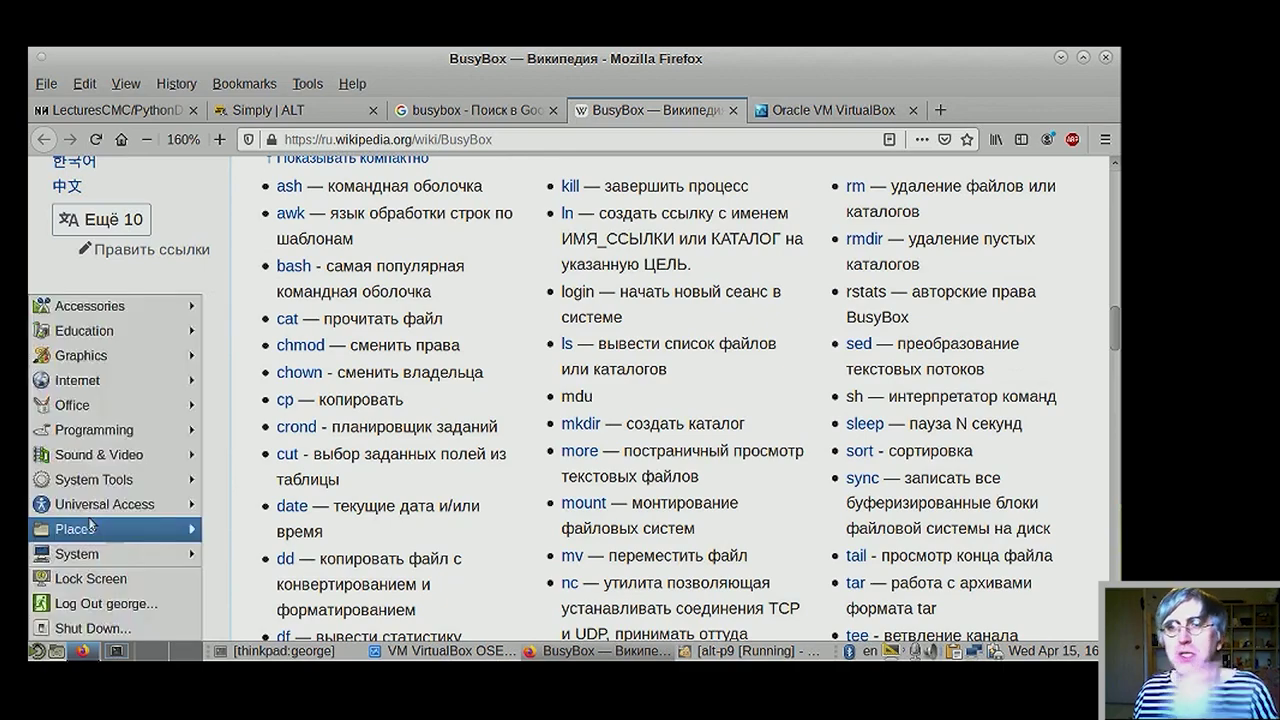
mouse_move(89, 525)
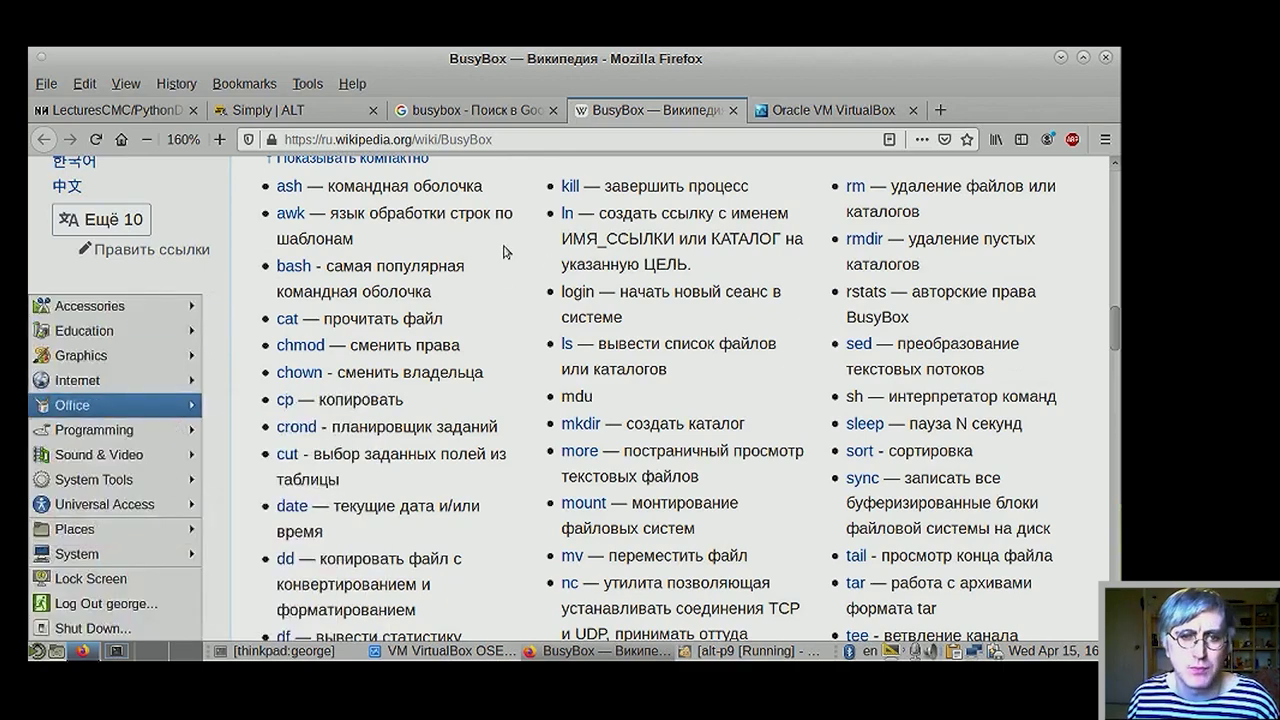
left_click(800, 168)
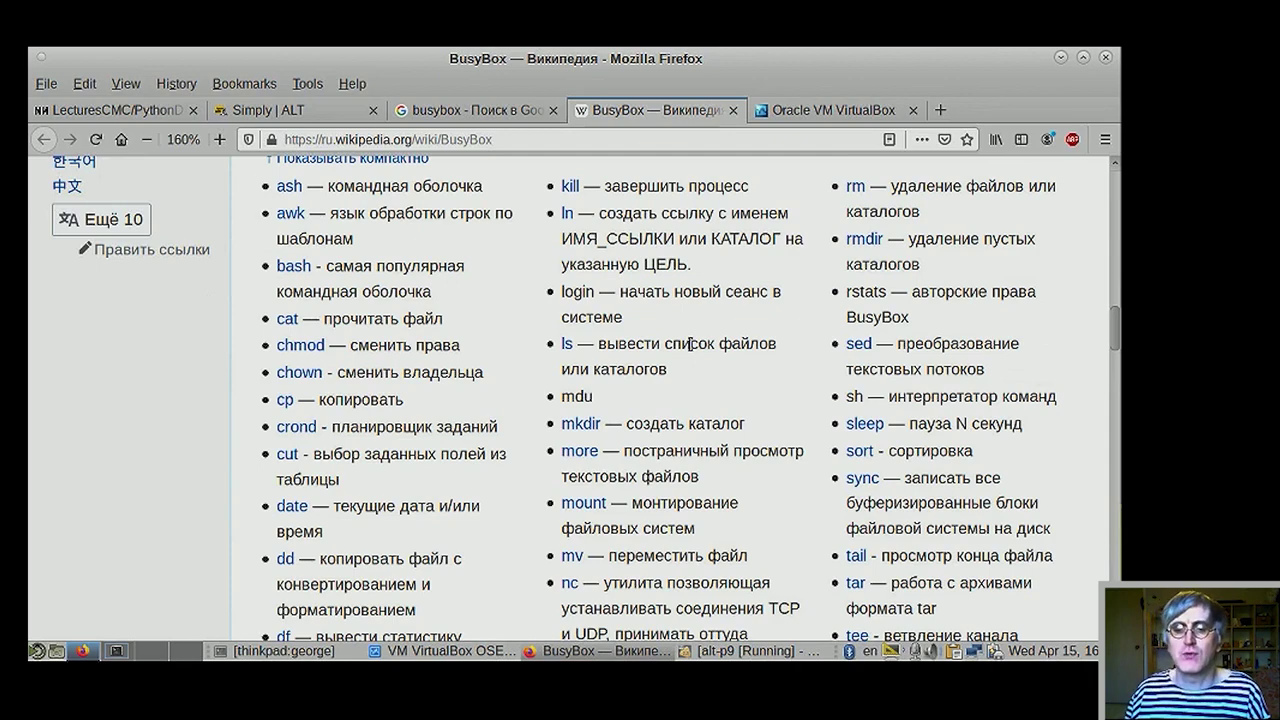
mouse_move(728, 654)
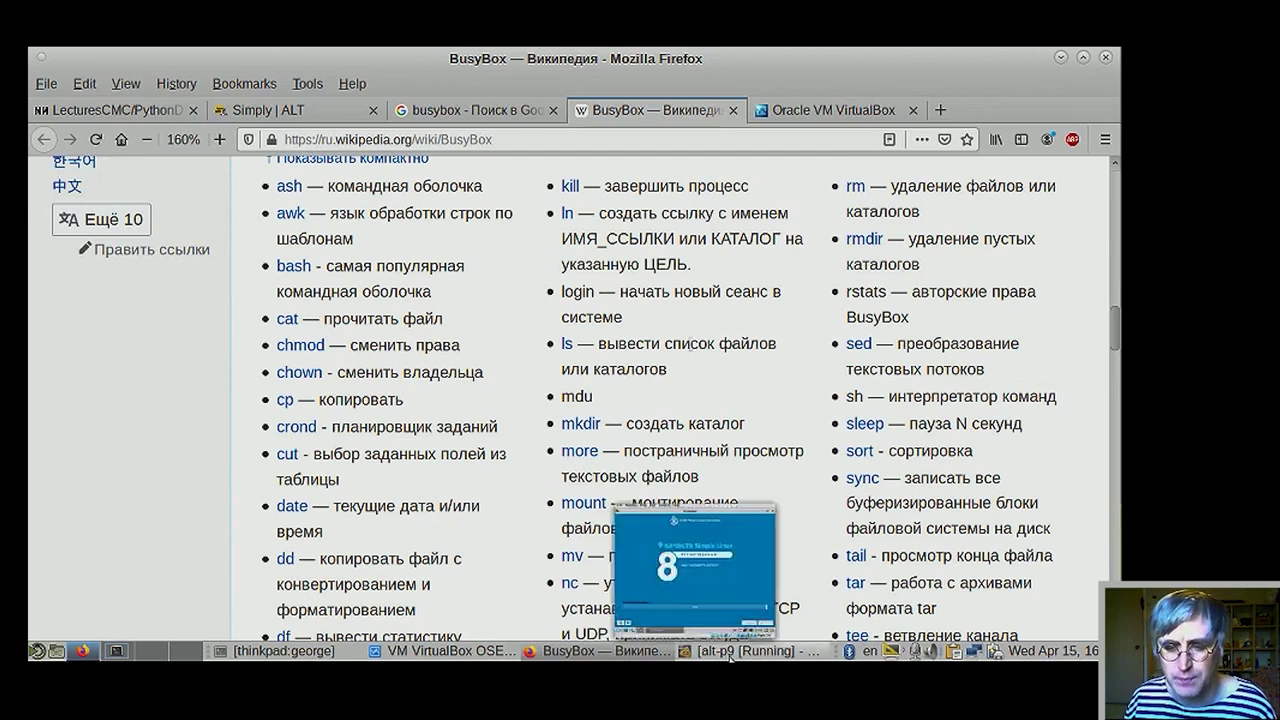
- Restore alt-p9, accept the bootloader page with 'Далее', then hide the VM behind Firefox
left_click(730, 652)
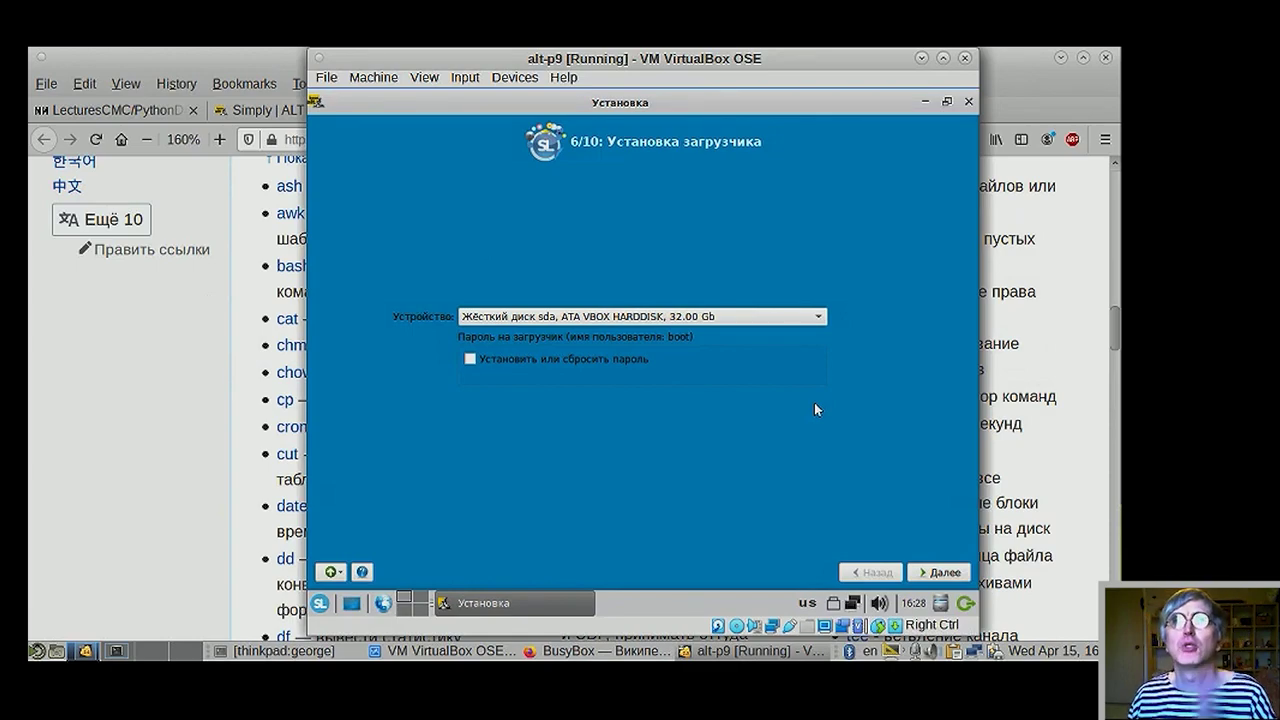
left_click(932, 573)
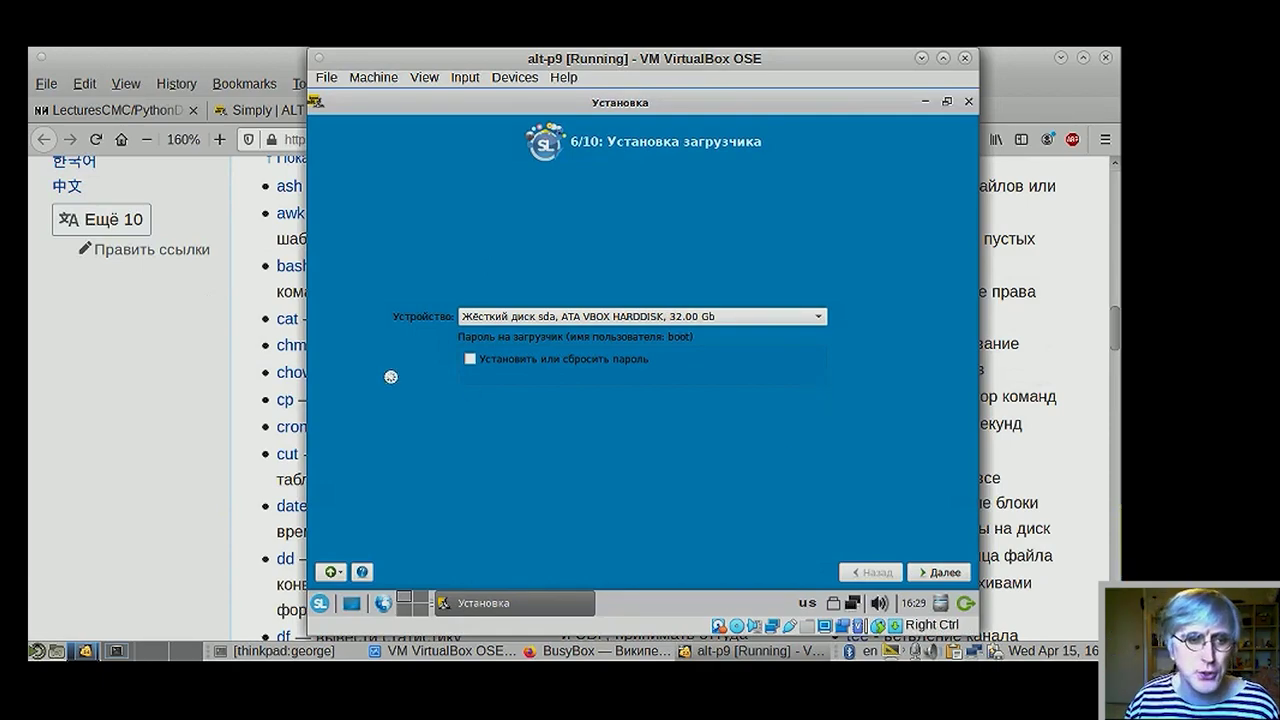
left_click(170, 381)
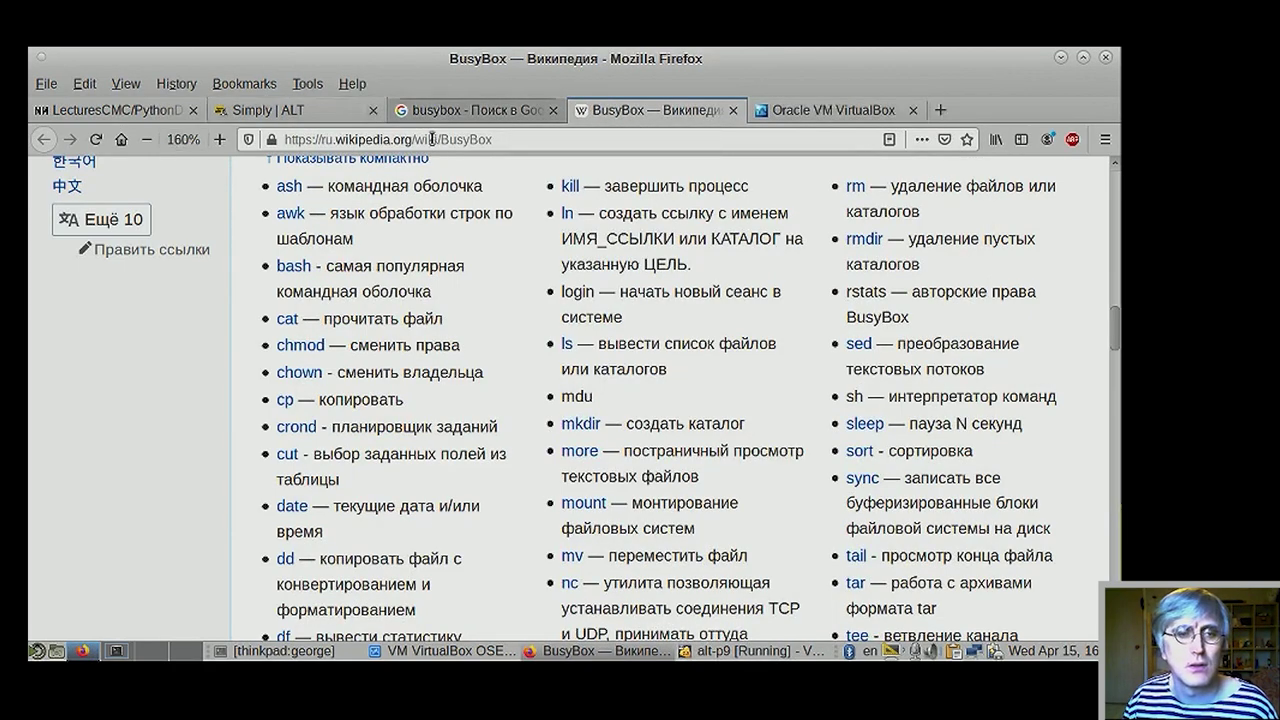
- Replace the busybox search tab's address with packages.altlinux.org and browse the Sisyphus branches listing
left_click(467, 110)
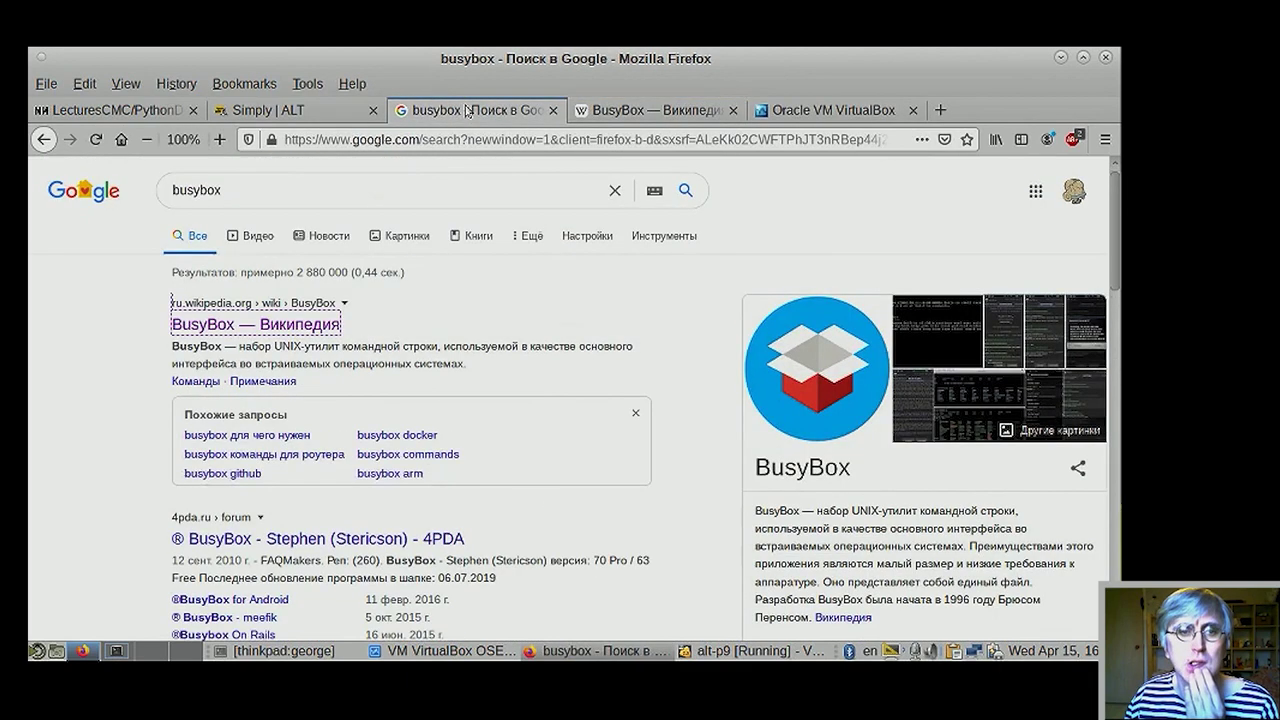
left_click(482, 142)
type("p")
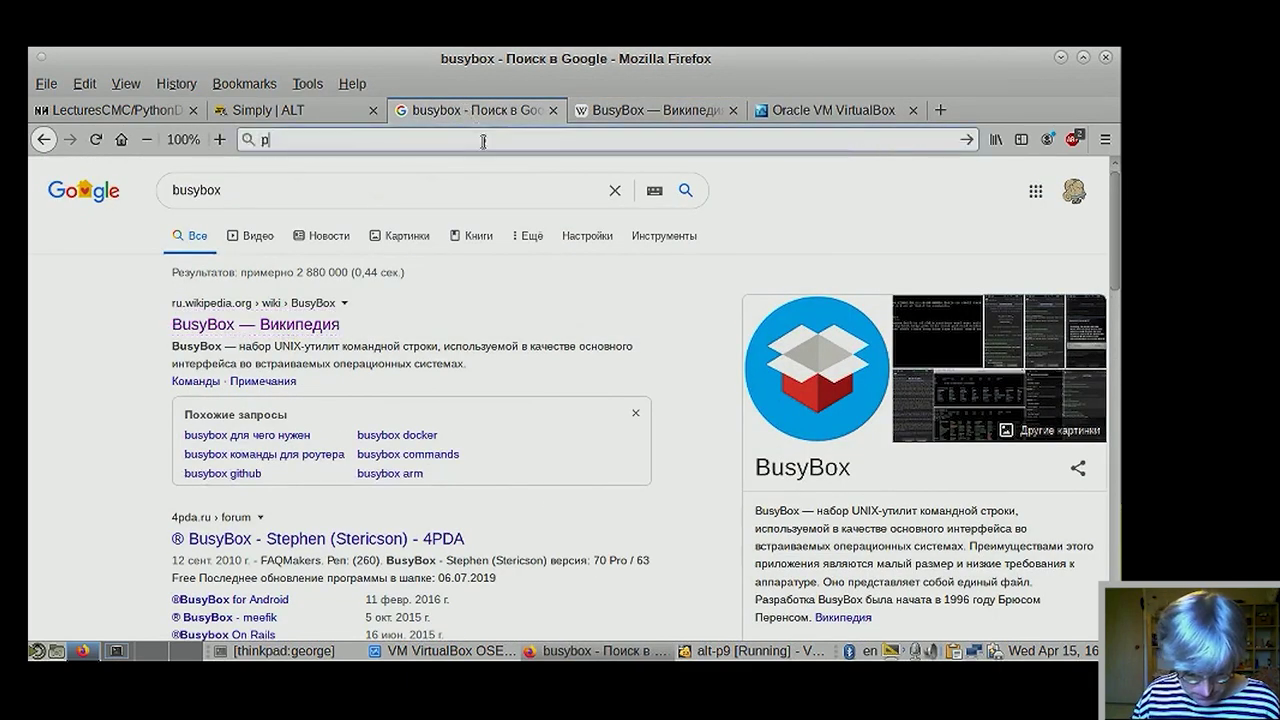
type("ackages.altlinux.org")
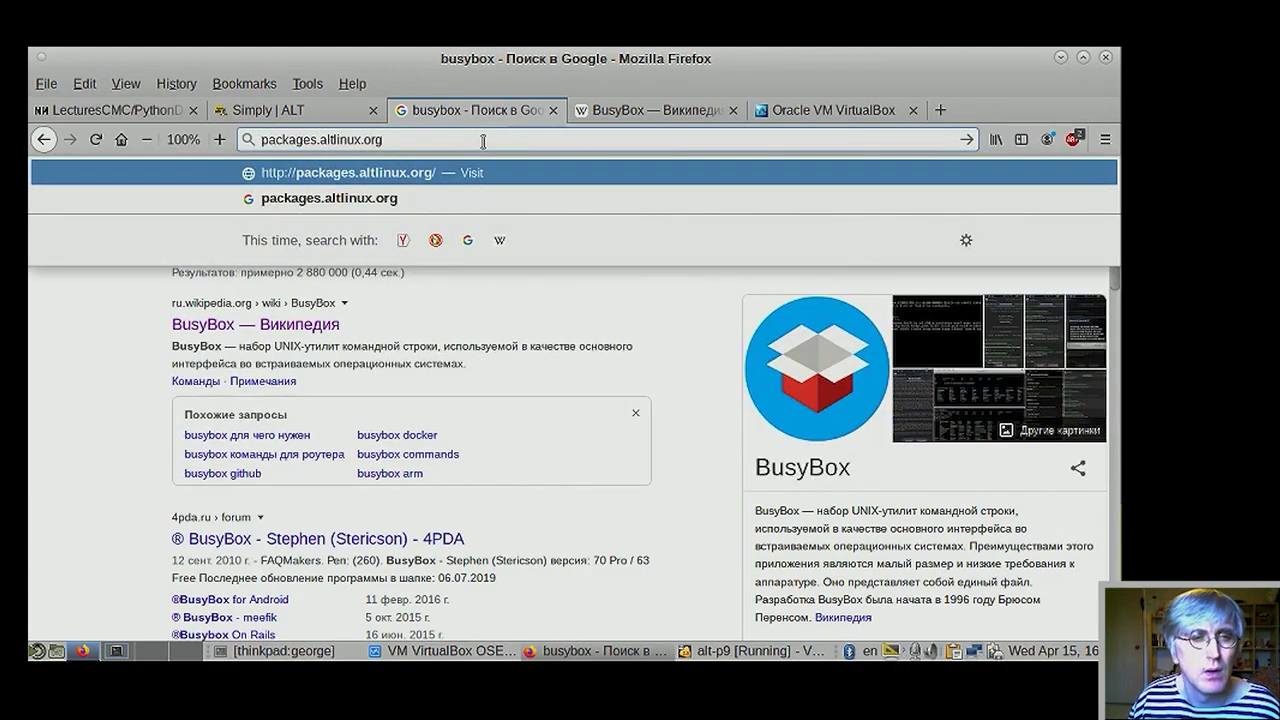
key("Return")
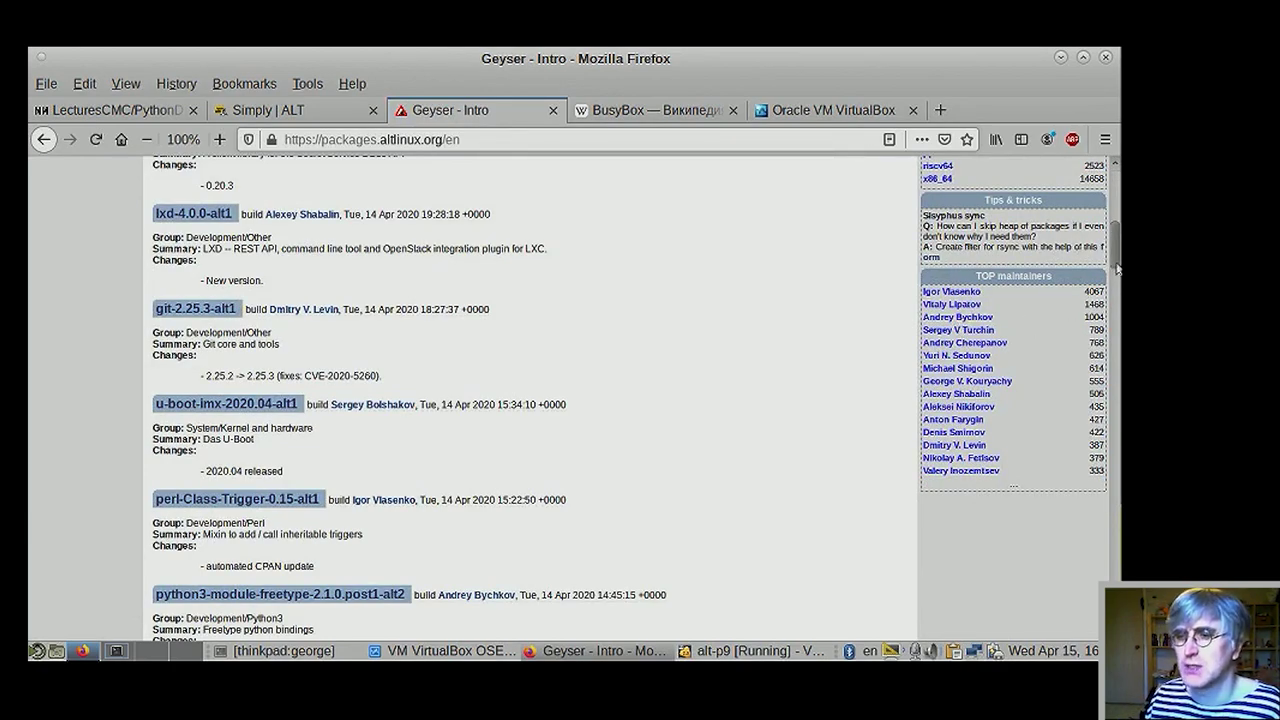
left_click_drag(1117, 268, 1117, 180)
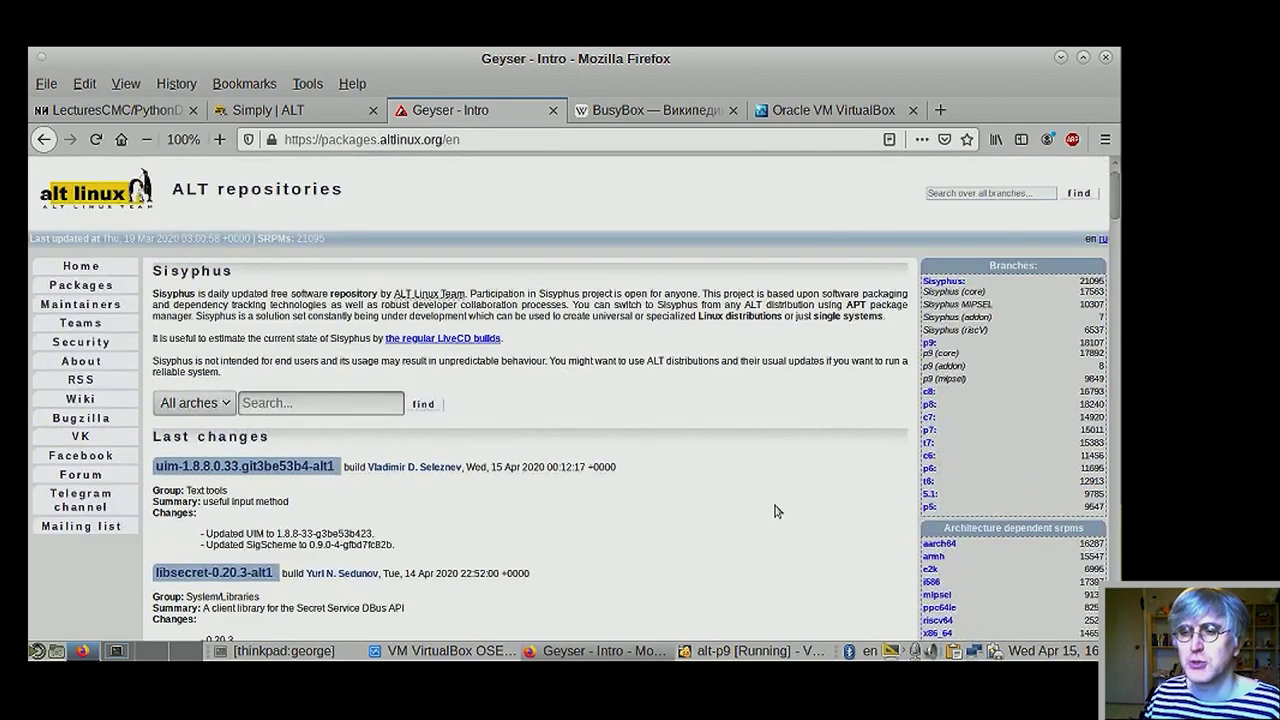
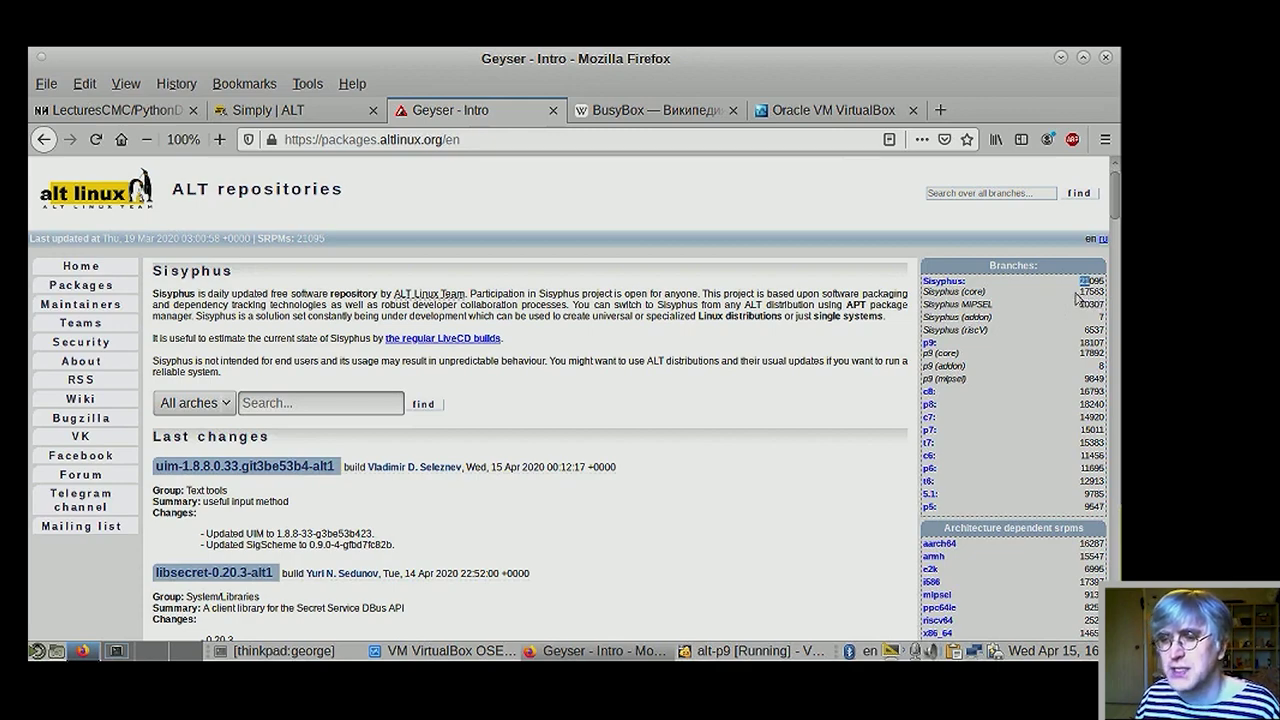
- Highlight the Sisyphus core and Sisyphus MIPSEL package counts in the branches list
mouse_move(1092, 290)
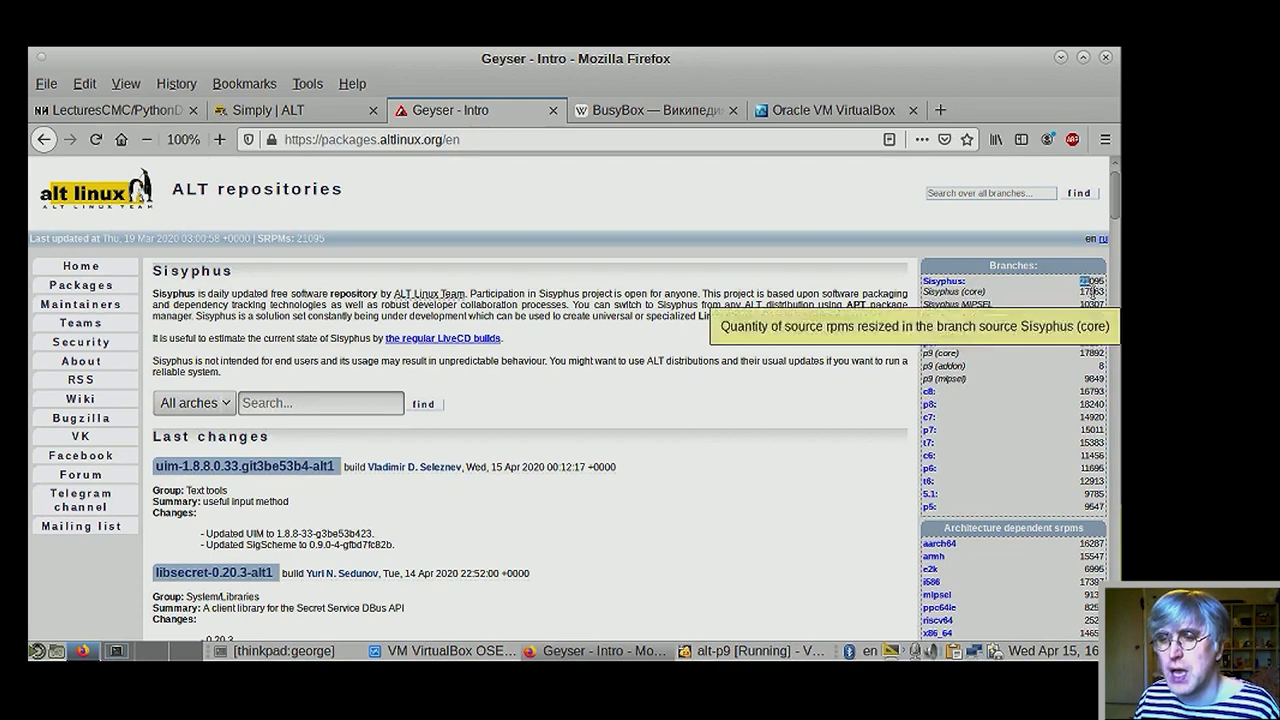
left_click_drag(1090, 290, 1052, 298)
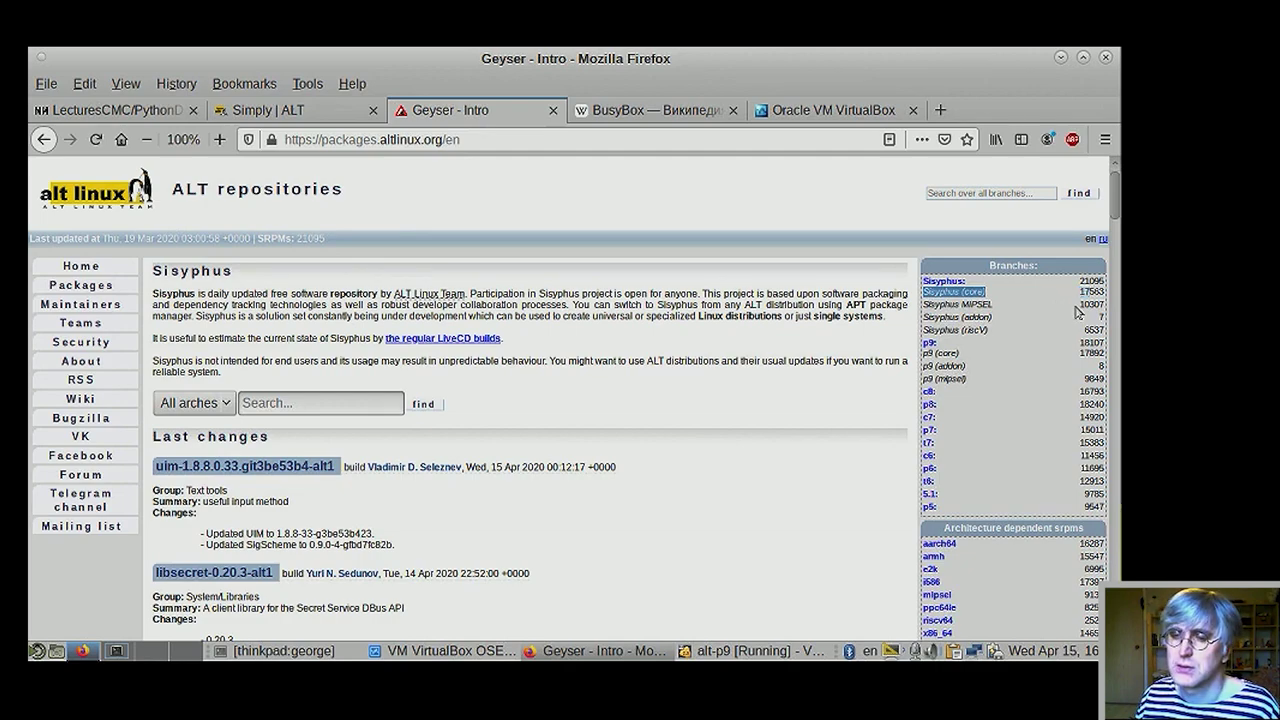
left_click(1083, 308)
left_click_drag(1080, 305, 1090, 305)
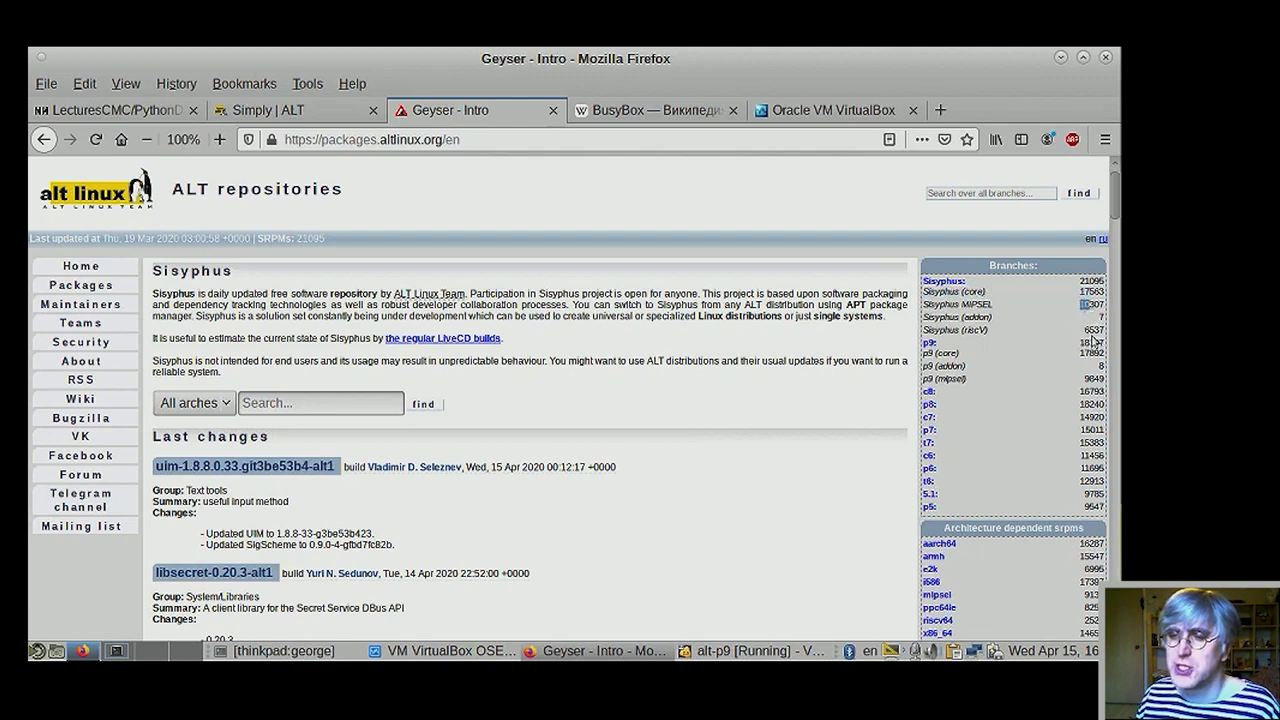
left_click(1050, 296)
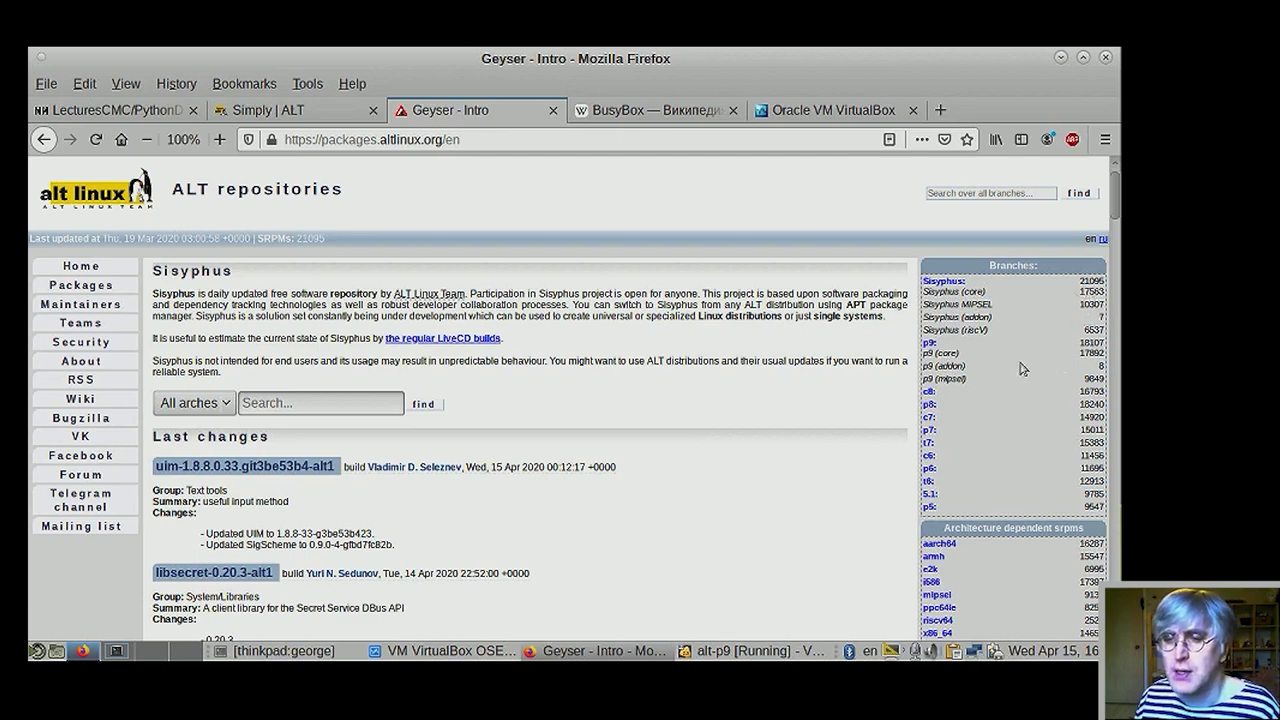
mouse_move(716, 656)
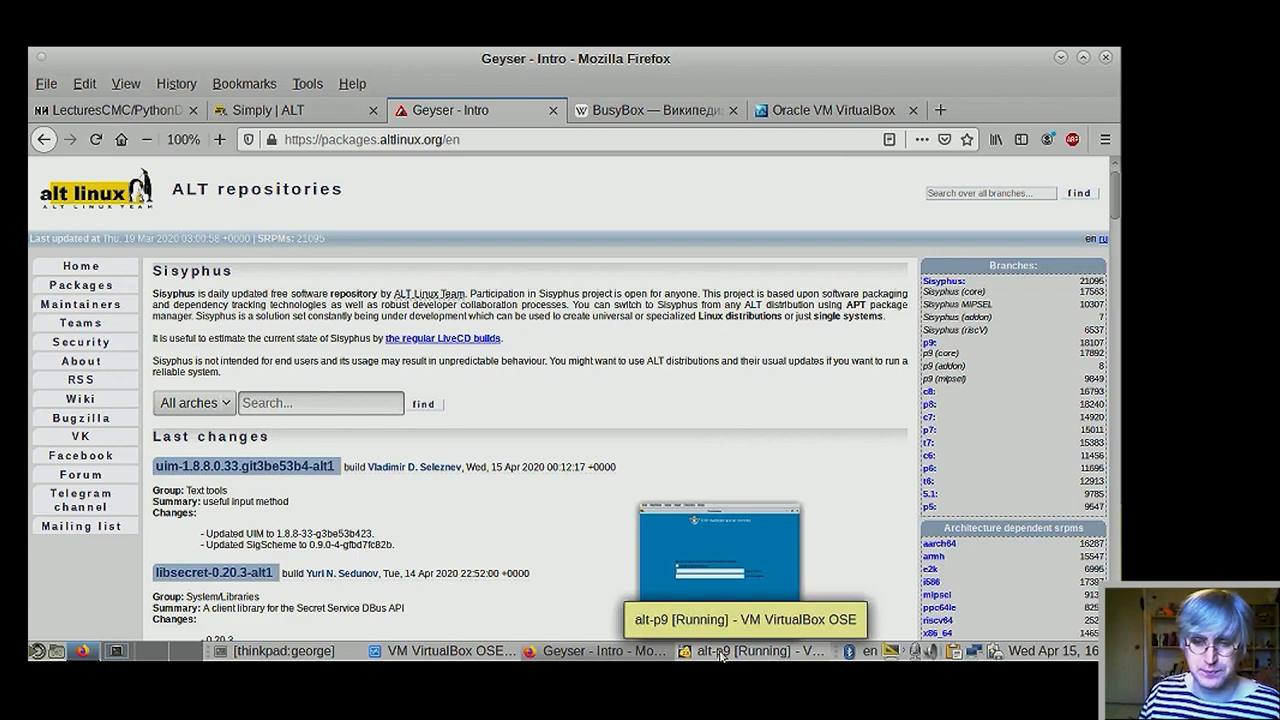
- Switch to the alt-p9 VM and enter the root password in both fields
left_click(721, 652)
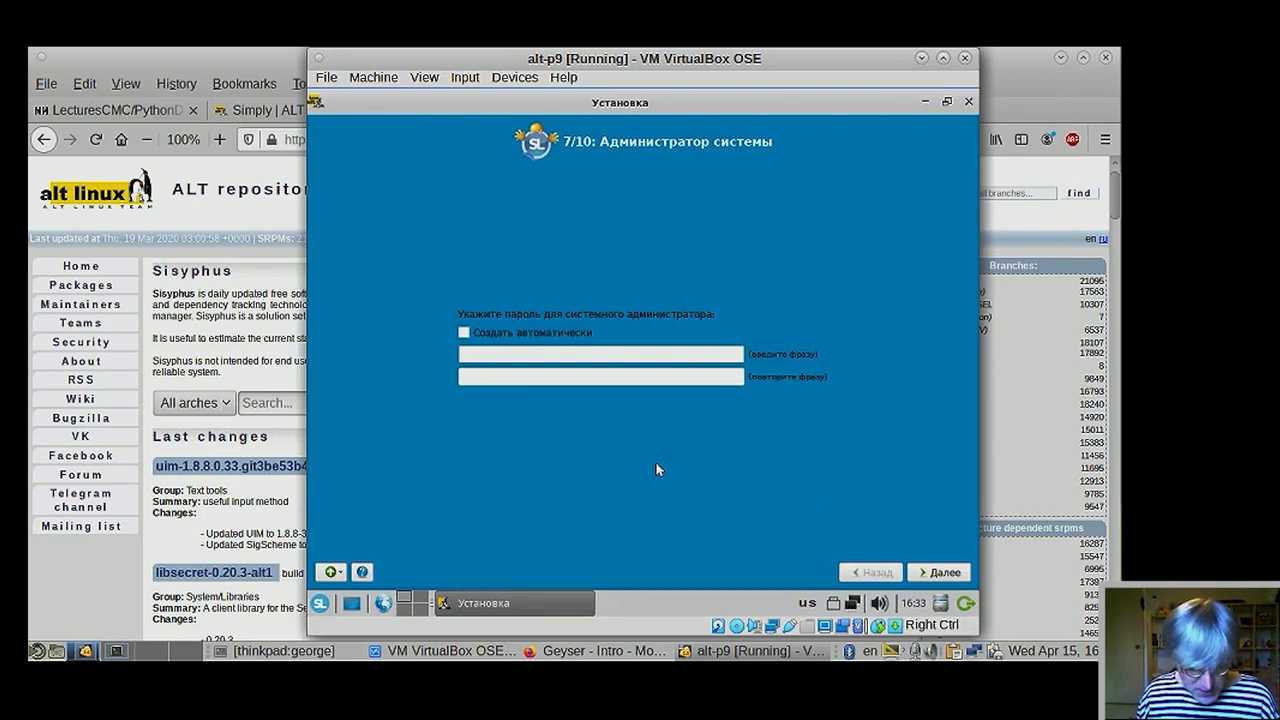
left_click(628, 363)
type("123")
left_click(615, 380)
type("123")
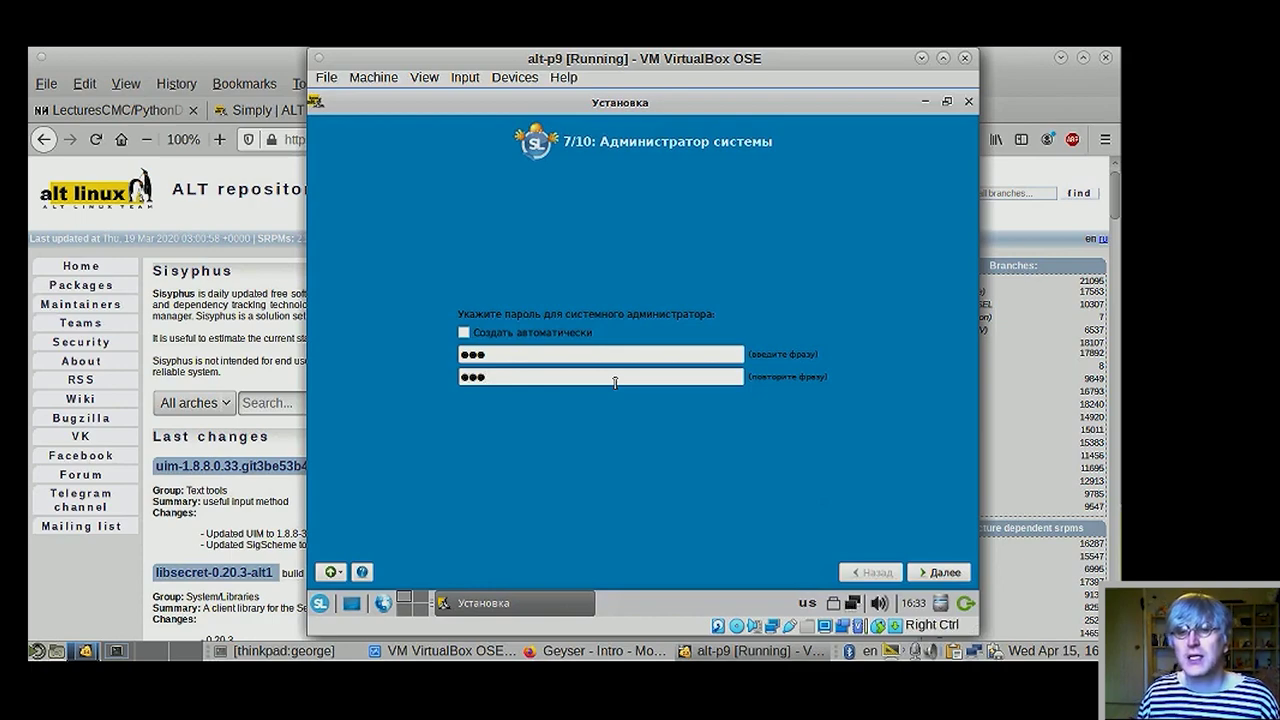
- Try 'Создать автоматически' root password generation, revert to the manual password, and continue
left_click(464, 332)
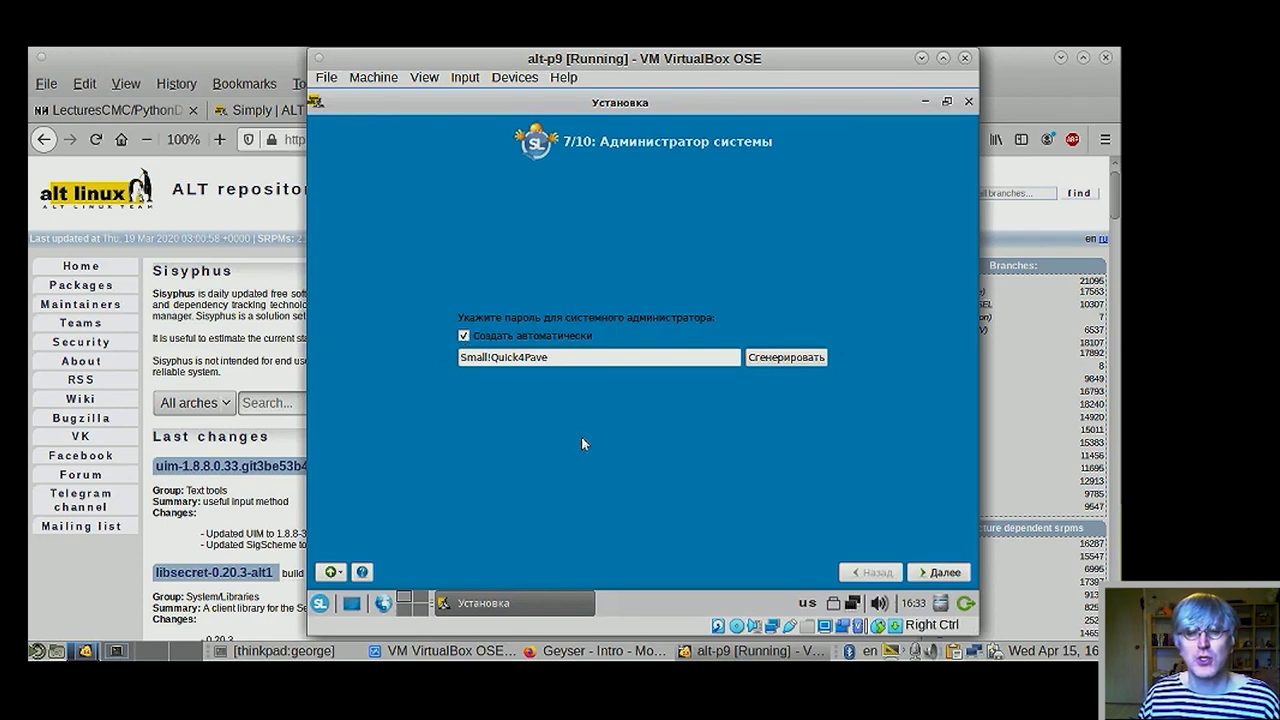
left_click(767, 358)
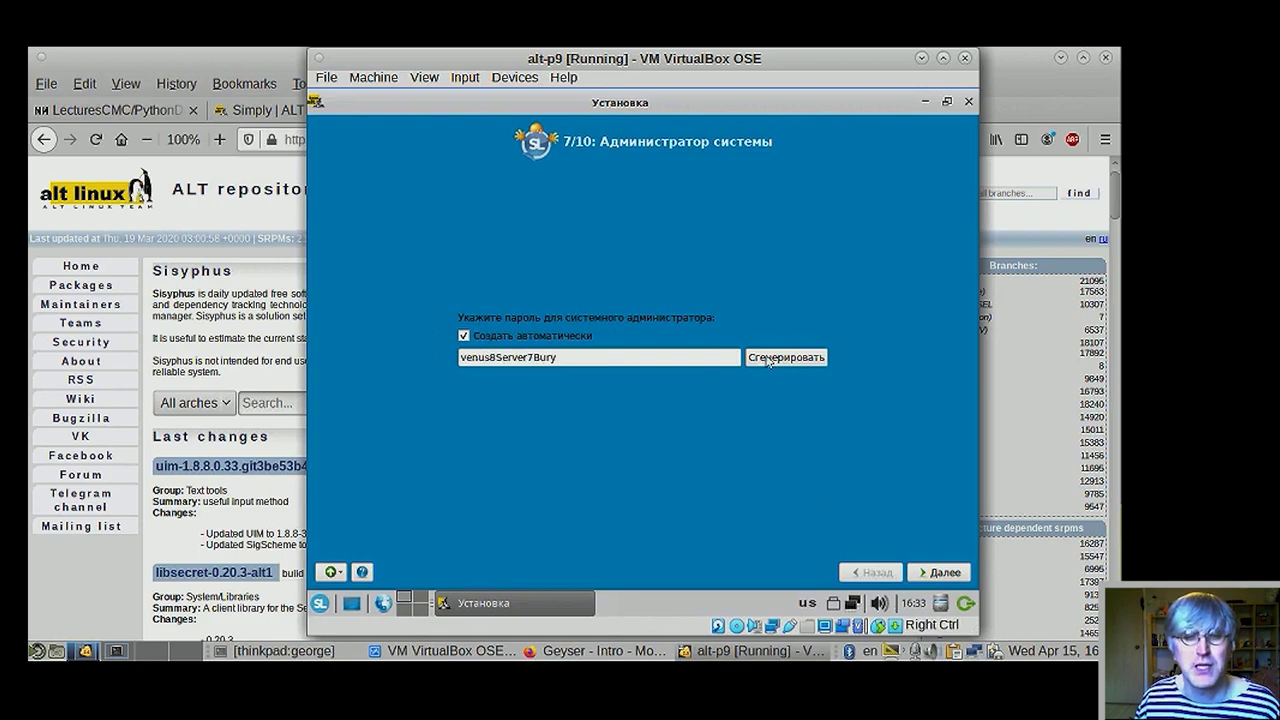
left_click(767, 358)
left_click(767, 358)
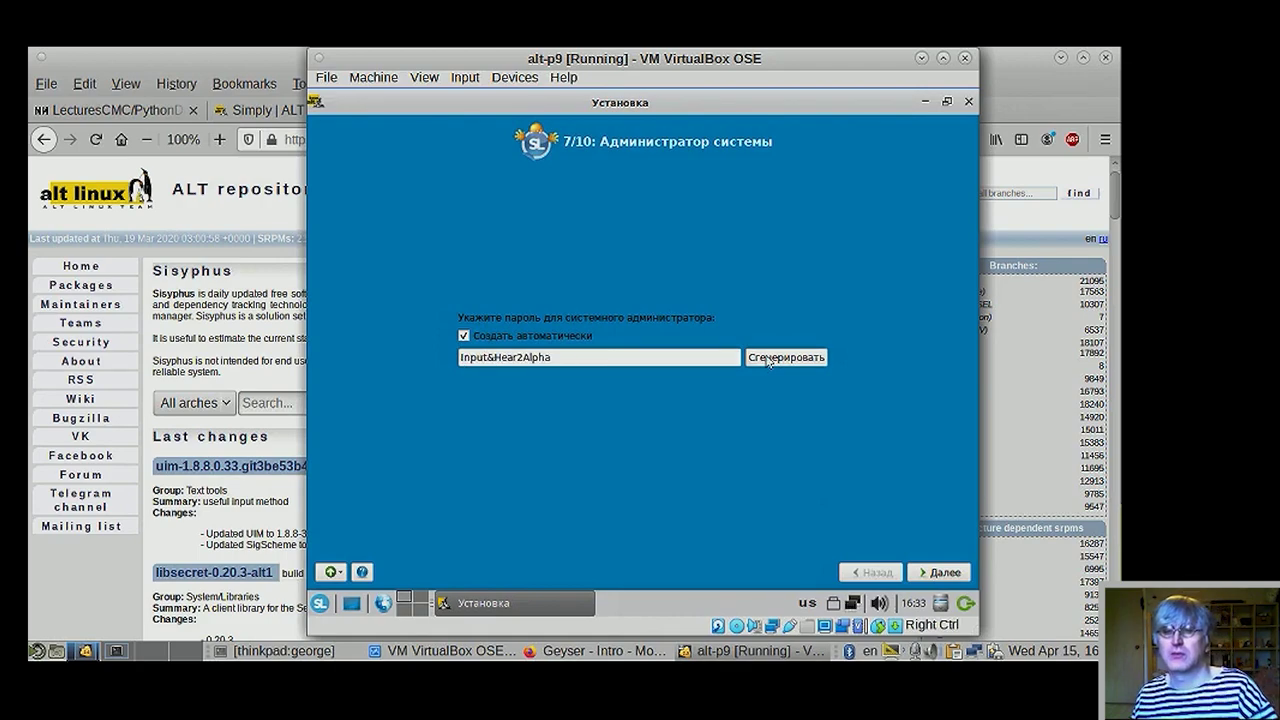
left_click(767, 358)
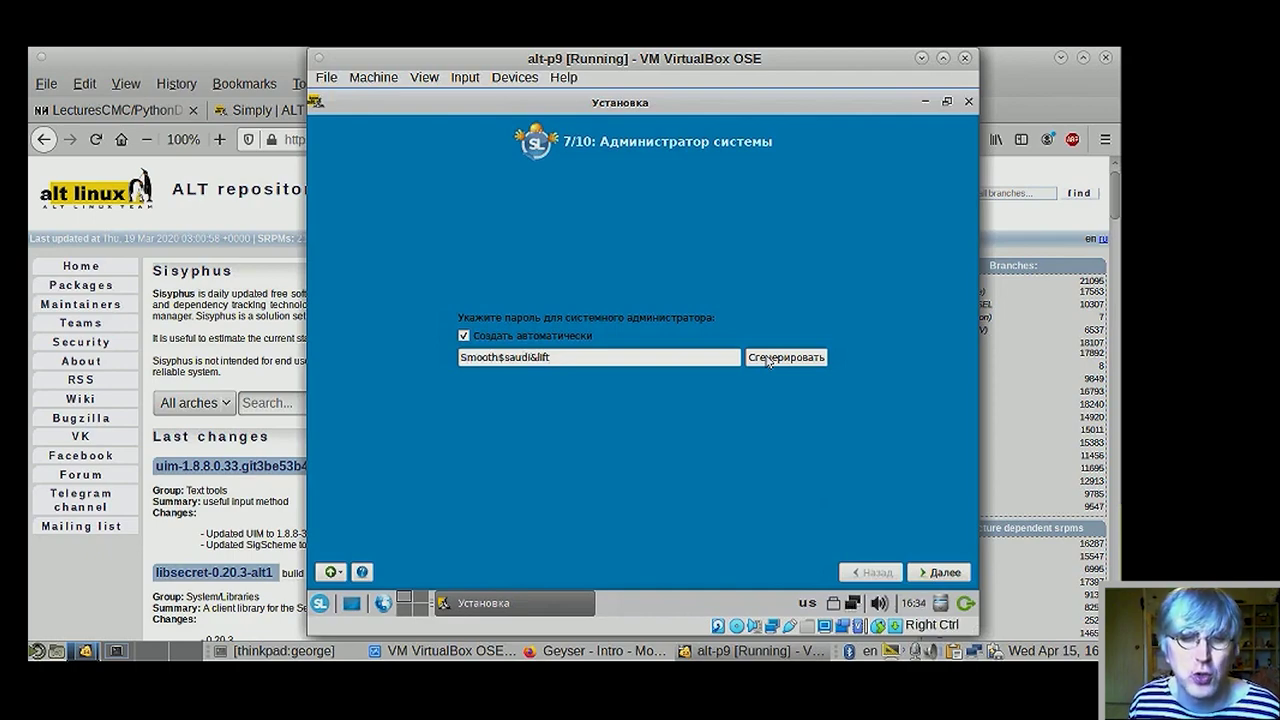
left_click(767, 358)
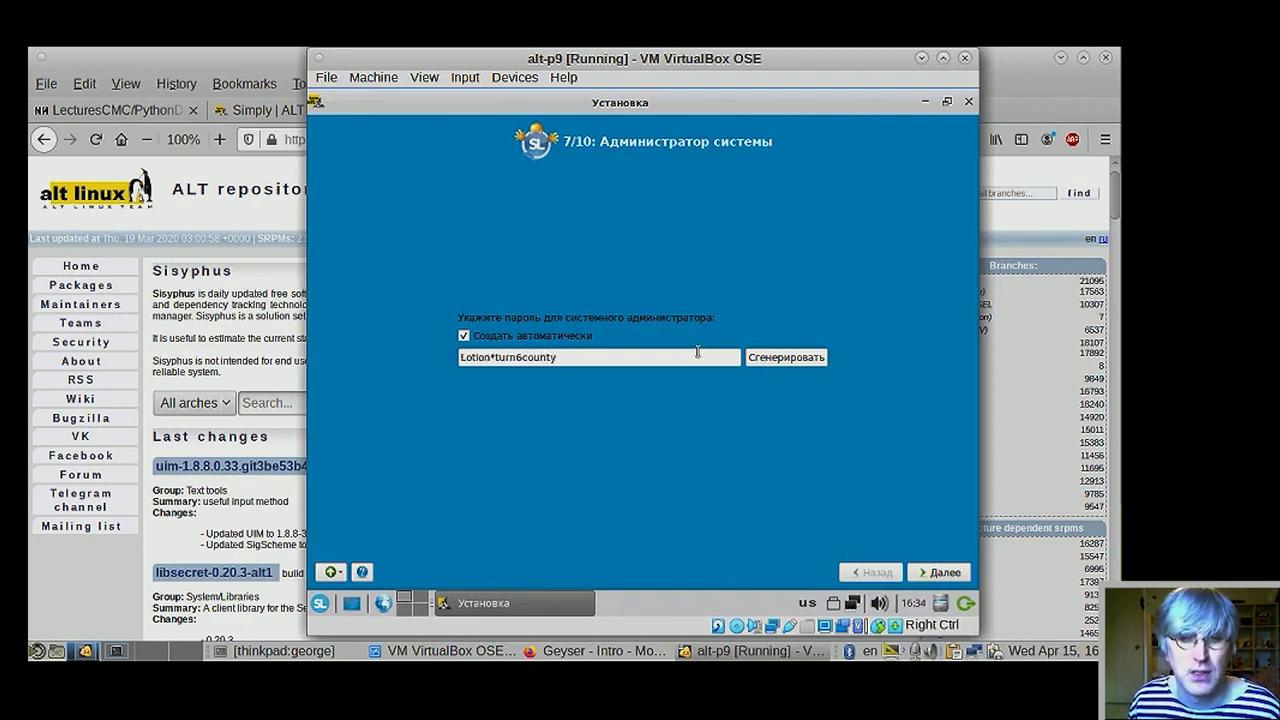
left_click(463, 335)
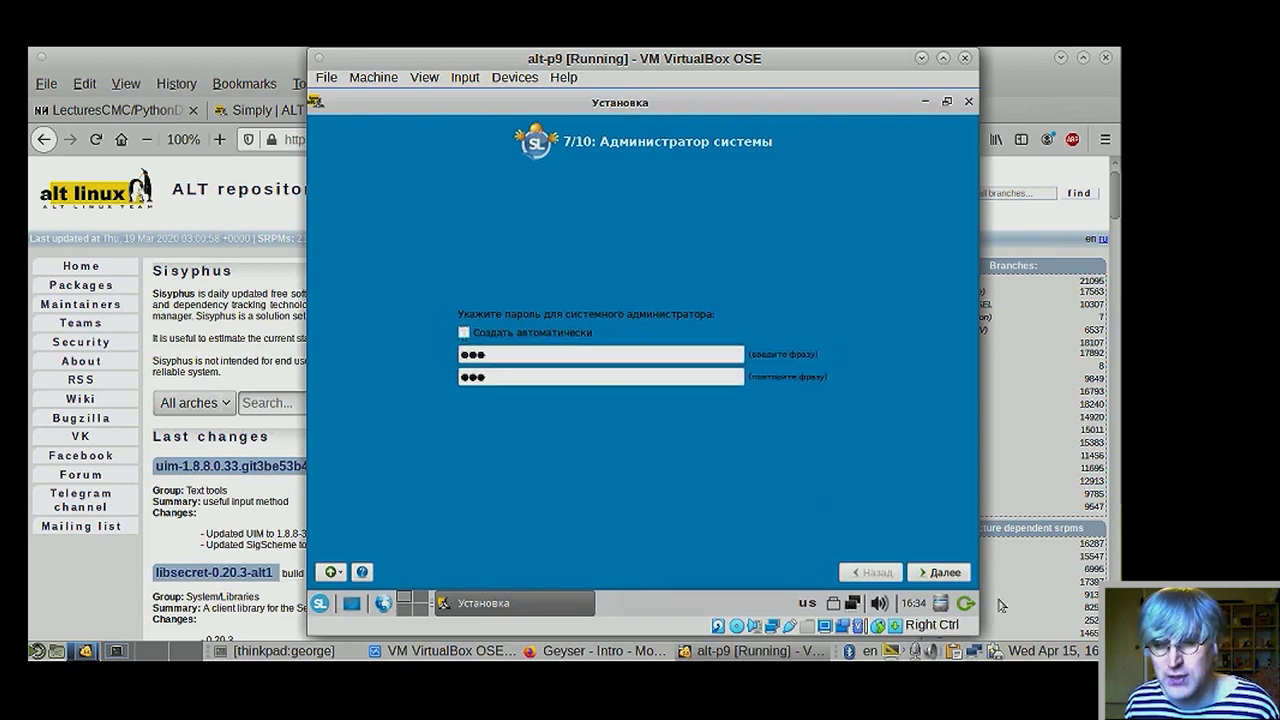
left_click(940, 576)
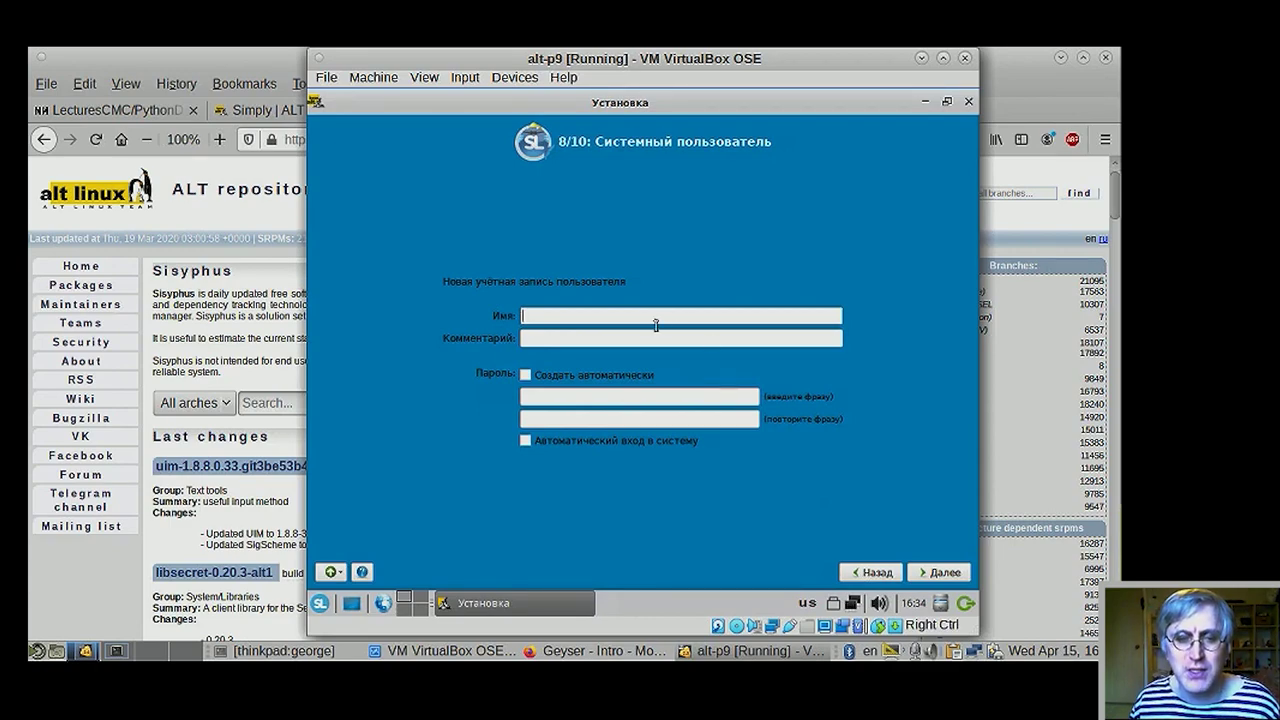
- Enter login 'user' and comment 'Main User', fixing the typo, with an auto-generated password
type("user")
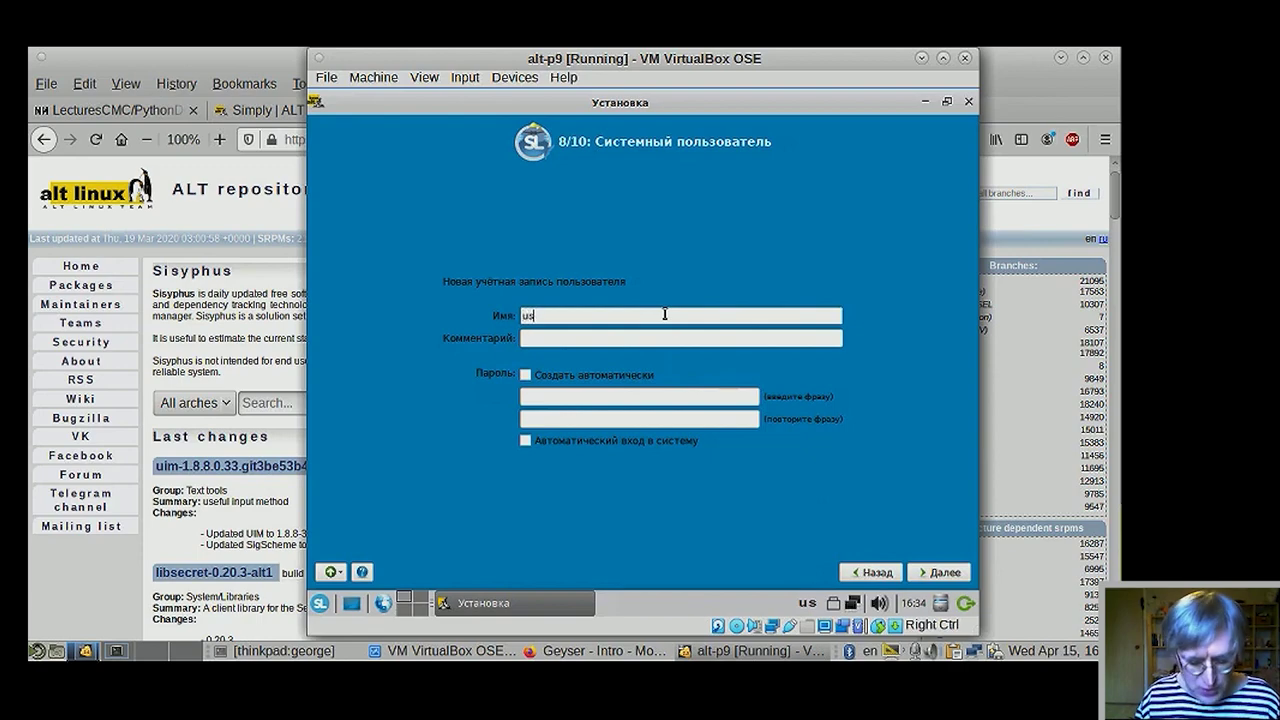
left_click(652, 338)
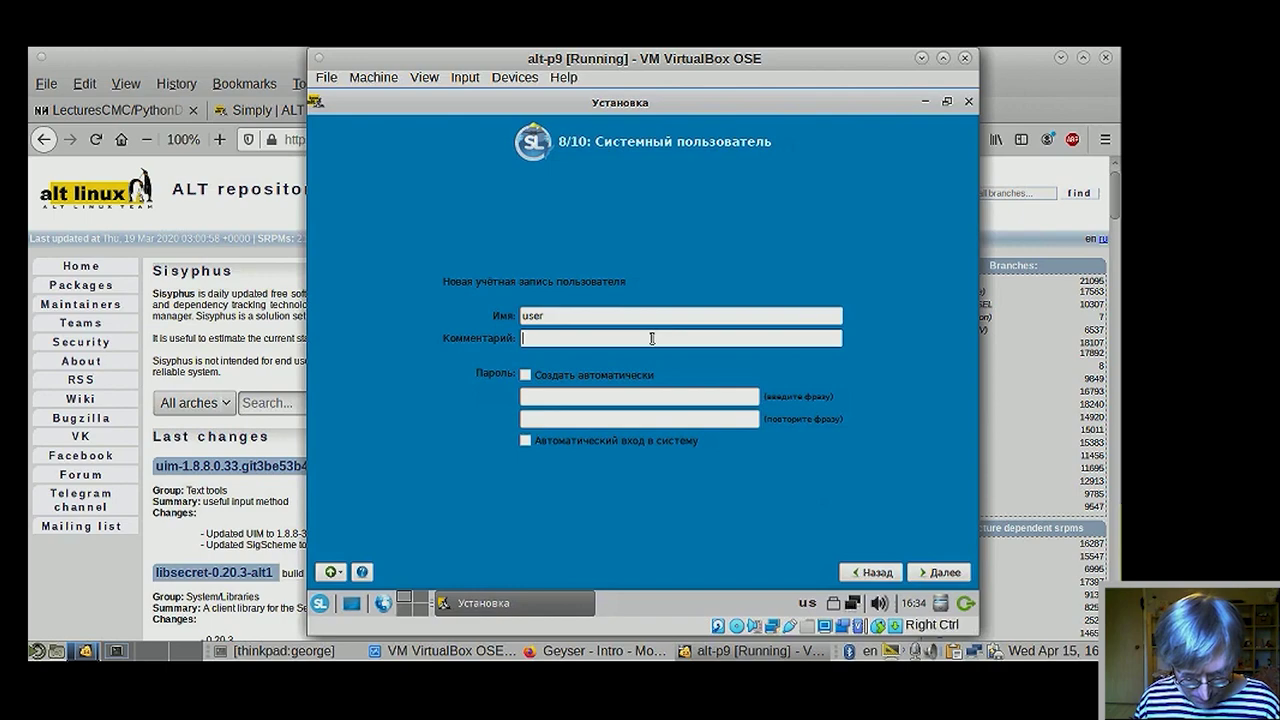
type("M")
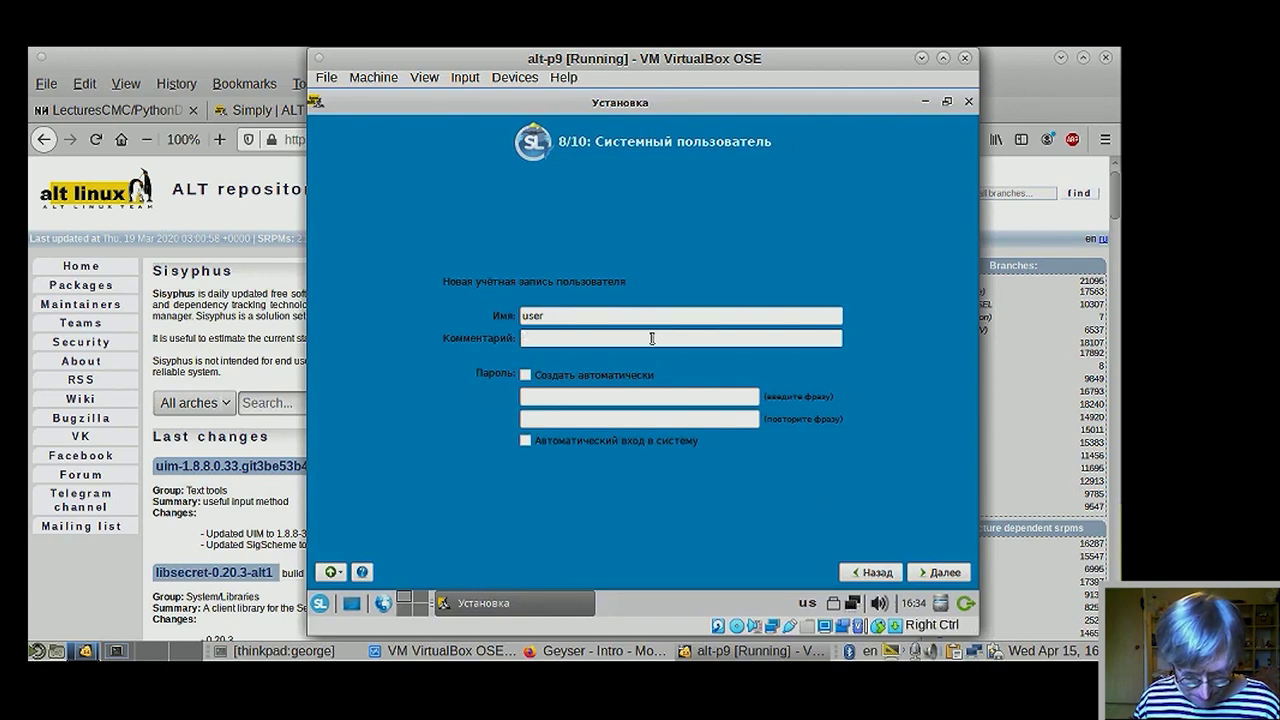
type("Maun U")
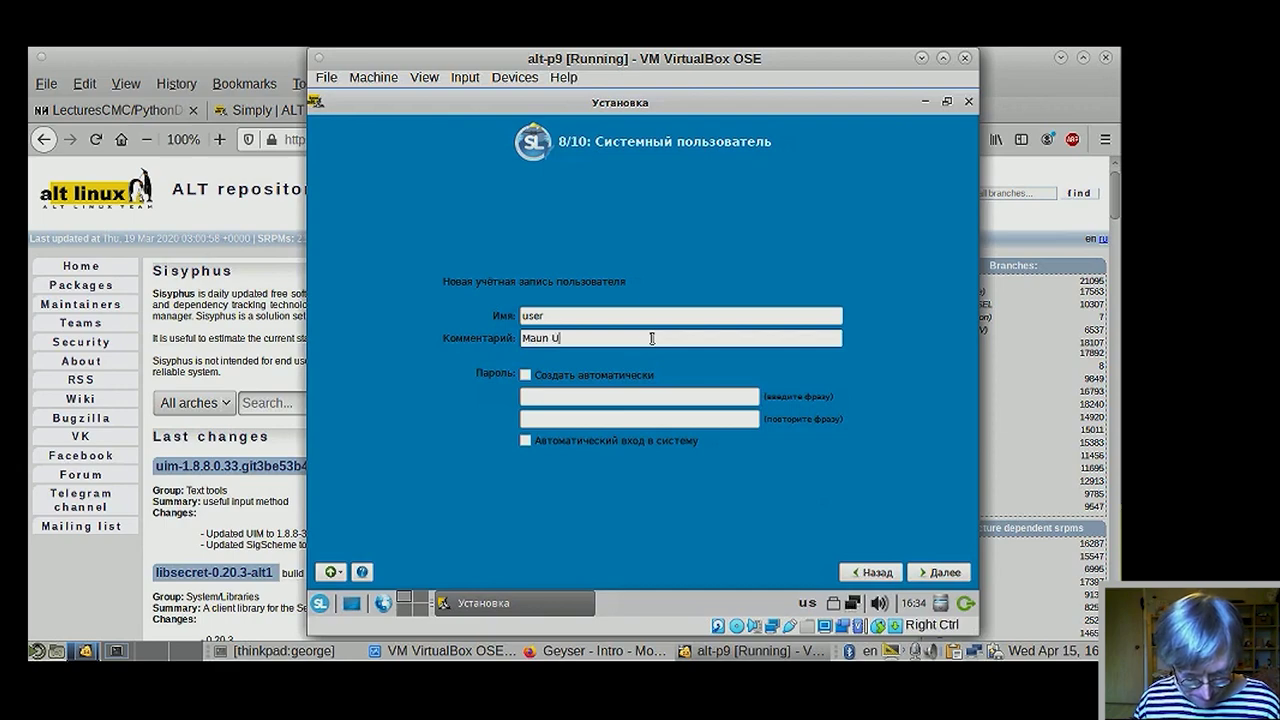
type("ser")
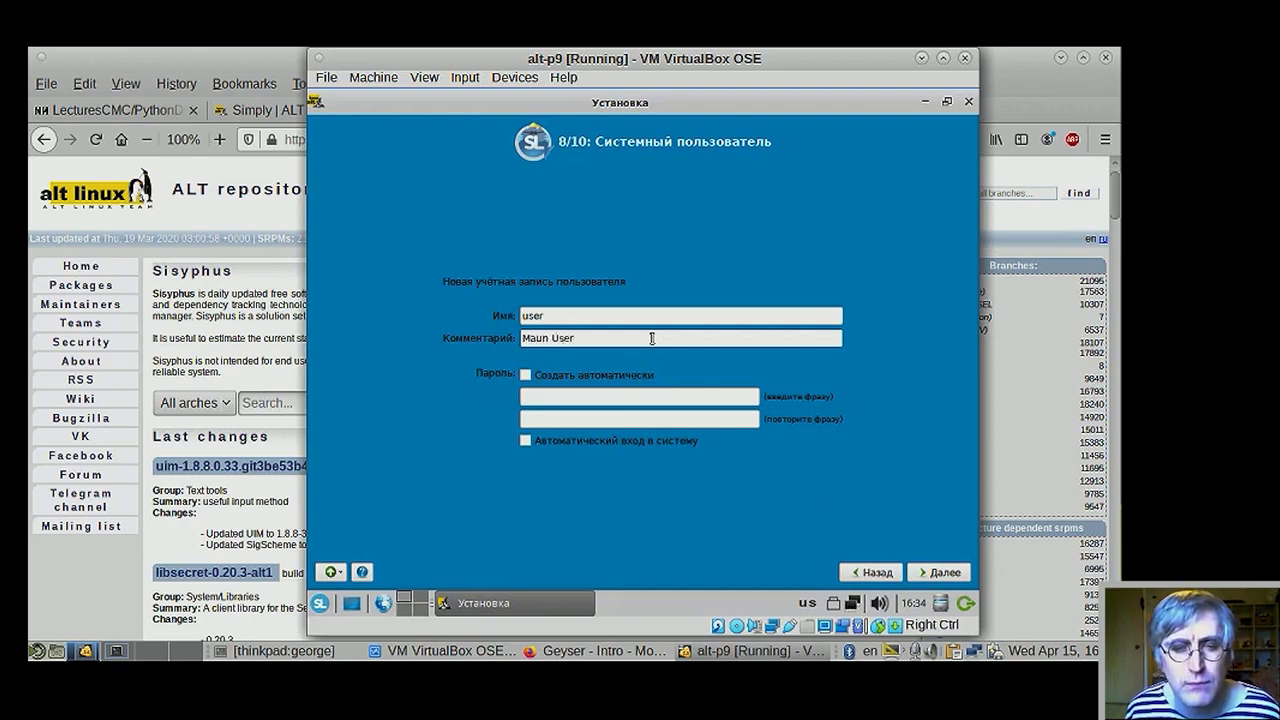
key("Left")
key("Left")
key("Left")
key("Left")
key("Left")
key("Left")
key("BackSpace")
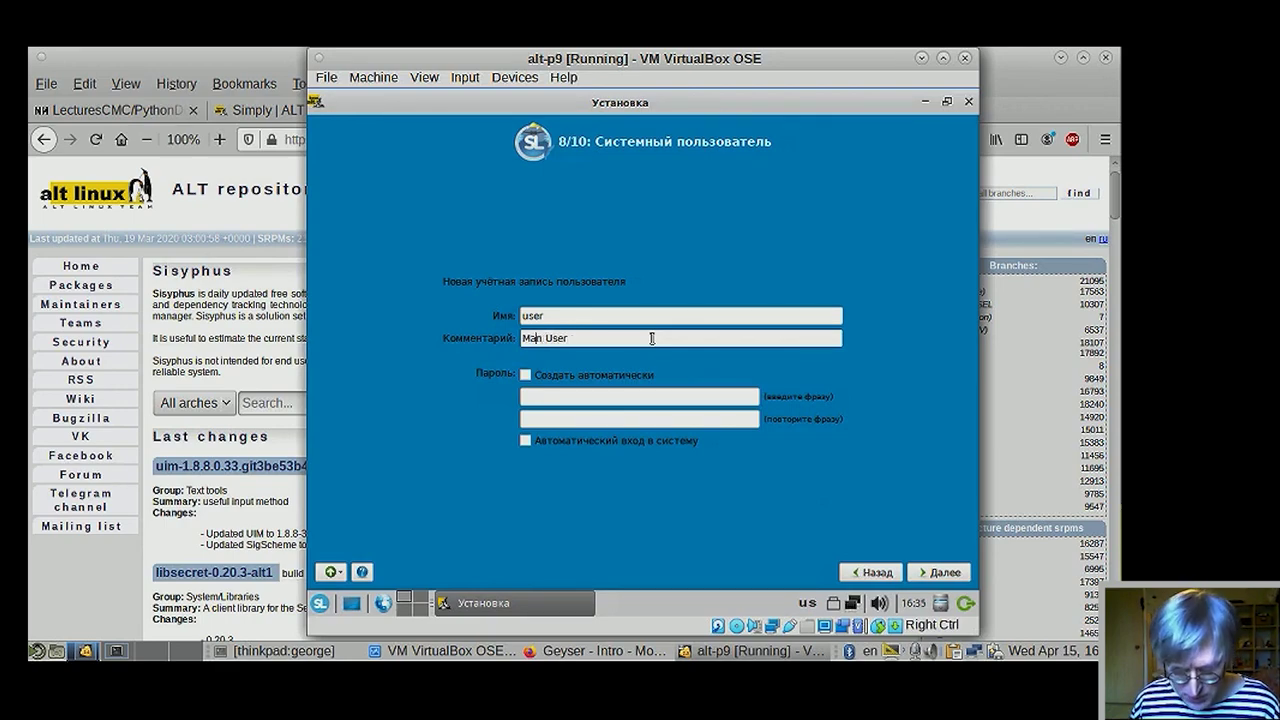
type("i")
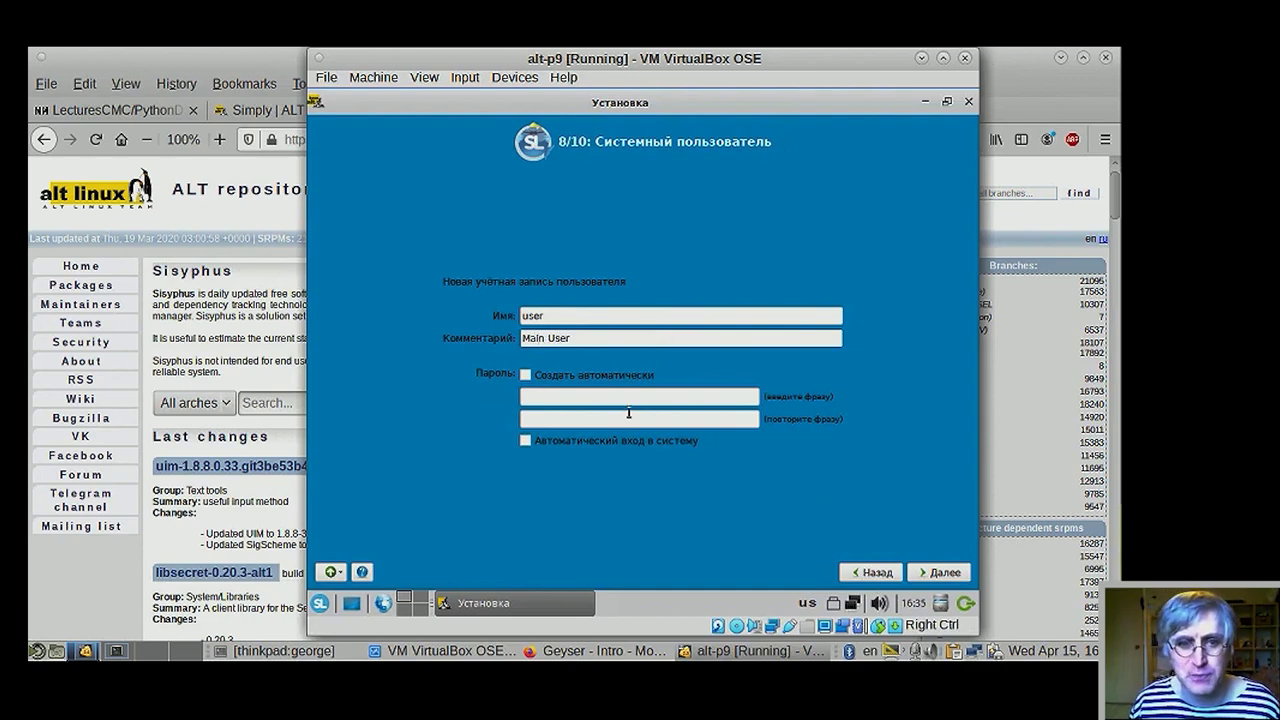
left_click(629, 395)
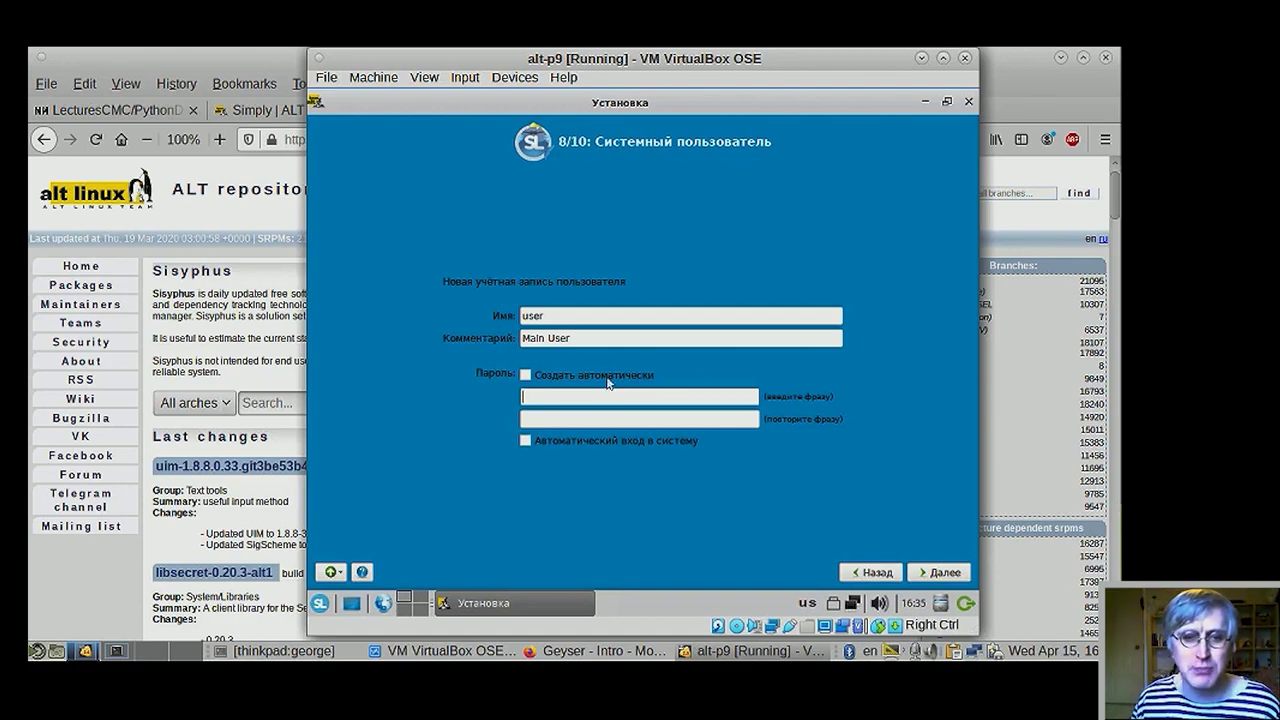
left_click(613, 375)
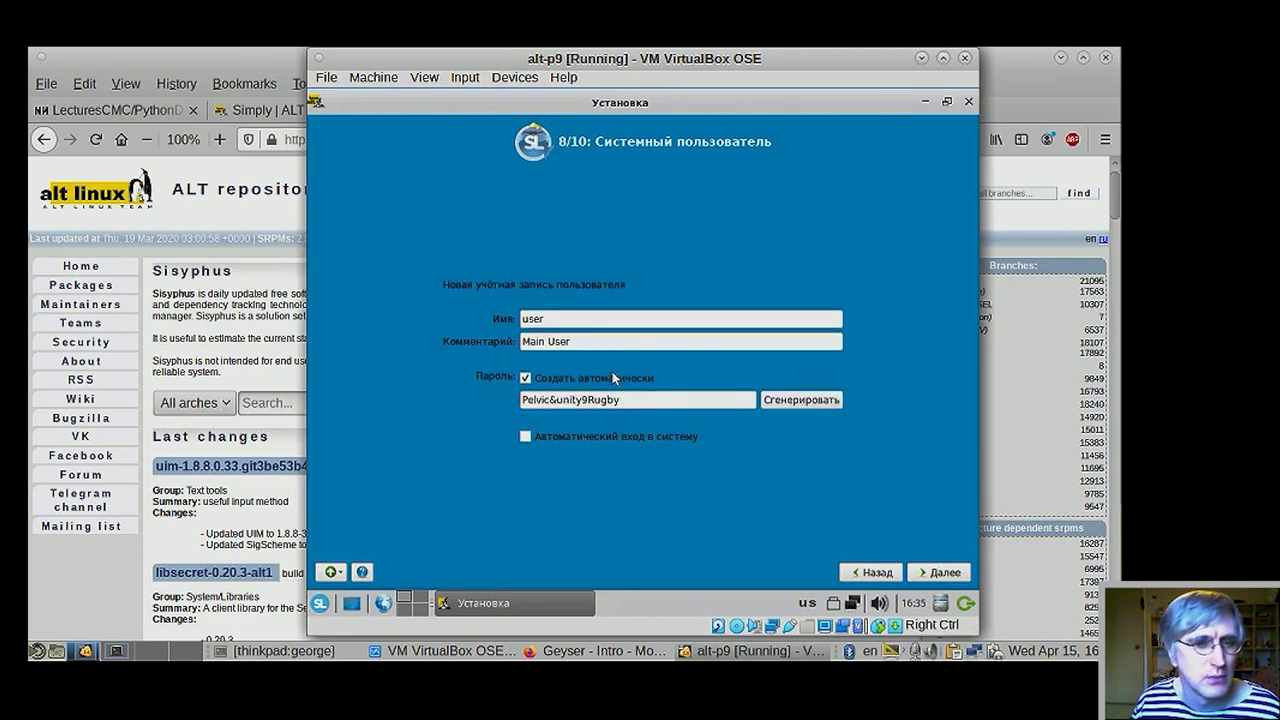
- Toggle automatic password generation and regenerate once, then switch to manual password entry
left_click(612, 375)
left_click(612, 375)
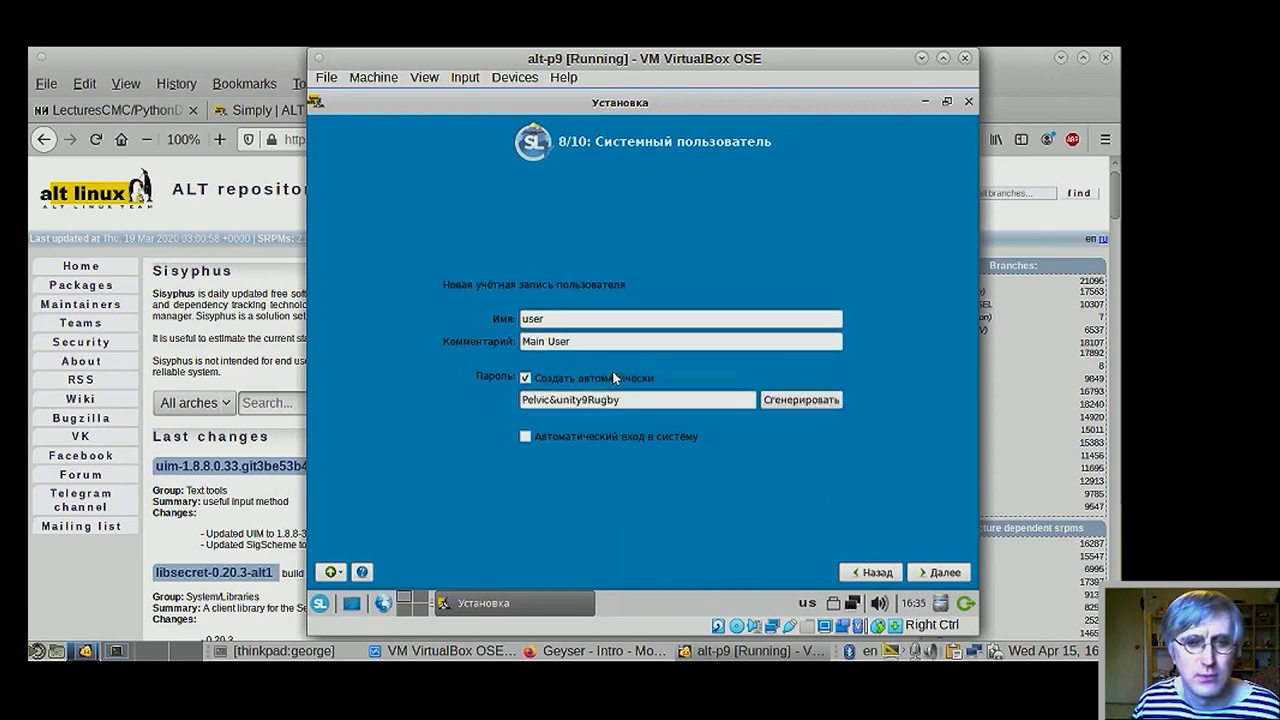
left_click(612, 377)
left_click(612, 377)
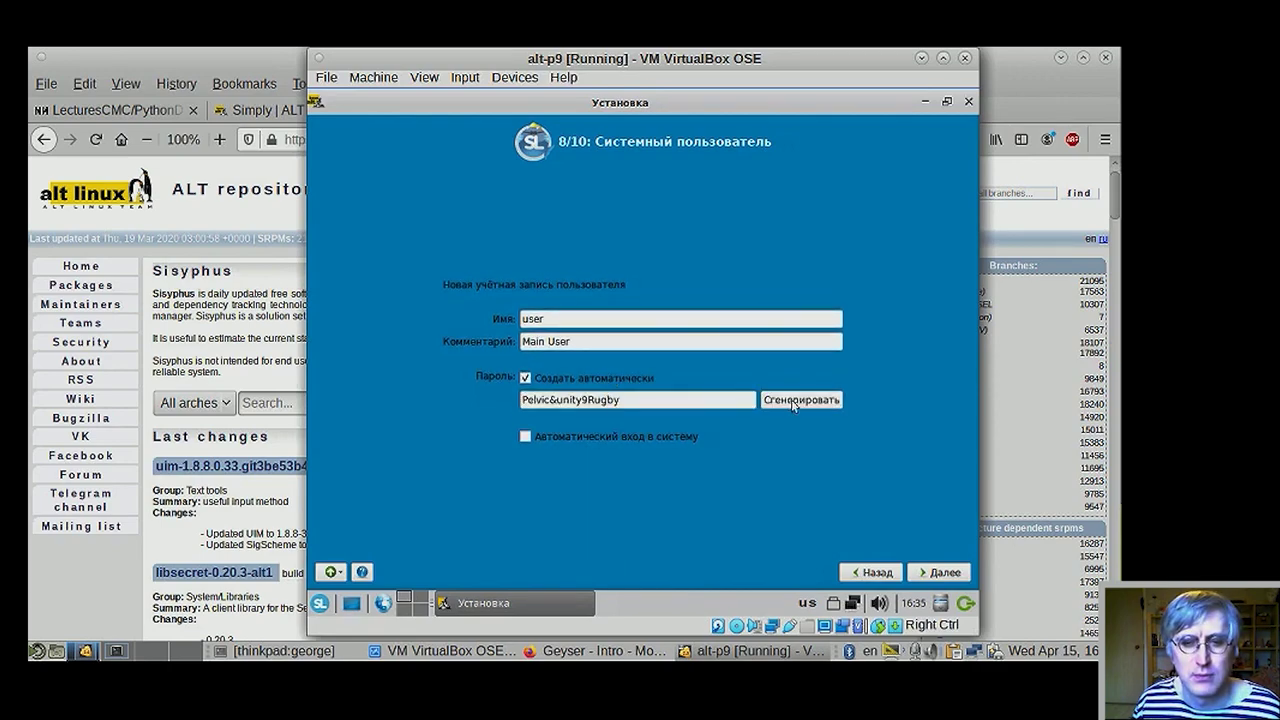
left_click(801, 401)
left_click(578, 376)
- Enter the user's password twice, enable automatic login, advance, then return to Firefox
left_click(591, 398)
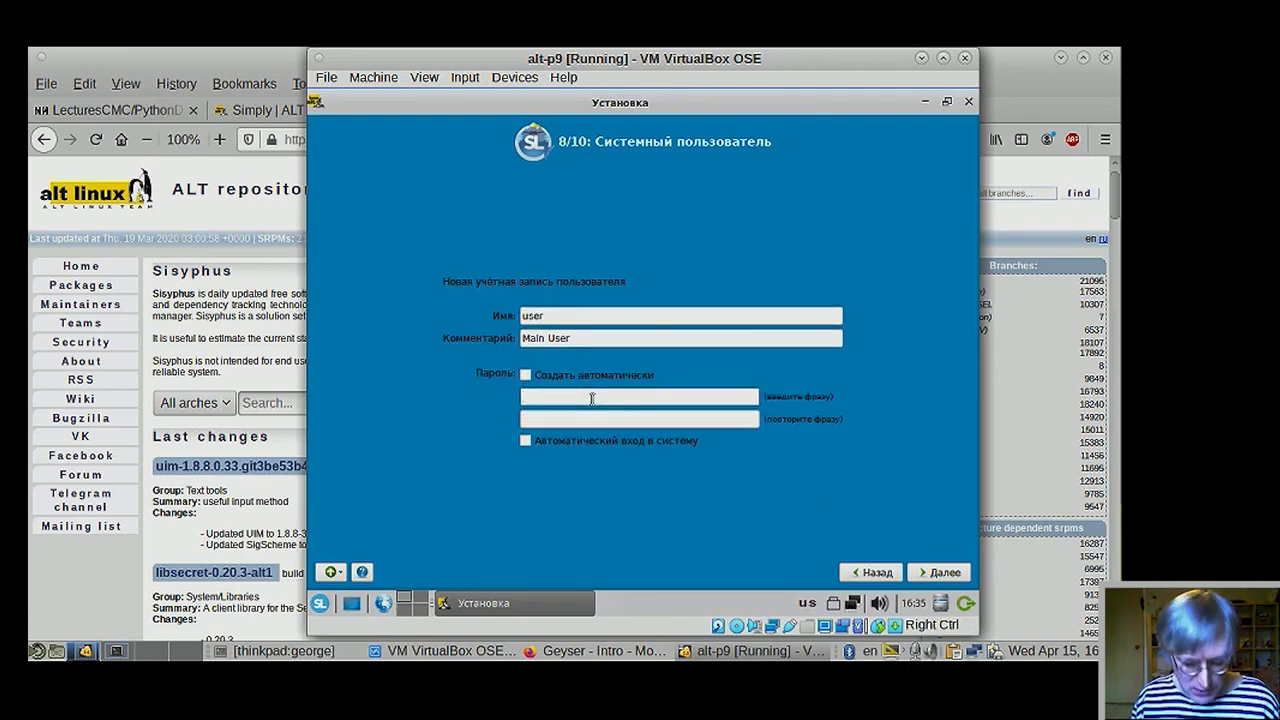
type("123")
left_click(591, 419)
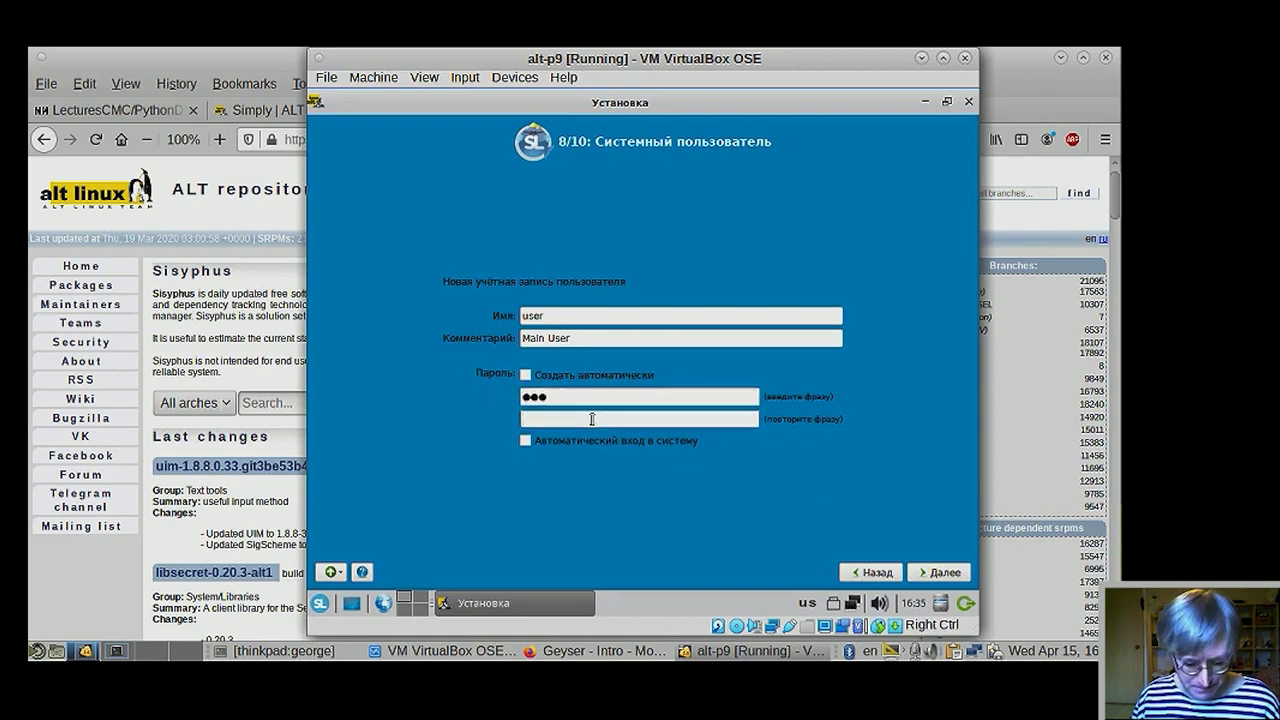
type("123")
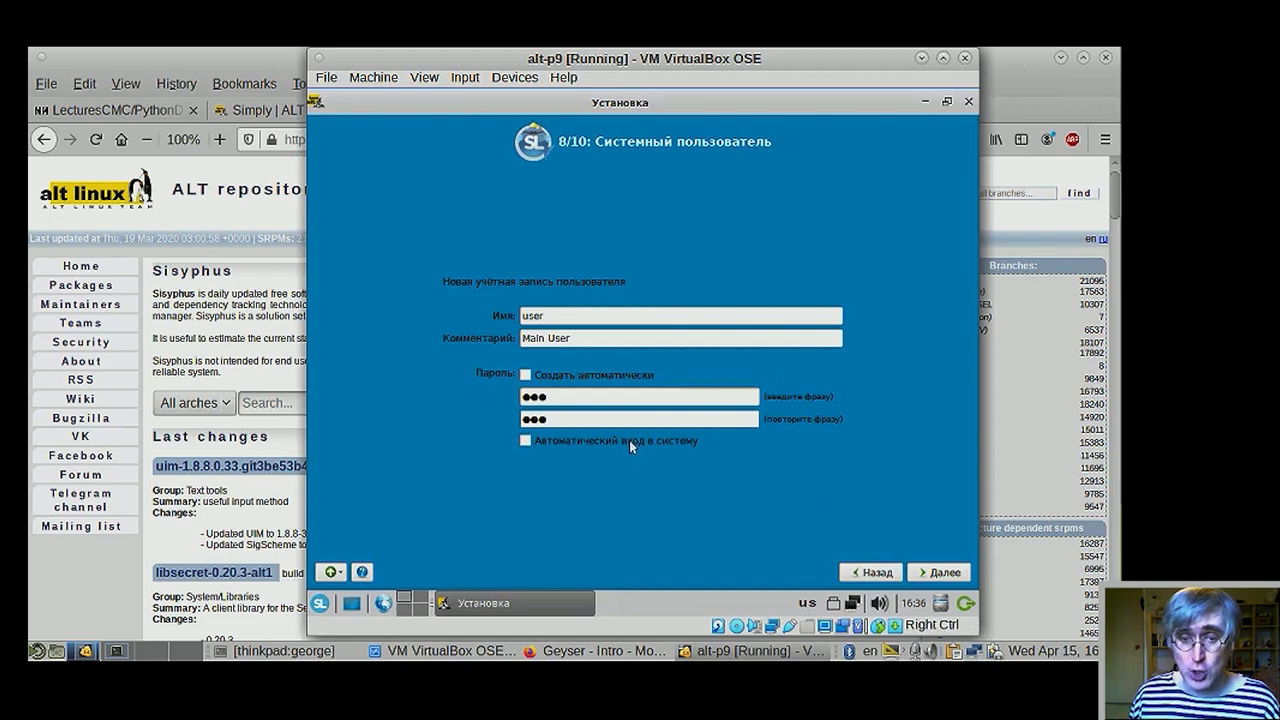
left_click(629, 440)
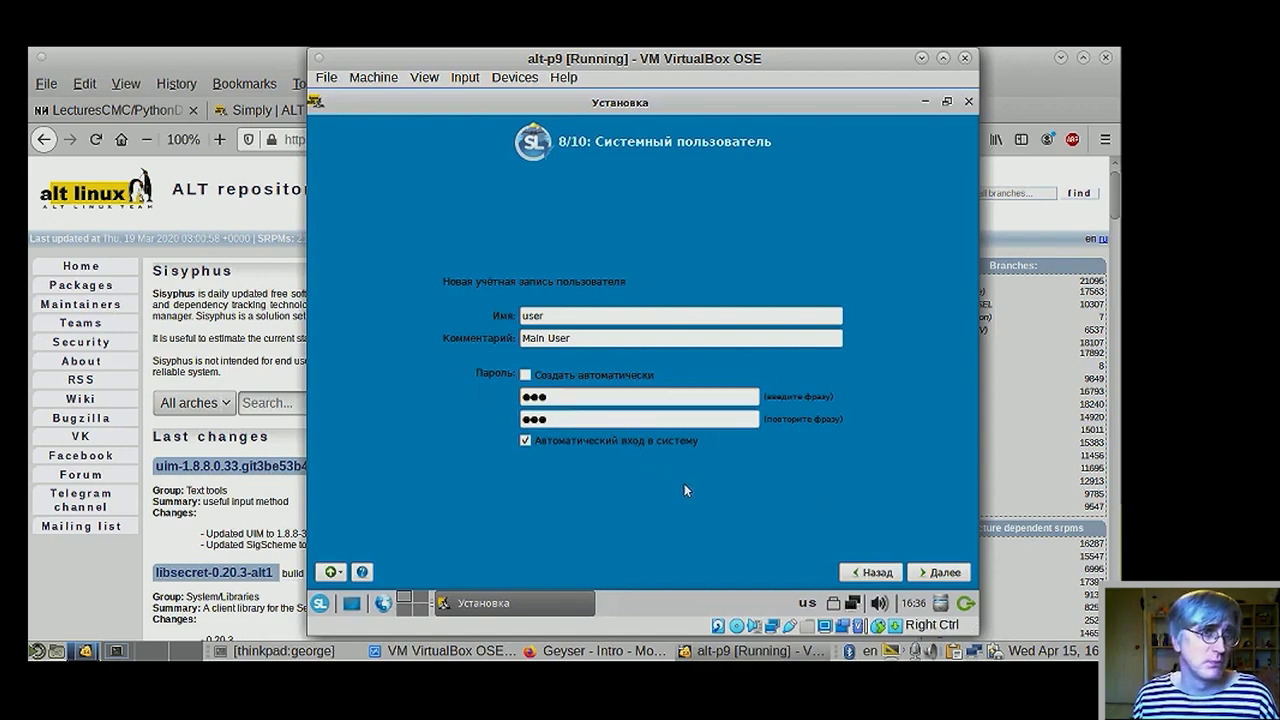
left_click(922, 572)
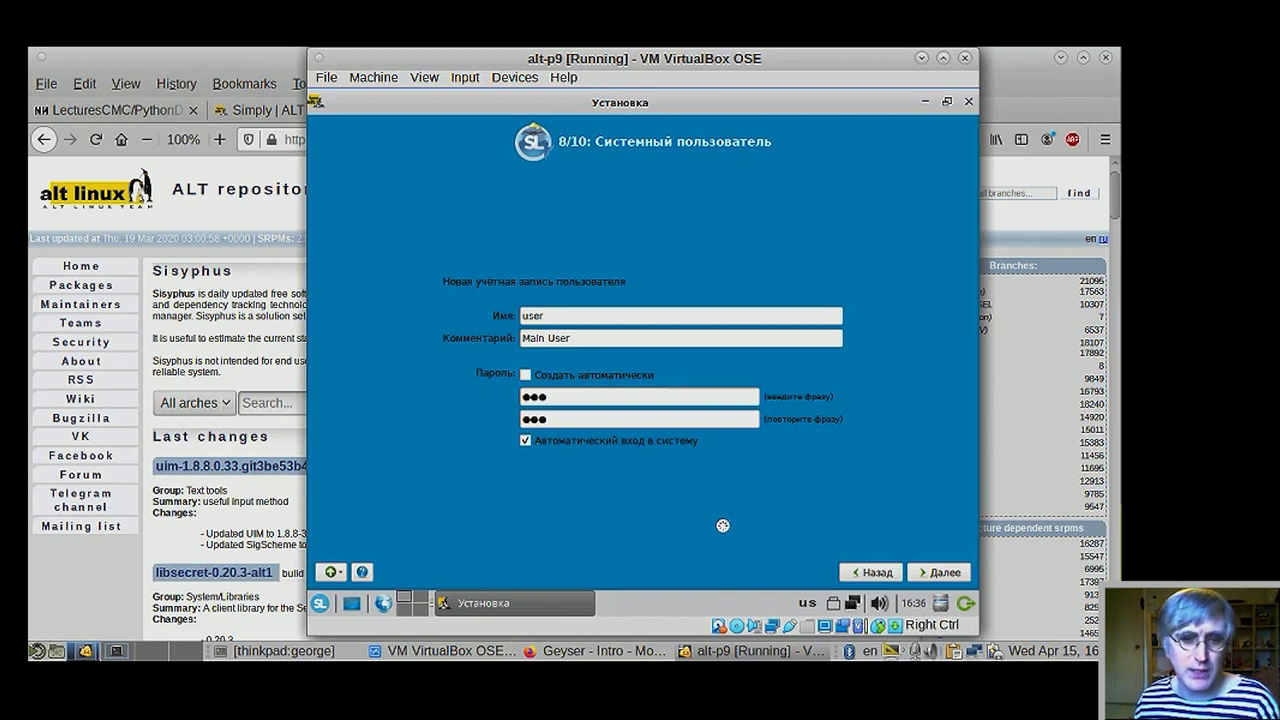
left_click(259, 285)
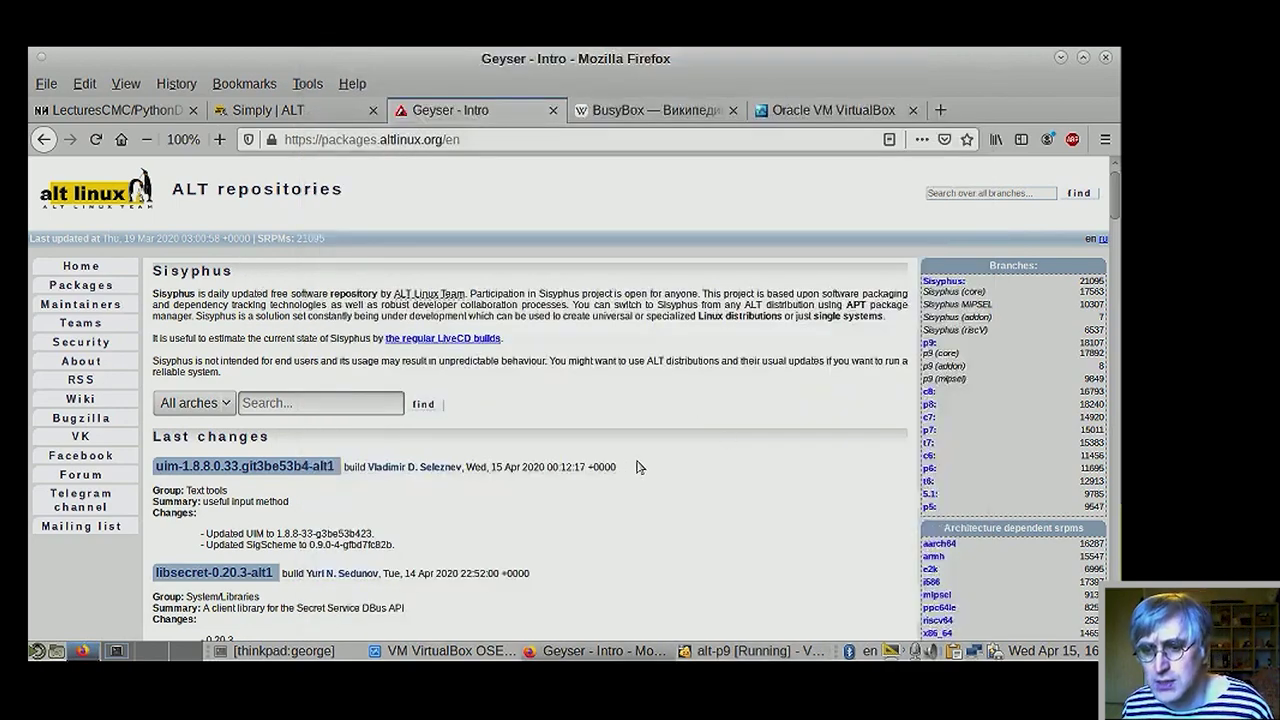
scroll(642, 468, "down", 1)
scroll(642, 468, "down", 7)
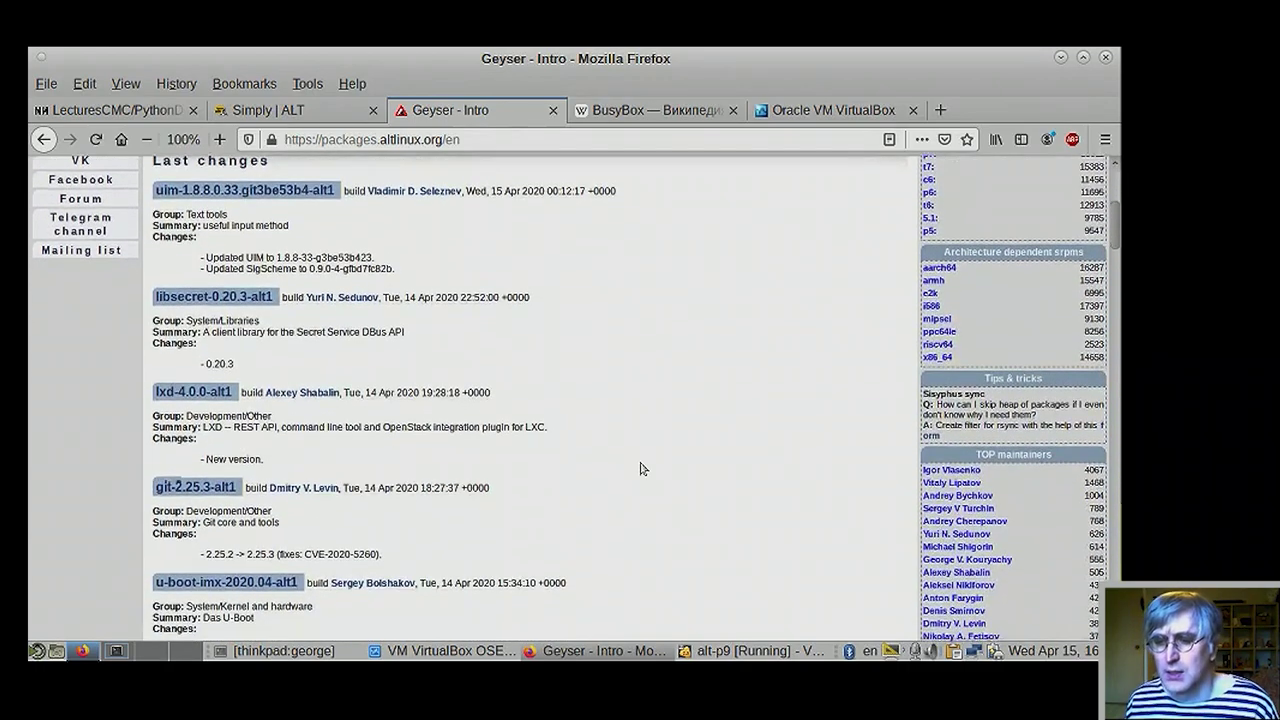
scroll(642, 468, "up", 5)
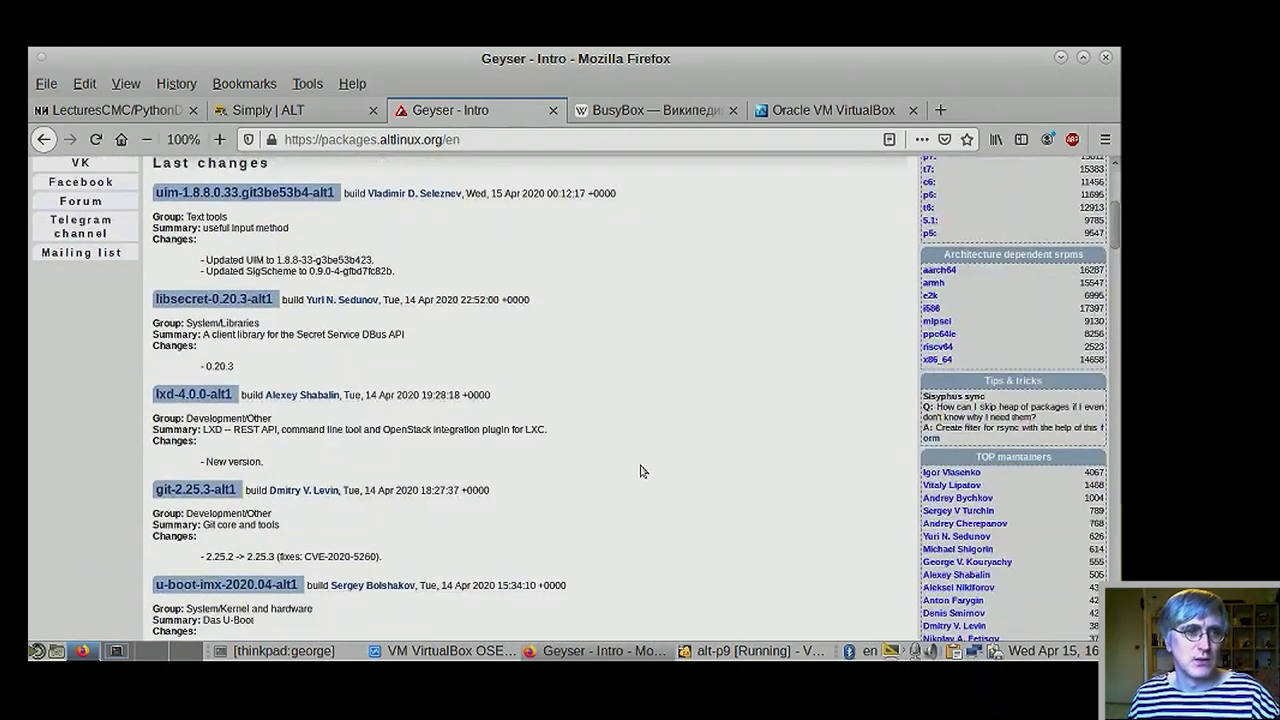
scroll(642, 472, "up", 3)
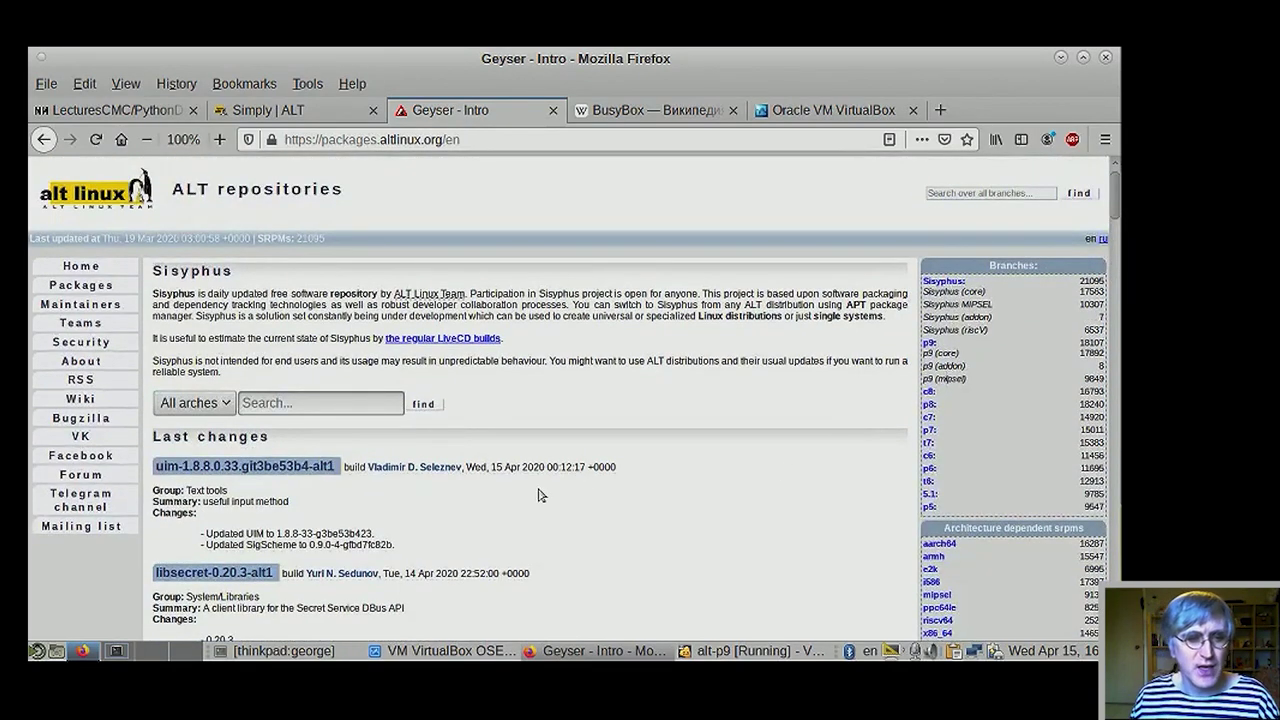
scroll(537, 494, "down", 2)
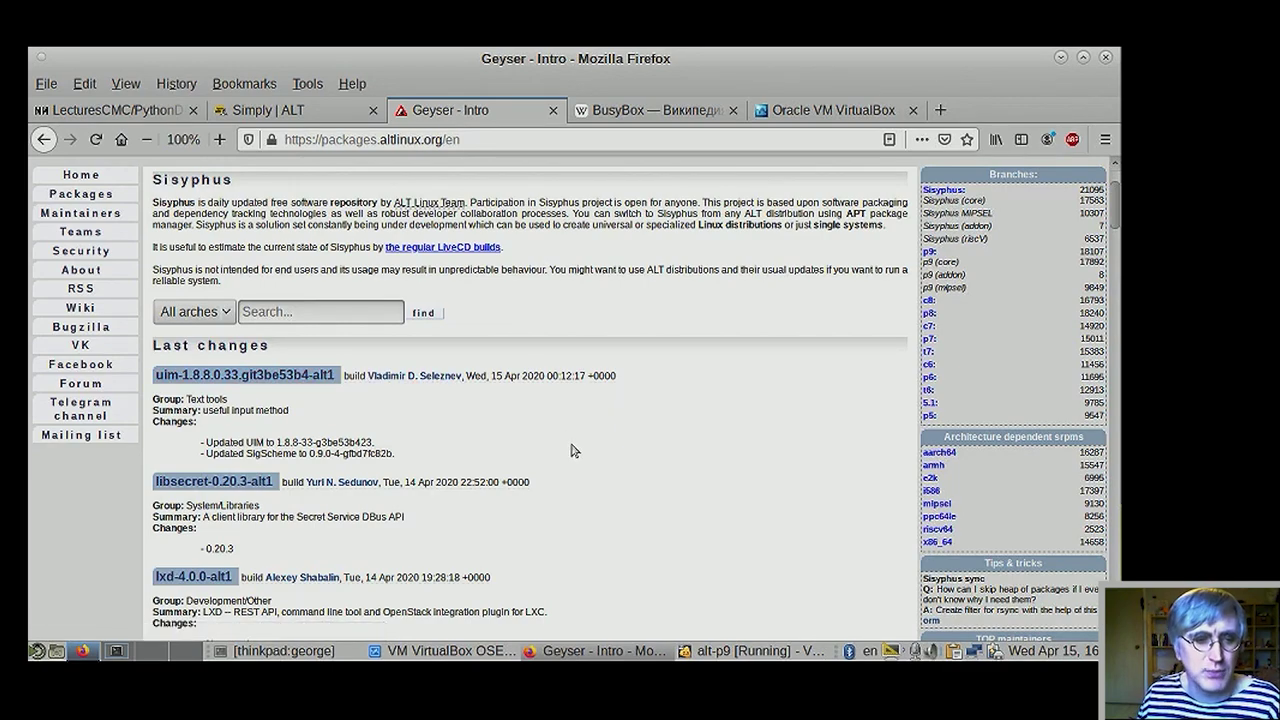
scroll(573, 452, "down", 2)
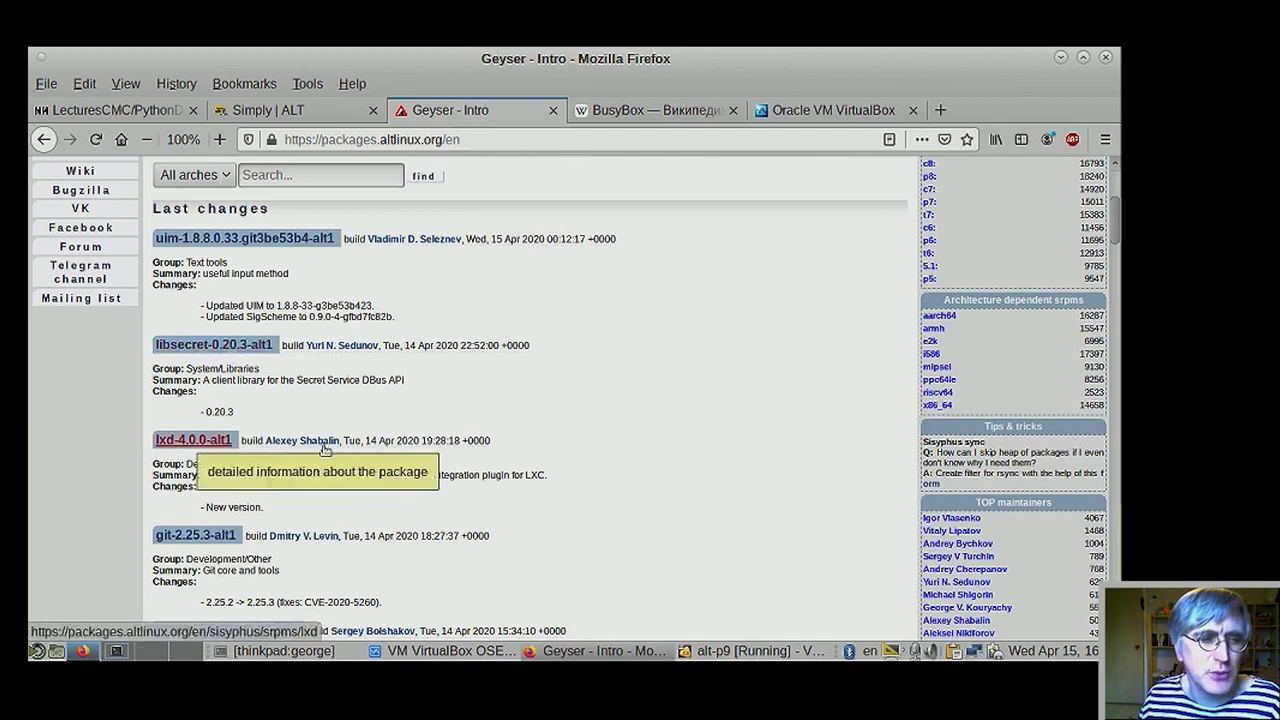
scroll(250, 474, "down", 3)
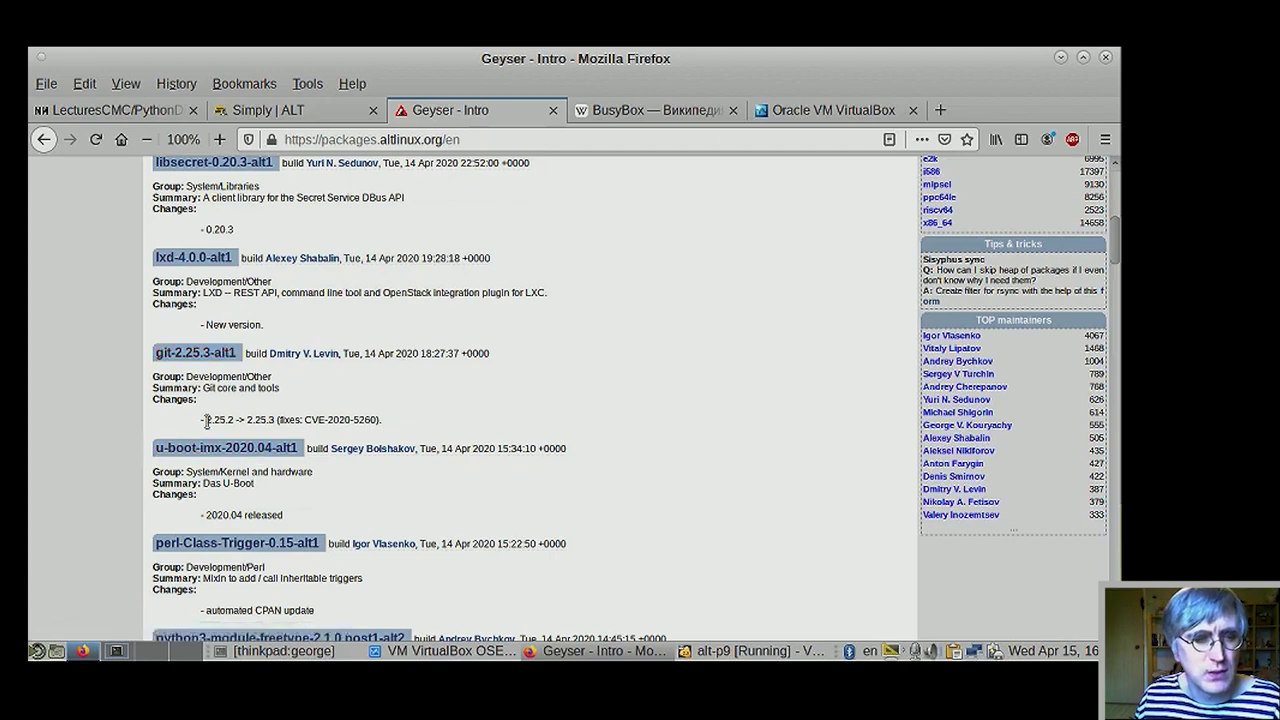
left_click_drag(204, 420, 236, 421)
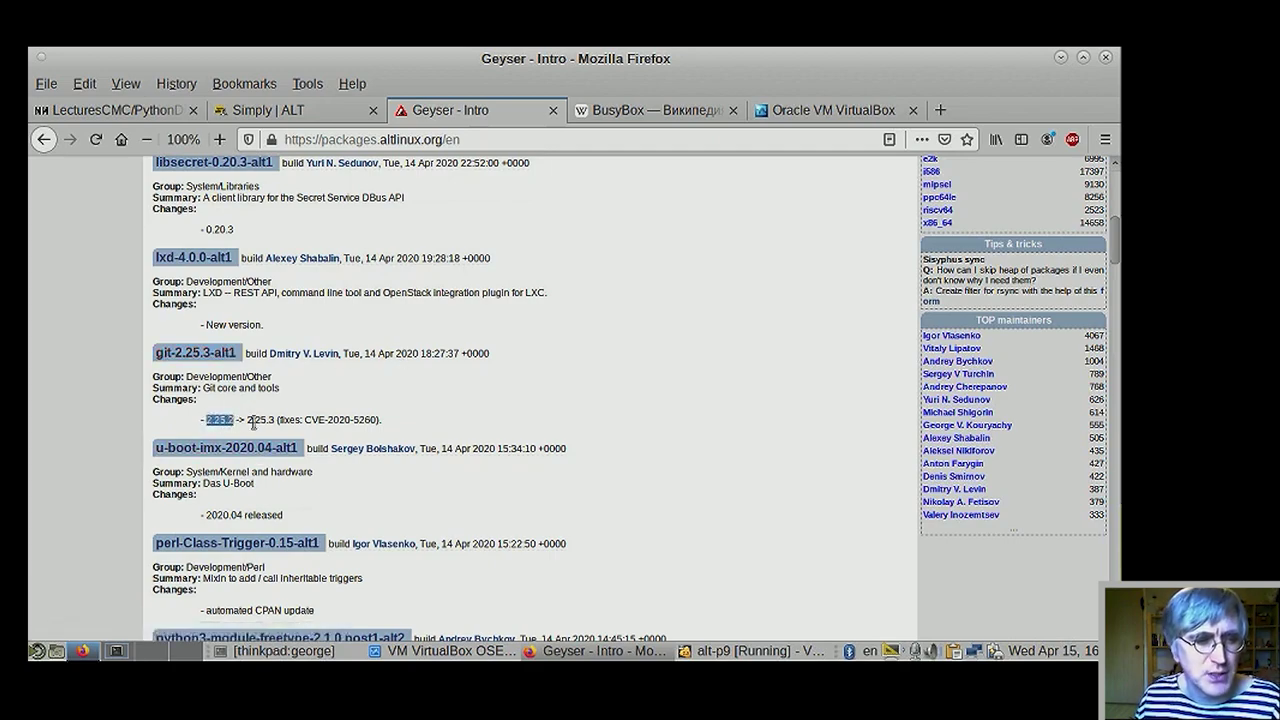
left_click(246, 422)
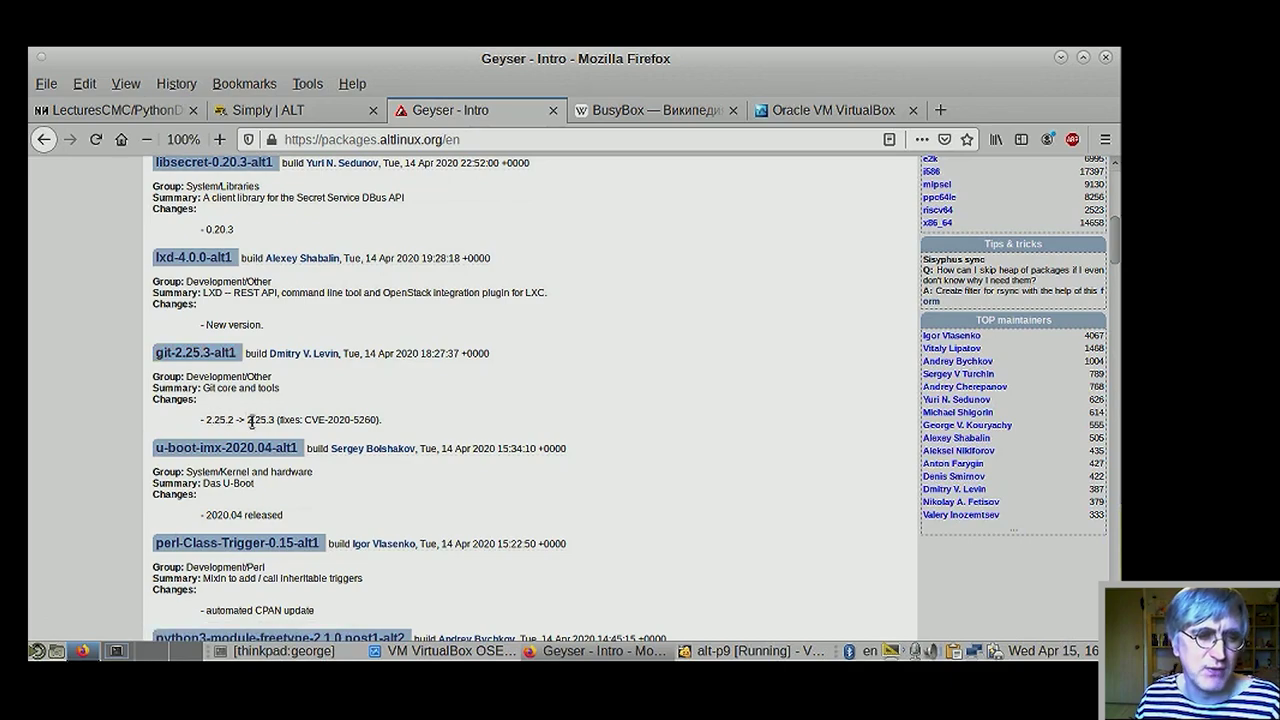
left_click_drag(248, 421, 382, 420)
left_click(316, 420)
left_click(435, 402)
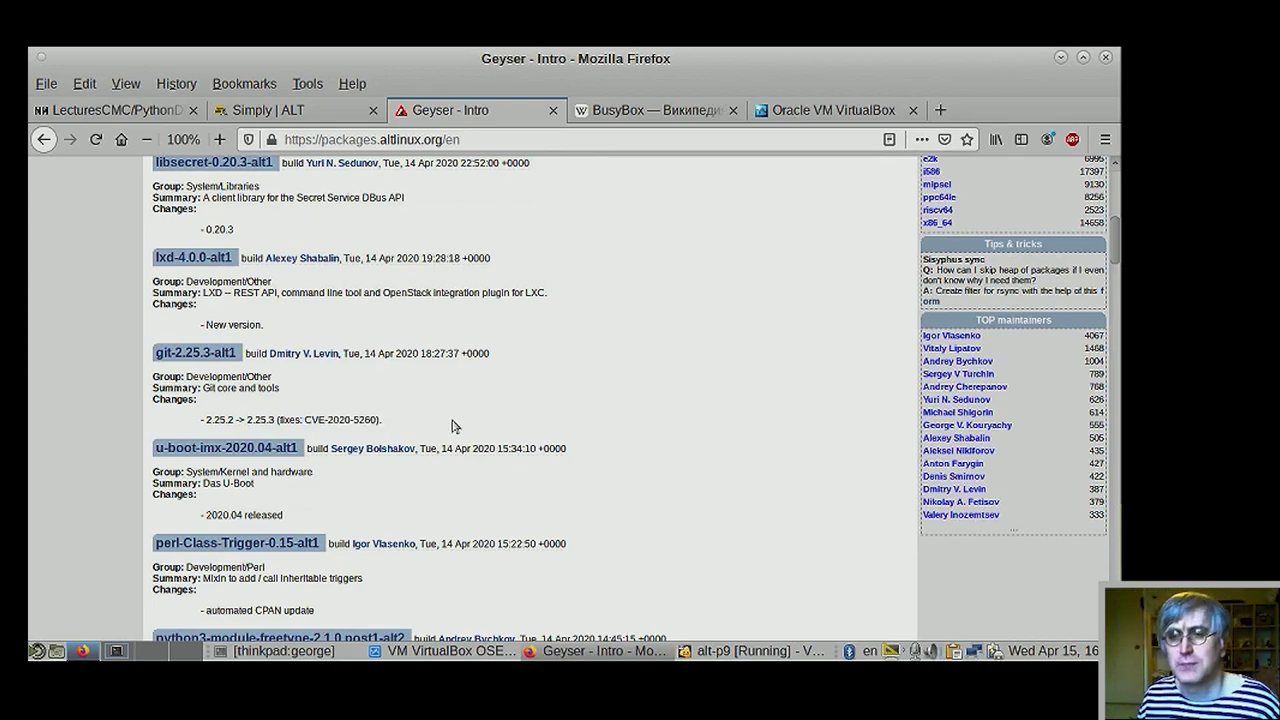
scroll(490, 450, "up", 3)
scroll(545, 469, "up", 6)
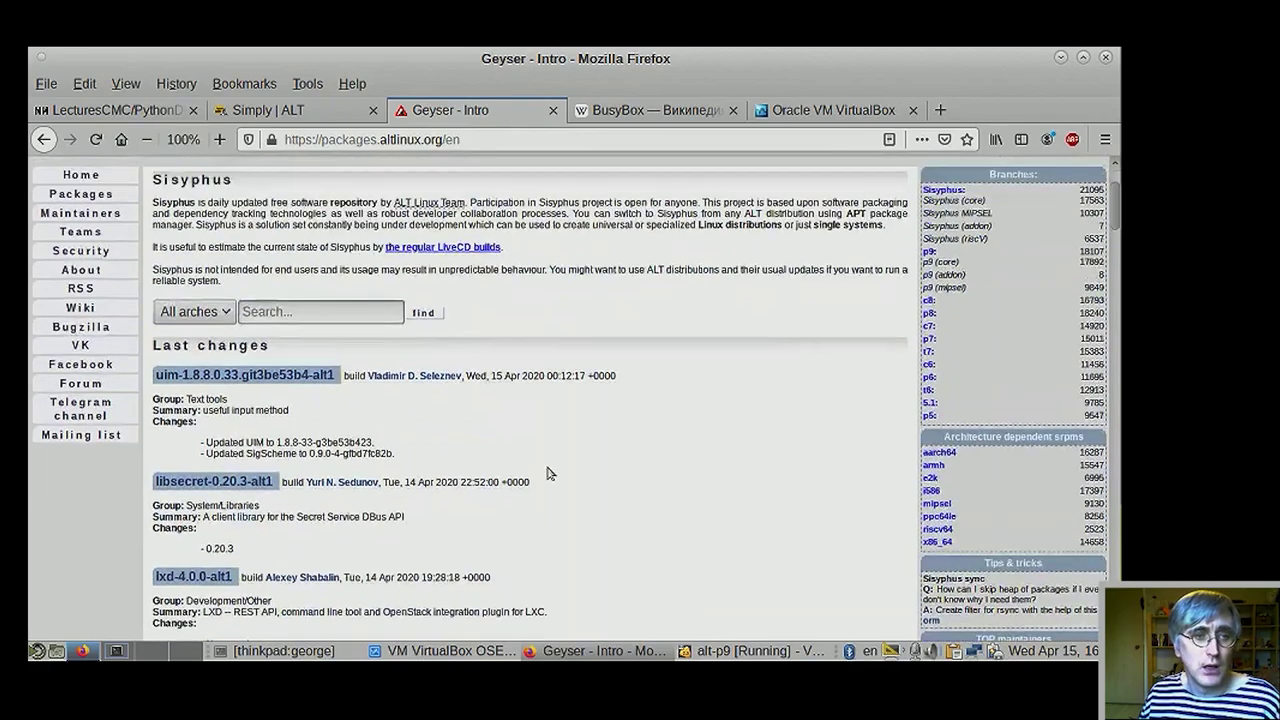
scroll(549, 469, "down", 12)
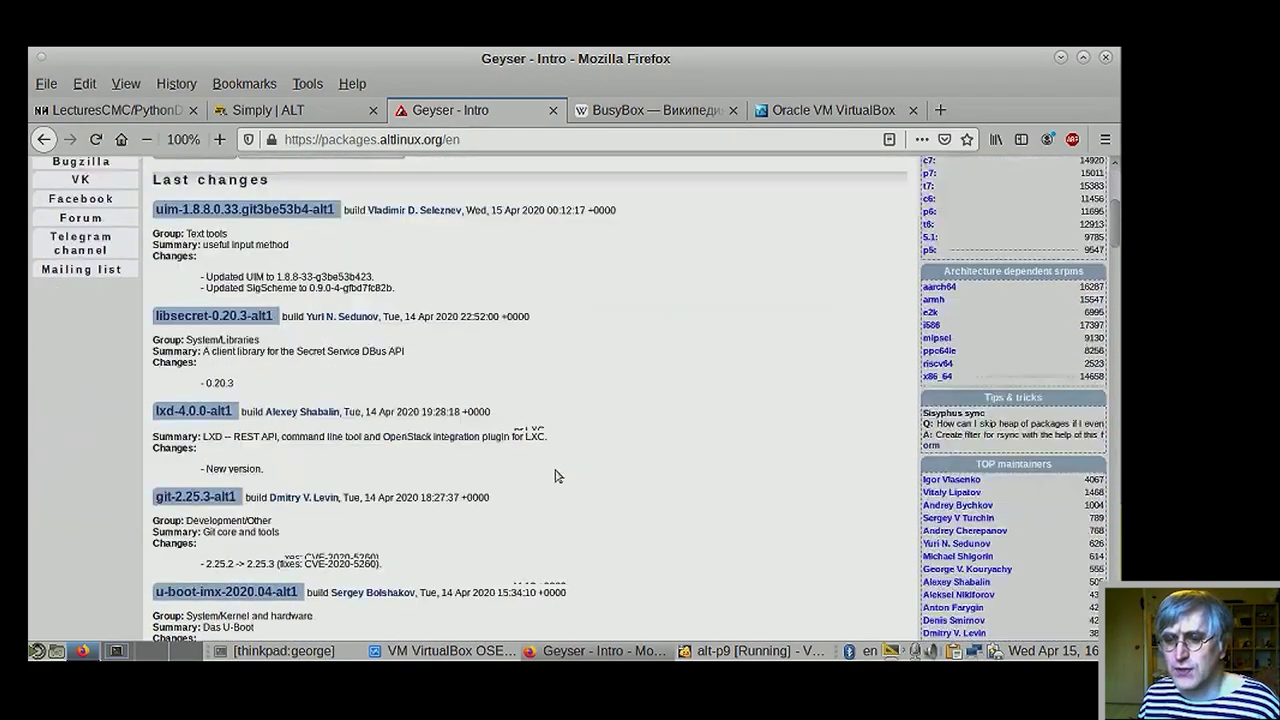
scroll(557, 476, "up", 6)
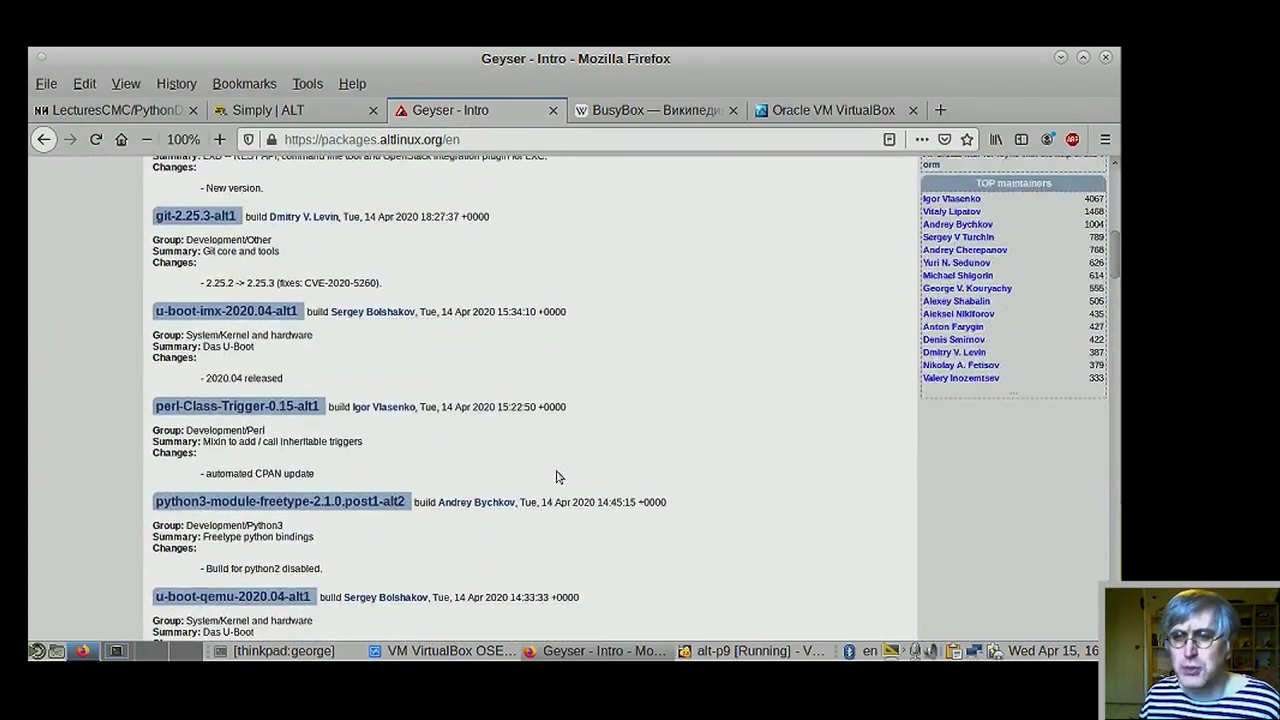
scroll(557, 476, "up", 7)
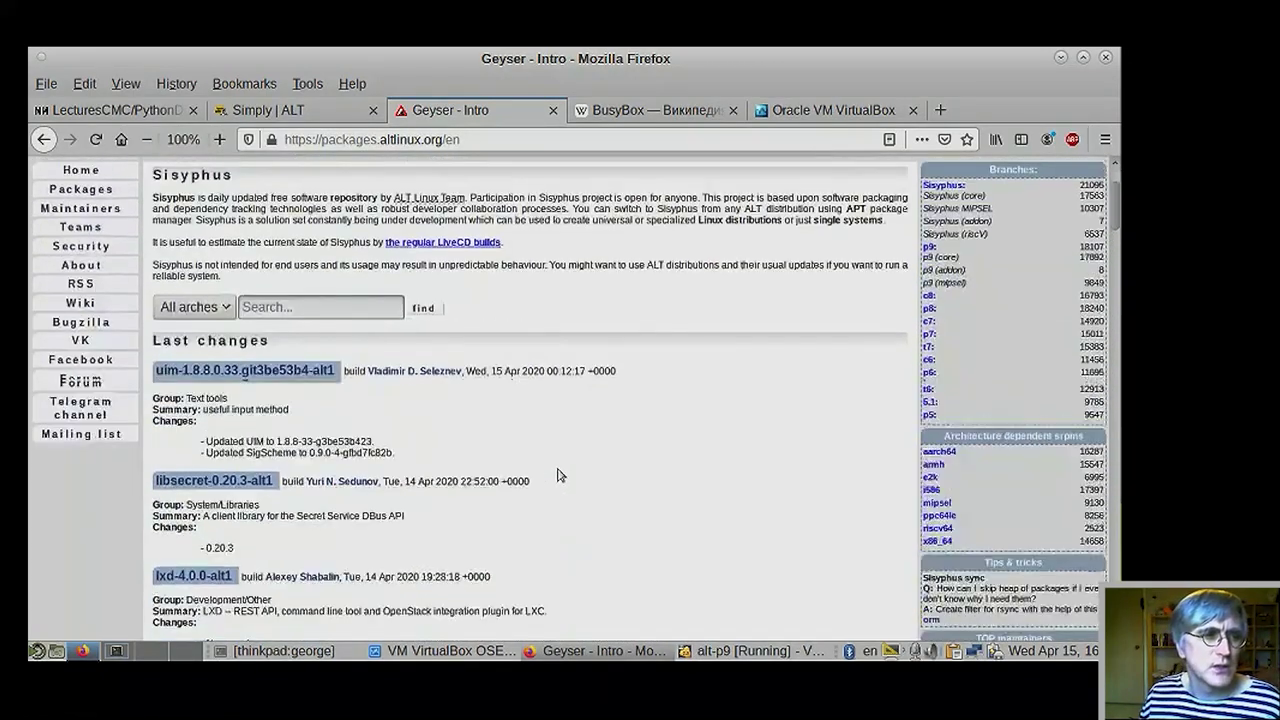